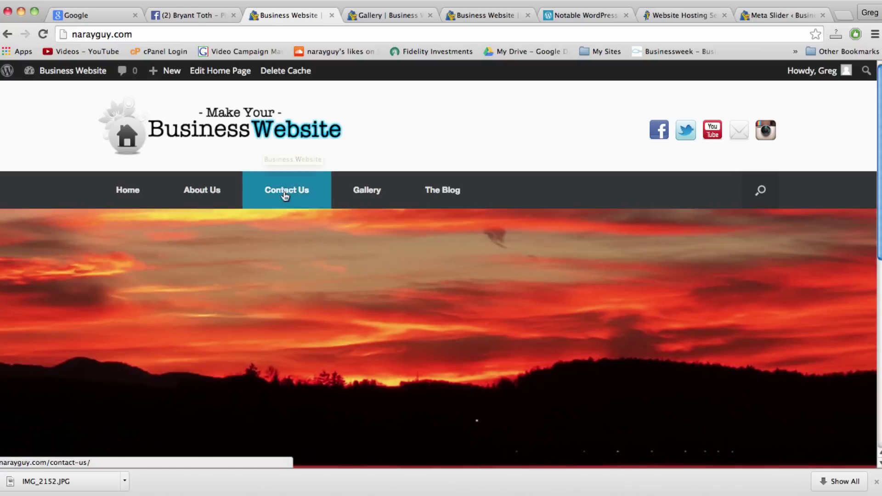
- Page through the Forbes corporate-websites slideshow past Royal Dutch Shell to Unilever
{"action": "scroll", "coordinate": [283, 191], "scroll_direction": "down", "scroll_amount": 3}
{"action": "scroll", "coordinate": [284, 192], "scroll_direction": "down", "scroll_amount": 4}
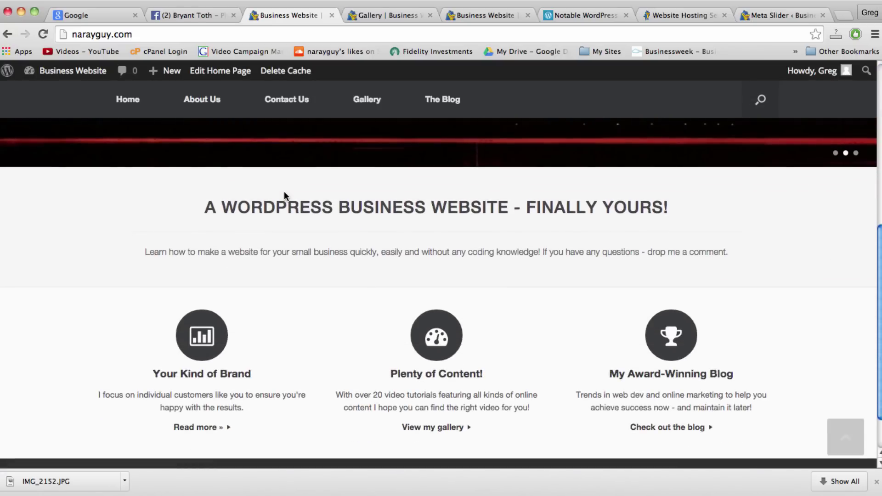
{"action": "scroll", "coordinate": [284, 193], "scroll_direction": "up", "scroll_amount": 7}
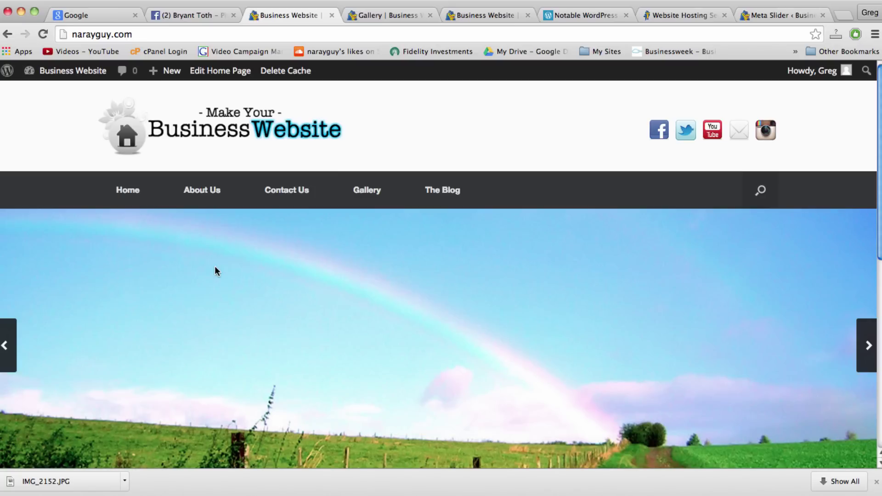
{"action": "scroll", "coordinate": [284, 270], "scroll_direction": "down", "scroll_amount": 2}
{"action": "scroll", "coordinate": [284, 270], "scroll_direction": "down", "scroll_amount": 6}
{"action": "scroll", "coordinate": [282, 274], "scroll_direction": "up", "scroll_amount": 8}
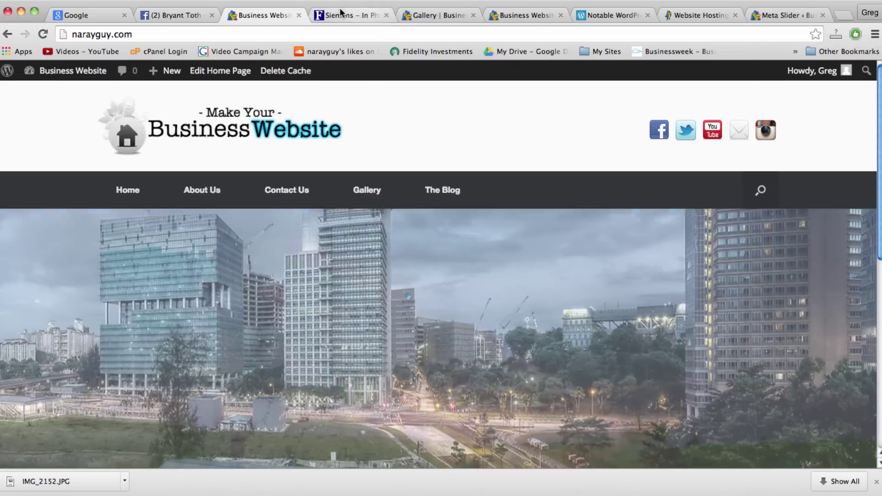
{"action": "left_click", "coordinate": [341, 15]}
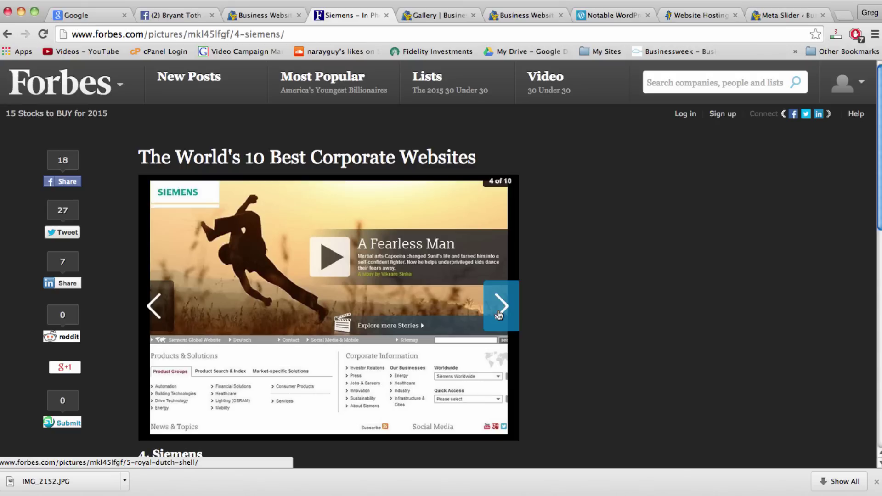
{"action": "left_click", "coordinate": [499, 315]}
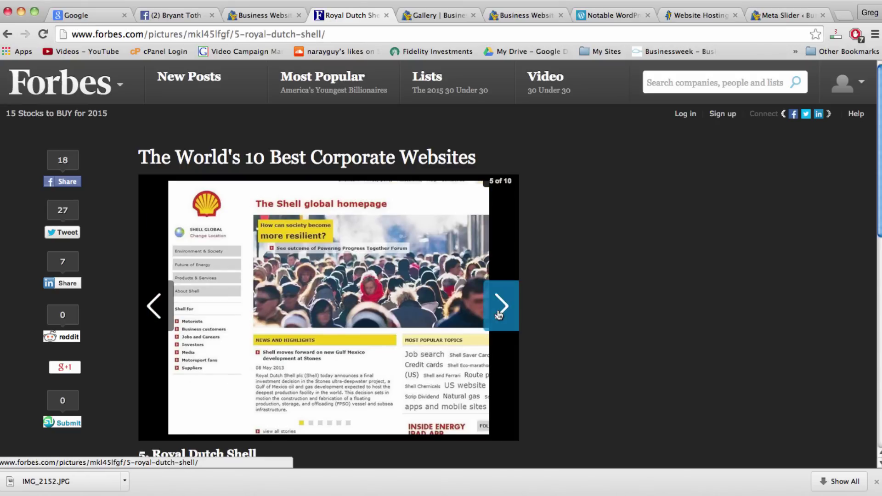
{"action": "left_click", "coordinate": [499, 315]}
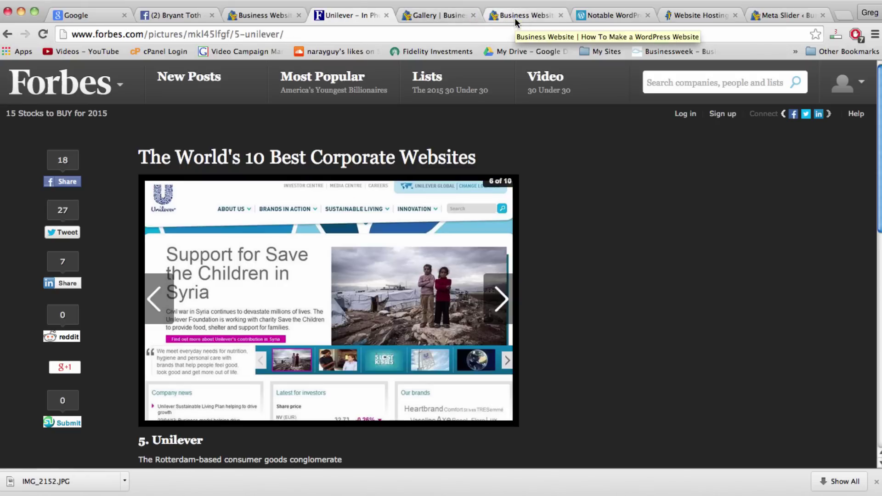
- Return to the narayguy.com home page, then switch to the Notable WordPress Users page
{"action": "left_click", "coordinate": [515, 19]}
{"action": "scroll", "coordinate": [489, 205], "scroll_direction": "down", "scroll_amount": 2}
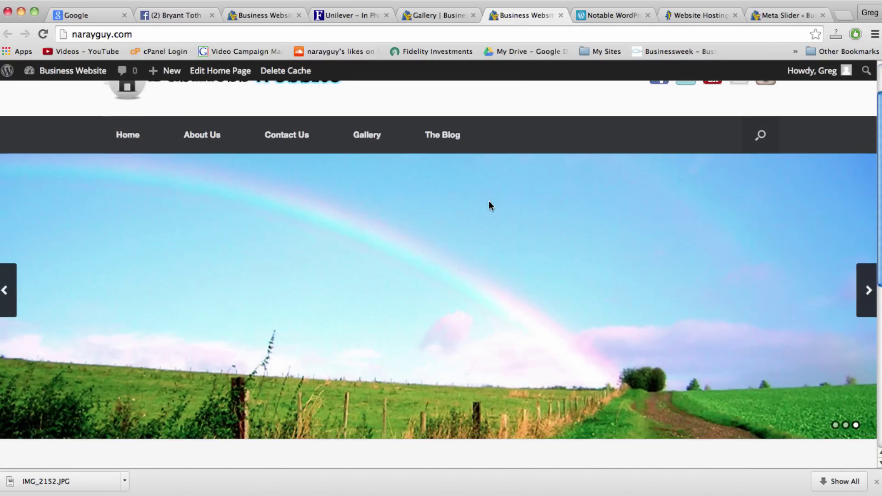
{"action": "scroll", "coordinate": [489, 205], "scroll_direction": "down", "scroll_amount": 6}
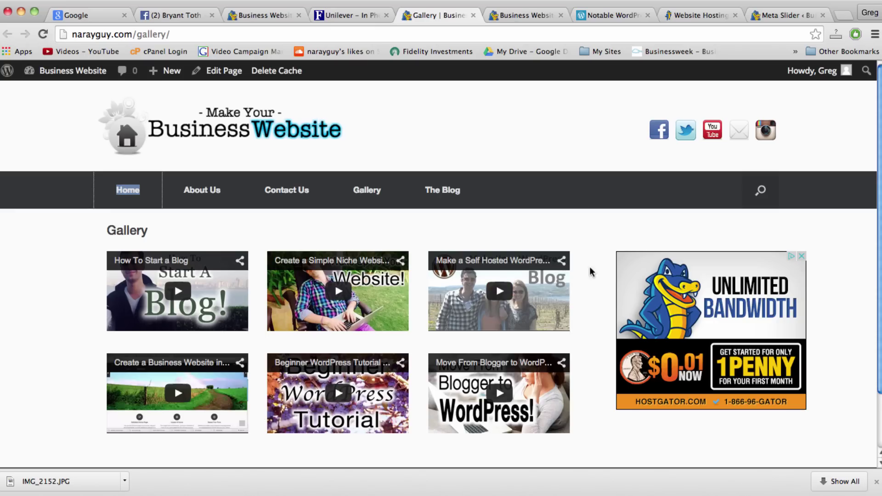
{"action": "left_click", "coordinate": [607, 13]}
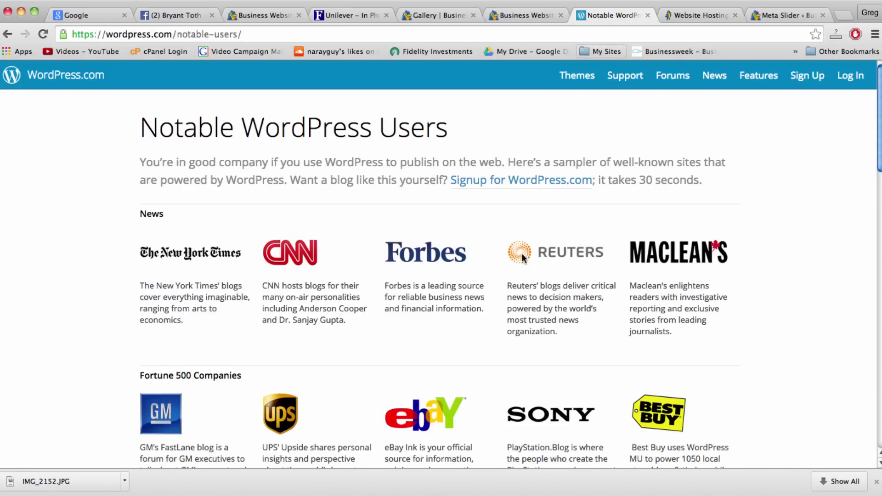
{"action": "scroll", "coordinate": [439, 167], "scroll_direction": "down", "scroll_amount": 2}
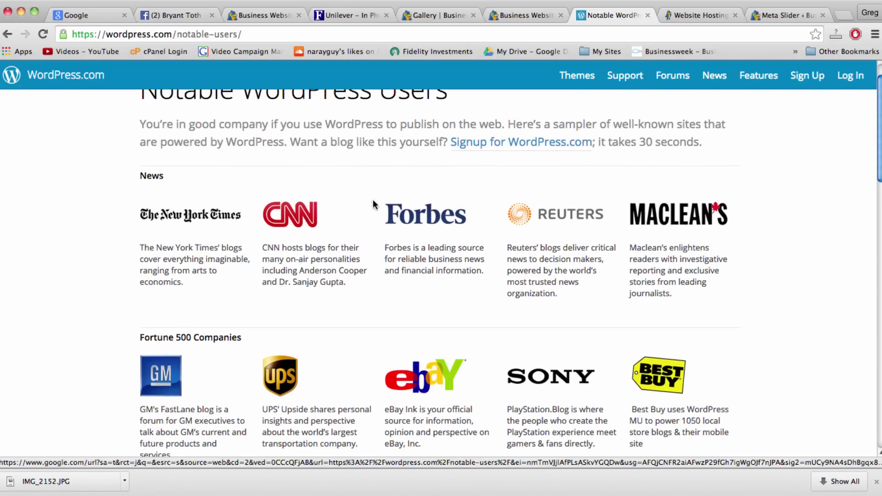
{"action": "scroll", "coordinate": [379, 215], "scroll_direction": "down", "scroll_amount": 1}
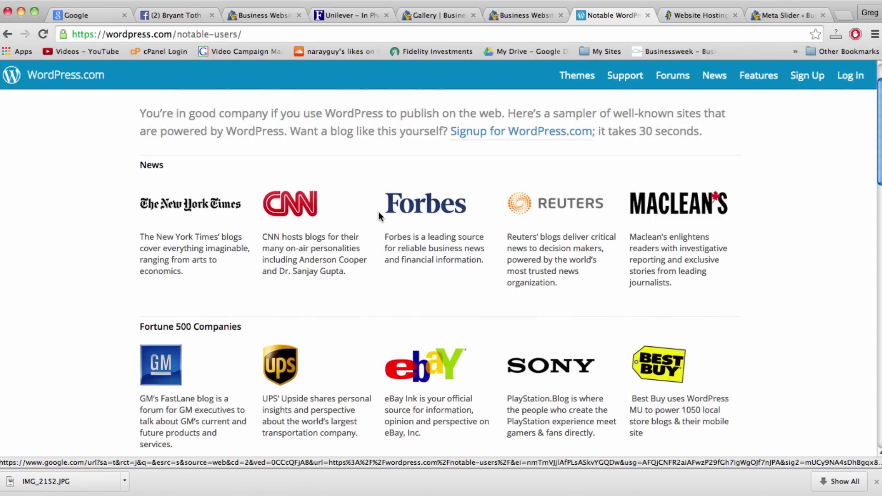
{"action": "scroll", "coordinate": [379, 215], "scroll_direction": "down", "scroll_amount": 1}
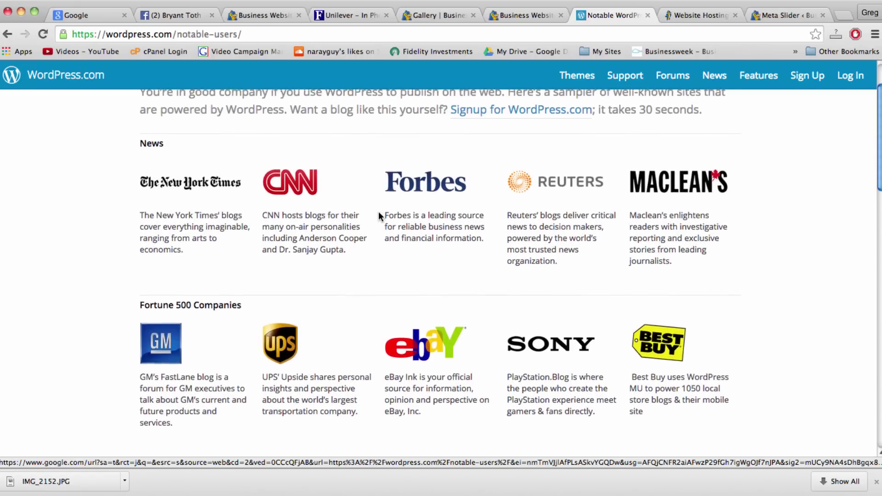
{"action": "scroll", "coordinate": [380, 216], "scroll_direction": "down", "scroll_amount": 4}
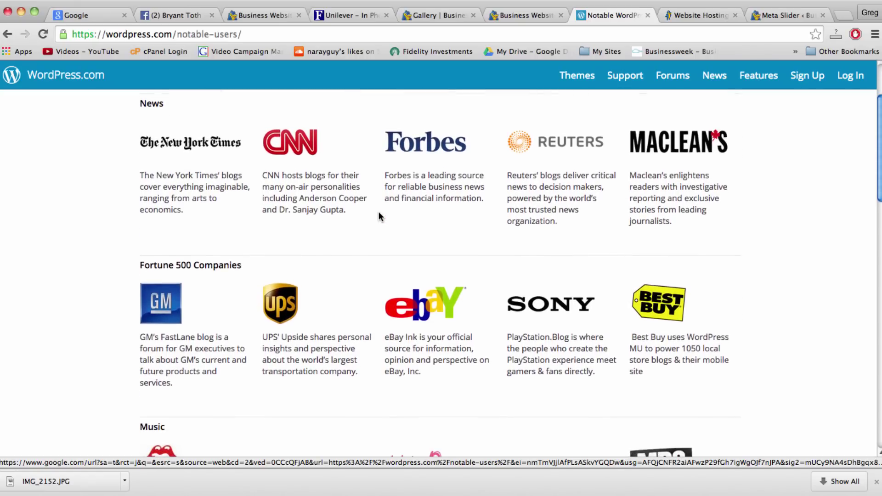
{"action": "scroll", "coordinate": [378, 215], "scroll_direction": "down", "scroll_amount": 5}
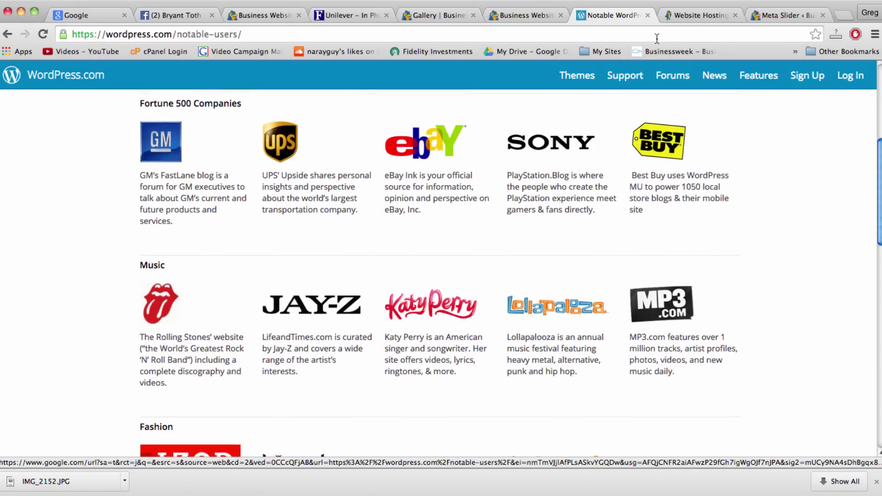
- Bring up HostGator's Dear Blogger promo page and scroll through its 30% off offer
{"action": "left_click", "coordinate": [693, 18]}
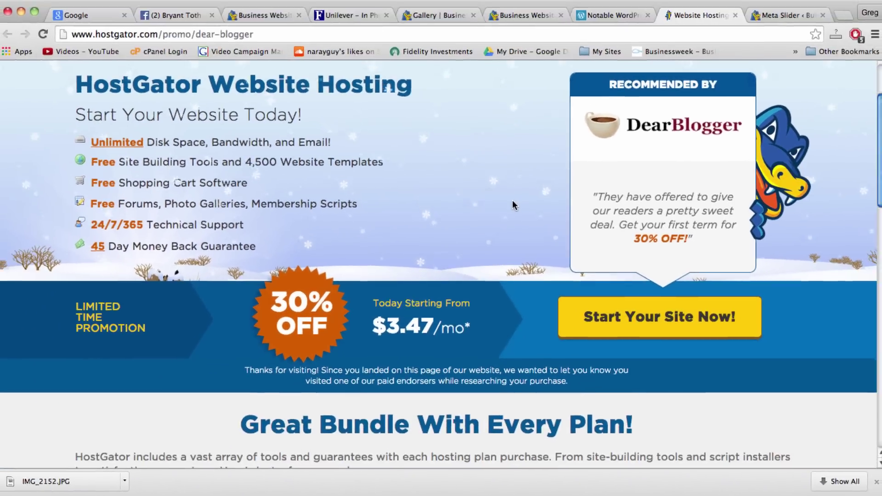
{"action": "scroll", "coordinate": [513, 202], "scroll_direction": "down", "scroll_amount": 3}
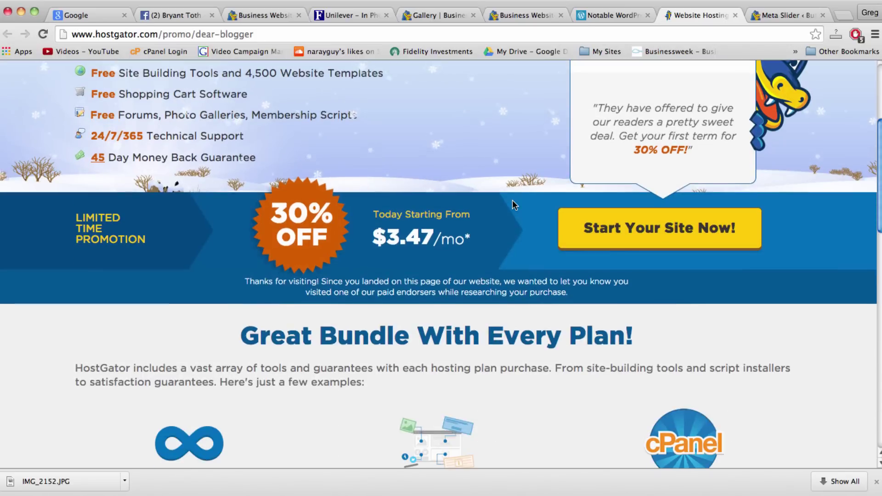
{"action": "scroll", "coordinate": [512, 200], "scroll_direction": "down", "scroll_amount": 7}
{"action": "scroll", "coordinate": [533, 238], "scroll_direction": "down", "scroll_amount": 5}
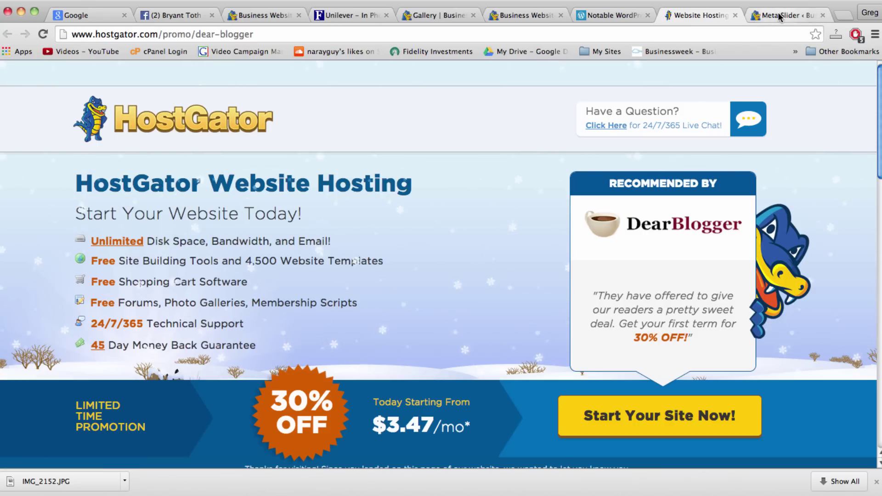
- Move the city slide below the sunset slide, confirm Vantage in the themes list, then go to Google
{"action": "left_click", "coordinate": [779, 16]}
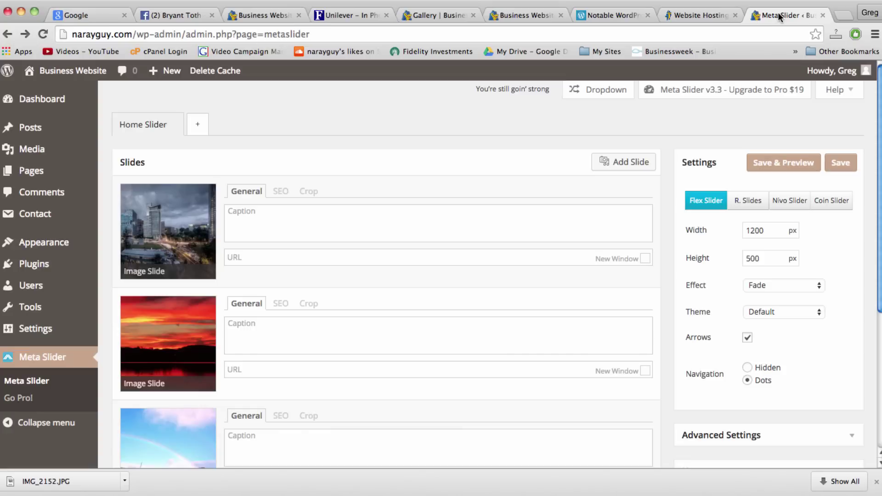
{"action": "left_click_drag", "start_coordinate": [220, 182], "coordinate": [215, 289]}
{"action": "left_click", "coordinate": [48, 247]}
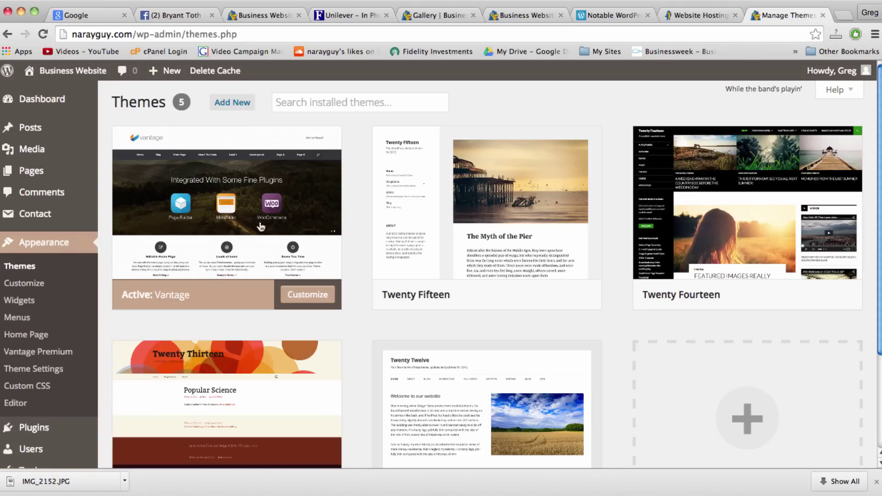
{"action": "scroll", "coordinate": [362, 233], "scroll_direction": "down", "scroll_amount": 1}
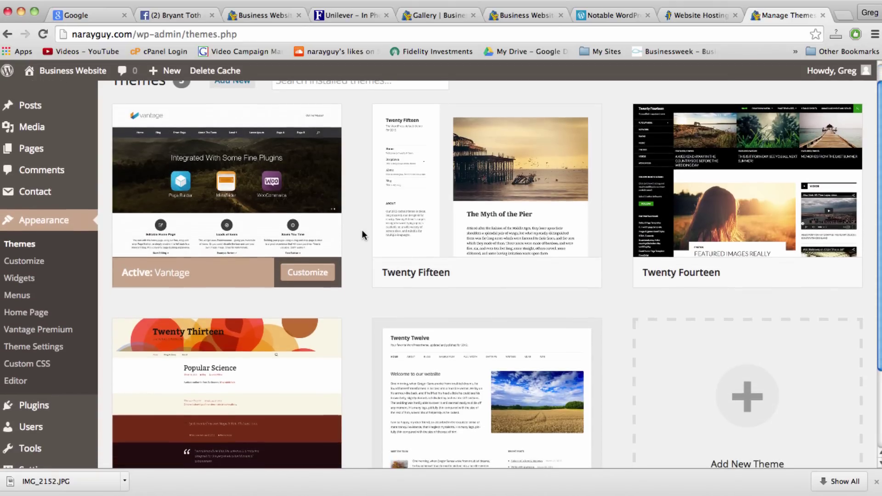
{"action": "scroll", "coordinate": [362, 235], "scroll_direction": "down", "scroll_amount": 5}
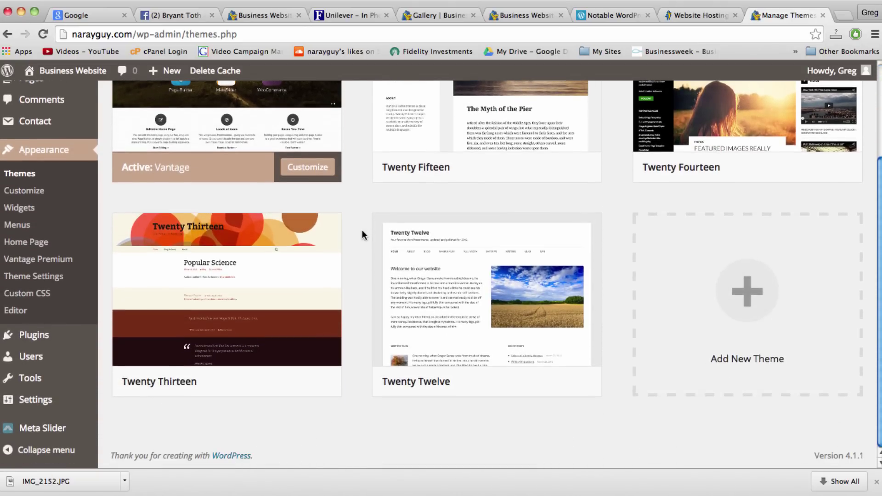
{"action": "scroll", "coordinate": [363, 235], "scroll_direction": "up", "scroll_amount": 6}
{"action": "left_click", "coordinate": [85, 16]}
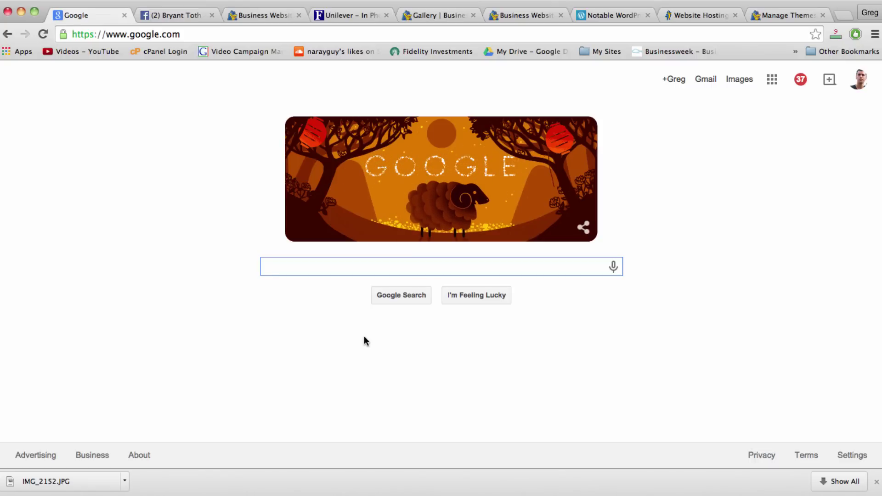
- Go back to the New Tab page and load hostgator.com
{"action": "key", "text": "super+bracketleft"}
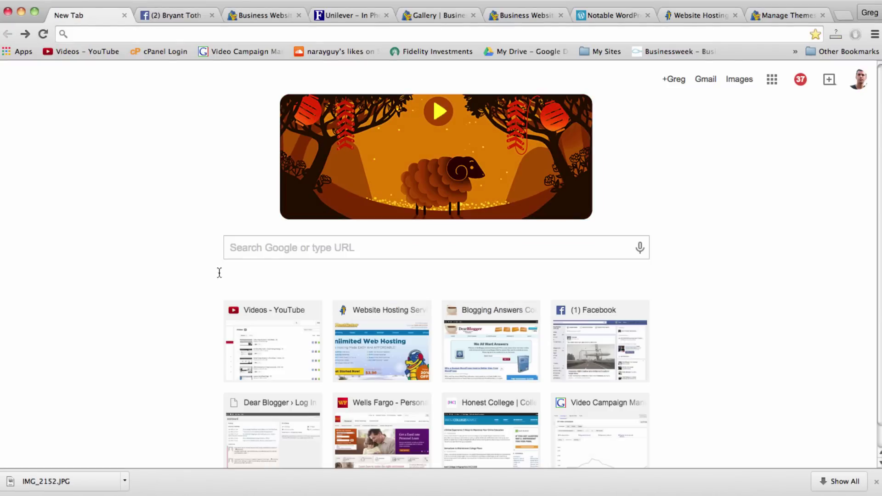
{"action": "left_click", "coordinate": [282, 242]}
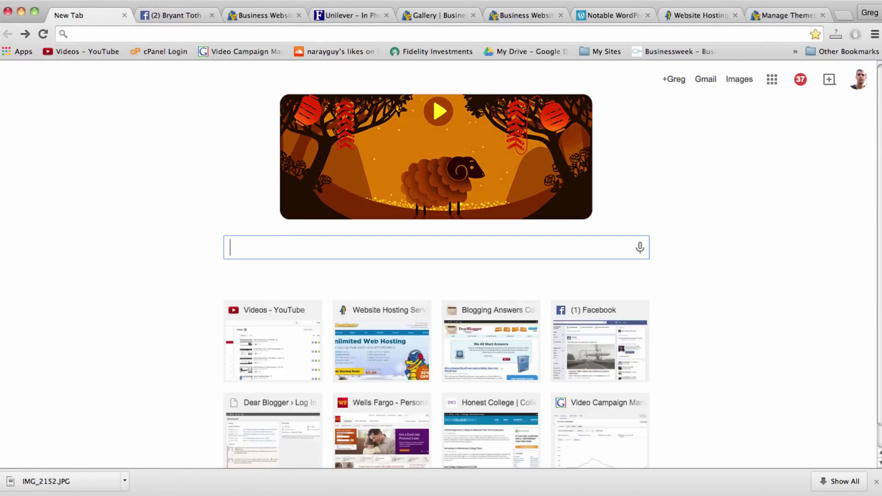
{"action": "type", "text": "hostgator.com"}
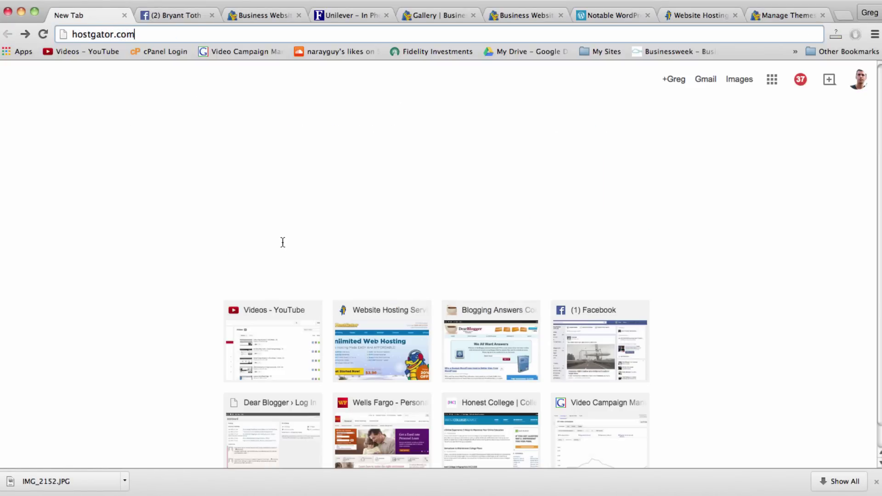
{"action": "key", "text": "Return"}
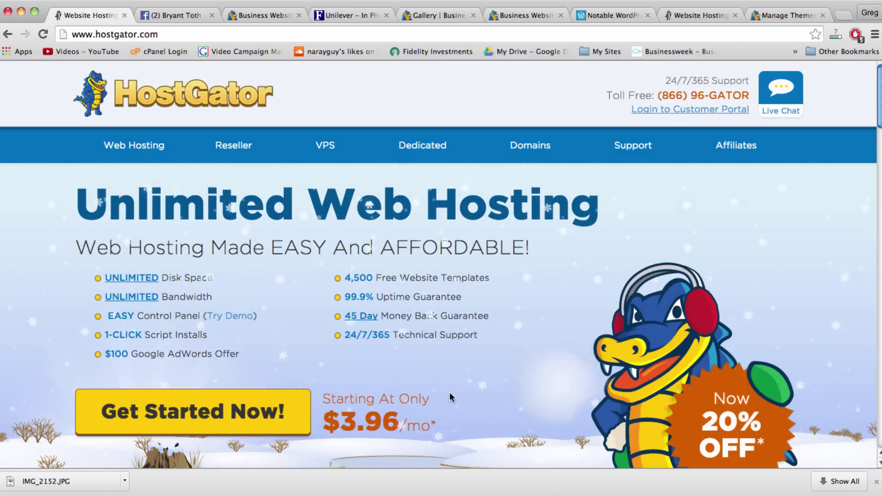
- Jump to HostGator's shared hosting plans and highlight 'Domain' in the Hatchling plan
{"action": "left_click", "coordinate": [220, 419]}
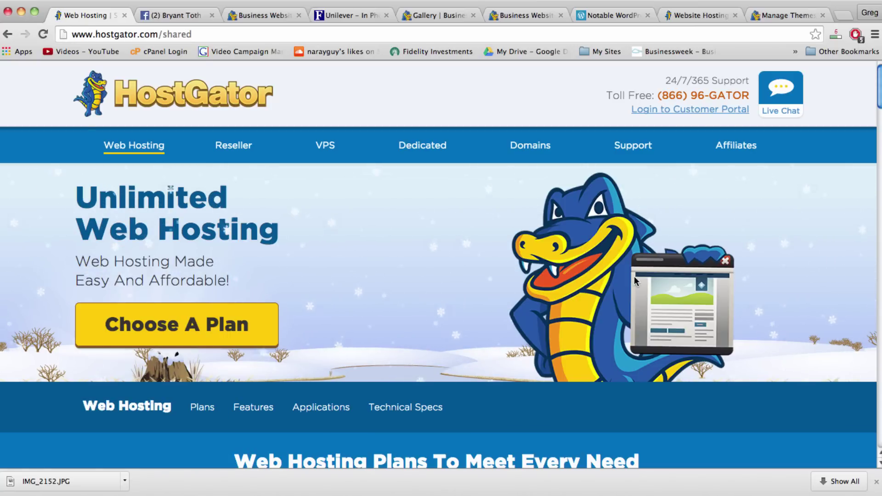
{"action": "left_click", "coordinate": [201, 338]}
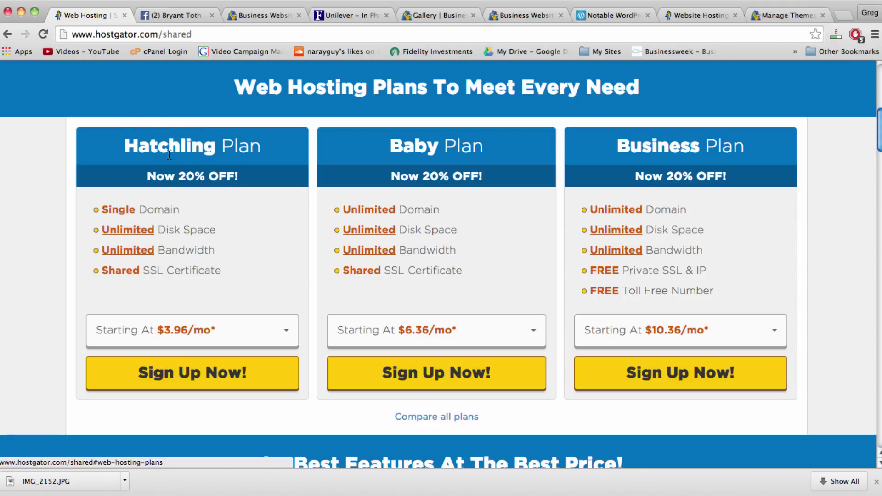
{"action": "double_click", "coordinate": [159, 210]}
{"action": "left_click", "coordinate": [161, 216]}
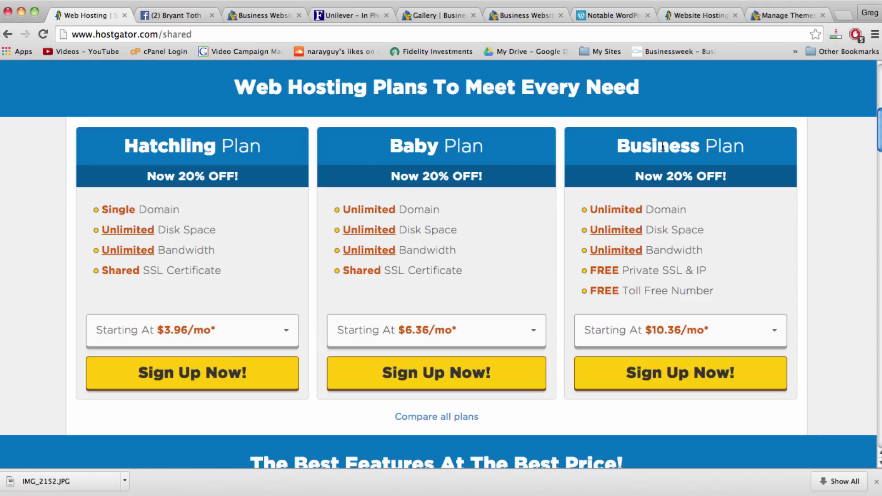
- Point out the Business plan's 20% discount and Hatchling's Shared SSL Certificate line
{"action": "double_click", "coordinate": [675, 180]}
{"action": "left_click", "coordinate": [687, 179]}
{"action": "triple_click", "coordinate": [187, 275]}
{"action": "left_click", "coordinate": [189, 274]}
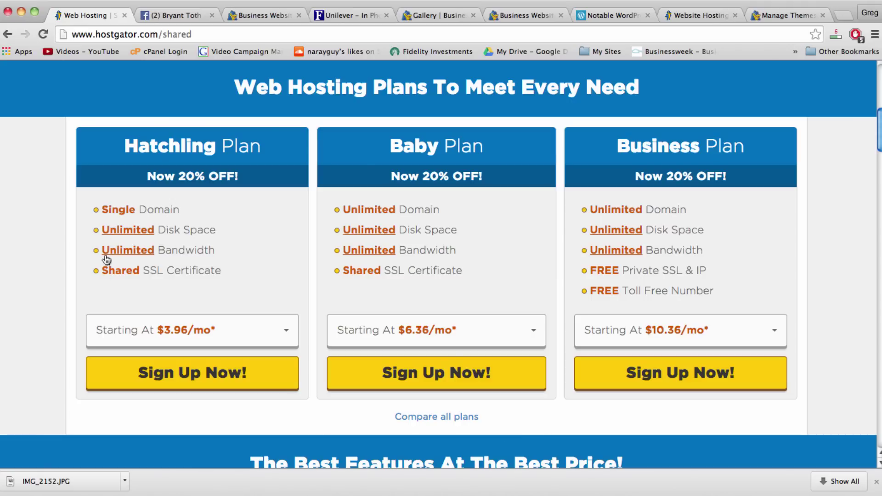
- Choose the Hatchling plan's 1 Year term at $5.56/mo and start signing up
{"action": "left_click", "coordinate": [162, 330]}
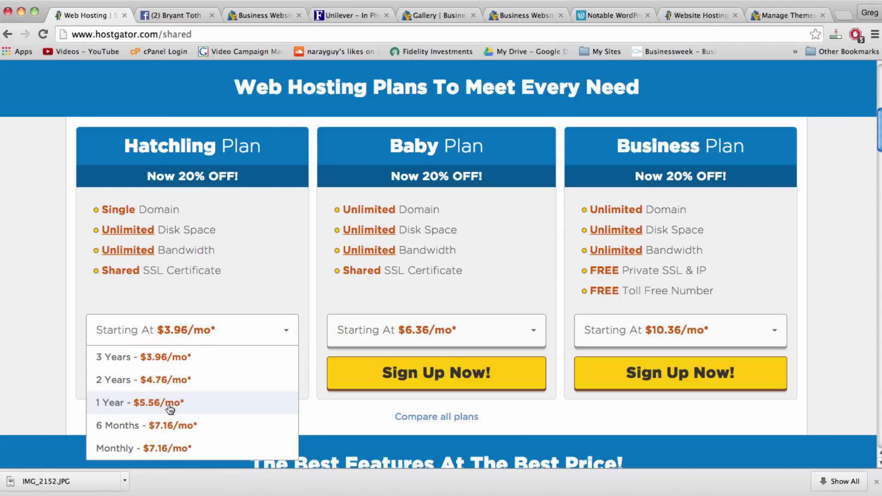
{"action": "left_click", "coordinate": [170, 404]}
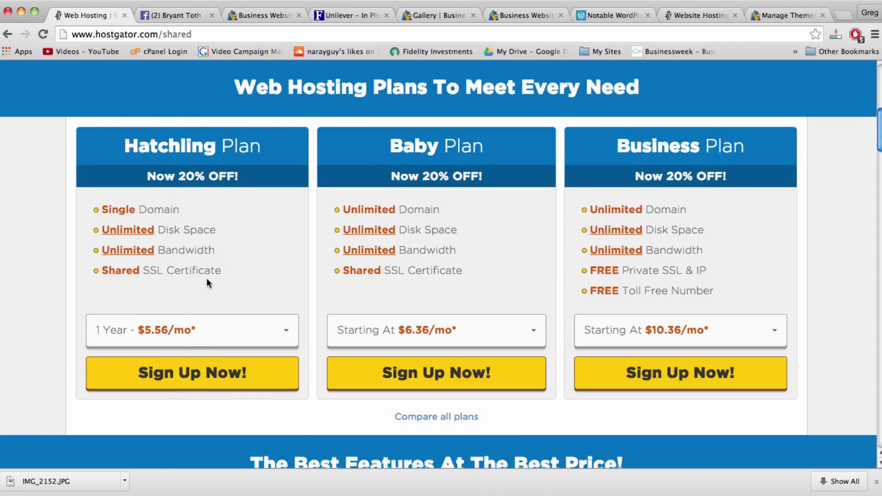
{"action": "left_click", "coordinate": [206, 380]}
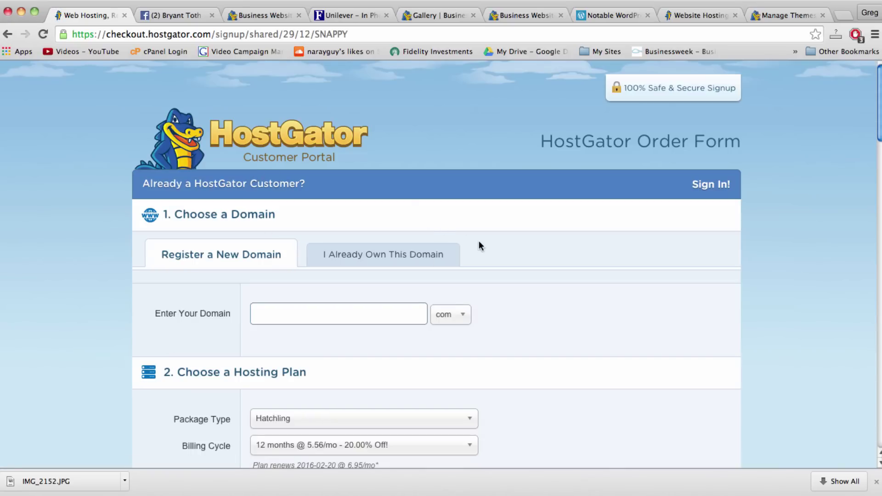
- Search for the domain narayguy with .com selected to check availability
{"action": "scroll", "coordinate": [485, 244], "scroll_direction": "down", "scroll_amount": 2}
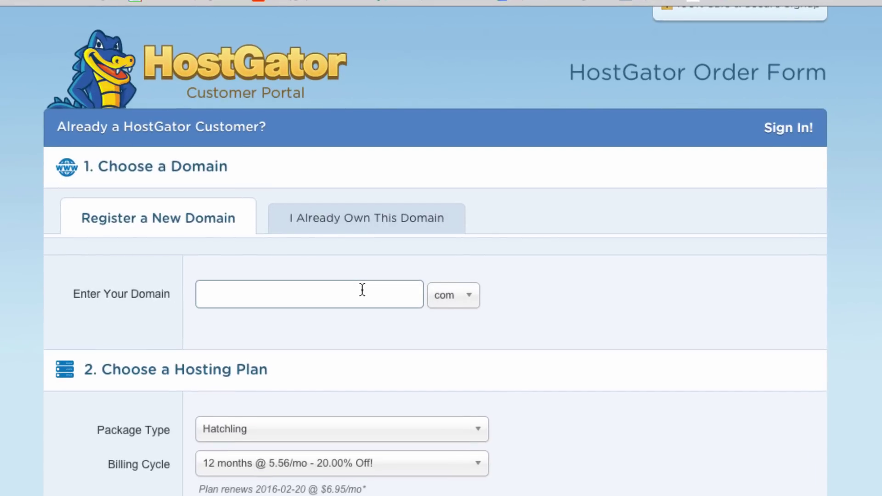
{"action": "left_click", "coordinate": [362, 289]}
{"action": "type", "text": "narayguy"}
{"action": "left_click", "coordinate": [549, 311]}
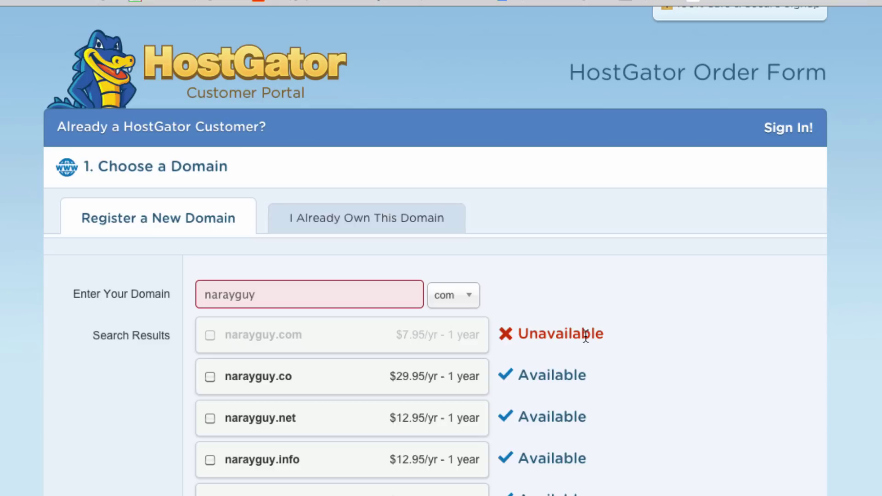
{"action": "scroll", "coordinate": [585, 335], "scroll_direction": "down", "scroll_amount": 3}
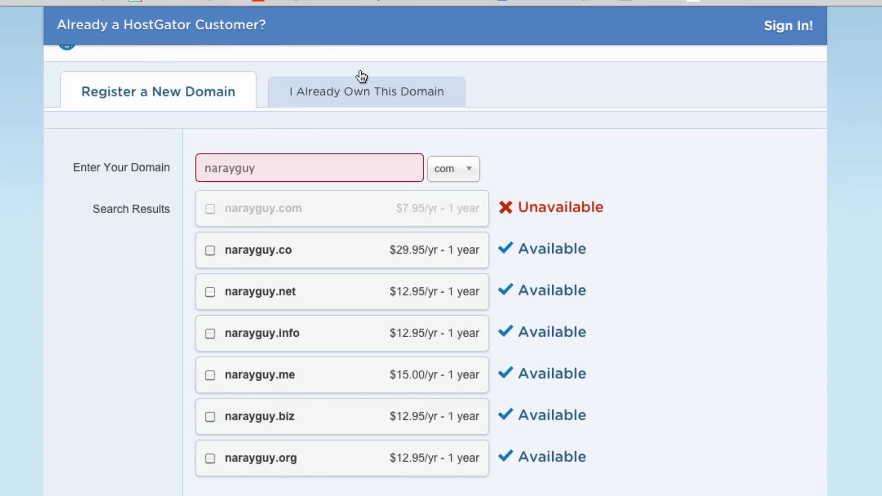
- Use the already-owned narayguy.com domain and keep Hatchling as the package type
{"action": "left_click", "coordinate": [364, 95]}
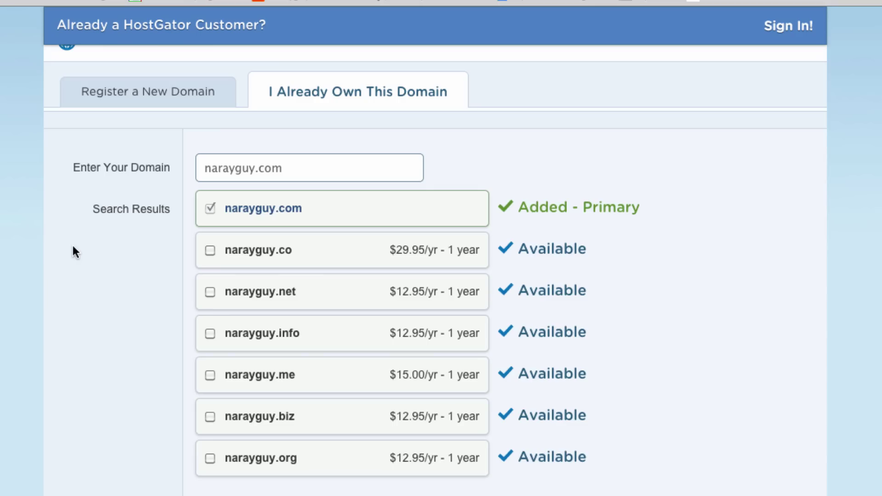
{"action": "scroll", "coordinate": [74, 250], "scroll_direction": "down", "scroll_amount": 5}
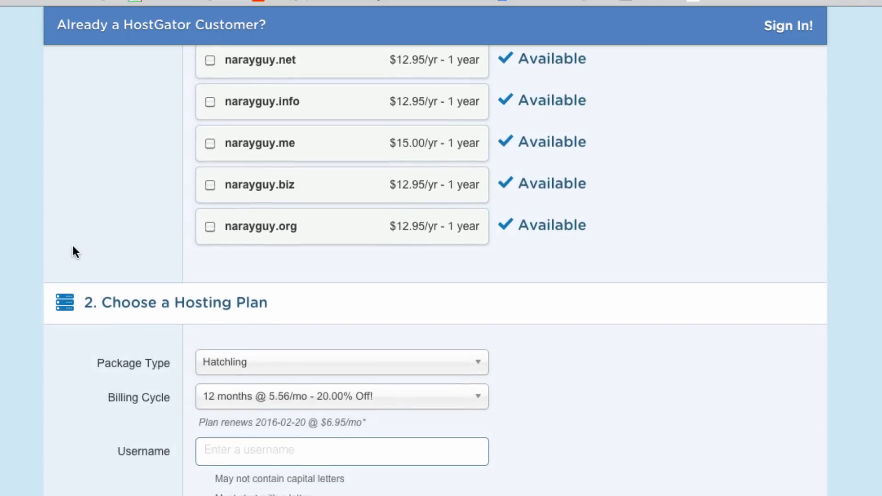
{"action": "scroll", "coordinate": [74, 251], "scroll_direction": "down", "scroll_amount": 3}
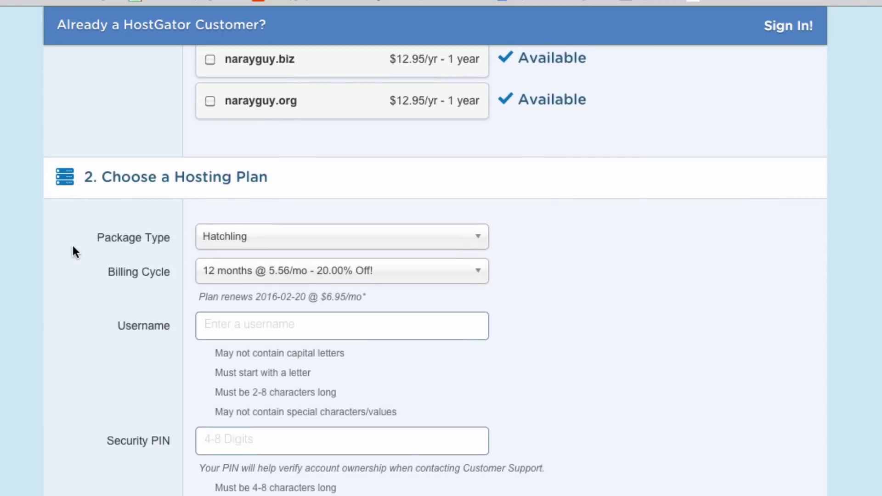
{"action": "scroll", "coordinate": [73, 247], "scroll_direction": "up", "scroll_amount": 9}
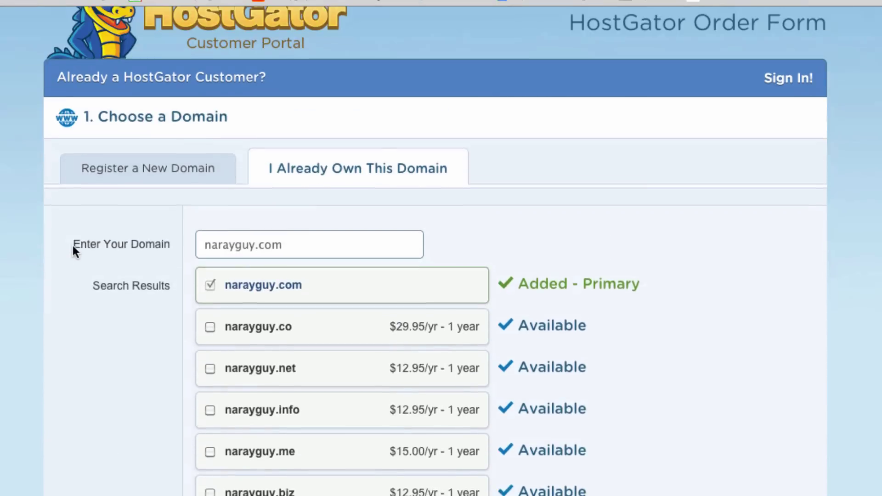
{"action": "scroll", "coordinate": [74, 249], "scroll_direction": "down", "scroll_amount": 8}
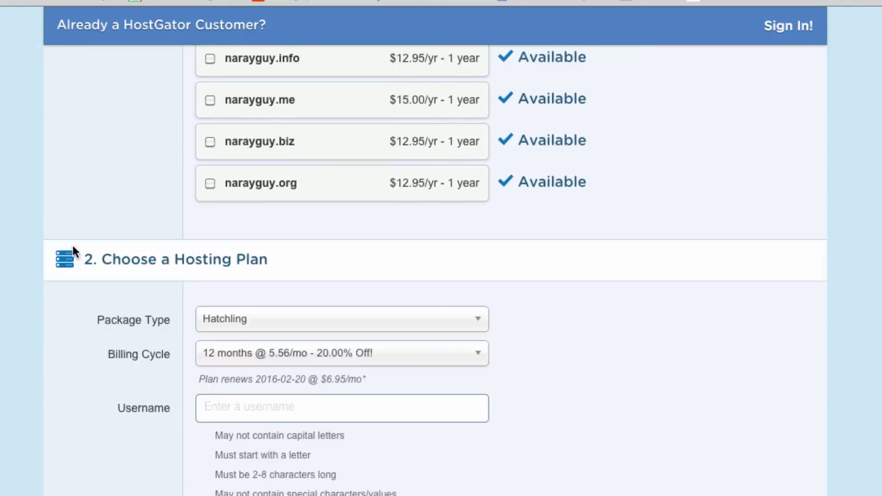
{"action": "scroll", "coordinate": [72, 247], "scroll_direction": "down", "scroll_amount": 2}
{"action": "scroll", "coordinate": [73, 248], "scroll_direction": "down", "scroll_amount": 2}
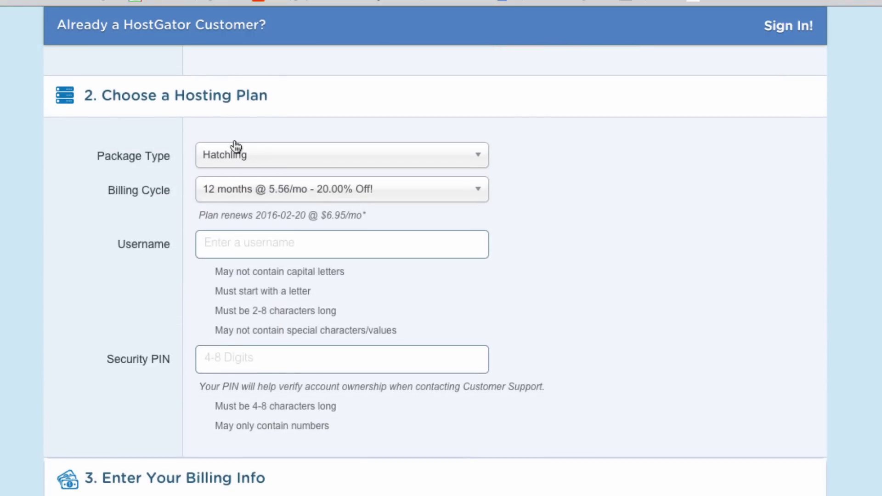
{"action": "left_click", "coordinate": [238, 158]}
{"action": "left_click", "coordinate": [239, 177]}
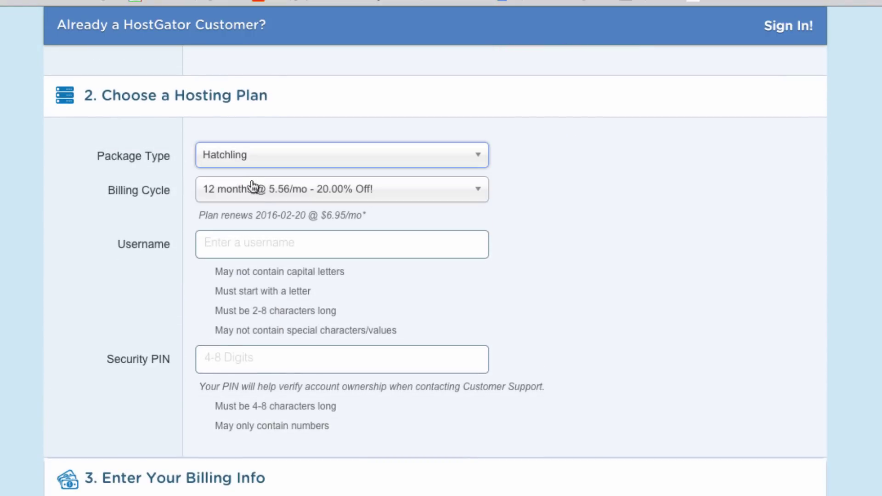
- Enter a hosting account username and a numeric security PIN
{"action": "left_click", "coordinate": [230, 243]}
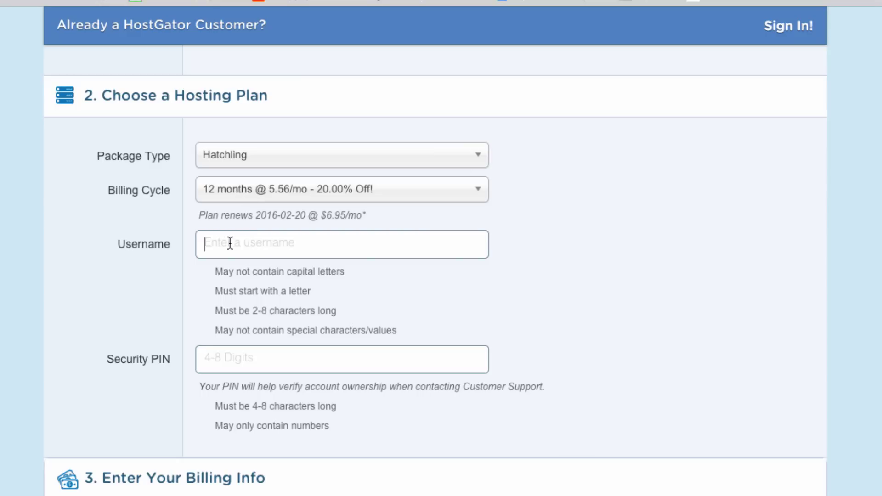
{"action": "type", "text": "gnarayan"}
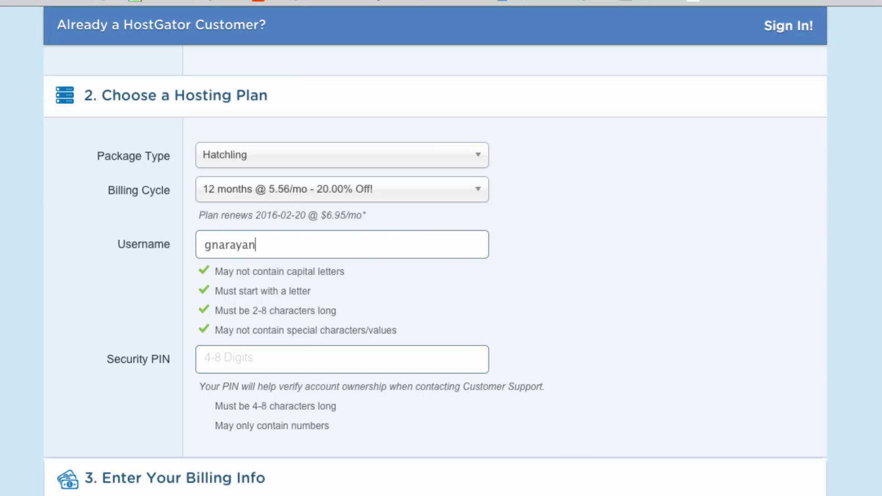
{"action": "key", "text": "Tab"}
{"action": "scroll", "coordinate": [277, 219], "scroll_direction": "down", "scroll_amount": 1}
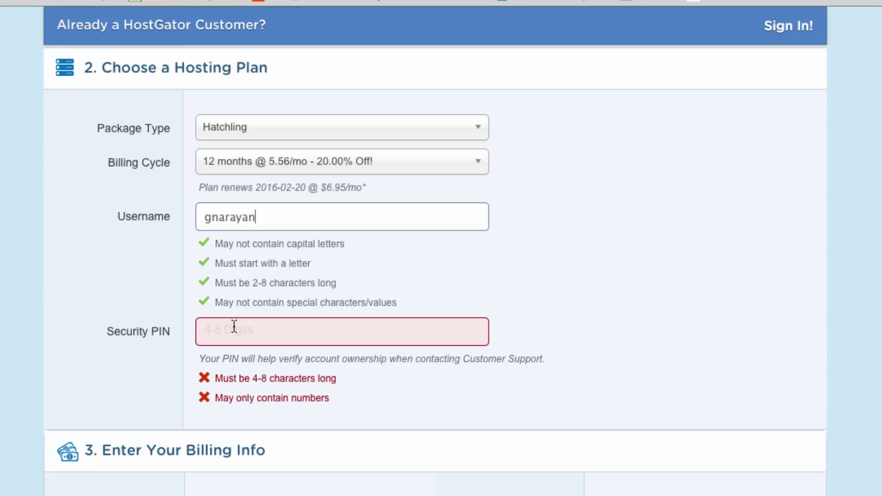
{"action": "left_click", "coordinate": [232, 340]}
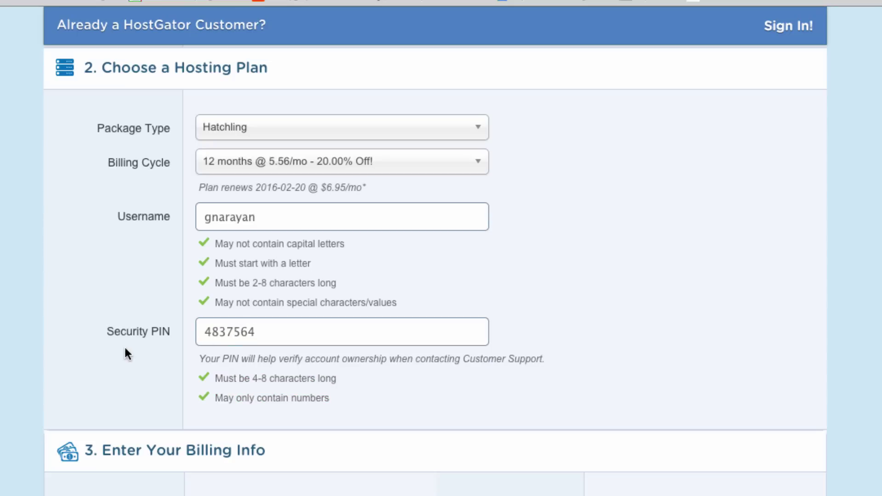
{"action": "scroll", "coordinate": [137, 369], "scroll_direction": "down", "scroll_amount": 2}
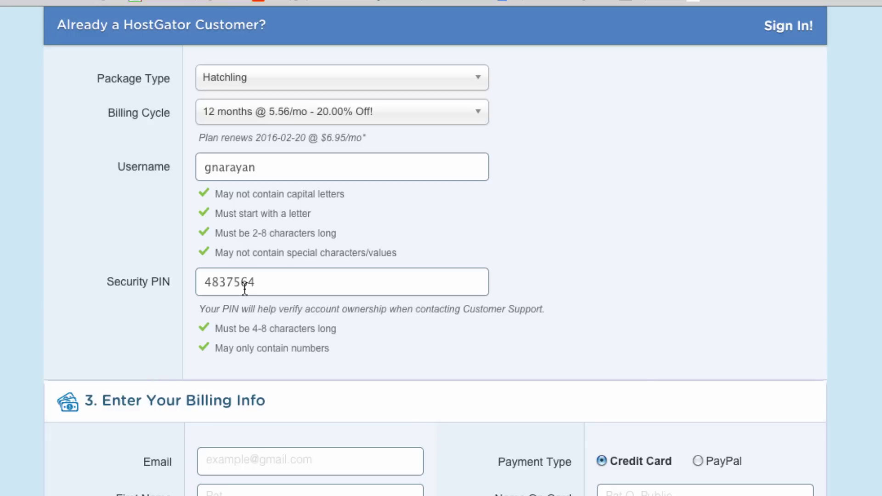
{"action": "scroll", "coordinate": [241, 284], "scroll_direction": "down", "scroll_amount": 2}
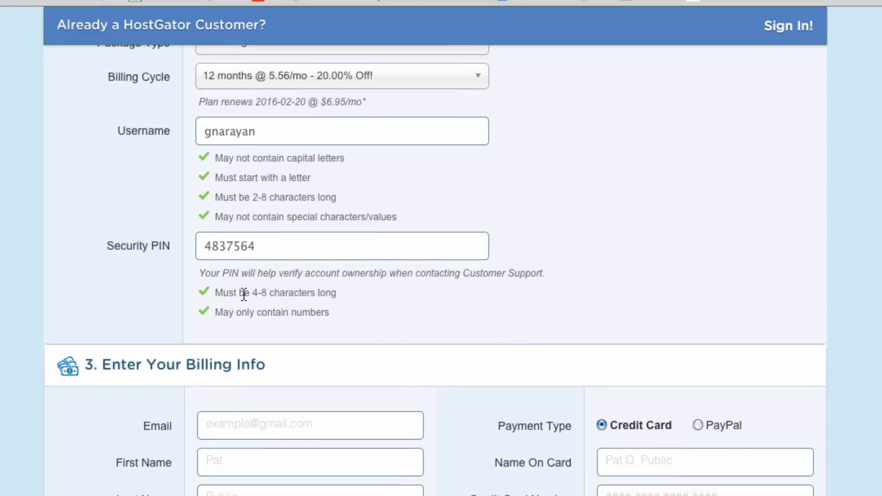
{"action": "scroll", "coordinate": [156, 323], "scroll_direction": "down", "scroll_amount": 2}
{"action": "scroll", "coordinate": [156, 323], "scroll_direction": "down", "scroll_amount": 1}
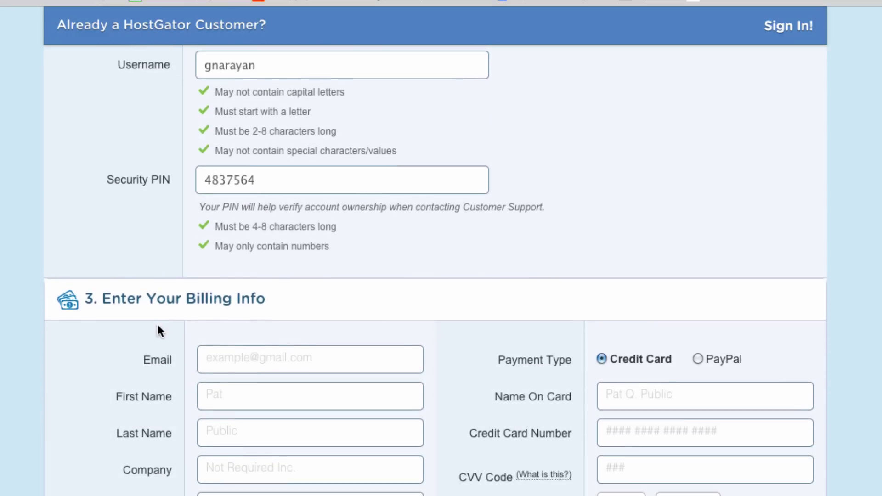
{"action": "scroll", "coordinate": [158, 324], "scroll_direction": "down", "scroll_amount": 9}
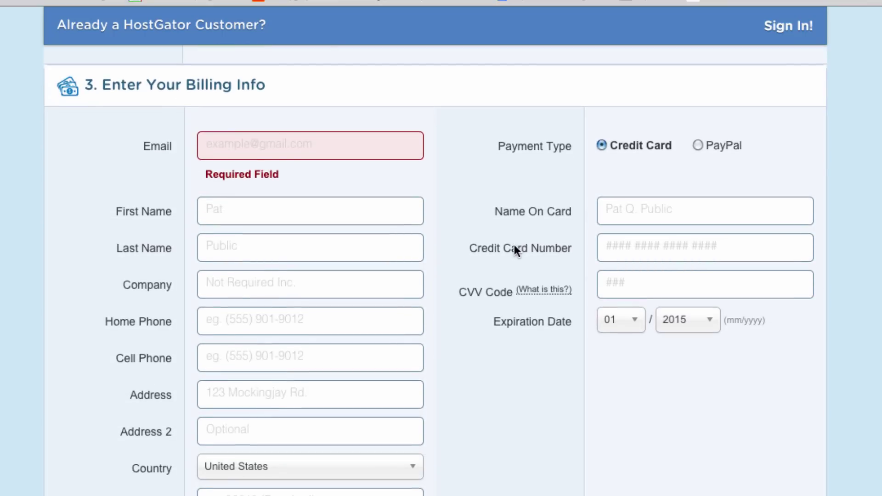
- Toggle payment to PayPal and back to credit card, then reach Add Additional Services
{"action": "scroll", "coordinate": [514, 249], "scroll_direction": "up", "scroll_amount": 10}
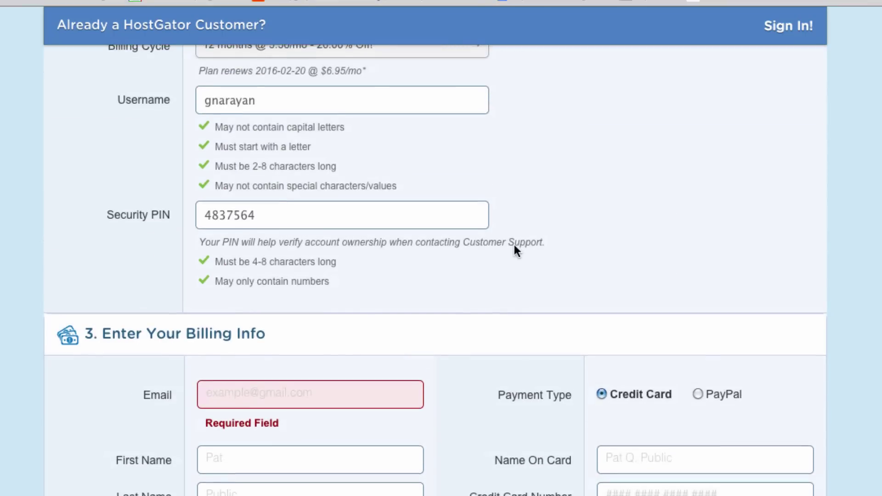
{"action": "scroll", "coordinate": [514, 248], "scroll_direction": "down", "scroll_amount": 9}
{"action": "scroll", "coordinate": [514, 244], "scroll_direction": "down", "scroll_amount": 1}
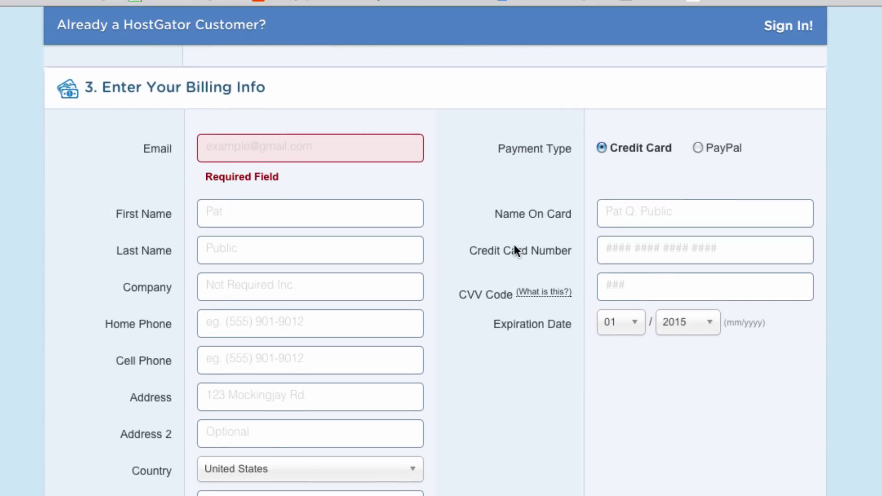
{"action": "left_click", "coordinate": [699, 148]}
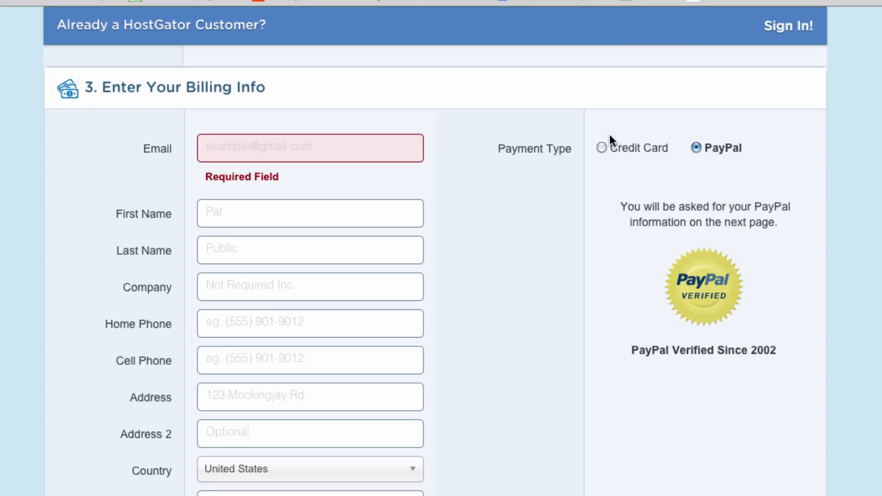
{"action": "left_click", "coordinate": [602, 148]}
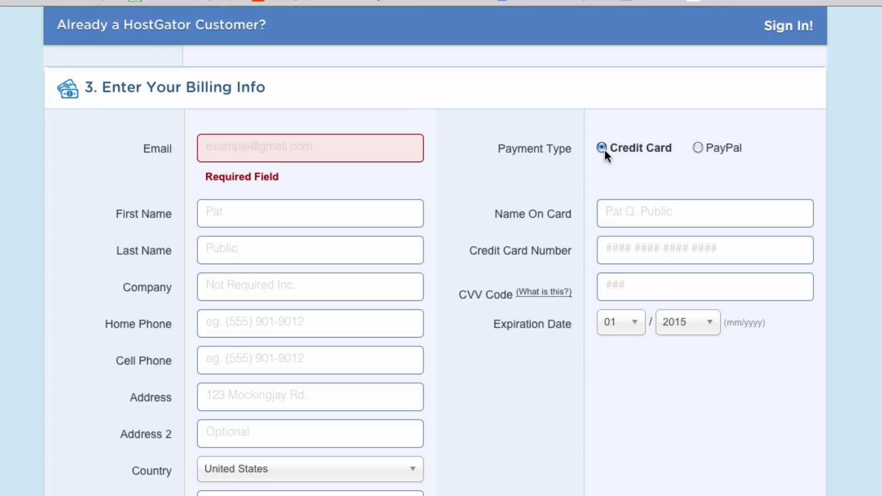
{"action": "scroll", "coordinate": [542, 225], "scroll_direction": "up", "scroll_amount": 20}
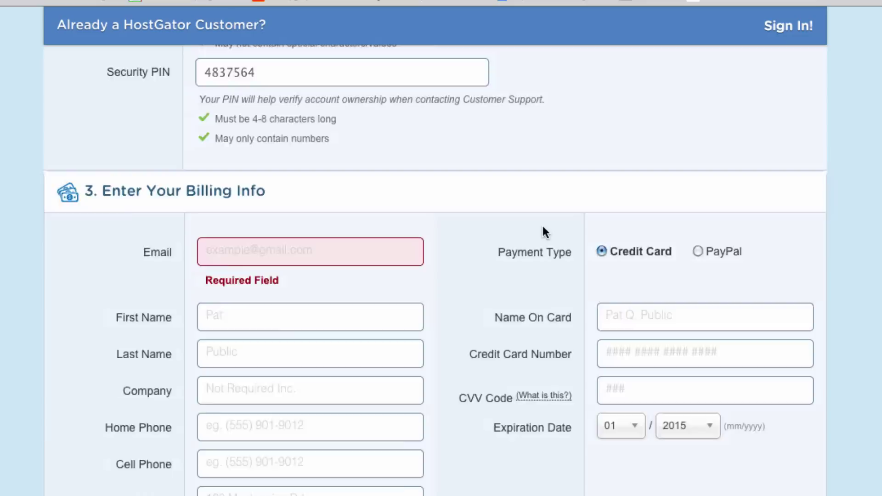
{"action": "scroll", "coordinate": [492, 257], "scroll_direction": "down", "scroll_amount": 20}
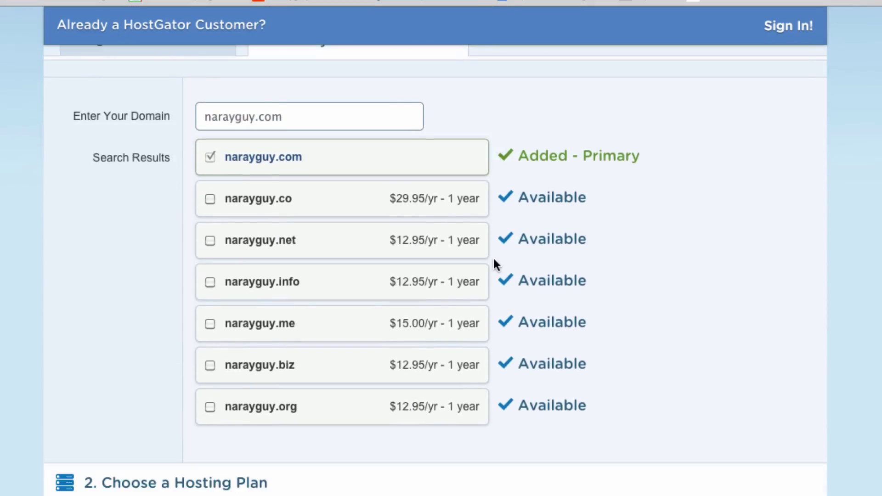
{"action": "scroll", "coordinate": [494, 262], "scroll_direction": "up", "scroll_amount": 1}
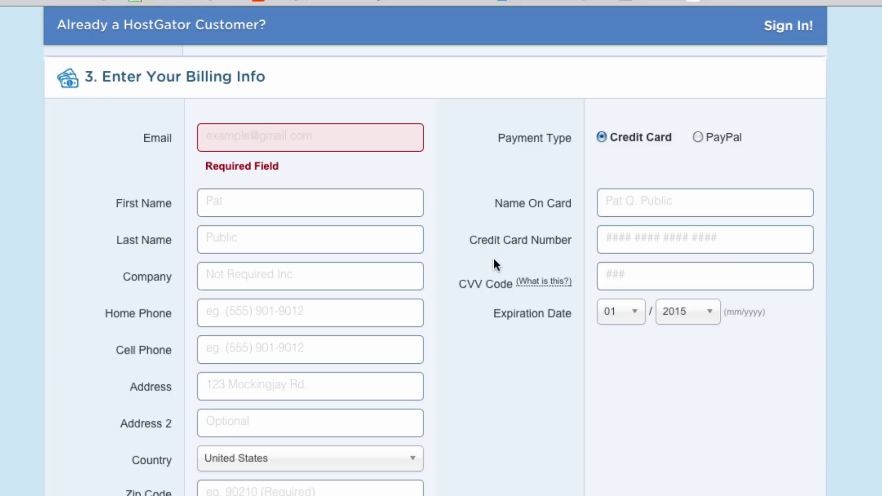
{"action": "scroll", "coordinate": [362, 99], "scroll_direction": "up", "scroll_amount": 1}
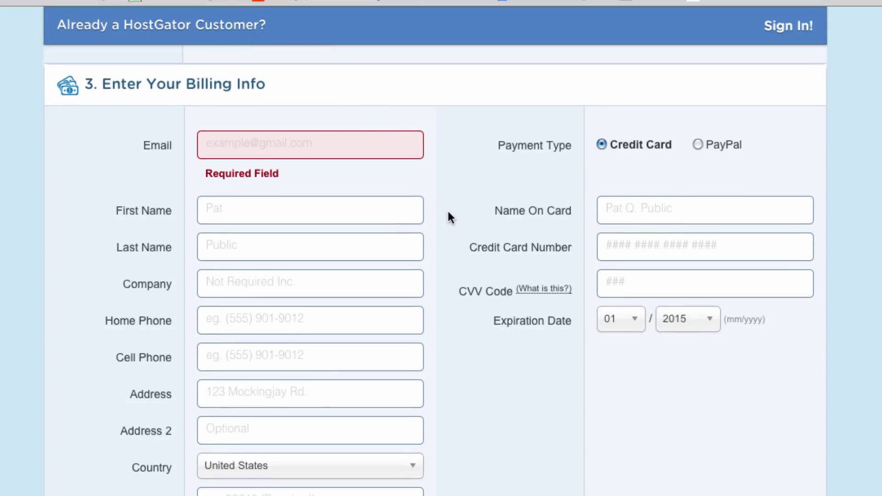
{"action": "scroll", "coordinate": [447, 212], "scroll_direction": "down", "scroll_amount": 12}
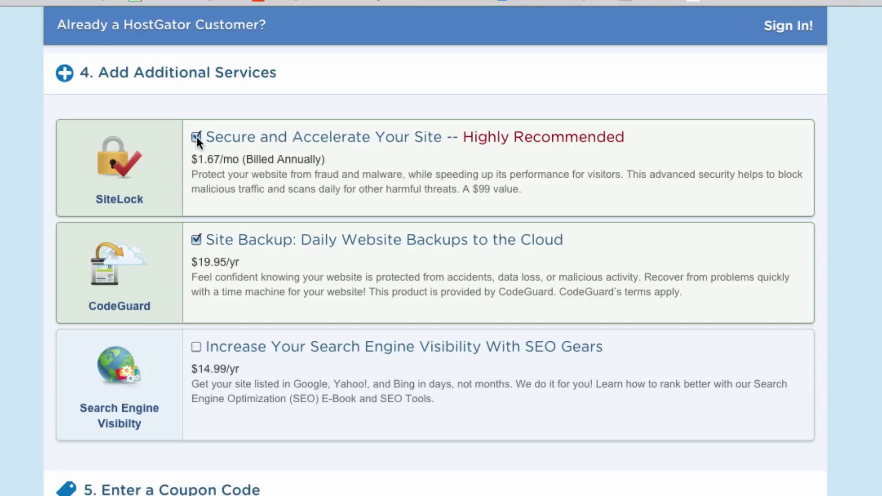
- Untick the SiteLock and CodeGuard add-ons and review the SNAPPY coupon and order total
{"action": "left_click", "coordinate": [196, 137]}
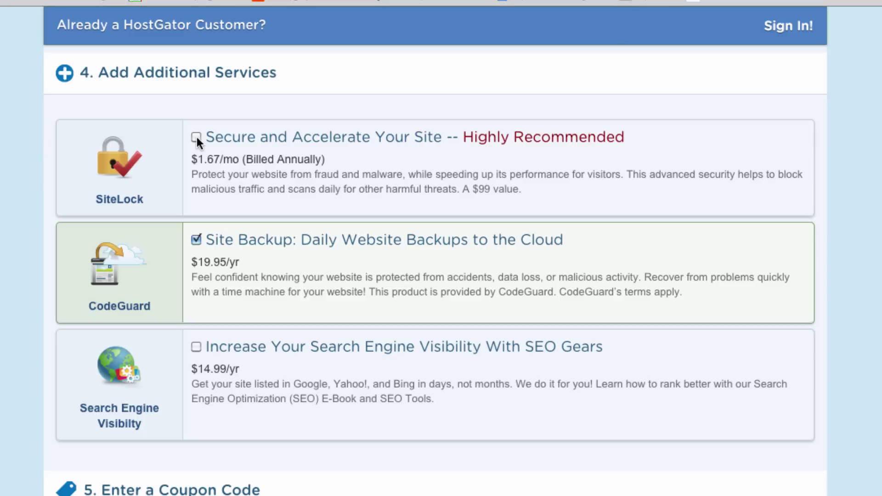
{"action": "left_click", "coordinate": [196, 240]}
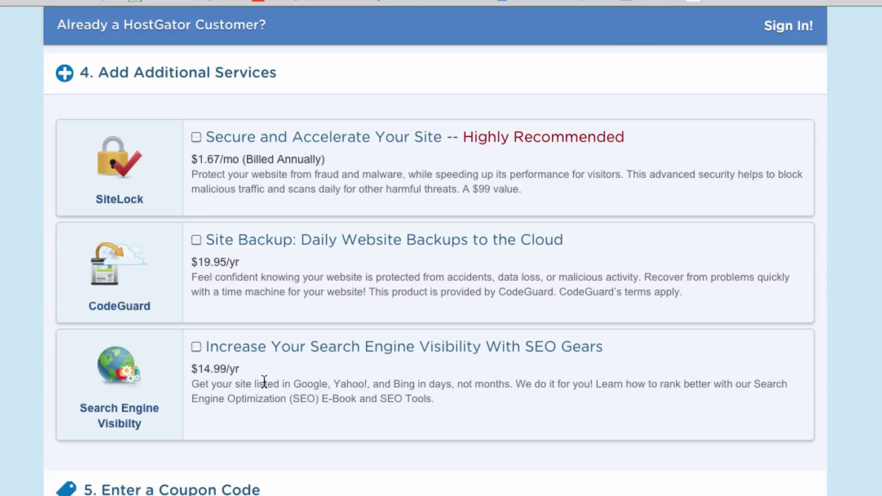
{"action": "scroll", "coordinate": [262, 376], "scroll_direction": "down", "scroll_amount": 4}
{"action": "scroll", "coordinate": [264, 380], "scroll_direction": "down", "scroll_amount": 5}
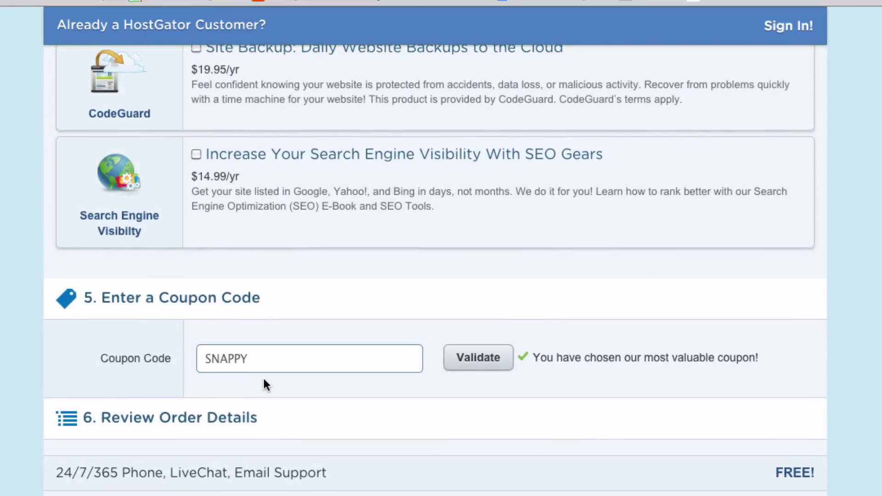
{"action": "scroll", "coordinate": [264, 380], "scroll_direction": "down", "scroll_amount": 1}
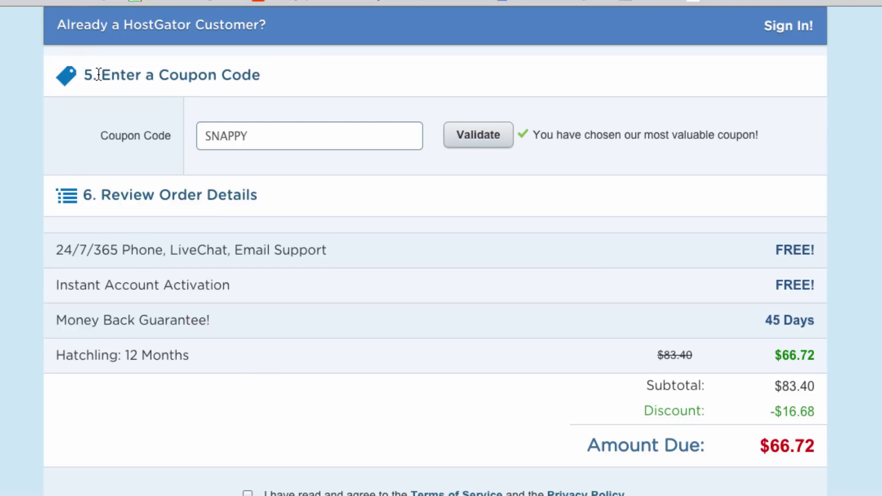
- Replace the SNAPPY coupon with take30off and validate it, cutting $25.02 for a $58.38 total
{"action": "double_click", "coordinate": [265, 140]}
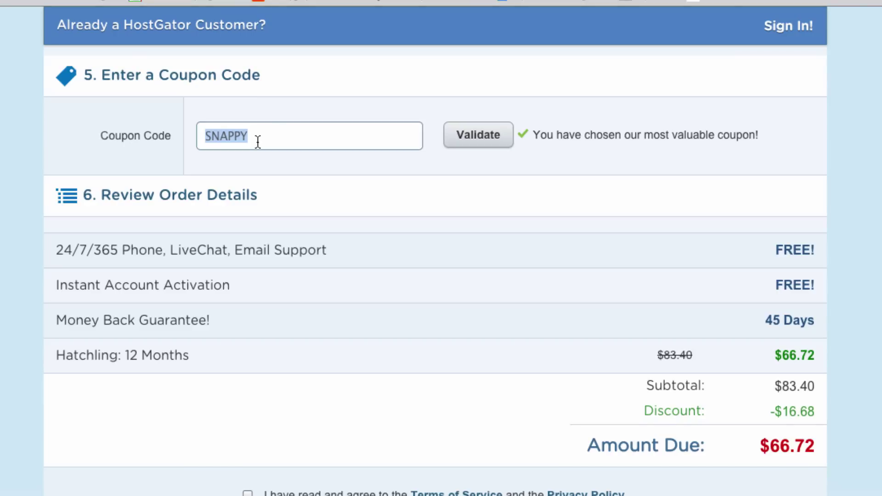
{"action": "type", "text": "take30"}
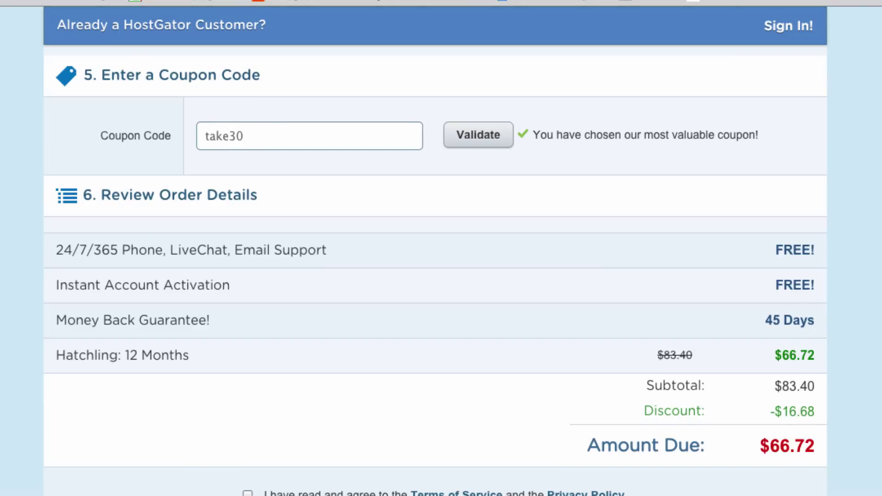
{"action": "type", "text": "off"}
{"action": "left_click_drag", "start_coordinate": [268, 137], "coordinate": [208, 136]}
{"action": "left_click", "coordinate": [236, 136]}
{"action": "left_click", "coordinate": [475, 143]}
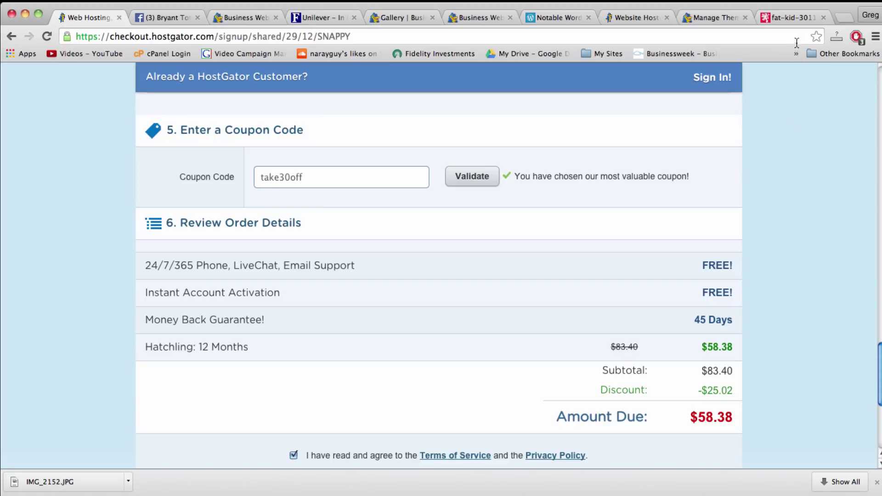
{"action": "left_click", "coordinate": [796, 17]}
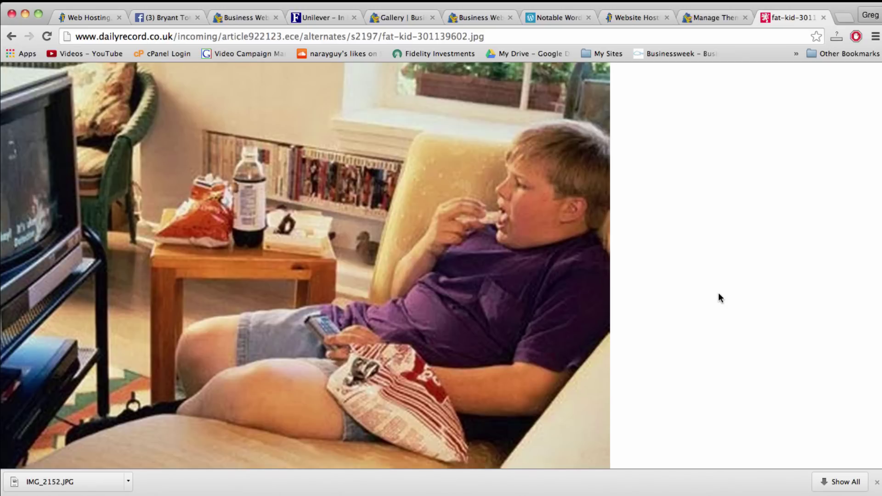
{"action": "left_click", "coordinate": [92, 17]}
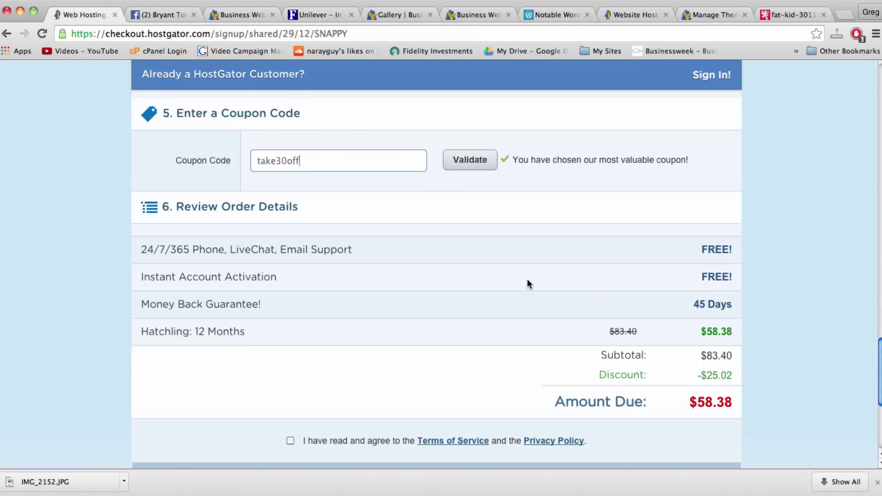
- Review the plan term and the original $83.40 price, then accept the Terms of Service and Privacy Policy
{"action": "scroll", "coordinate": [333, 207], "scroll_direction": "down", "scroll_amount": 3}
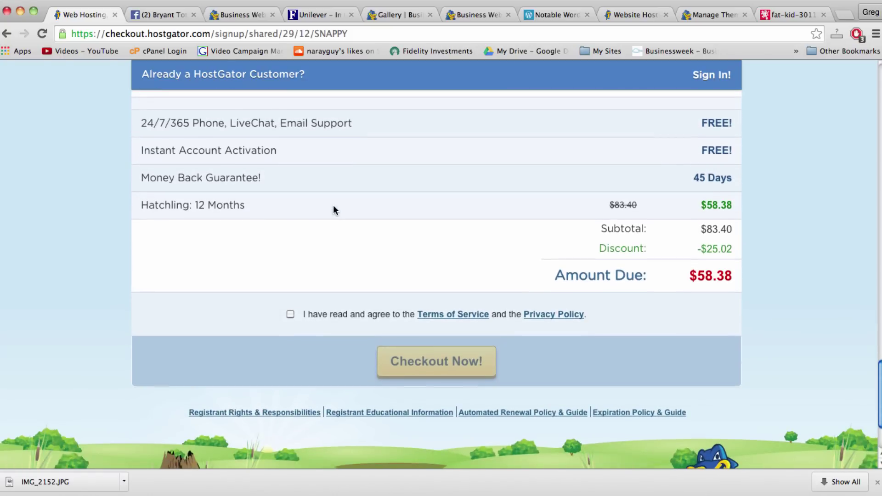
{"action": "scroll", "coordinate": [334, 209], "scroll_direction": "up", "scroll_amount": 4}
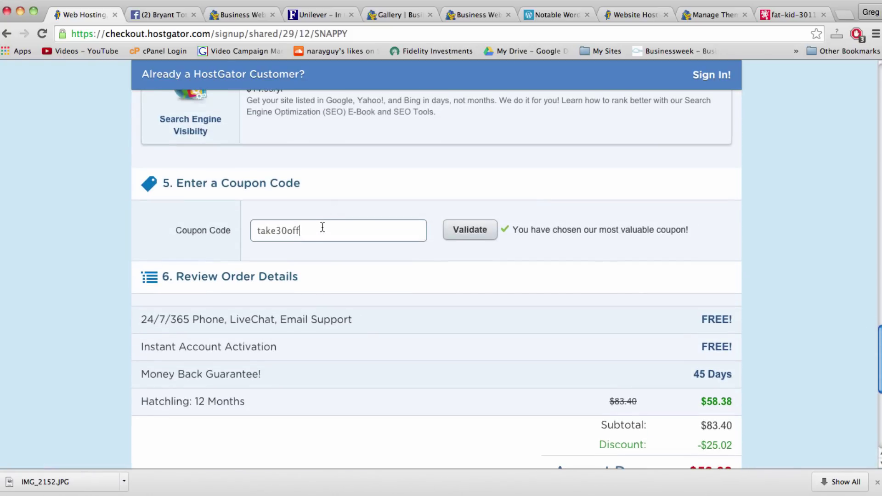
{"action": "scroll", "coordinate": [319, 232], "scroll_direction": "down", "scroll_amount": 4}
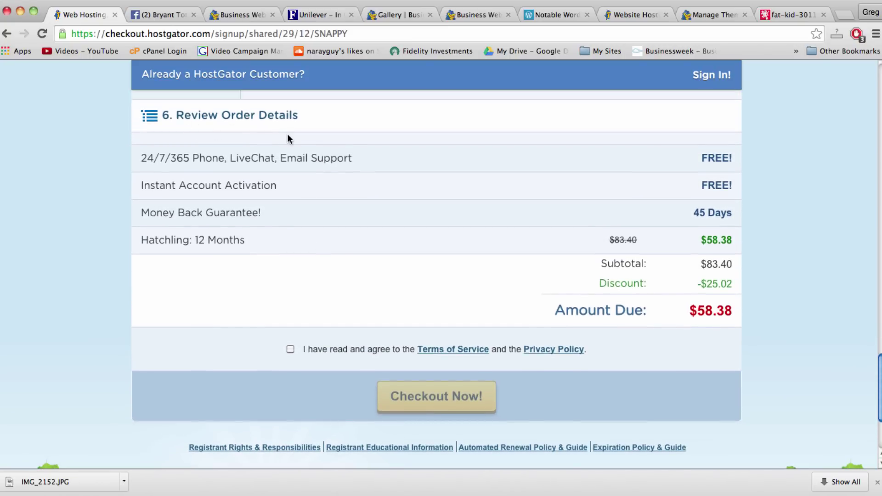
{"action": "scroll", "coordinate": [262, 156], "scroll_direction": "up", "scroll_amount": 1}
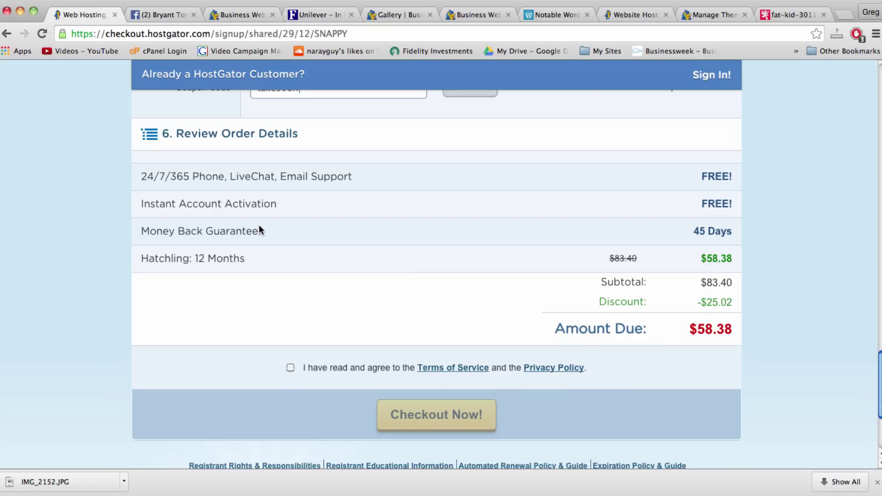
{"action": "double_click", "coordinate": [222, 259]}
{"action": "left_click", "coordinate": [238, 259]}
{"action": "double_click", "coordinate": [238, 260]}
{"action": "left_click", "coordinate": [240, 260]}
{"action": "double_click", "coordinate": [220, 260]}
{"action": "left_click", "coordinate": [220, 261]}
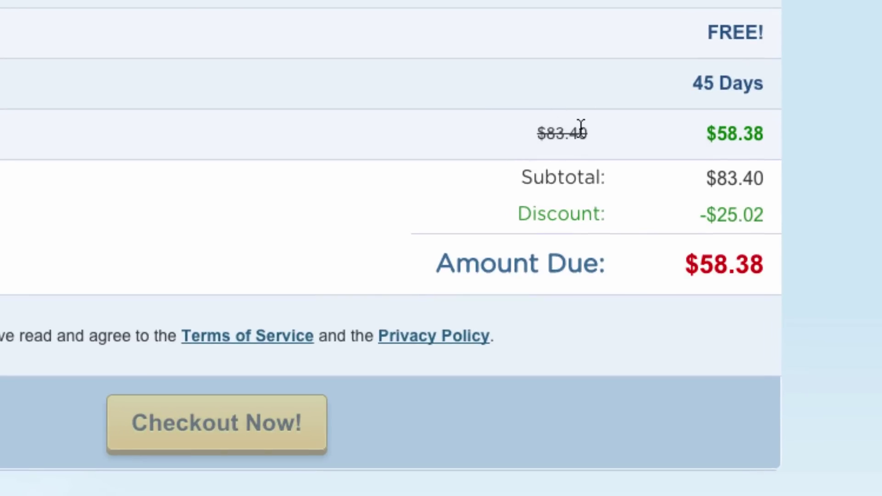
{"action": "mouse_move", "coordinate": [591, 131]}
{"action": "left_mouse_down"}
{"action": "mouse_move", "coordinate": [536, 136]}
{"action": "mouse_move", "coordinate": [597, 132]}
{"action": "mouse_move", "coordinate": [527, 128]}
{"action": "mouse_move", "coordinate": [594, 136]}
{"action": "left_mouse_up"}
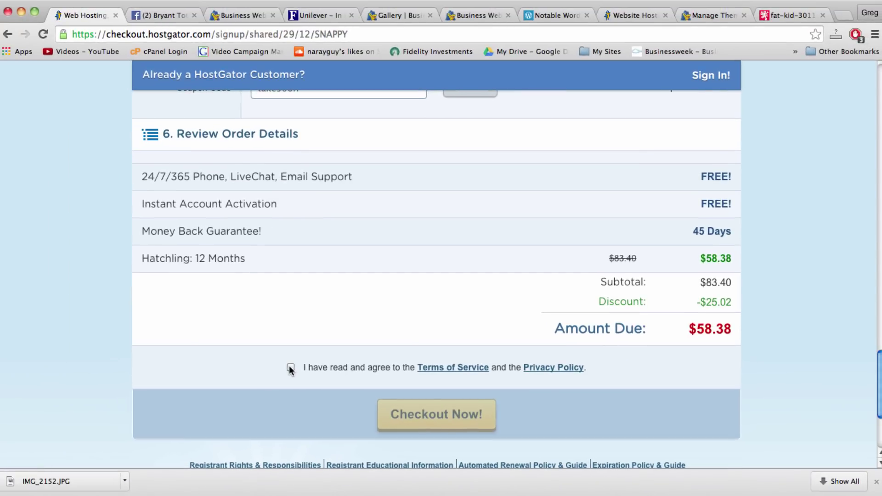
{"action": "left_click", "coordinate": [289, 366]}
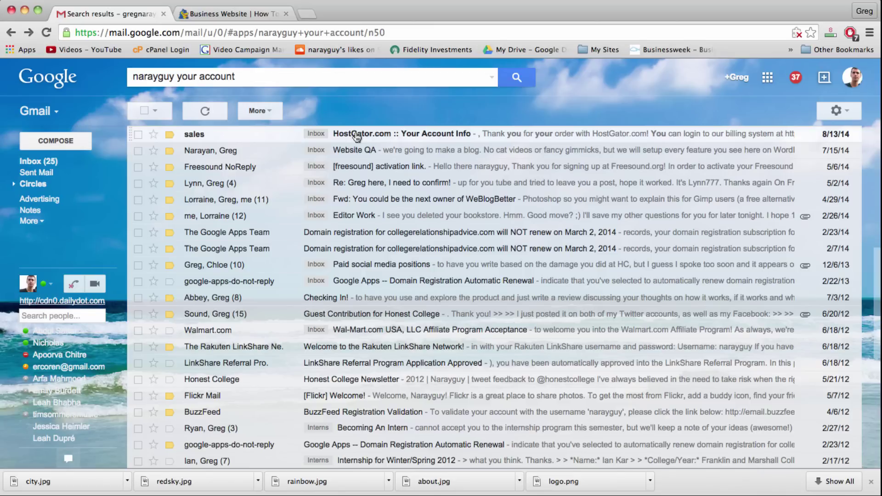
- Open the 'HostGator.com :: Your Account Info' email from sales in the Gmail search results
{"action": "left_click", "coordinate": [214, 137]}
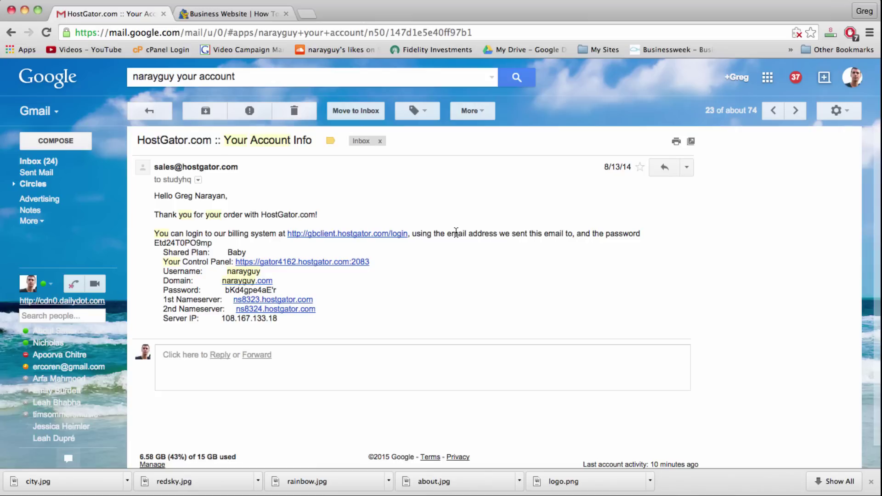
- Scroll through the narayguy.com Business Website tab to look over the site
{"action": "left_click", "coordinate": [255, 15]}
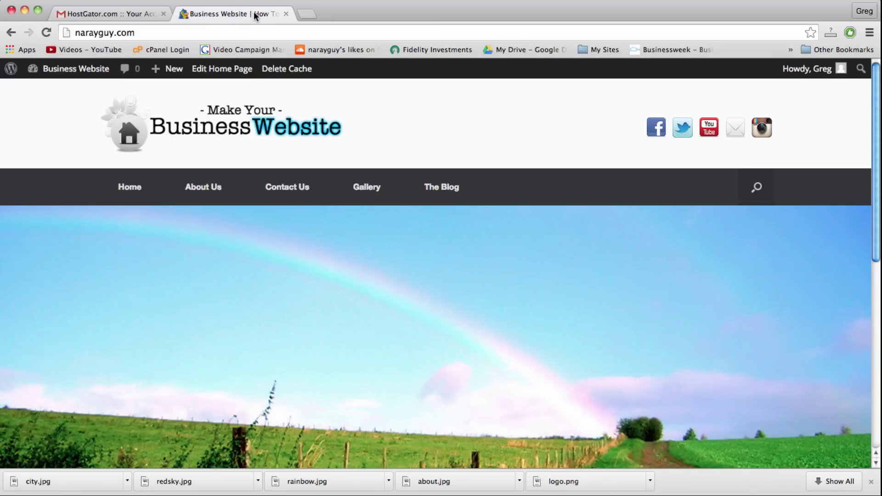
{"action": "scroll", "coordinate": [269, 206], "scroll_direction": "down", "scroll_amount": 3}
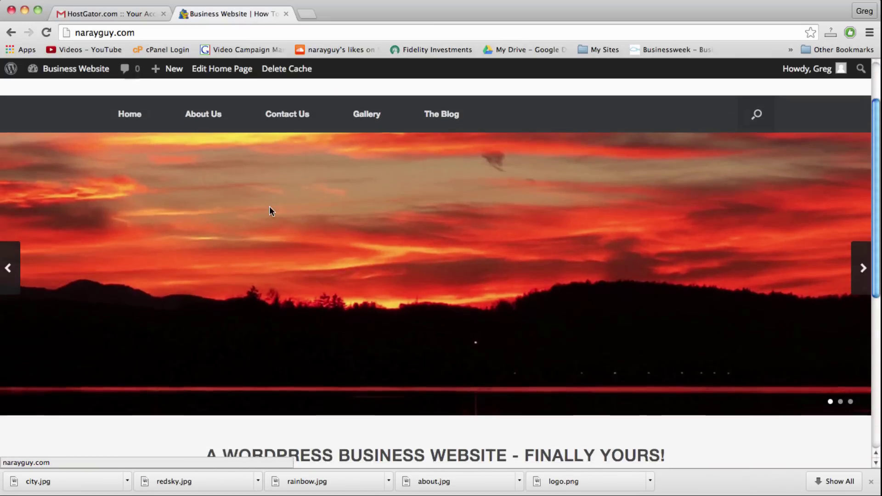
{"action": "scroll", "coordinate": [269, 206], "scroll_direction": "down", "scroll_amount": 10}
{"action": "scroll", "coordinate": [270, 206], "scroll_direction": "up", "scroll_amount": 15}
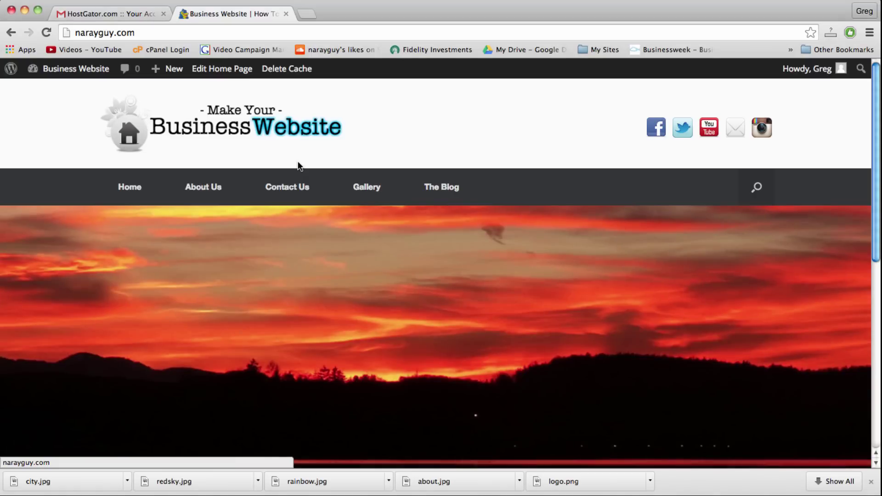
{"action": "scroll", "coordinate": [280, 184], "scroll_direction": "down", "scroll_amount": 7}
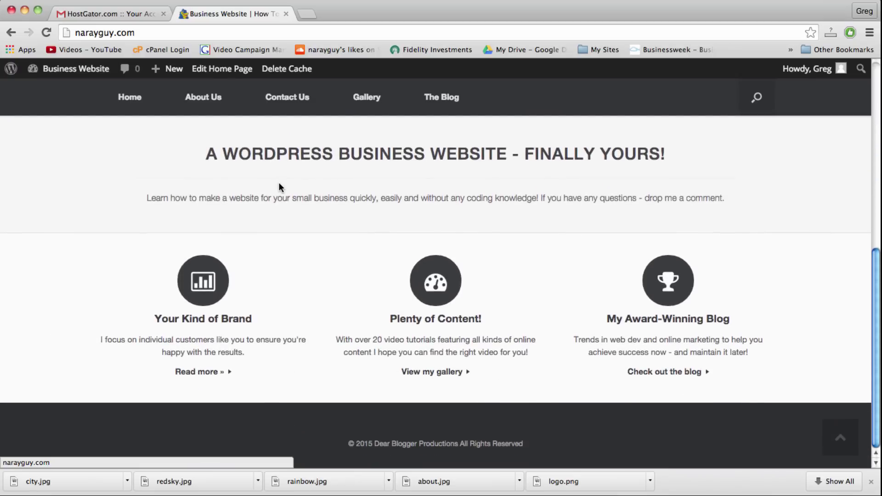
{"action": "scroll", "coordinate": [279, 182], "scroll_direction": "up", "scroll_amount": 10}
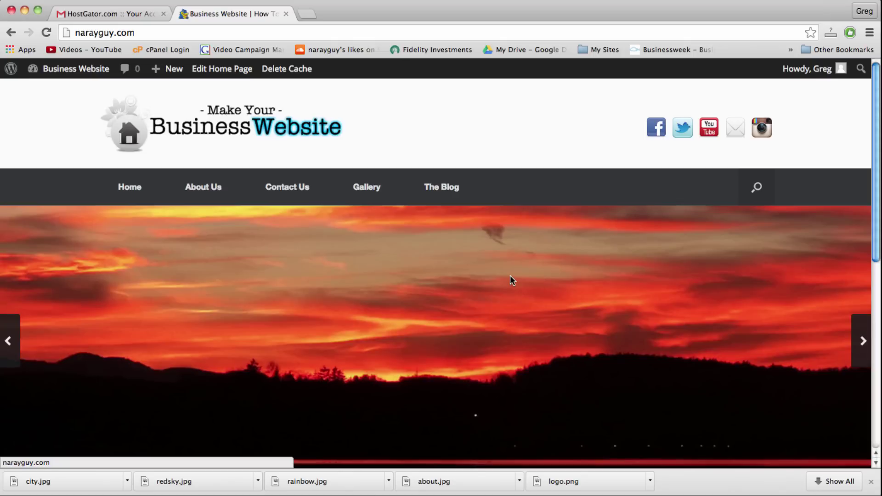
- Reposition the website folder on the desktop, then load the cPanel login bookmark in a new tab
{"action": "key", "text": "F11"}
{"action": "left_click", "coordinate": [718, 174]}
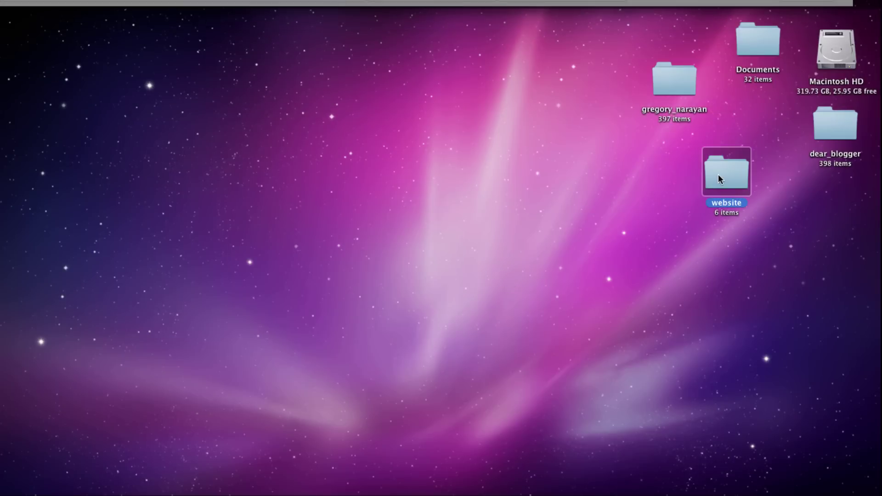
{"action": "left_click_drag", "start_coordinate": [718, 175], "coordinate": [741, 143]}
{"action": "left_click", "coordinate": [550, 225]}
{"action": "key", "text": "F11"}
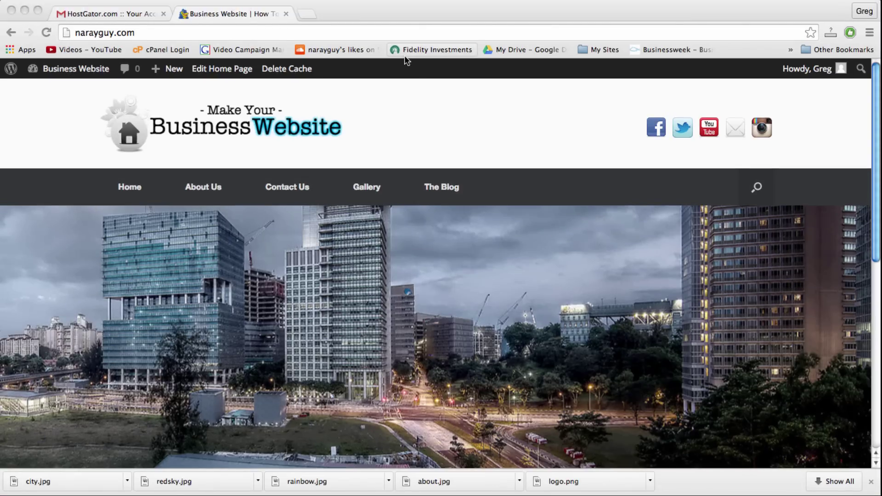
{"action": "left_click", "coordinate": [230, 18]}
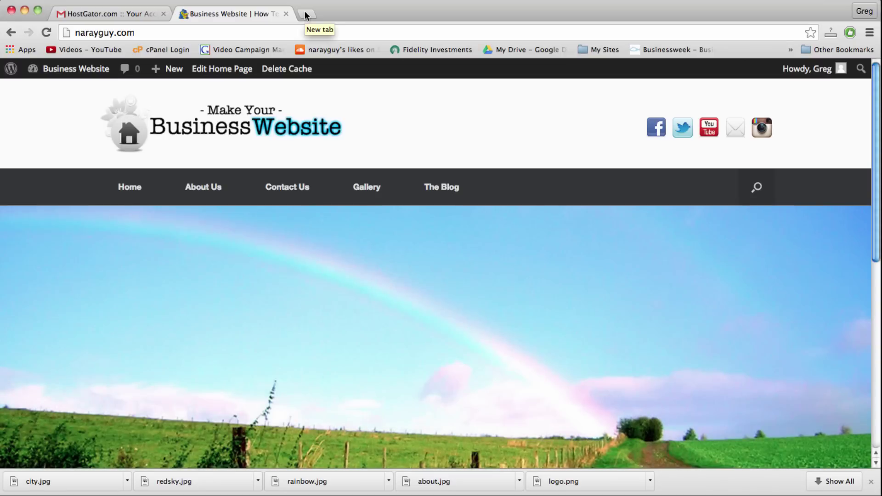
{"action": "left_click", "coordinate": [304, 14]}
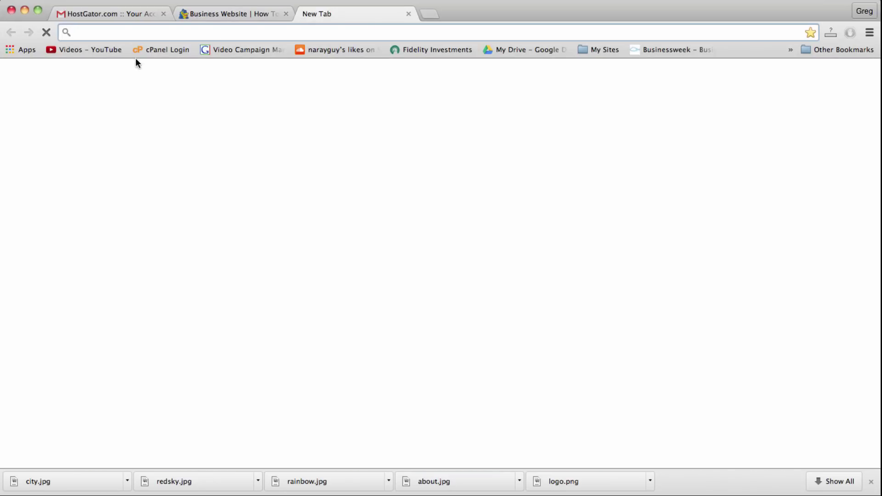
{"action": "left_click", "coordinate": [148, 52]}
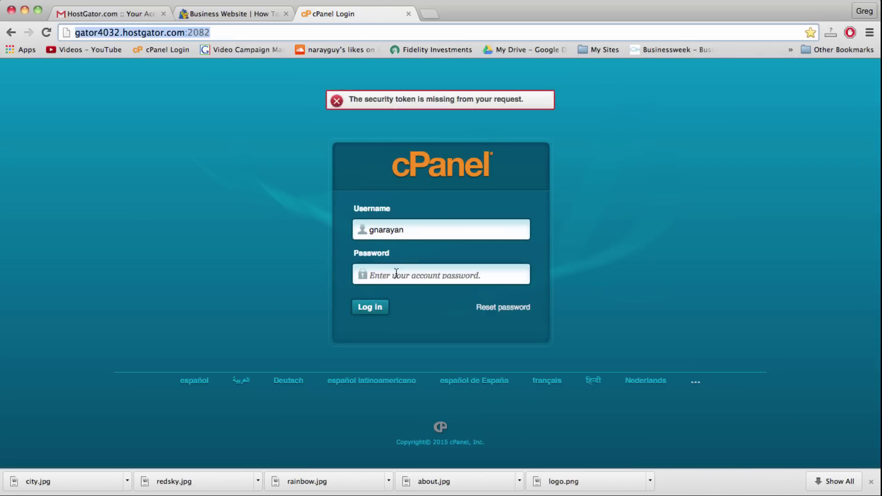
- Enter the account password on the cPanel login form and submit it
{"action": "left_click", "coordinate": [396, 273]}
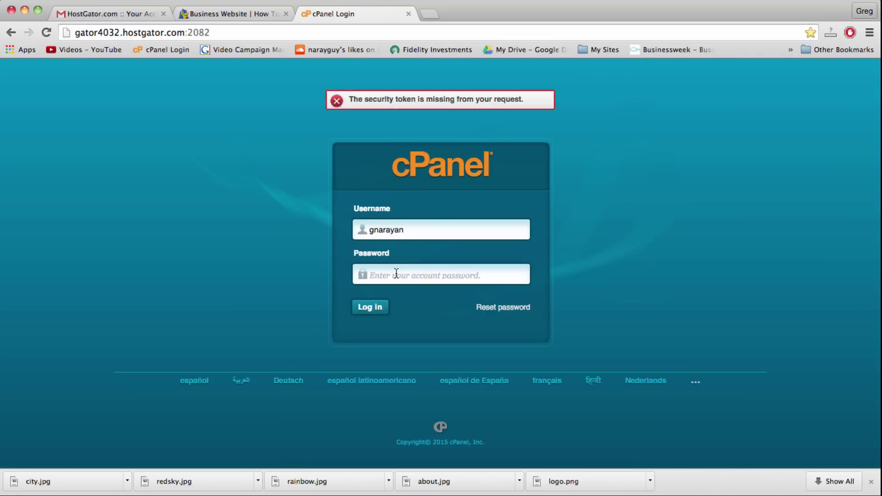
{"action": "type", "text": "********"}
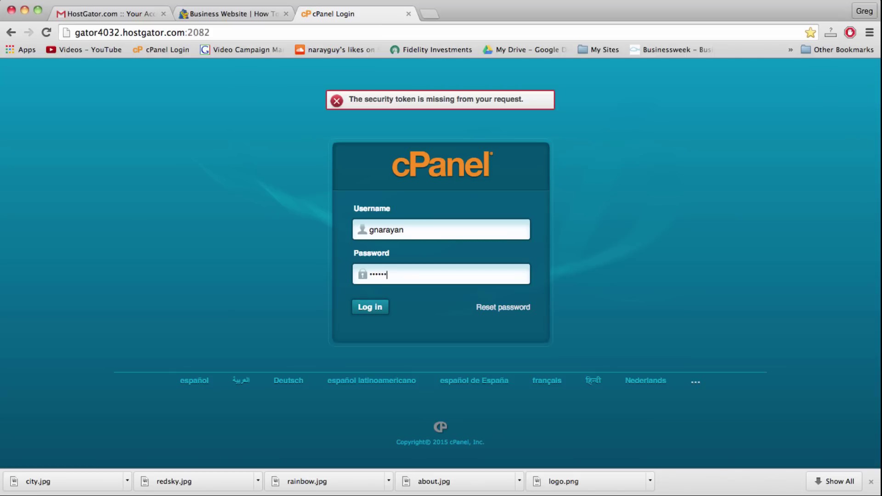
{"action": "key", "text": "Return"}
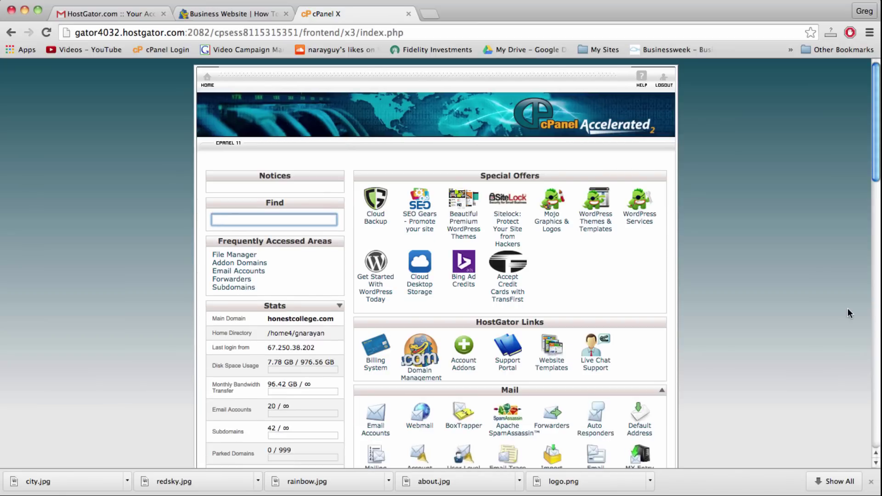
- Scroll the cPanel dashboard down to the Files section with File Manager
{"action": "scroll", "coordinate": [788, 302], "scroll_direction": "down", "scroll_amount": 5}
{"action": "scroll", "coordinate": [787, 303], "scroll_direction": "down", "scroll_amount": 4}
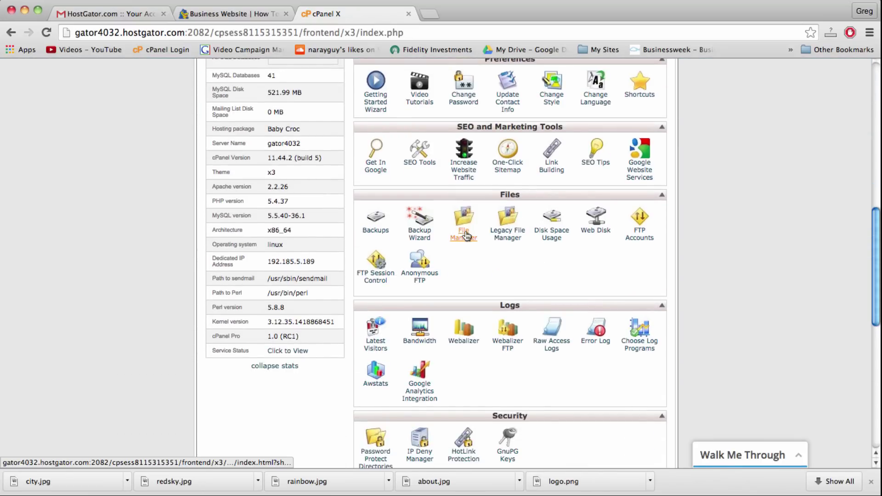
- Launch File Manager on the Document Root for narayguy.com
{"action": "left_click", "coordinate": [464, 234]}
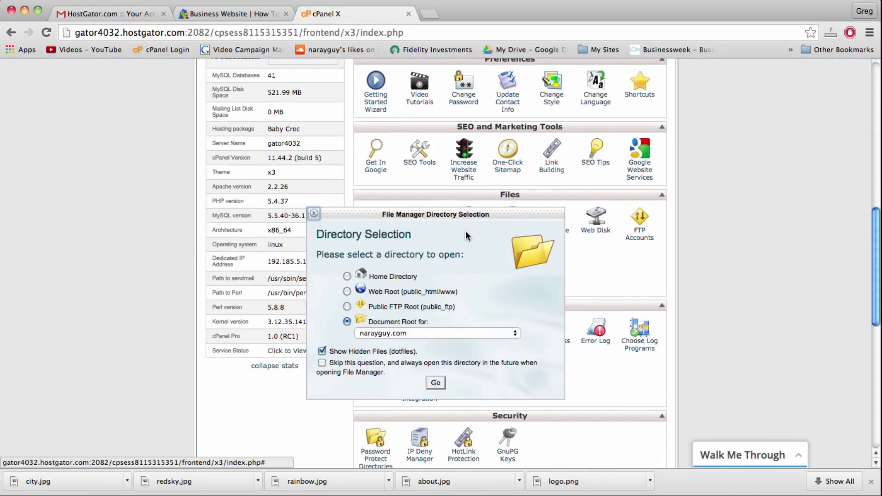
{"action": "left_click", "coordinate": [464, 331]}
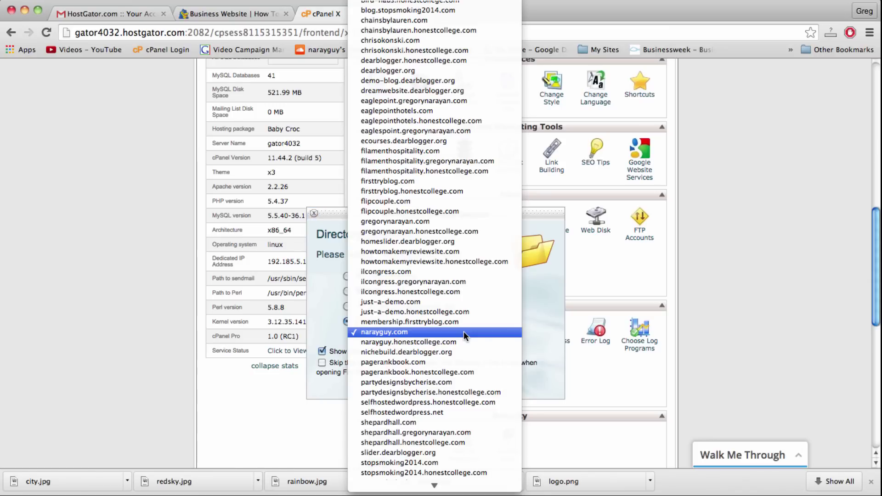
{"action": "left_click", "coordinate": [409, 332]}
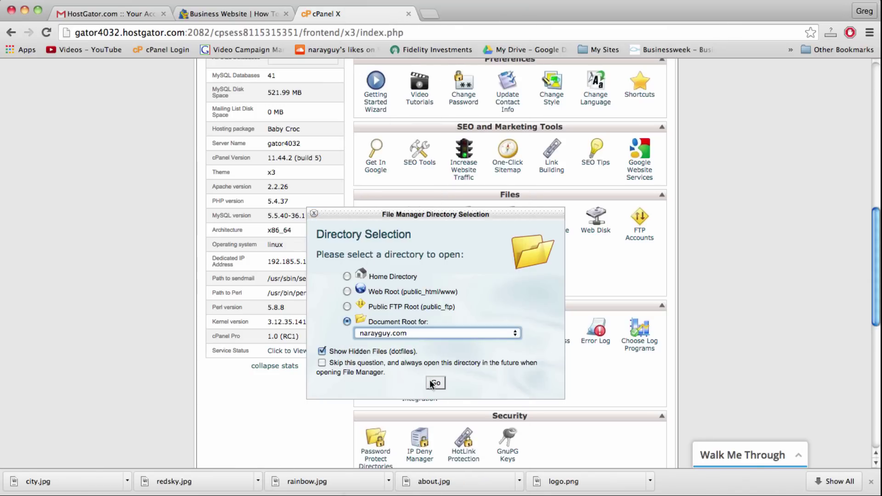
{"action": "left_click", "coordinate": [433, 382]}
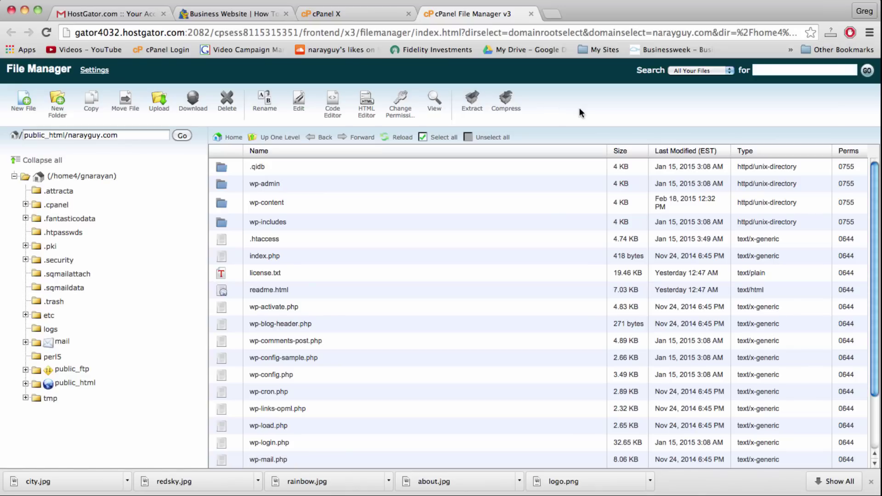
- Select every file and folder in the narayguy.com directory and confirm deleting them
{"action": "scroll", "coordinate": [300, 258], "scroll_direction": "down", "scroll_amount": 3}
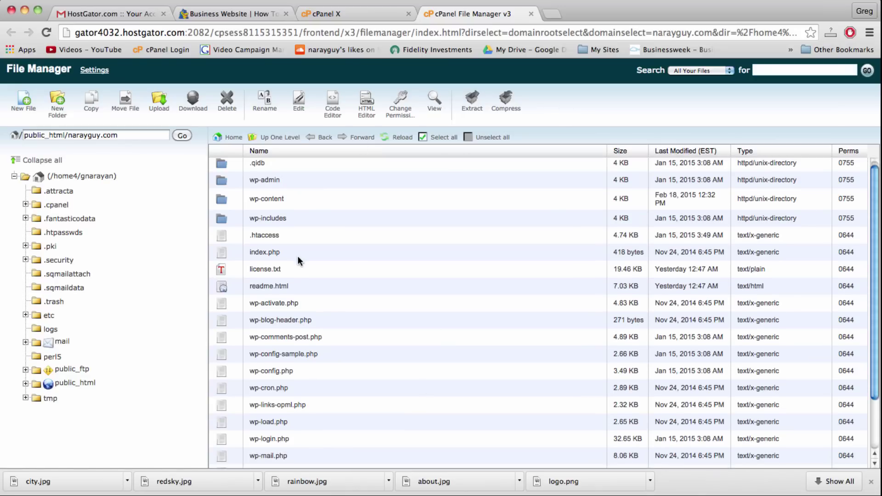
{"action": "scroll", "coordinate": [298, 260], "scroll_direction": "up", "scroll_amount": 3}
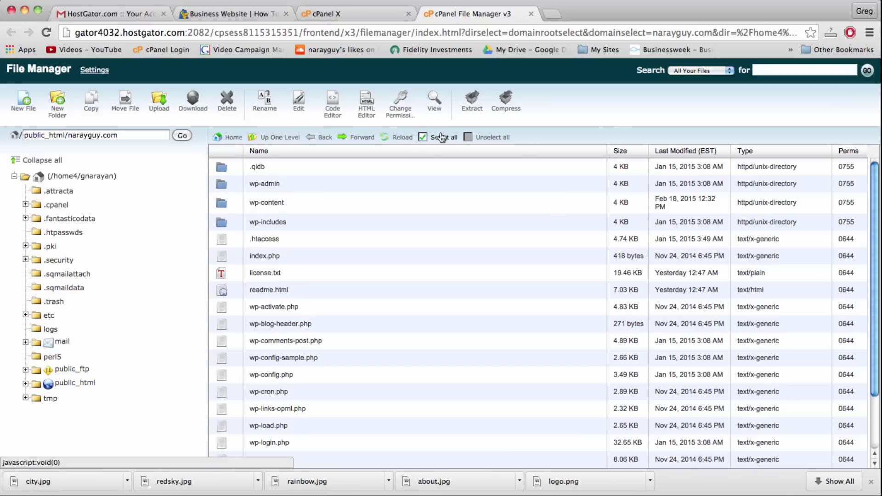
{"action": "left_click", "coordinate": [421, 137]}
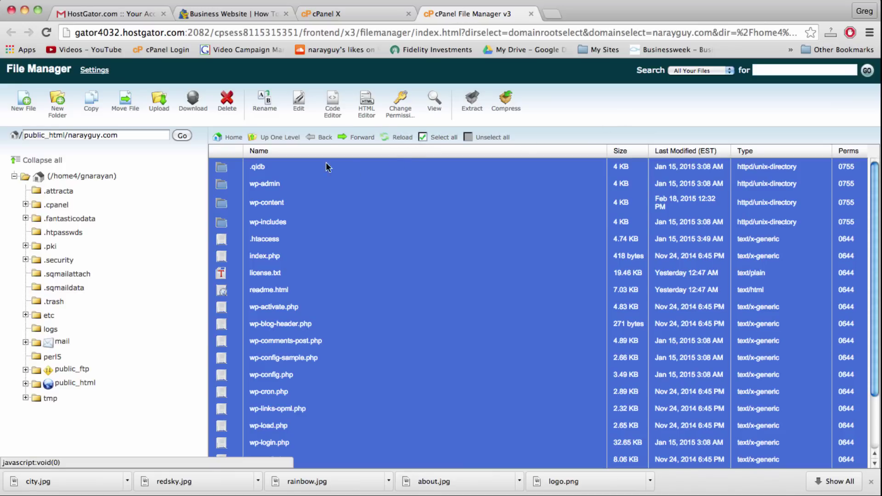
{"action": "left_click", "coordinate": [227, 110]}
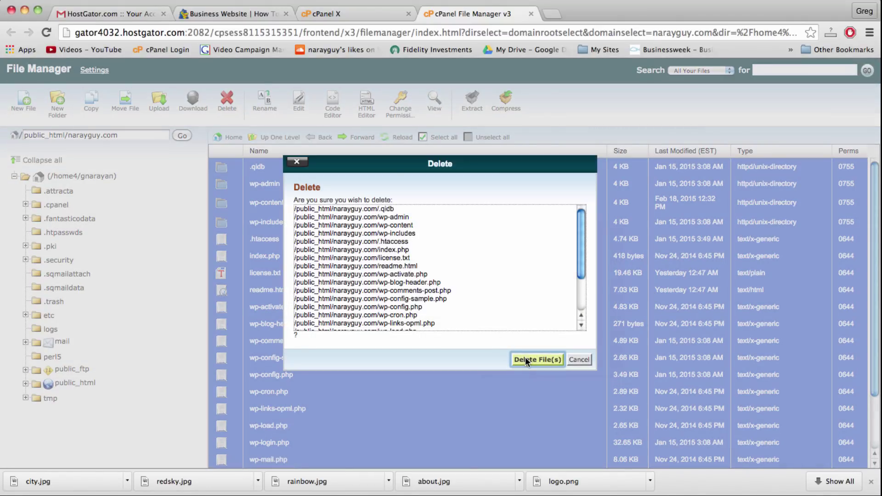
{"action": "left_click", "coordinate": [526, 359]}
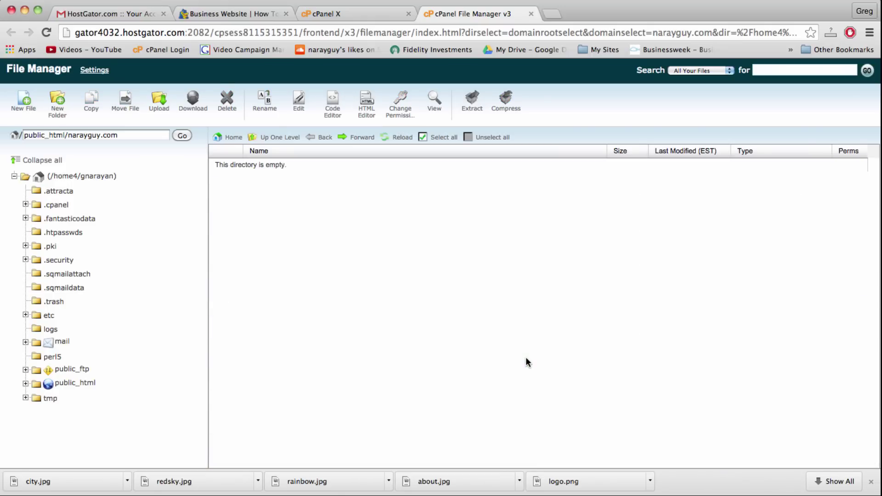
- Reload narayguy.com to confirm it now shows an empty 'Index of /' page
{"action": "left_click", "coordinate": [237, 15]}
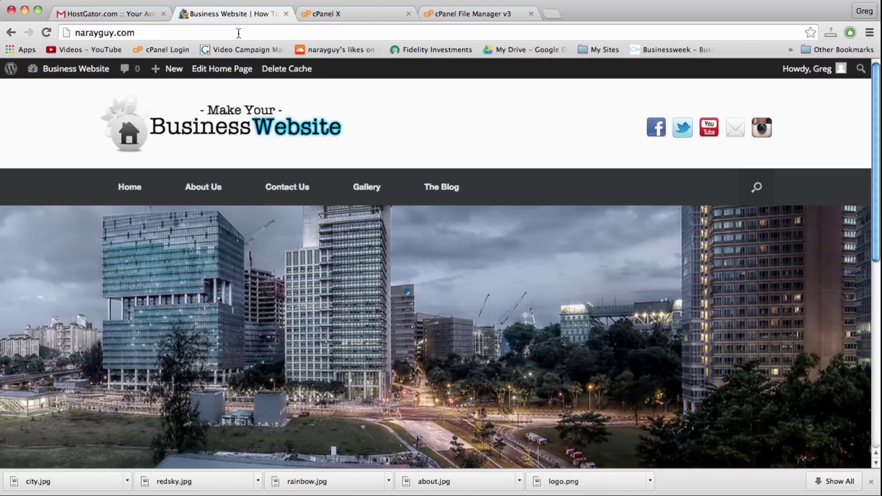
{"action": "left_click", "coordinate": [239, 33]}
{"action": "key", "text": "Return"}
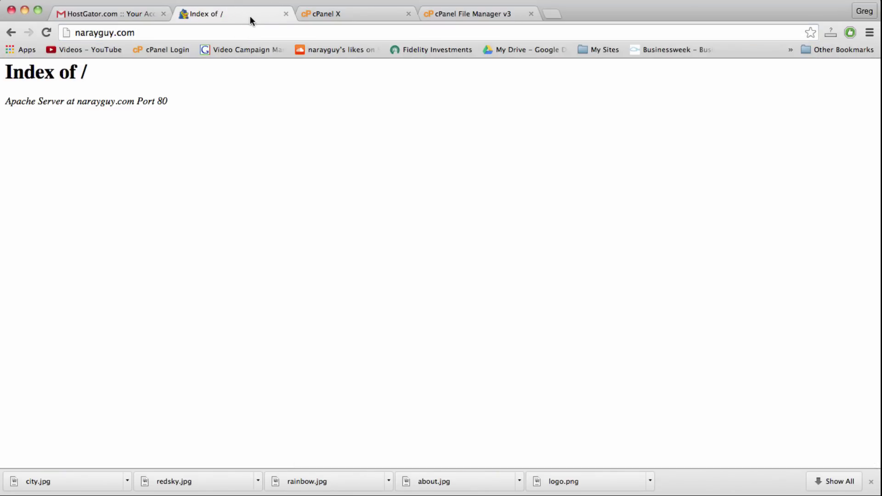
{"action": "left_click", "coordinate": [112, 15]}
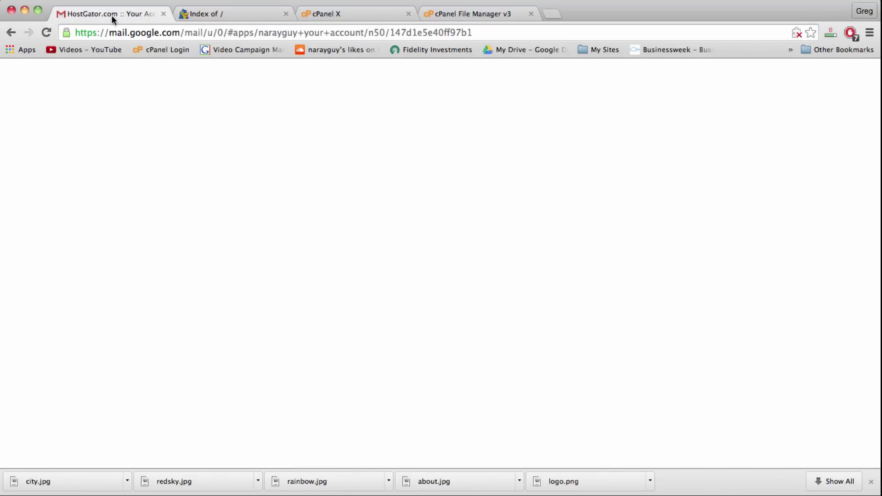
- Close the extra tabs and copy the account password from the HostGator email
{"action": "left_click", "coordinate": [285, 14]}
{"action": "left_click", "coordinate": [285, 13]}
{"action": "left_click", "coordinate": [286, 14]}
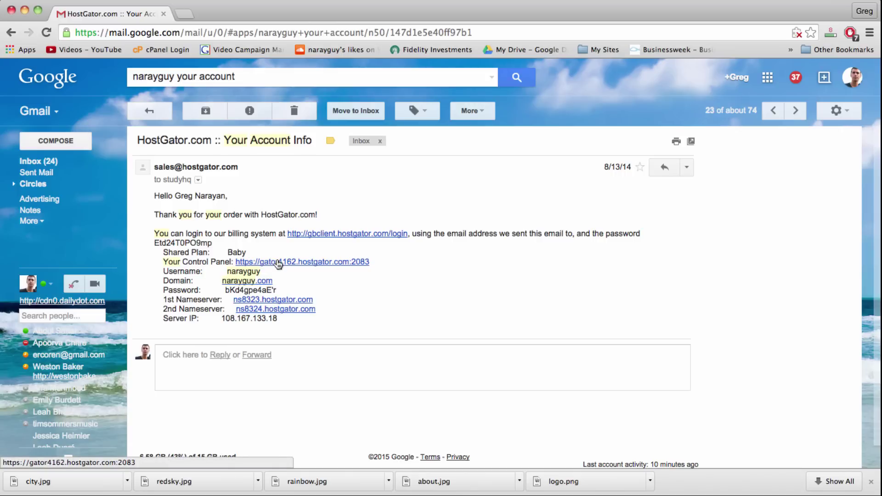
{"action": "left_click_drag", "start_coordinate": [277, 290], "coordinate": [229, 293]}
{"action": "right_click", "coordinate": [229, 293]}
{"action": "left_click", "coordinate": [255, 296]}
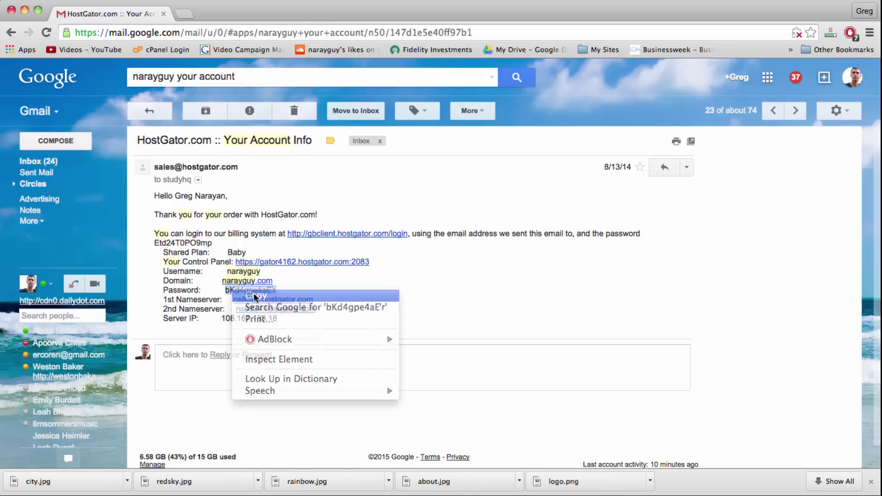
{"action": "left_click", "coordinate": [281, 288]}
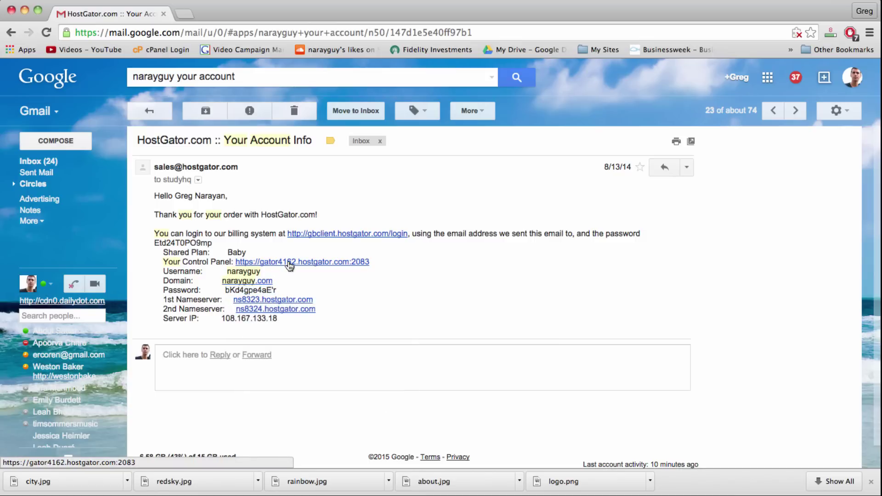
- Log in to cPanel via the email's Control Panel link with the account username and password
{"action": "left_click", "coordinate": [290, 265]}
{"action": "type", "text": "gnarayan"}
{"action": "key", "text": "Tab"}
{"action": "type", "text": "•••••••"}
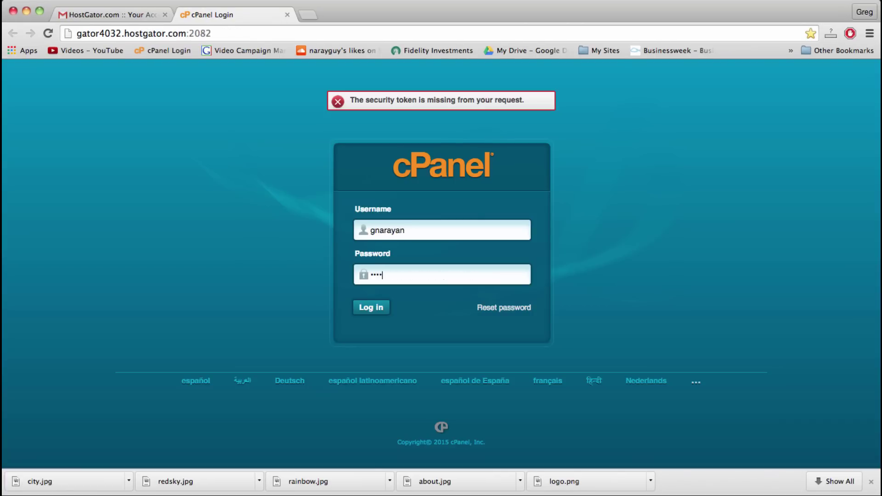
{"action": "type", "text": "••"}
{"action": "key", "text": "Return"}
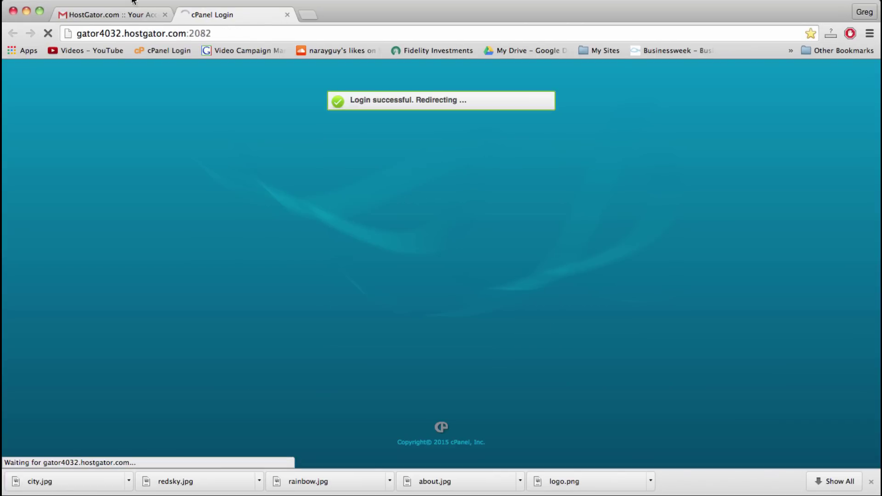
{"action": "left_click", "coordinate": [136, 17]}
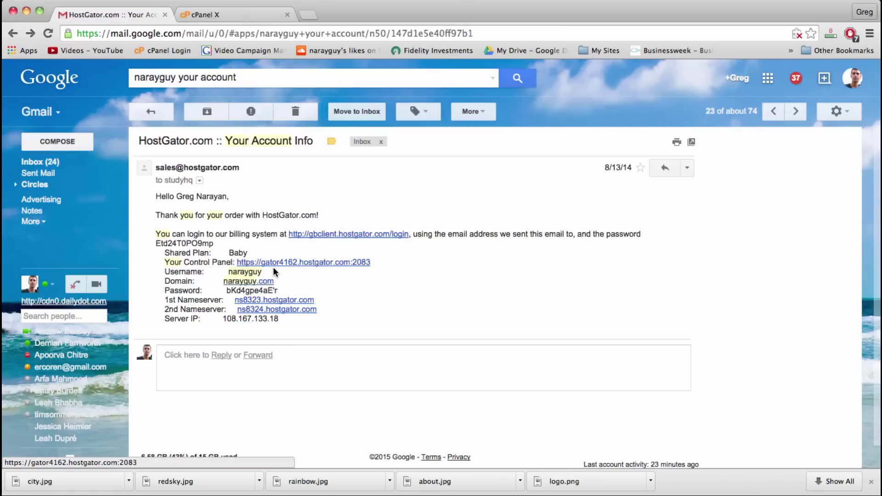
{"action": "left_click", "coordinate": [255, 19]}
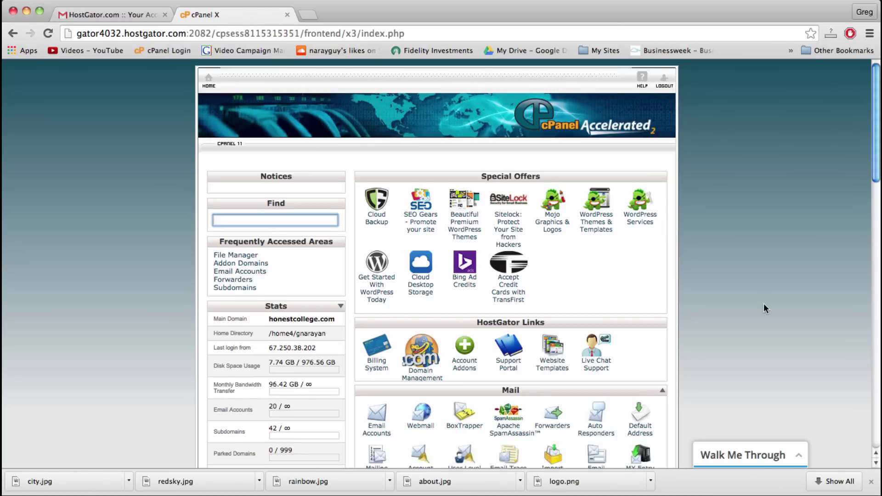
- Scroll down to Software/Services and launch QuickInstall to see the 29 existing installations
{"action": "scroll", "coordinate": [764, 306], "scroll_direction": "down", "scroll_amount": 1}
{"action": "scroll", "coordinate": [762, 308], "scroll_direction": "down", "scroll_amount": 2}
{"action": "scroll", "coordinate": [751, 329], "scroll_direction": "down", "scroll_amount": 3}
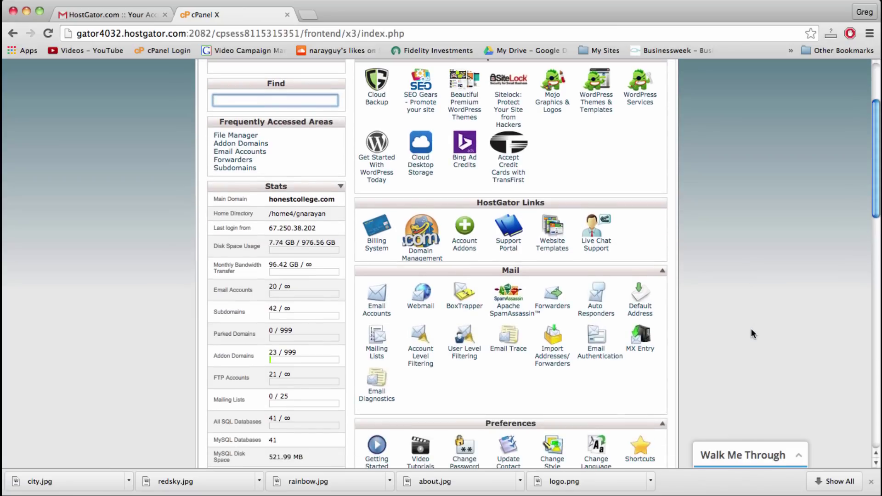
{"action": "scroll", "coordinate": [751, 329], "scroll_direction": "up", "scroll_amount": 5}
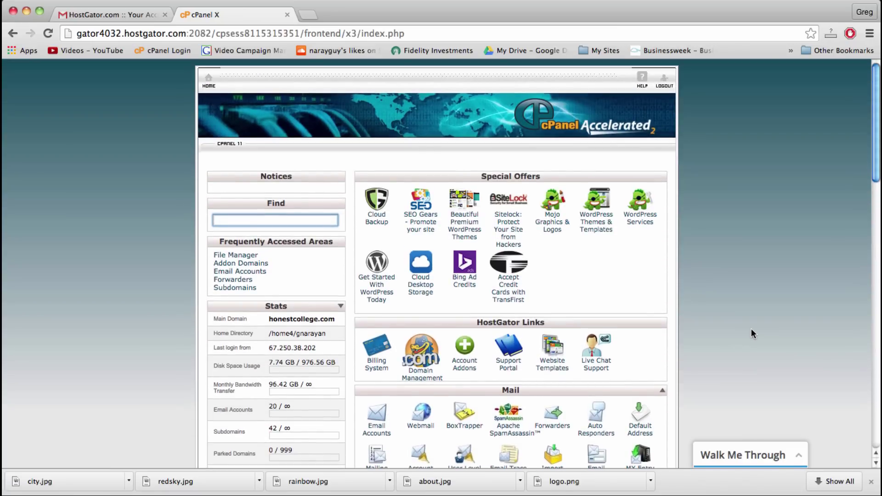
{"action": "scroll", "coordinate": [734, 285], "scroll_direction": "down", "scroll_amount": 3}
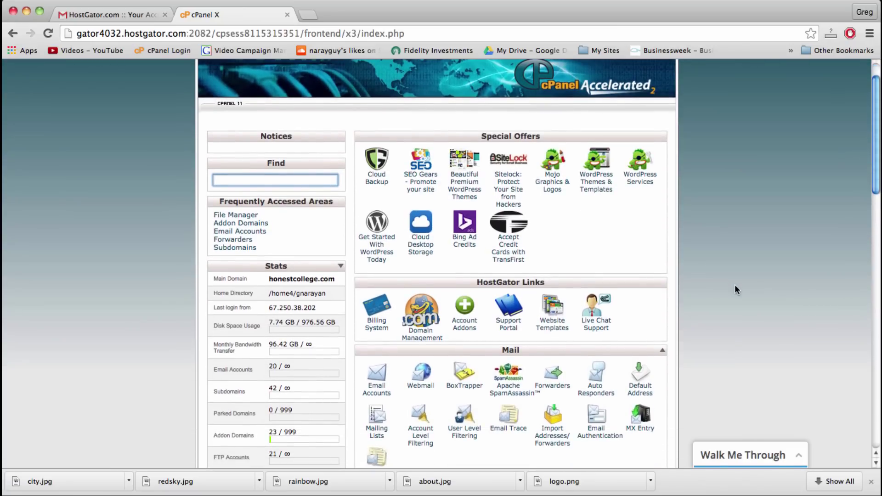
{"action": "scroll", "coordinate": [735, 284], "scroll_direction": "down", "scroll_amount": 3}
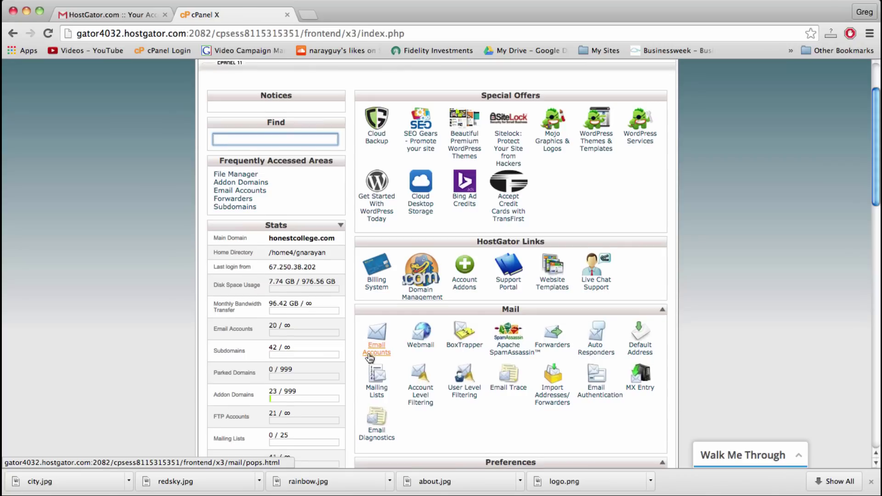
{"action": "scroll", "coordinate": [370, 357], "scroll_direction": "down", "scroll_amount": 5}
{"action": "scroll", "coordinate": [370, 357], "scroll_direction": "down", "scroll_amount": 2}
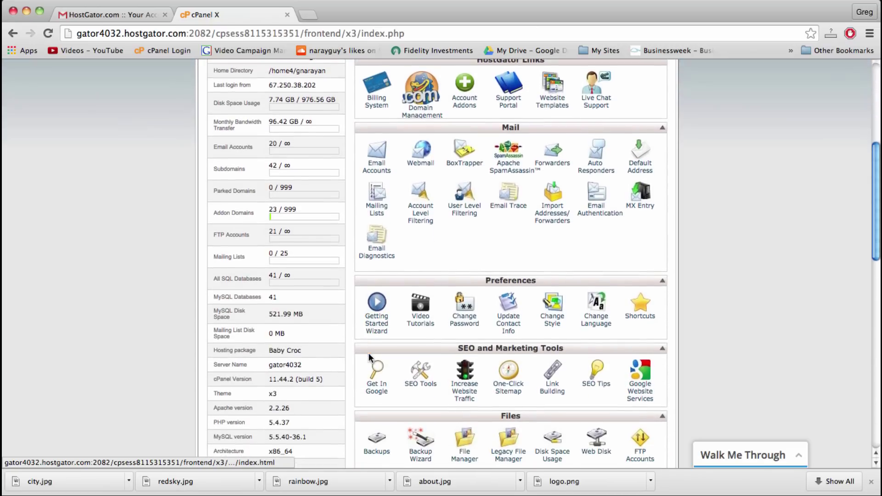
{"action": "scroll", "coordinate": [512, 366], "scroll_direction": "down", "scroll_amount": 7}
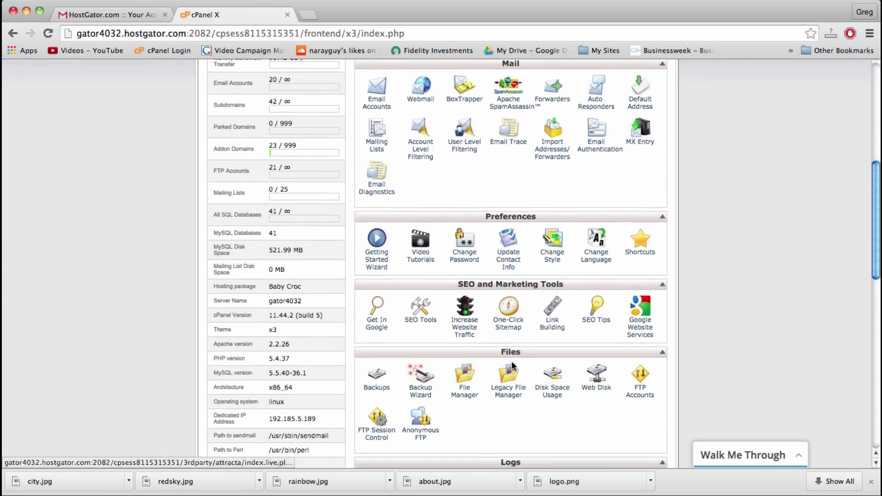
{"action": "scroll", "coordinate": [511, 365], "scroll_direction": "down", "scroll_amount": 7}
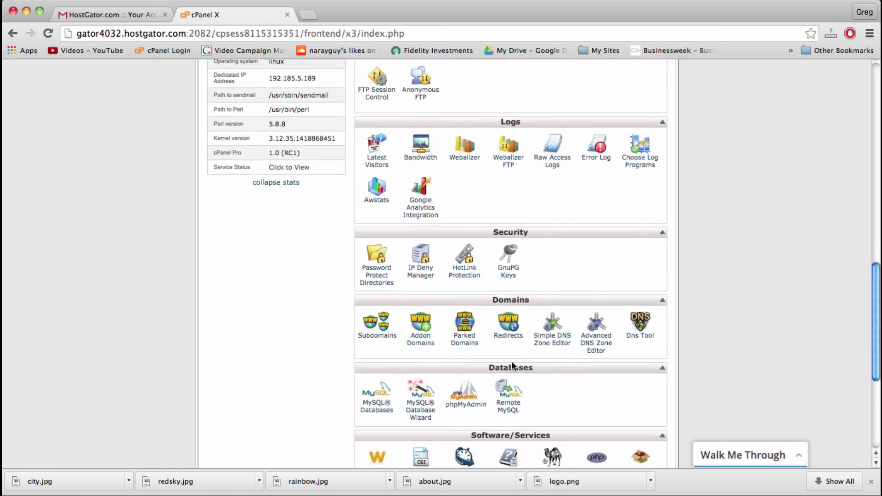
{"action": "scroll", "coordinate": [511, 365], "scroll_direction": "down", "scroll_amount": 1}
{"action": "scroll", "coordinate": [511, 366], "scroll_direction": "down", "scroll_amount": 3}
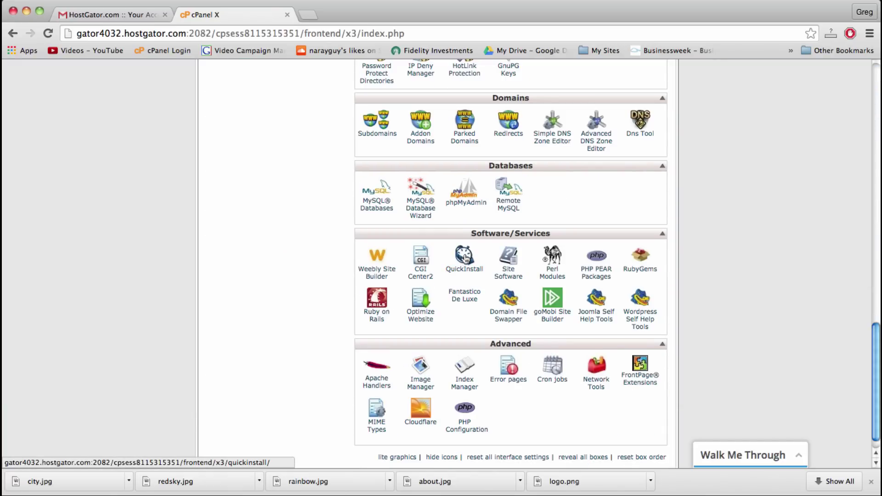
{"action": "left_click", "coordinate": [467, 269]}
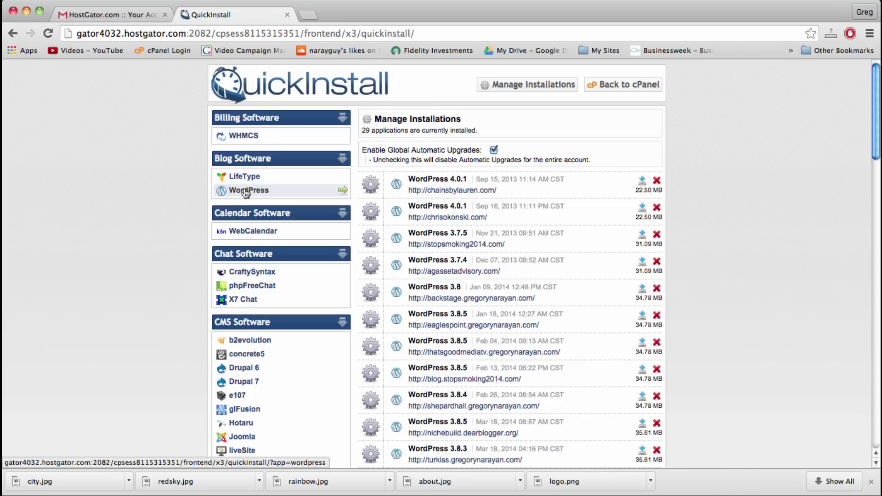
- Choose WordPress under Blog Software in QuickInstall and continue to its install form
{"action": "left_click", "coordinate": [245, 192]}
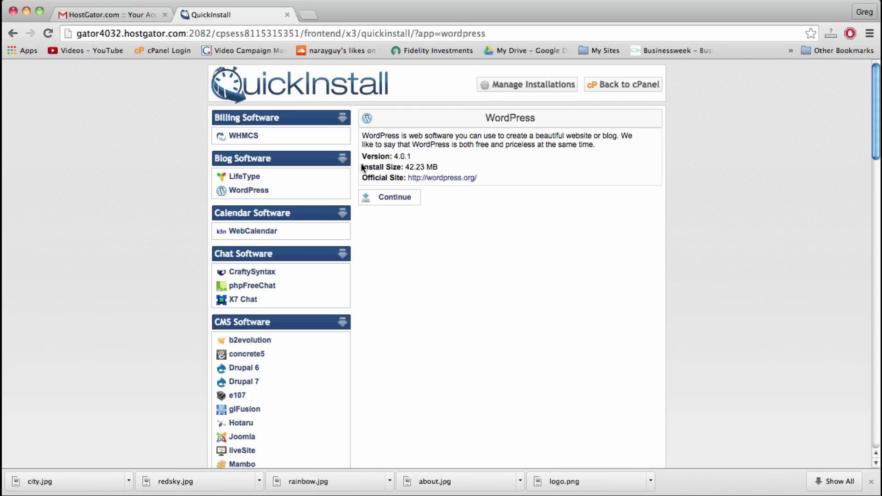
{"action": "left_click", "coordinate": [395, 196]}
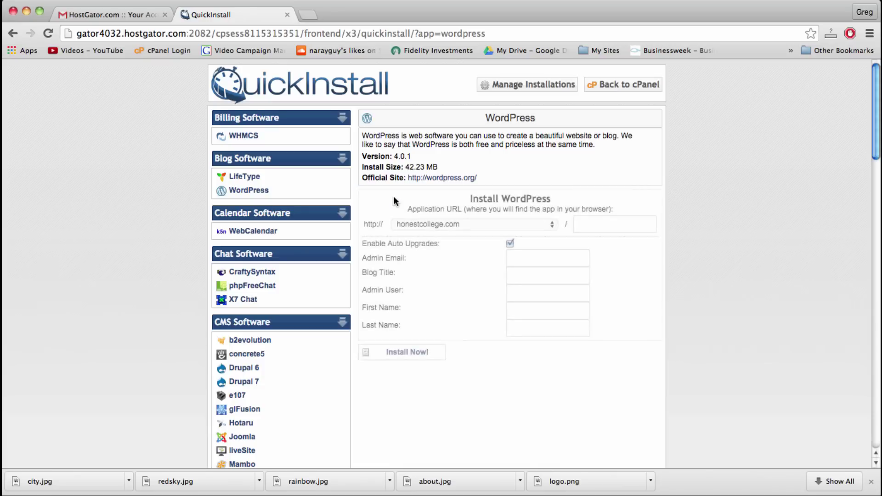
- Set narayguy.com as the install domain, leave the path blank and keep auto upgrades on
{"action": "left_click", "coordinate": [415, 225]}
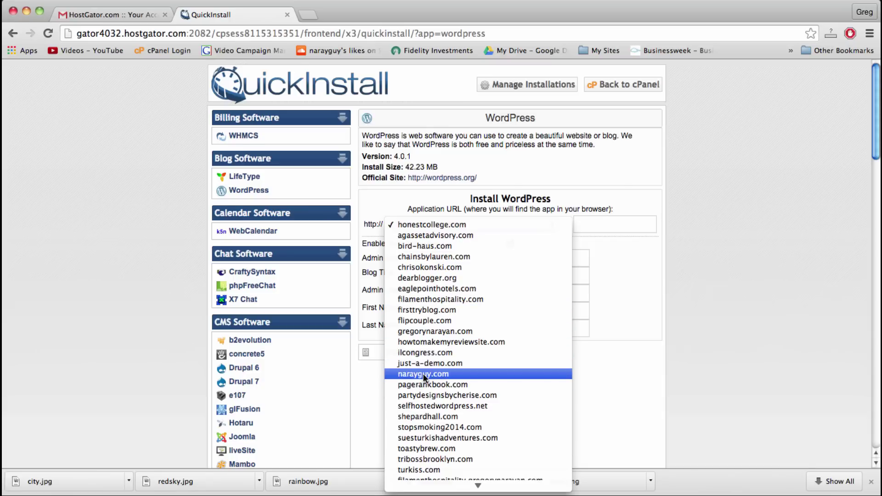
{"action": "left_click", "coordinate": [408, 374]}
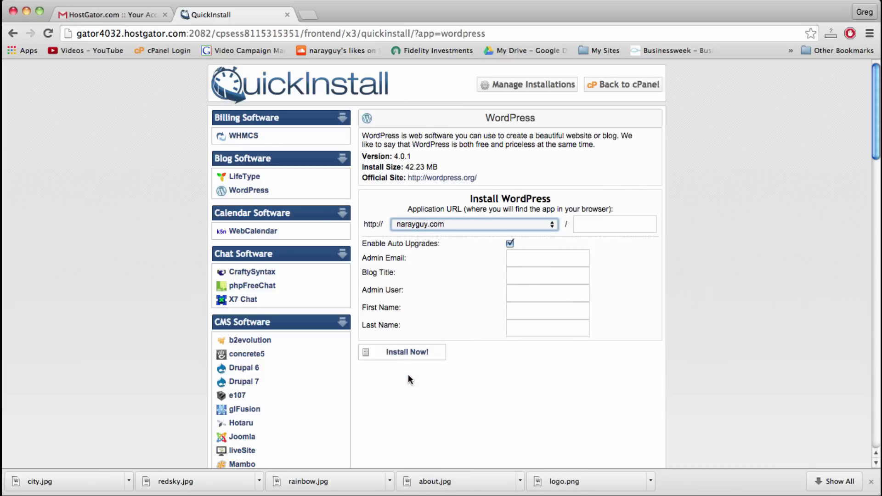
{"action": "left_click", "coordinate": [580, 225]}
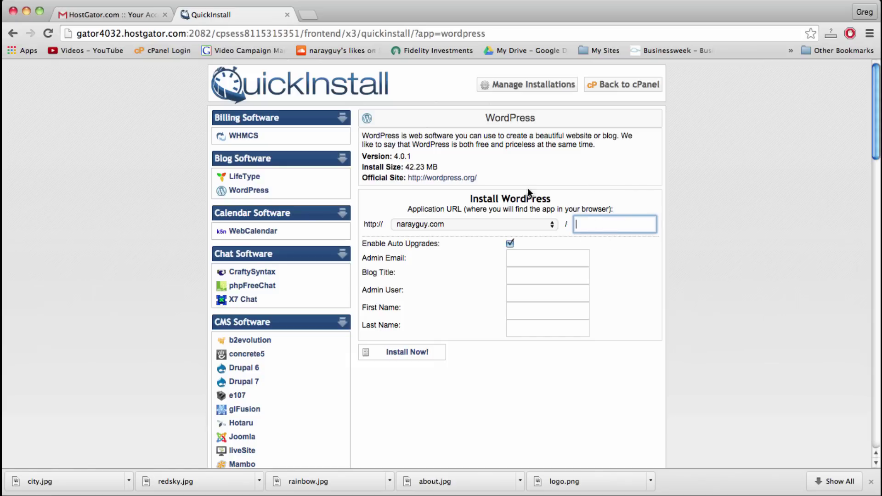
{"action": "left_click", "coordinate": [612, 285]}
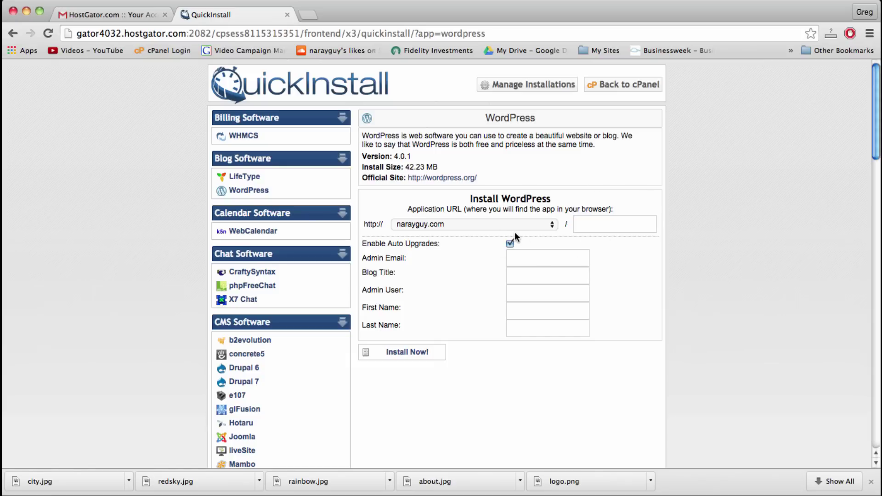
{"action": "left_click", "coordinate": [470, 224]}
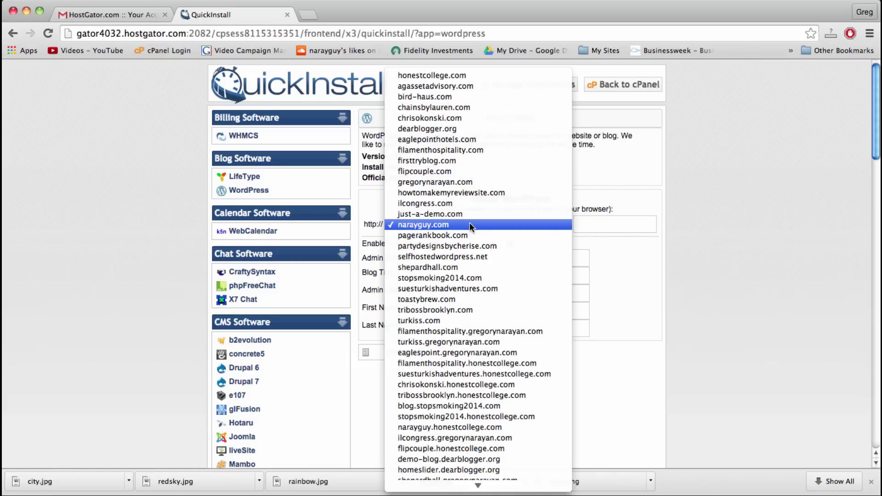
{"action": "left_click", "coordinate": [429, 224]}
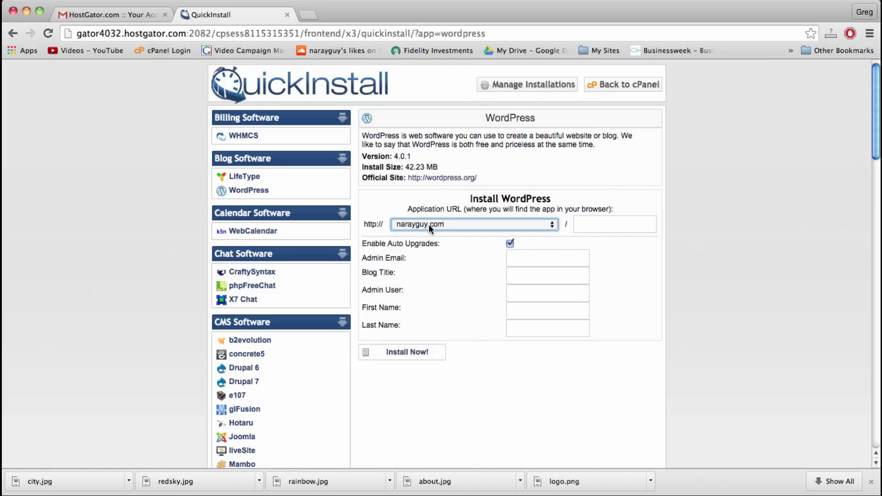
{"action": "left_click", "coordinate": [510, 242]}
- Fill in the admin email and remaining admin details, then open a new browser tab
{"action": "left_click", "coordinate": [525, 256]}
{"action": "type", "text": "gregnarayan"}
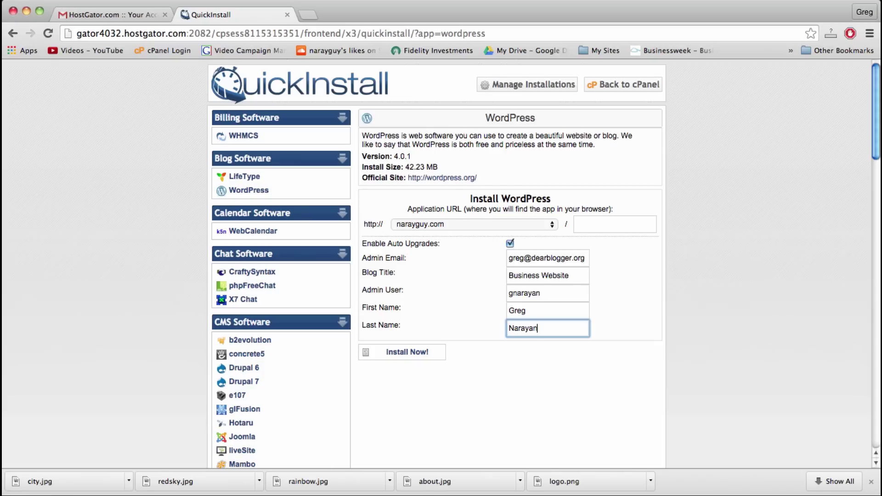
{"action": "left_click", "coordinate": [507, 203]}
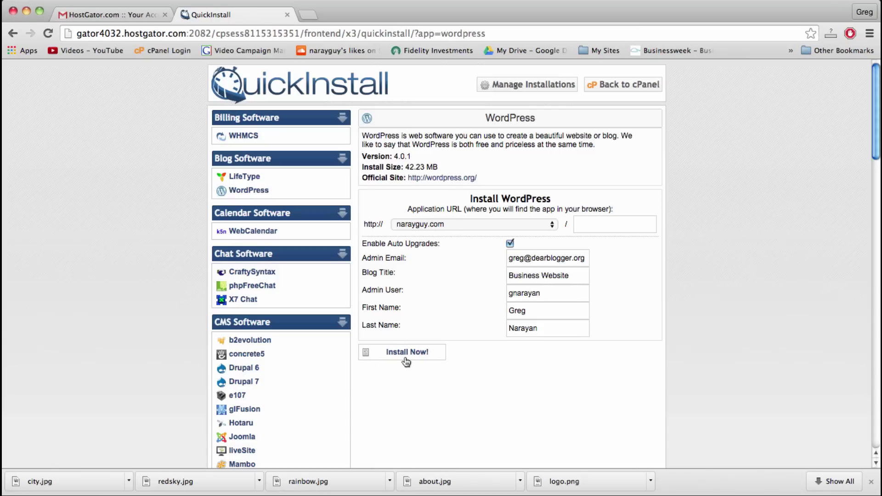
{"action": "left_click", "coordinate": [309, 14]}
{"action": "type", "text": "wordpress.org"}
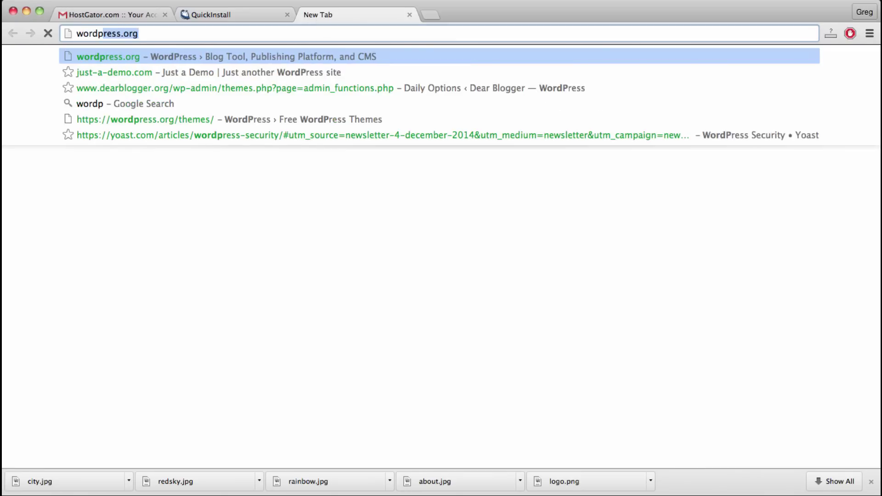
{"action": "key", "text": "Return"}
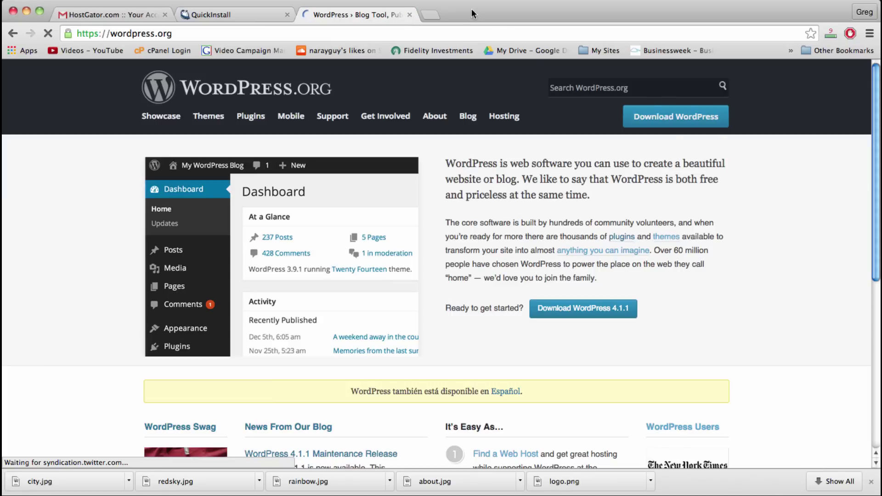
{"action": "left_click", "coordinate": [409, 15]}
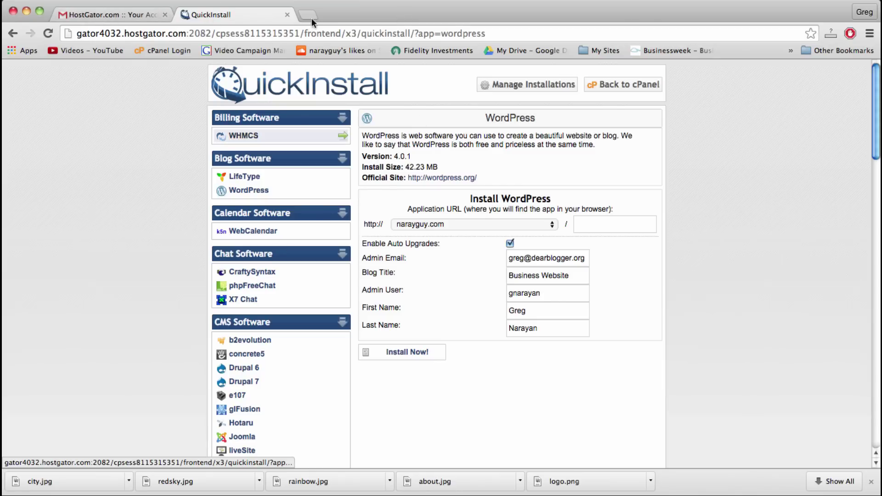
- Install WordPress on narayguy.com to 100%, then return to the HostGator email in Gmail
{"action": "left_click", "coordinate": [405, 356]}
{"action": "scroll", "coordinate": [400, 202], "scroll_direction": "down", "scroll_amount": 3}
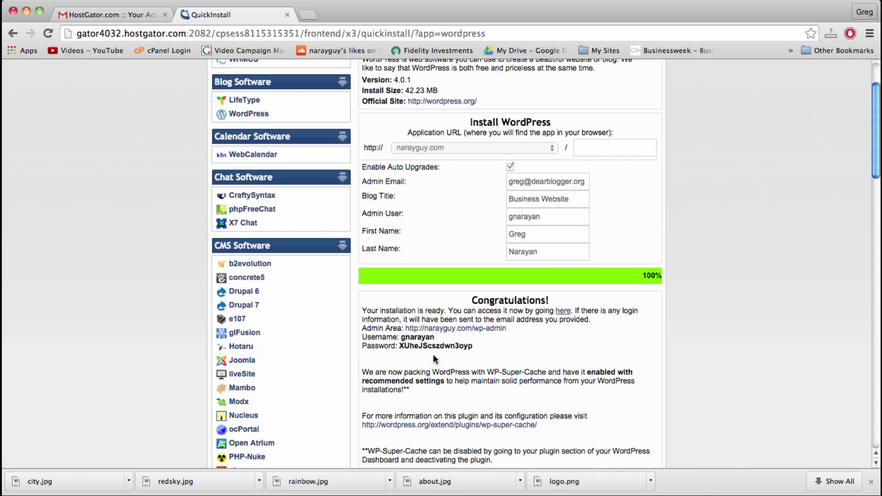
{"action": "scroll", "coordinate": [433, 356], "scroll_direction": "down", "scroll_amount": 1}
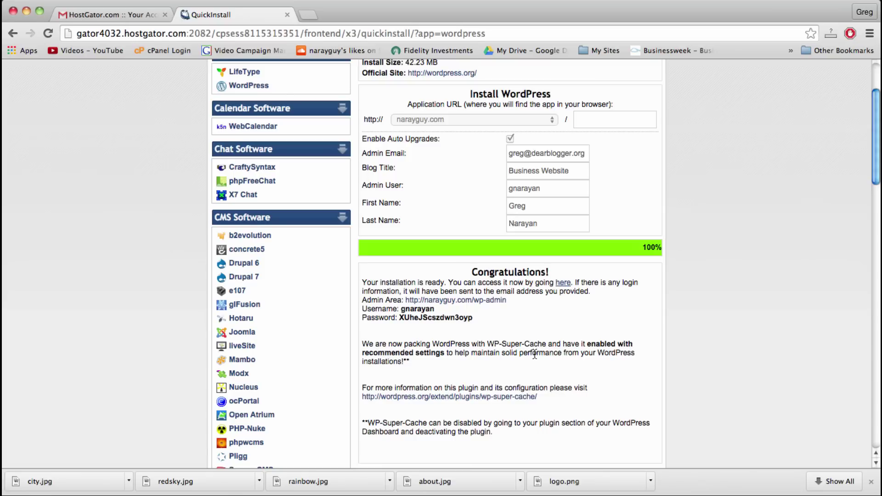
{"action": "left_click", "coordinate": [107, 15]}
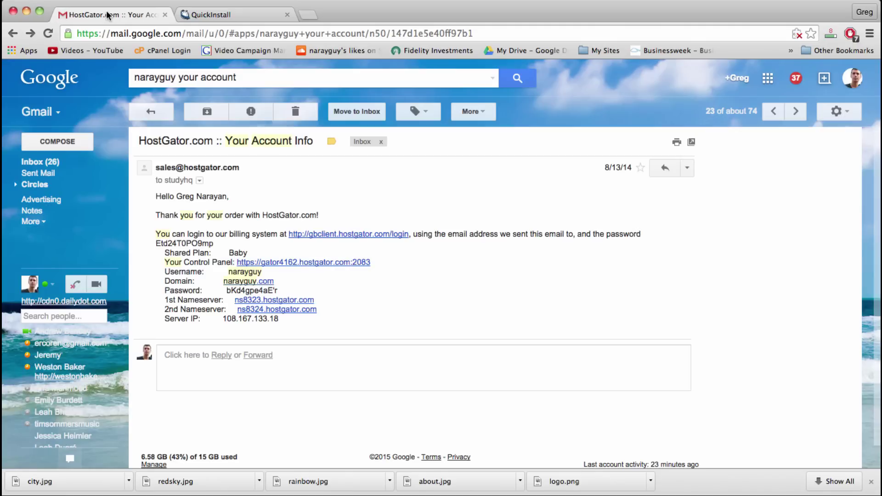
- Open the 'Your new wordpress is ready!' email and close the QuickInstall tab
{"action": "left_click", "coordinate": [61, 162]}
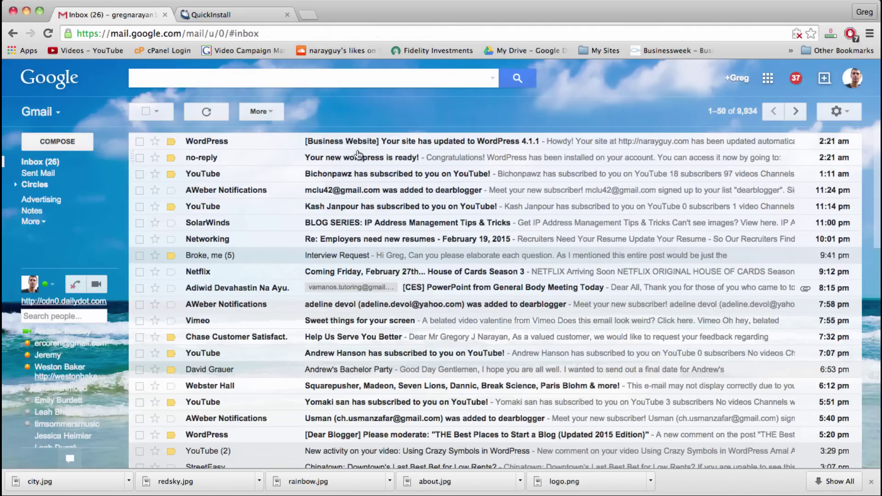
{"action": "left_click", "coordinate": [257, 164]}
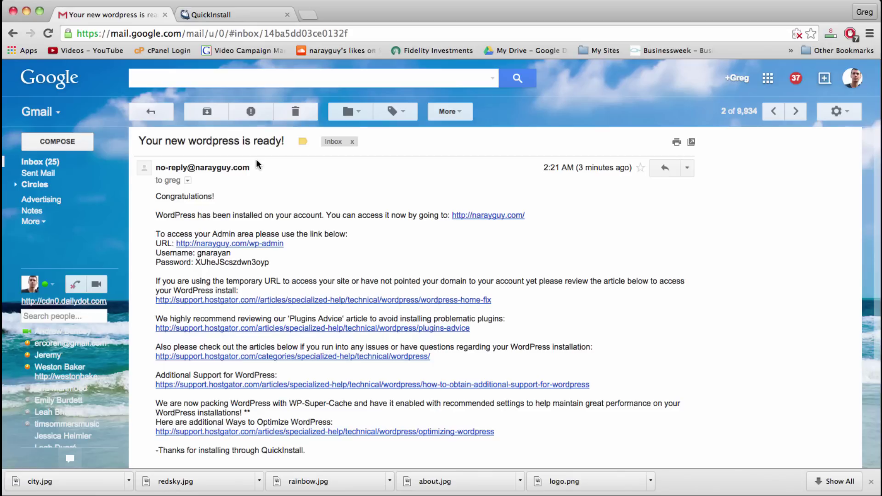
{"action": "left_click", "coordinate": [225, 17]}
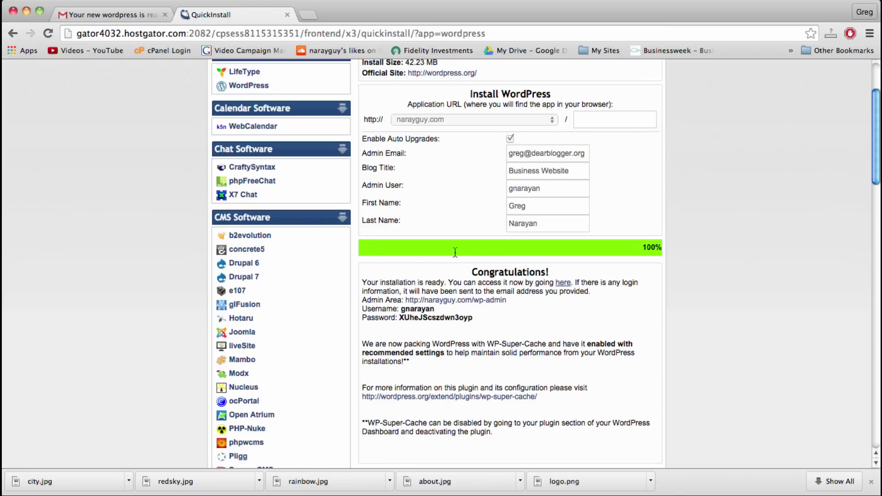
{"action": "left_click", "coordinate": [116, 15]}
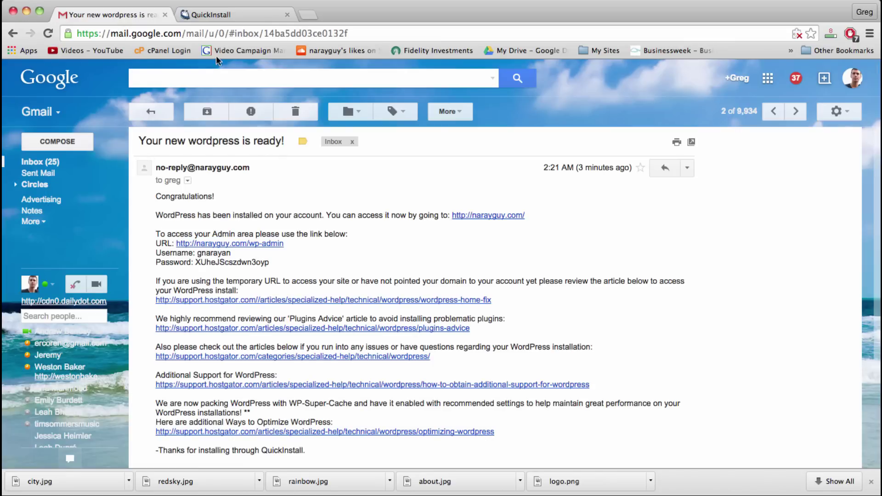
{"action": "left_click", "coordinate": [286, 14]}
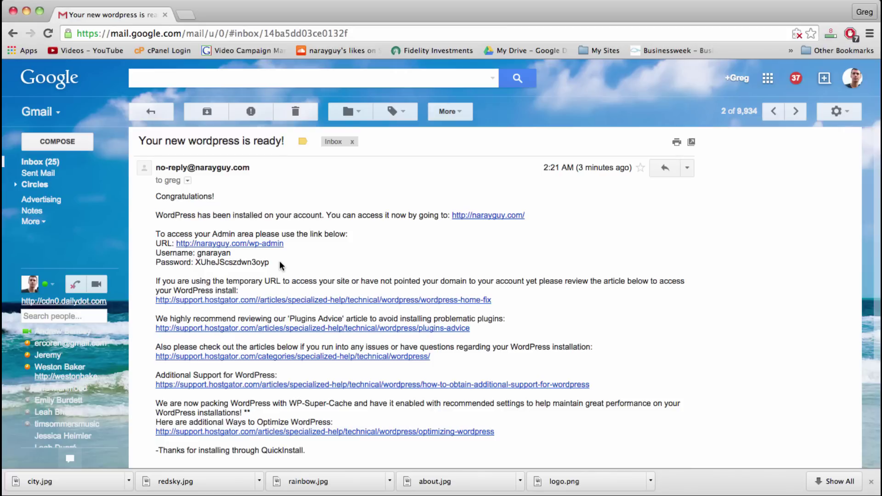
- Copy the new admin password from the email and open the site's wp-admin link
{"action": "left_click_drag", "start_coordinate": [271, 262], "coordinate": [196, 268]}
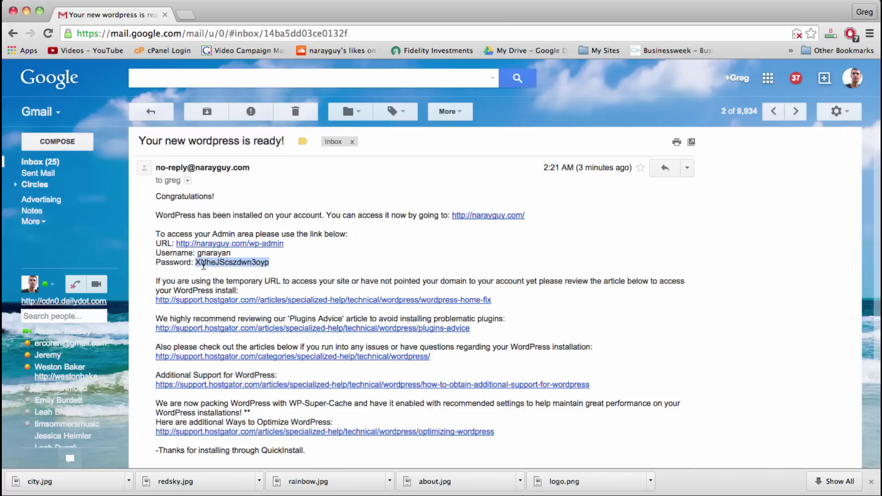
{"action": "right_click", "coordinate": [203, 265]}
{"action": "left_click", "coordinate": [217, 268]}
{"action": "left_click", "coordinate": [213, 244]}
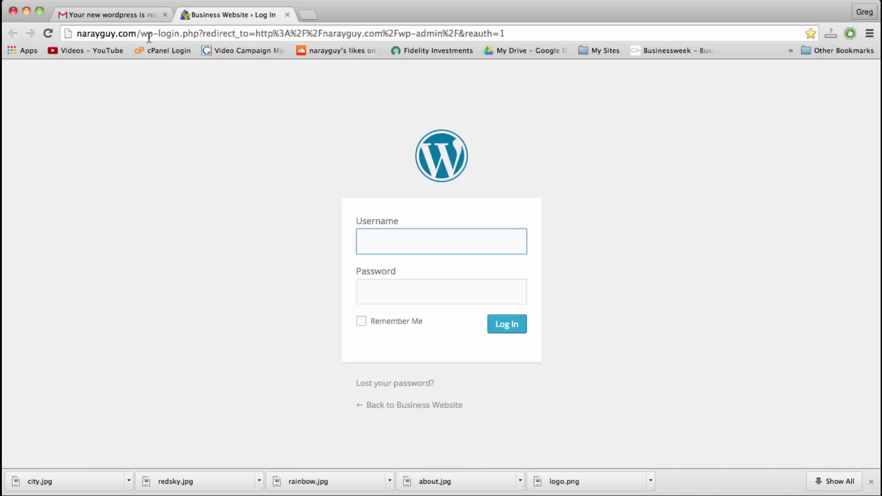
- Bookmark the narayguy.com wp-admin login page
{"action": "left_click", "coordinate": [149, 39]}
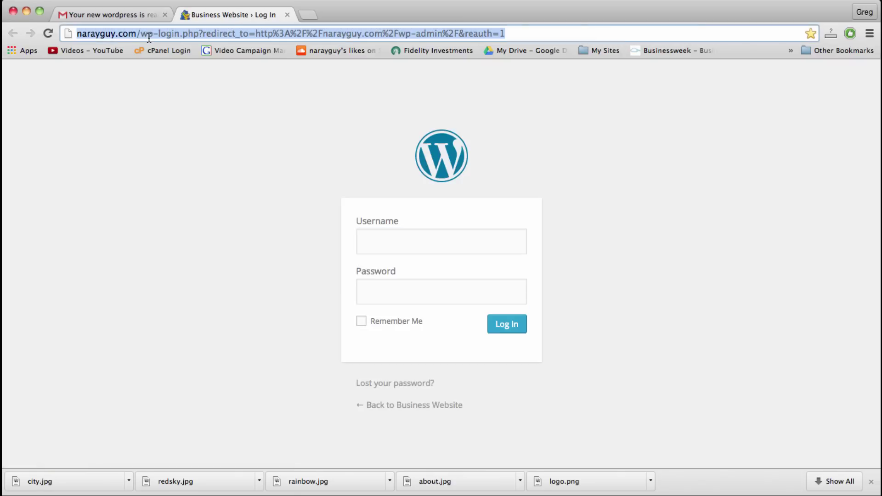
{"action": "left_click", "coordinate": [527, 37]}
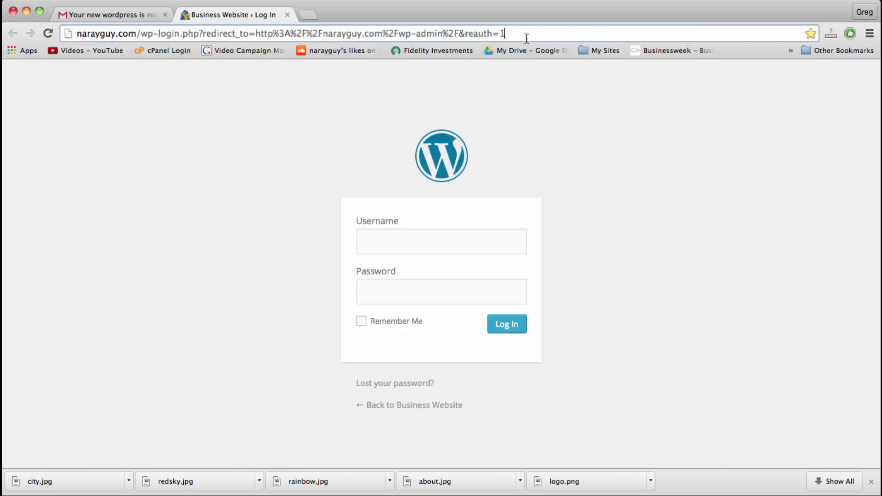
{"action": "left_click", "coordinate": [811, 33]}
{"action": "left_click", "coordinate": [811, 34]}
- Log in with the admin username and the pasted password
{"action": "left_click", "coordinate": [380, 241]}
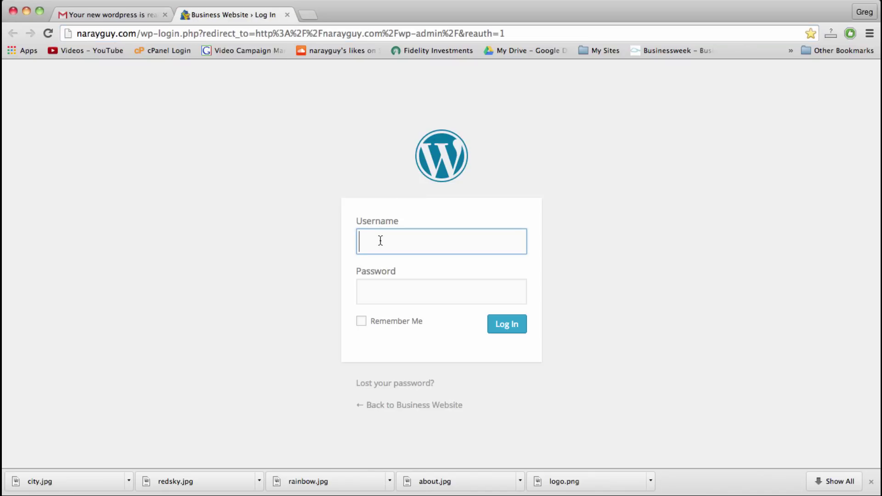
{"action": "type", "text": "gnarayan"}
{"action": "key", "text": "Tab"}
{"action": "key", "text": "super+v"}
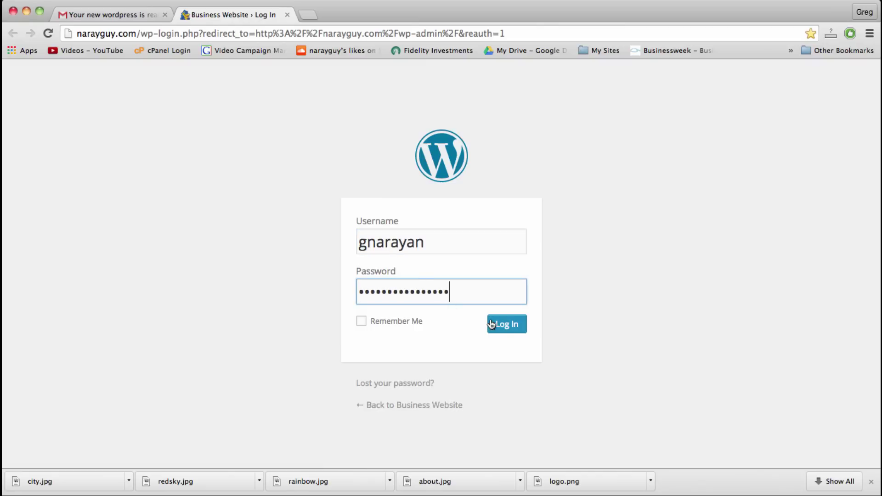
{"action": "left_click", "coordinate": [505, 326]}
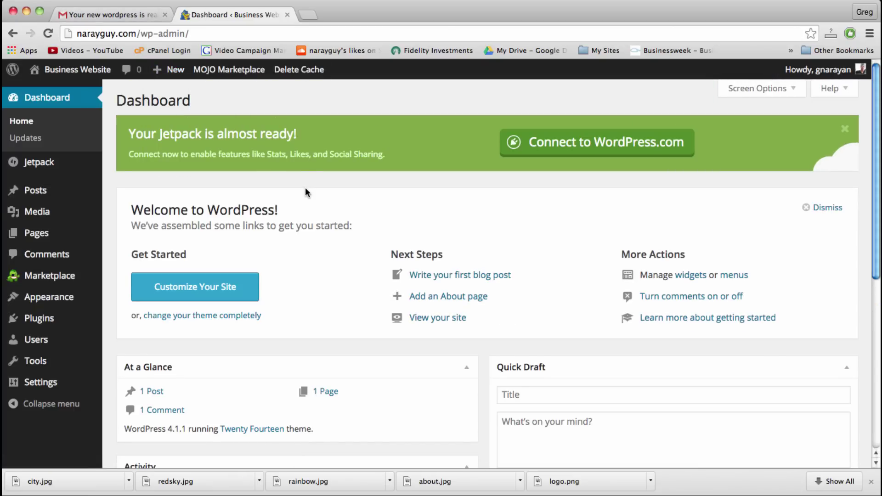
- Preview the live site, then activate Twenty Fifteen under Appearance > Themes
{"action": "left_click", "coordinate": [67, 73]}
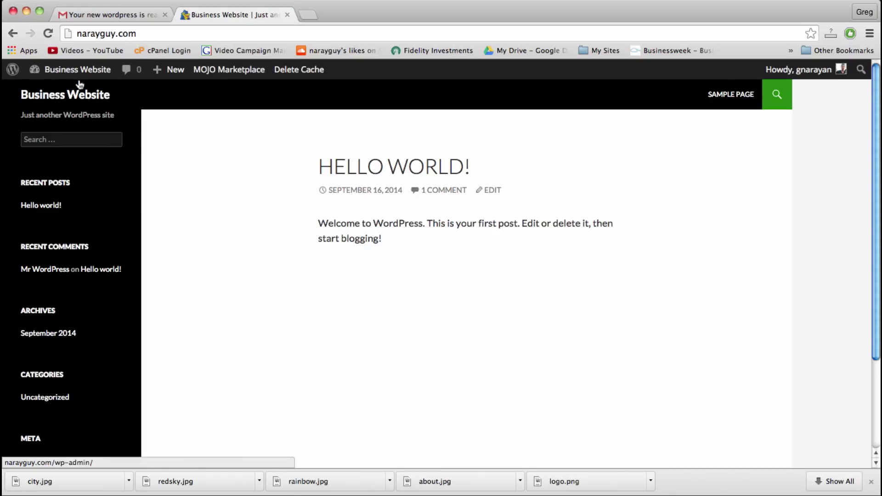
{"action": "mouse_move", "coordinate": [67, 74]}
{"action": "left_click", "coordinate": [81, 73]}
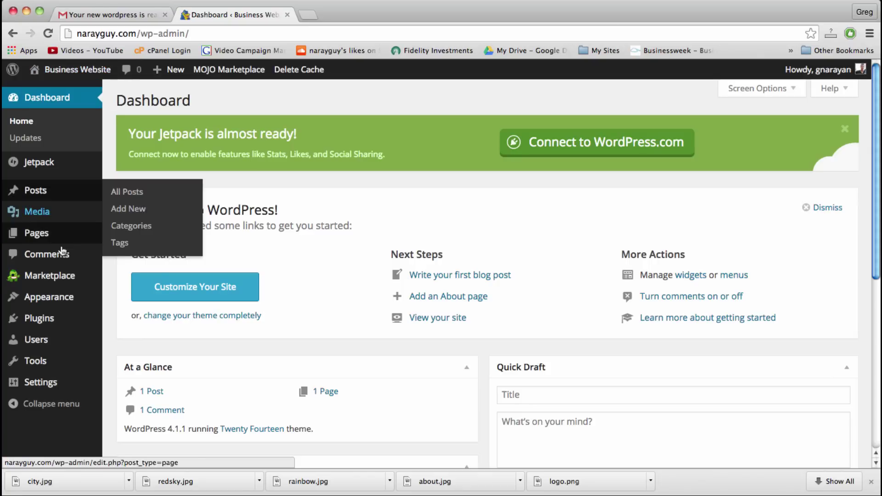
{"action": "mouse_move", "coordinate": [65, 301]}
{"action": "left_click", "coordinate": [124, 299]}
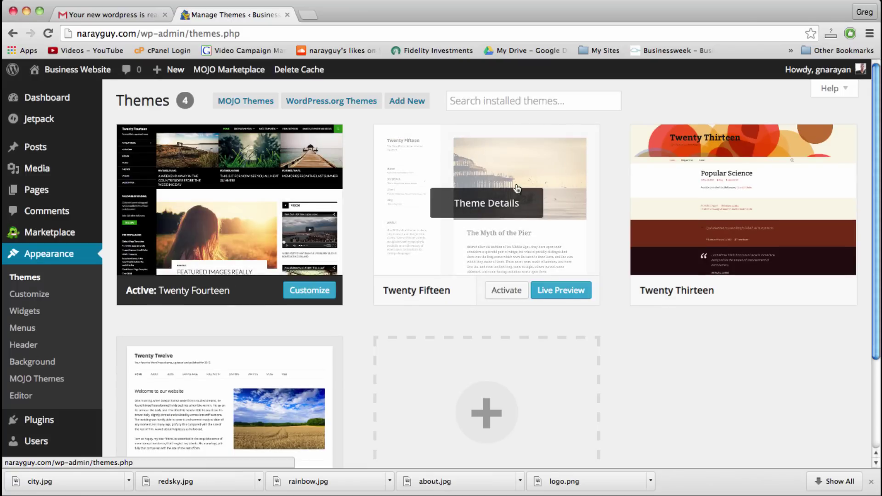
{"action": "left_click", "coordinate": [507, 290]}
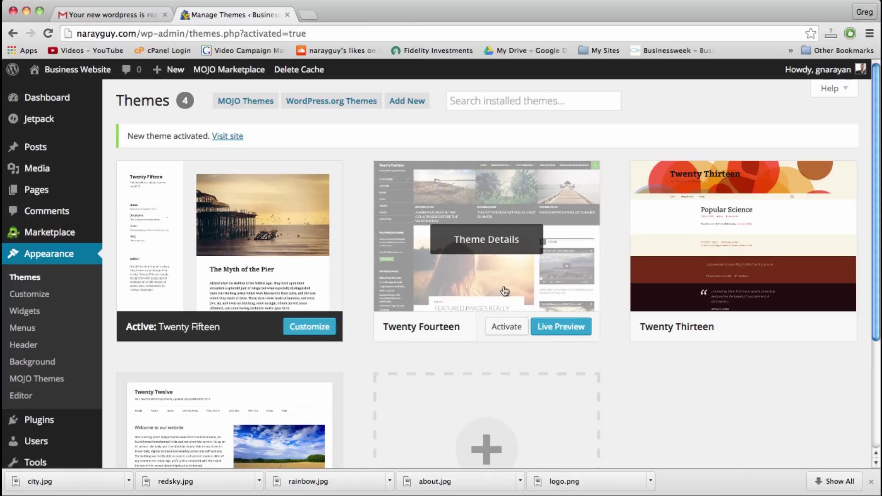
{"action": "left_click", "coordinate": [71, 75]}
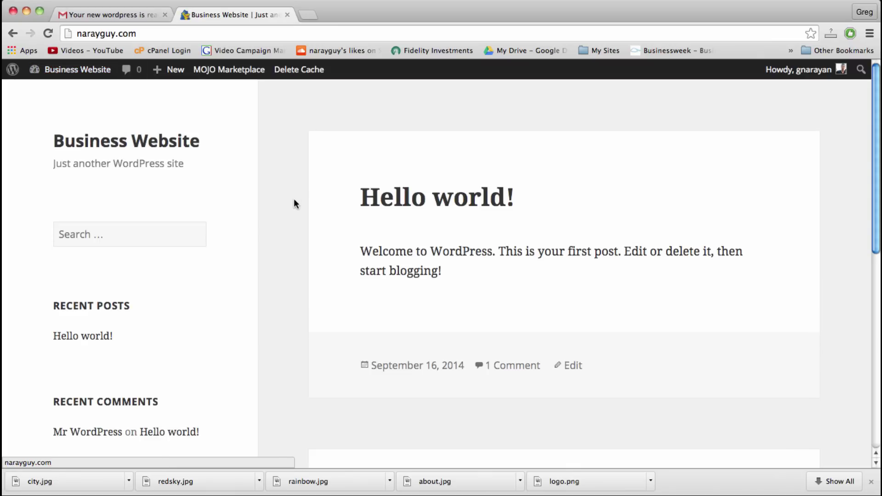
- Scroll through the Twenty Fifteen front page and use Delete Cache in the admin bar
{"action": "scroll", "coordinate": [294, 200], "scroll_direction": "down", "scroll_amount": 3}
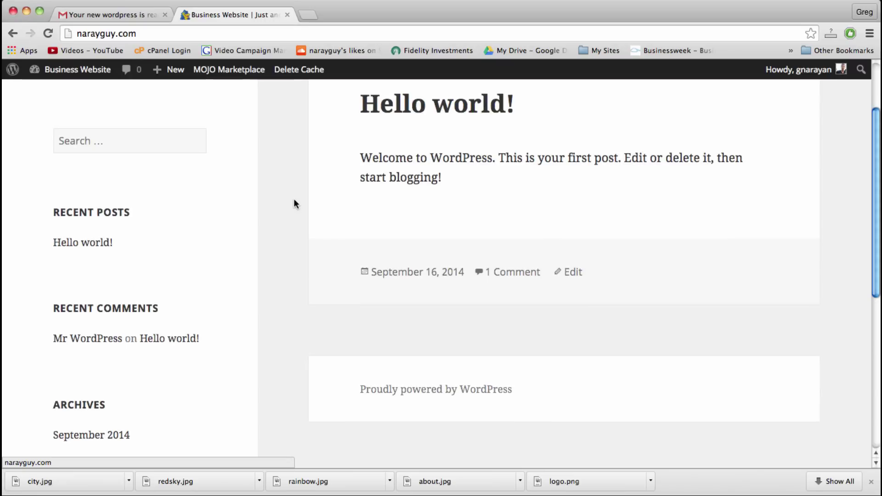
{"action": "scroll", "coordinate": [294, 203], "scroll_direction": "down", "scroll_amount": 5}
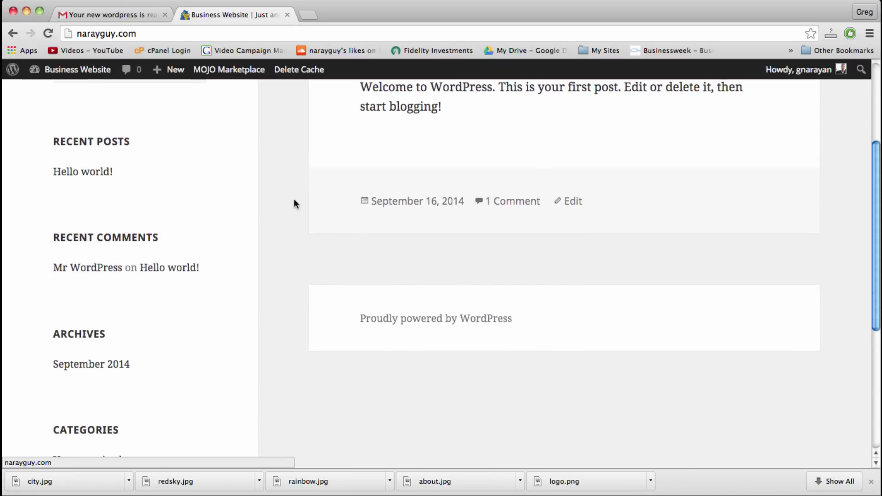
{"action": "scroll", "coordinate": [294, 204], "scroll_direction": "up", "scroll_amount": 10}
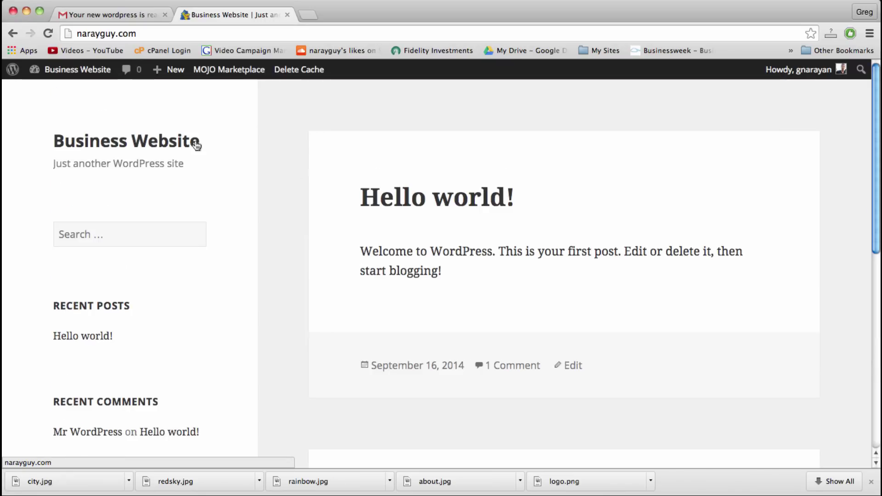
{"action": "left_click", "coordinate": [307, 75]}
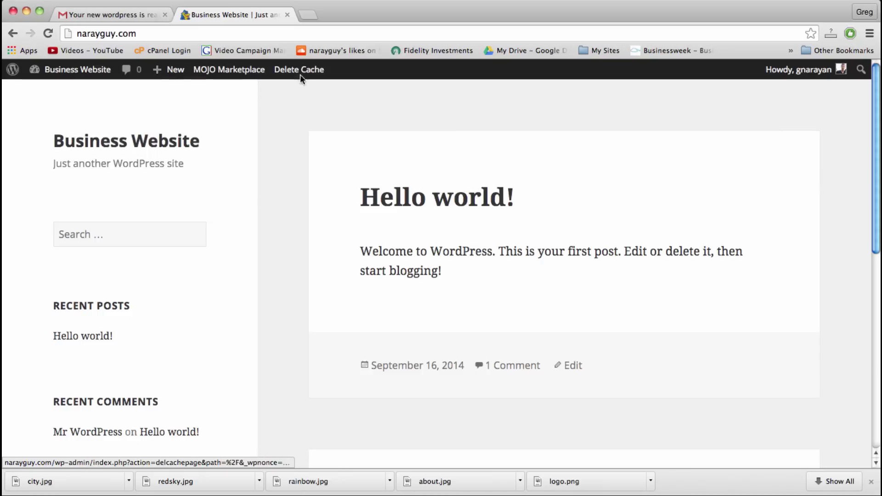
- Go back to the Dashboard via Business Website and look over the sidebar menus
{"action": "left_click", "coordinate": [74, 71]}
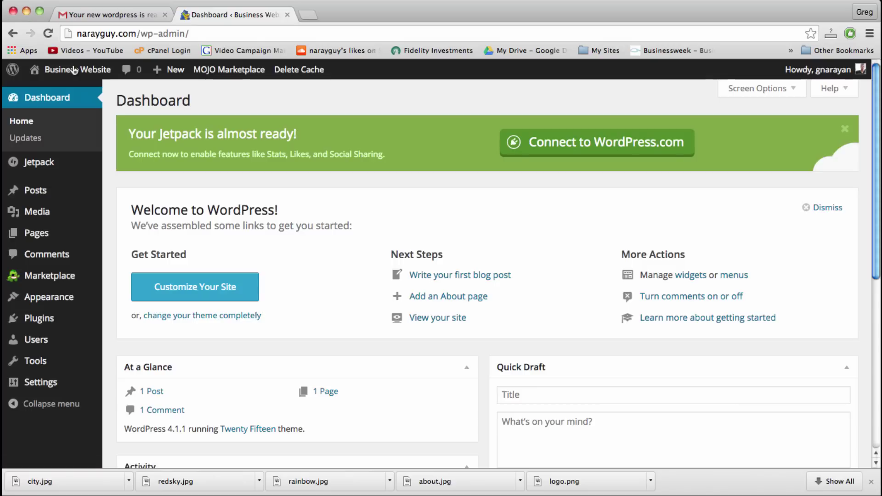
{"action": "left_click", "coordinate": [142, 34]}
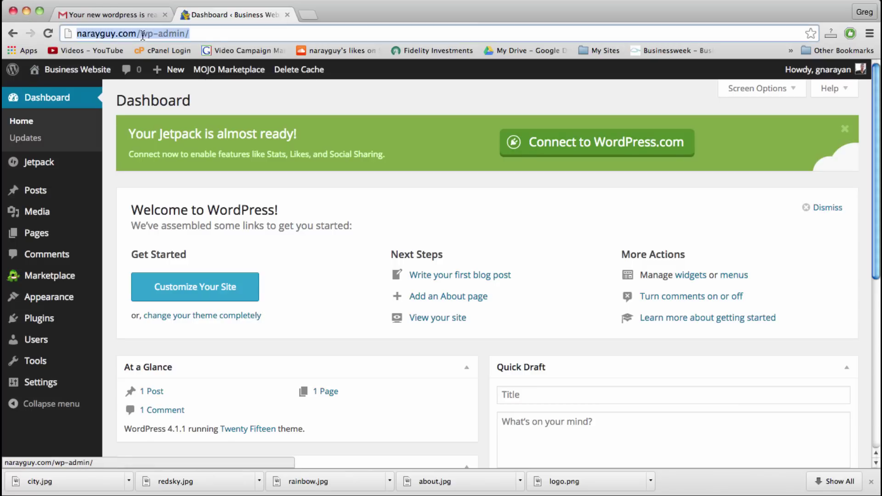
{"action": "left_click", "coordinate": [217, 36]}
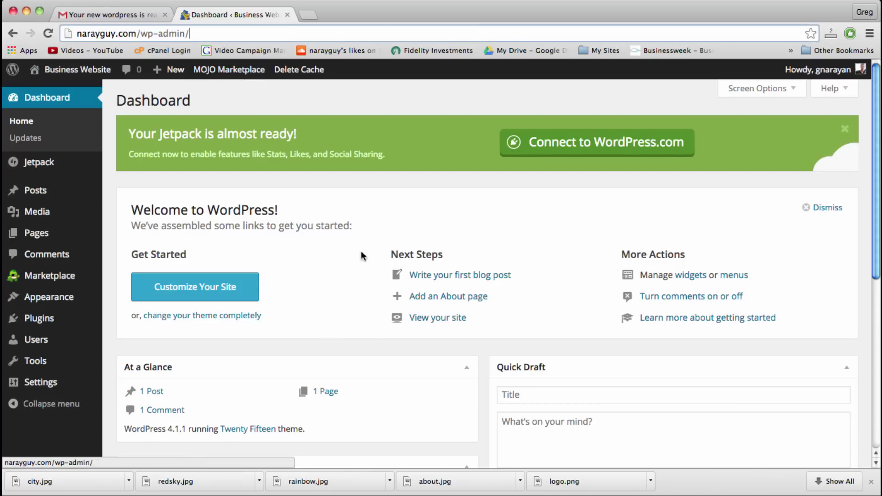
{"action": "mouse_move", "coordinate": [62, 281]}
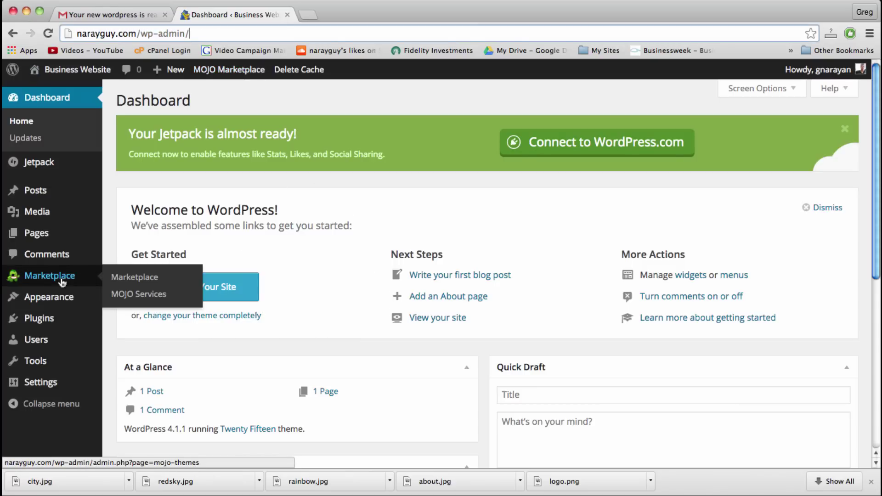
{"action": "mouse_move", "coordinate": [57, 297]}
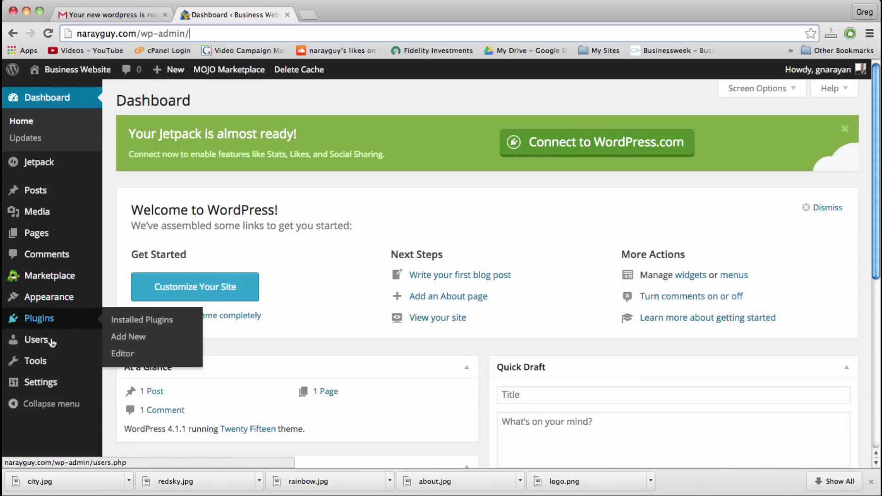
{"action": "mouse_move", "coordinate": [46, 345]}
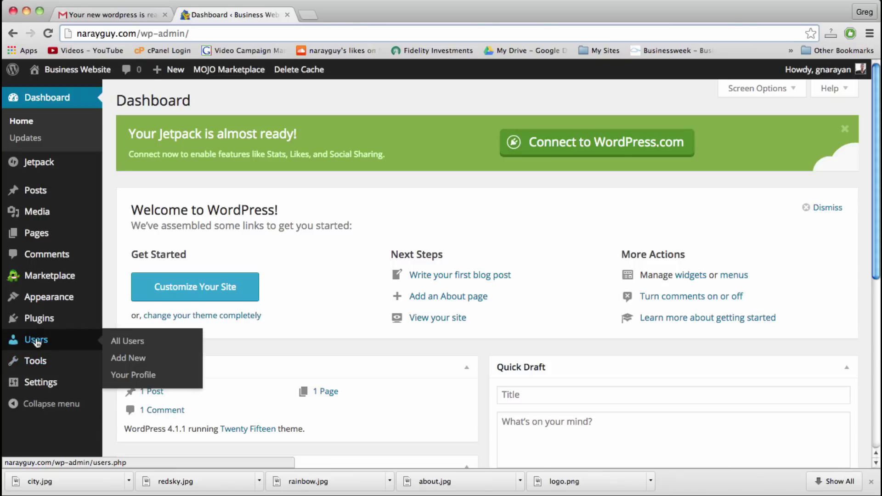
- Edit the user in All Users: Coffee colour scheme, a new password, then Update Profile
{"action": "left_click", "coordinate": [122, 344]}
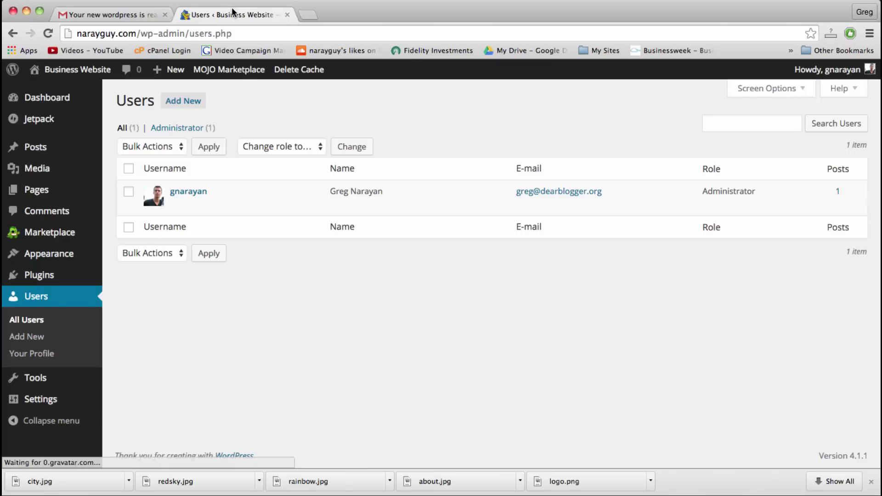
{"action": "left_click", "coordinate": [178, 204]}
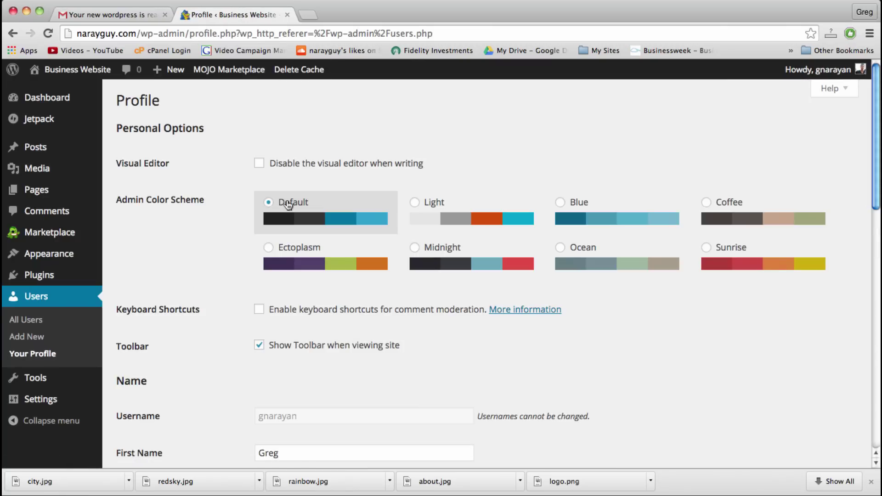
{"action": "left_click", "coordinate": [705, 204]}
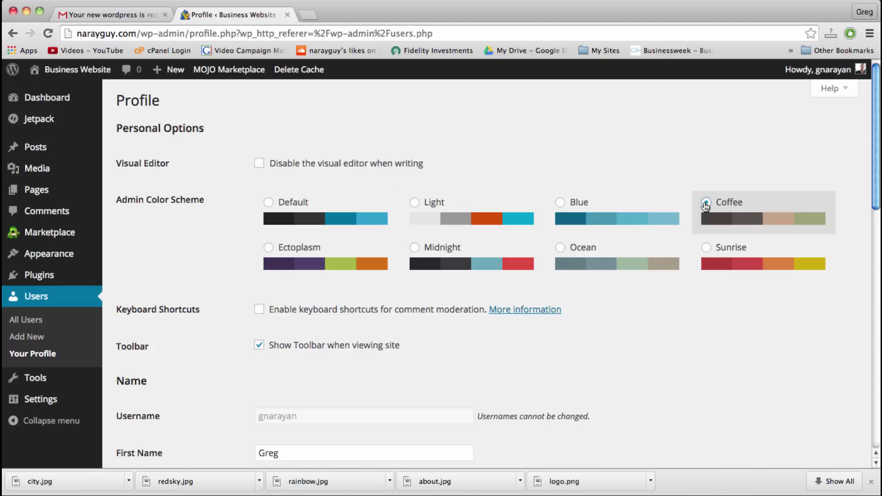
{"action": "left_click", "coordinate": [706, 247]}
{"action": "left_click", "coordinate": [708, 209]}
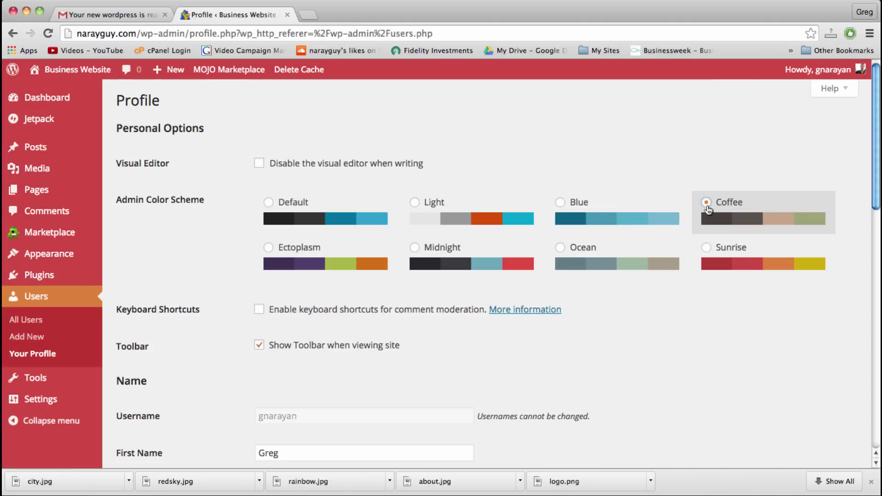
{"action": "scroll", "coordinate": [705, 345], "scroll_direction": "down", "scroll_amount": 10}
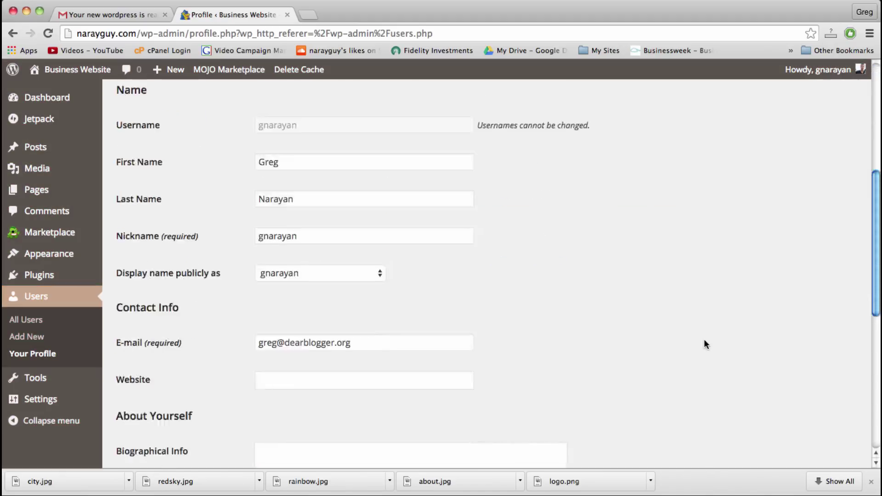
{"action": "scroll", "coordinate": [704, 342], "scroll_direction": "up", "scroll_amount": 3}
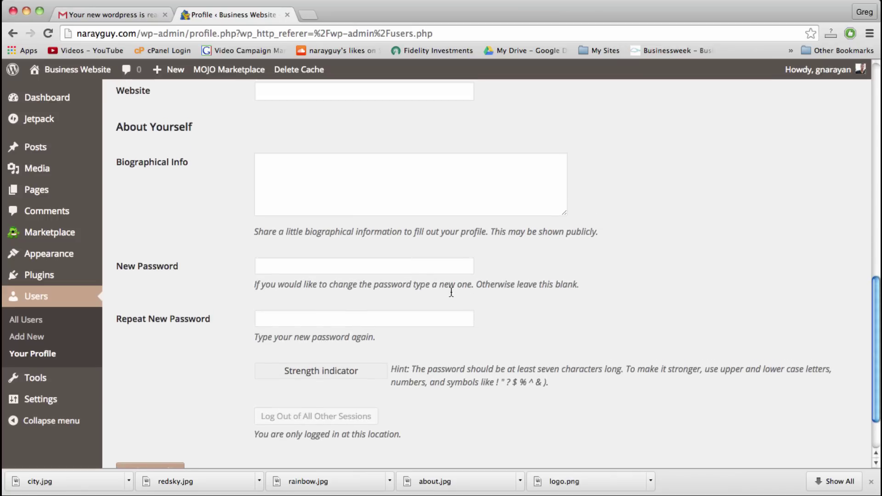
{"action": "left_click", "coordinate": [400, 274]}
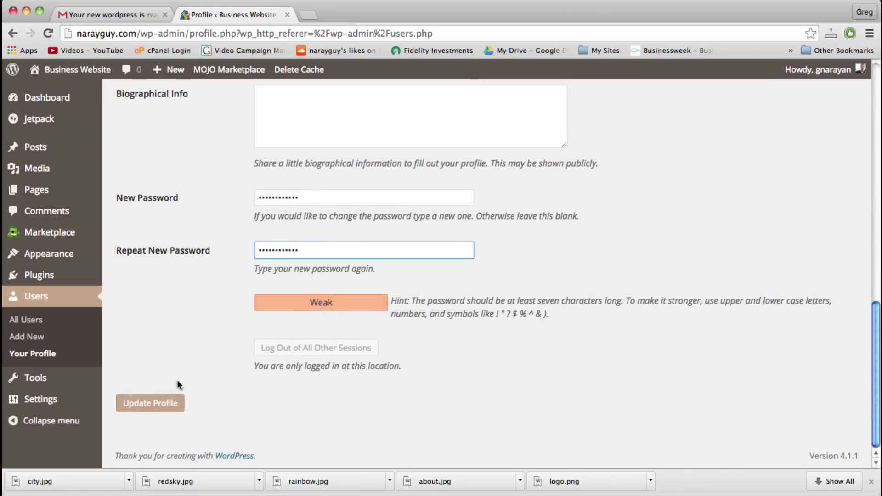
{"action": "left_click", "coordinate": [171, 404]}
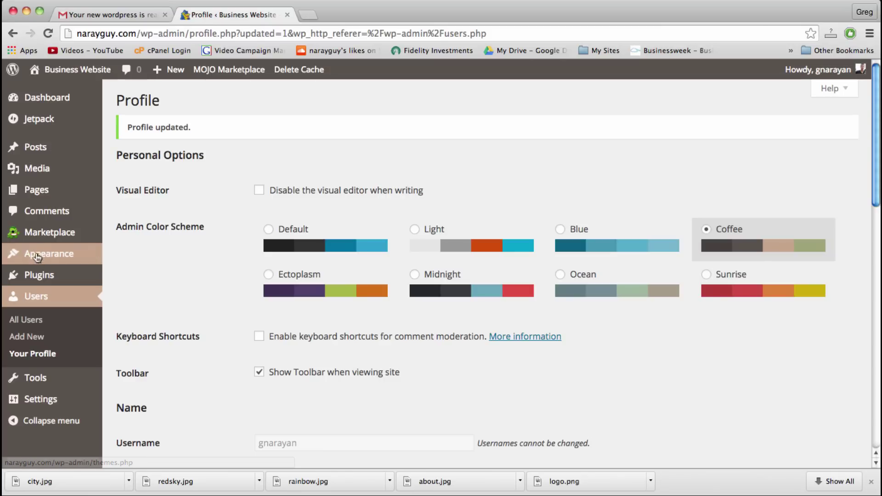
- Deactivate and delete the MOJO Marketplace plugin, confirming removal of its files
{"action": "left_click", "coordinate": [35, 277]}
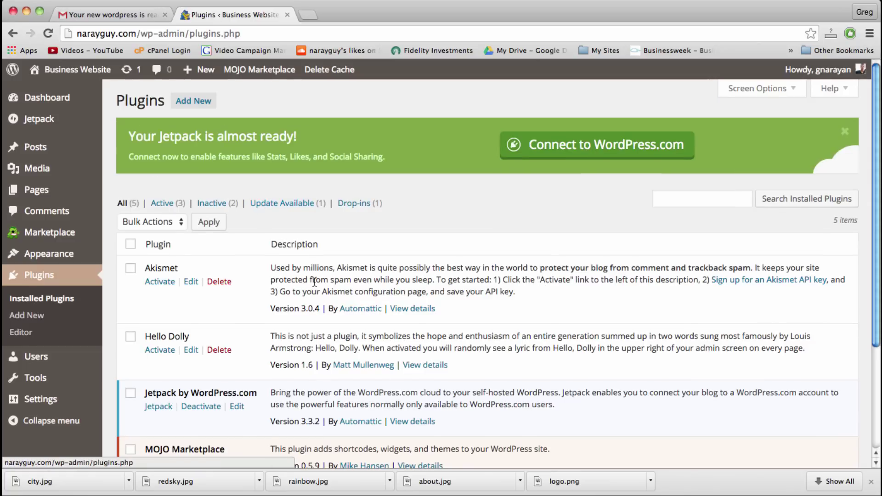
{"action": "scroll", "coordinate": [315, 281], "scroll_direction": "down", "scroll_amount": 3}
{"action": "scroll", "coordinate": [314, 282], "scroll_direction": "down", "scroll_amount": 2}
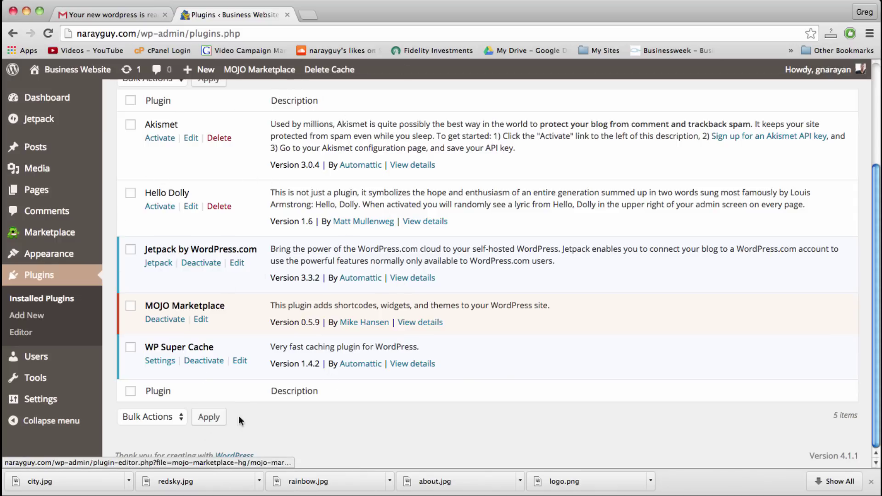
{"action": "left_click", "coordinate": [157, 322]}
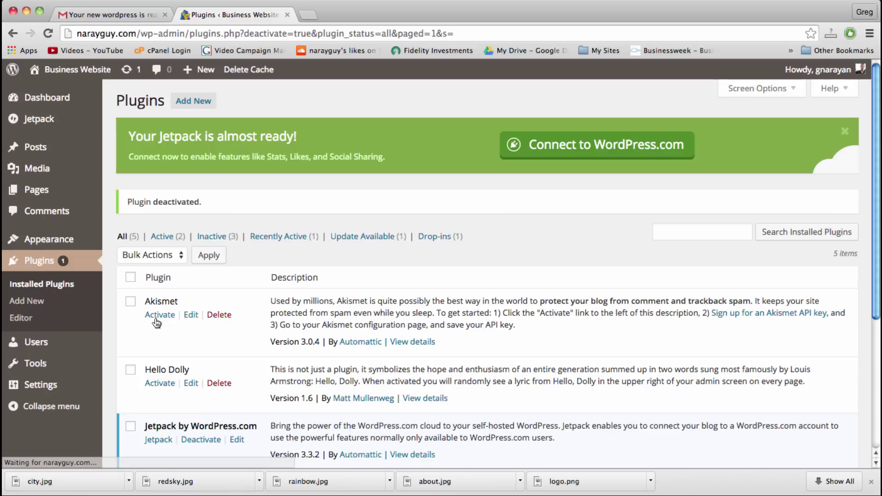
{"action": "scroll", "coordinate": [349, 291], "scroll_direction": "down", "scroll_amount": 5}
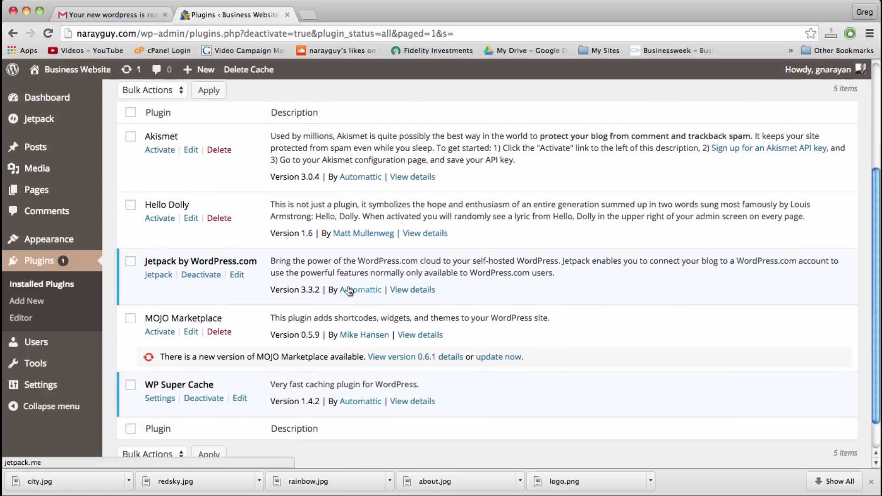
{"action": "left_click", "coordinate": [217, 336]}
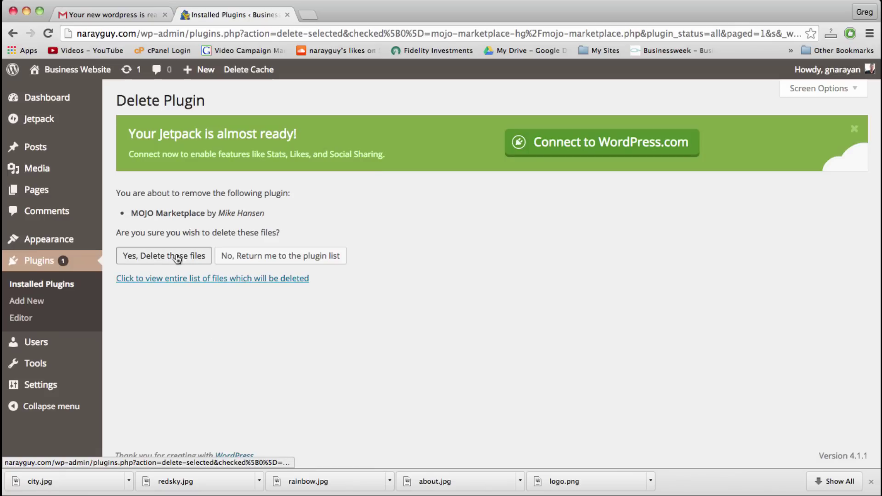
{"action": "left_click", "coordinate": [177, 259]}
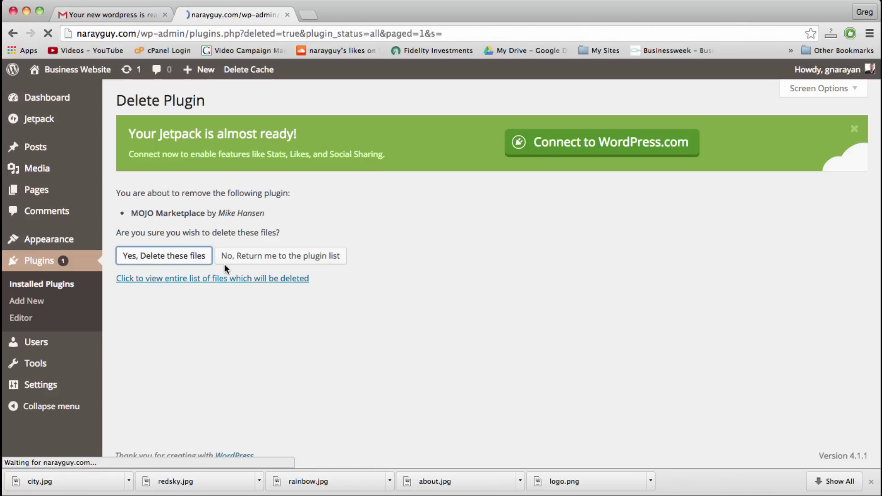
{"action": "scroll", "coordinate": [202, 329], "scroll_direction": "down", "scroll_amount": 2}
{"action": "scroll", "coordinate": [202, 329], "scroll_direction": "down", "scroll_amount": 2}
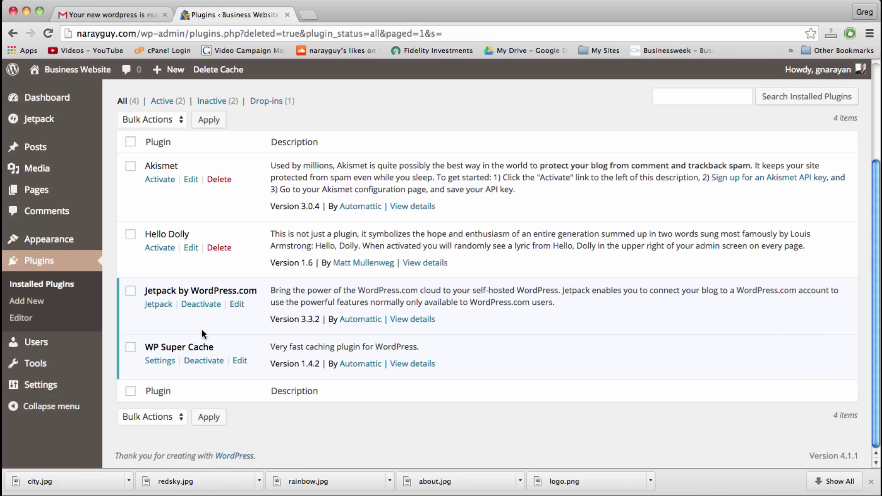
- Activate Akismet and Hello Dolly together with the Activate bulk action
{"action": "left_click", "coordinate": [130, 166]}
{"action": "left_click", "coordinate": [131, 235]}
{"action": "left_click", "coordinate": [175, 122]}
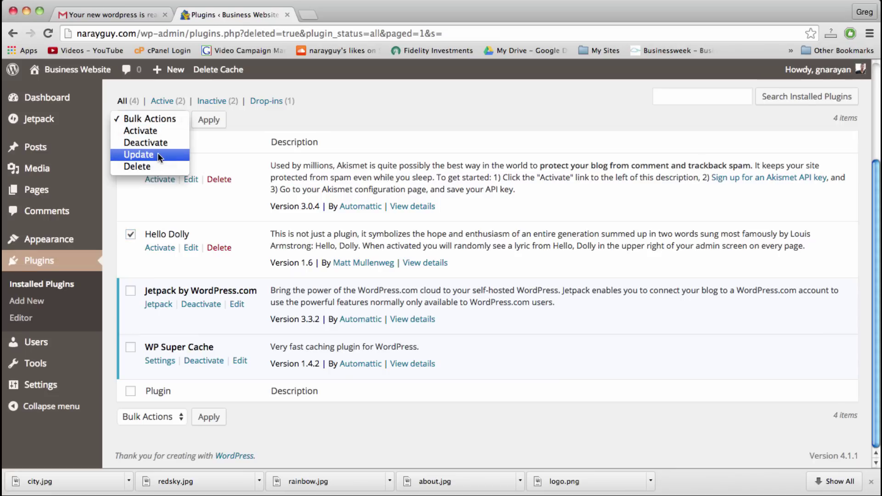
{"action": "left_click", "coordinate": [143, 131]}
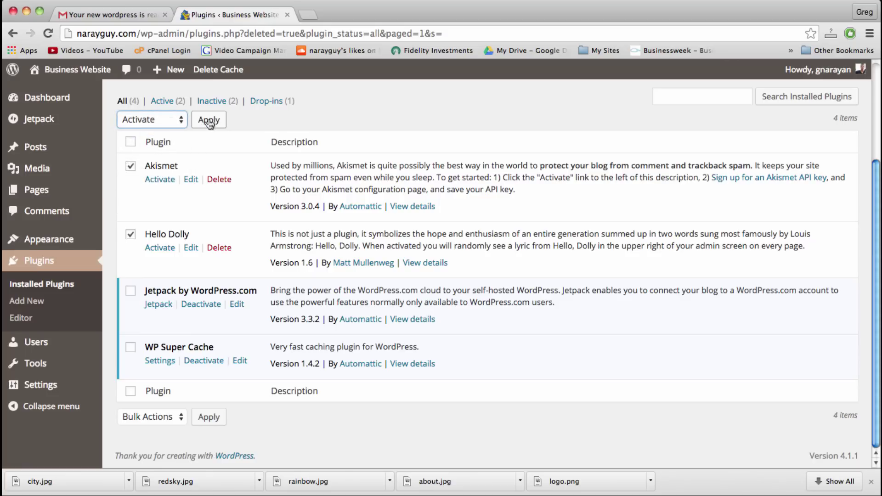
{"action": "left_click", "coordinate": [209, 121]}
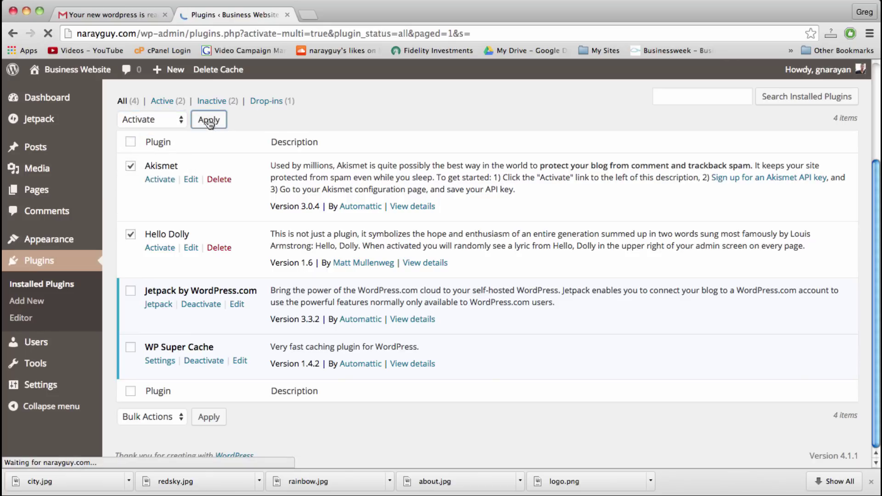
{"action": "scroll", "coordinate": [282, 258], "scroll_direction": "down", "scroll_amount": 2}
{"action": "scroll", "coordinate": [282, 258], "scroll_direction": "down", "scroll_amount": 2}
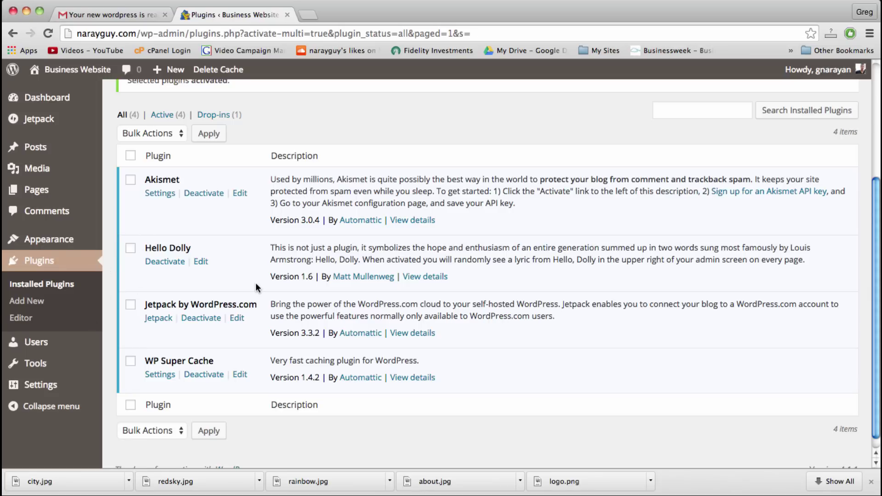
{"action": "scroll", "coordinate": [256, 287], "scroll_direction": "up", "scroll_amount": 3}
- Go from Appearance > Themes to Add New to browse the featured installable themes
{"action": "mouse_move", "coordinate": [38, 221]}
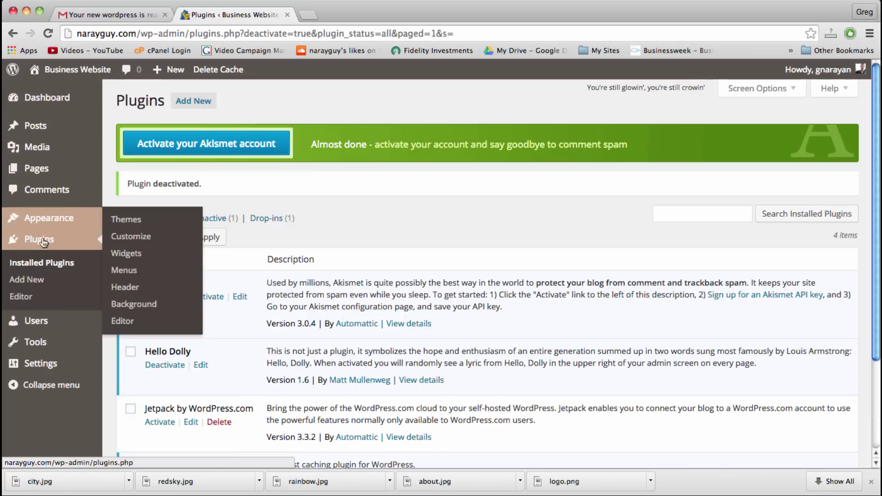
{"action": "left_click", "coordinate": [132, 222]}
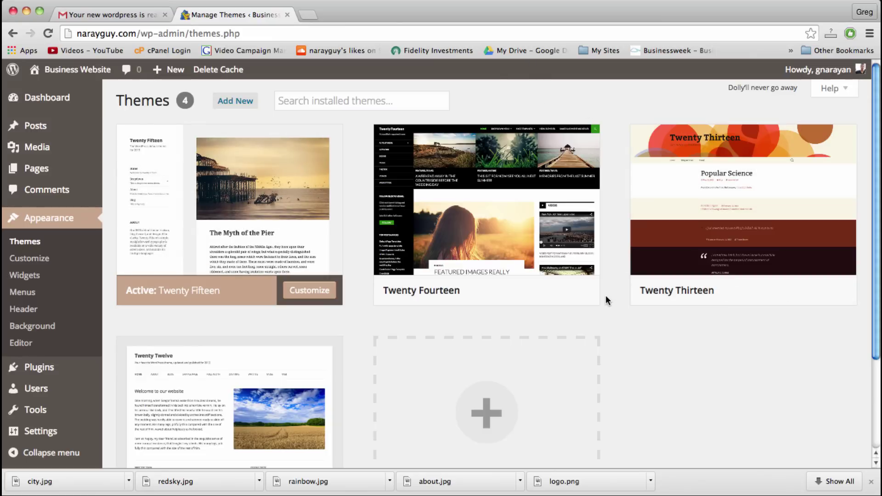
{"action": "left_click", "coordinate": [231, 105]}
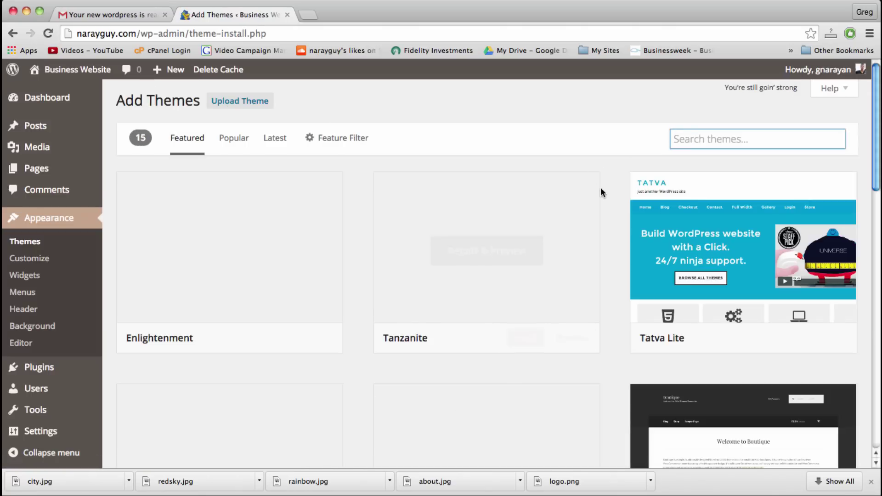
- Scroll through the featured themes, then search for fashion and then health themes
{"action": "scroll", "coordinate": [616, 246], "scroll_direction": "down", "scroll_amount": 3}
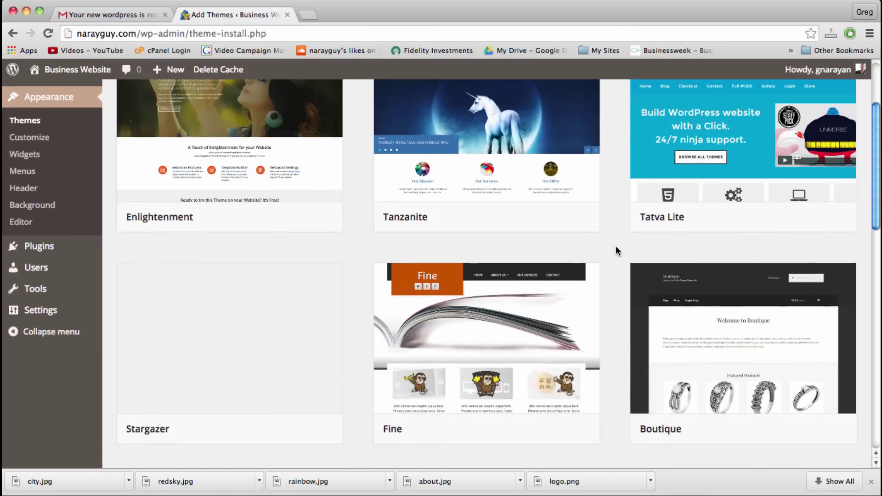
{"action": "scroll", "coordinate": [615, 247], "scroll_direction": "down", "scroll_amount": 10}
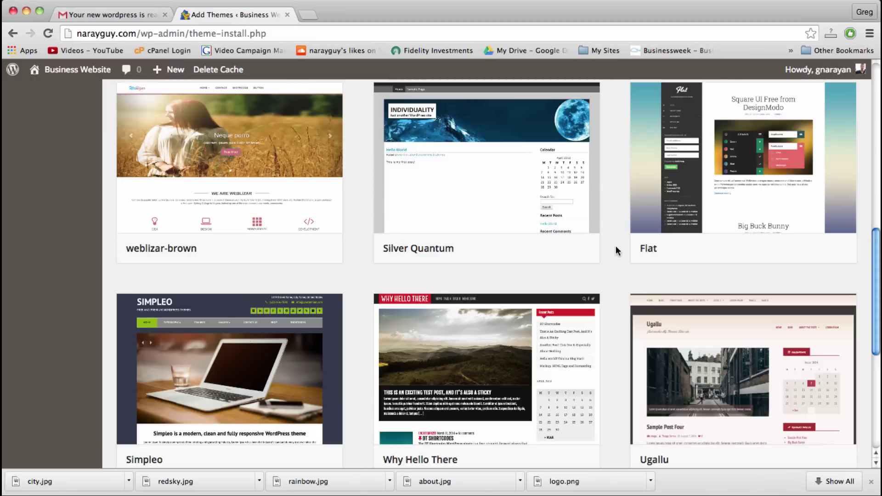
{"action": "scroll", "coordinate": [615, 246], "scroll_direction": "down", "scroll_amount": 8}
{"action": "scroll", "coordinate": [616, 246], "scroll_direction": "up", "scroll_amount": 10}
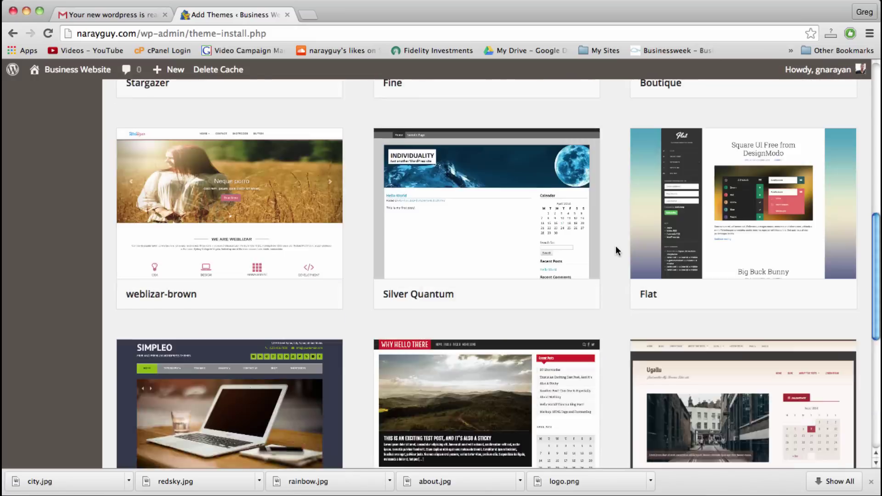
{"action": "scroll", "coordinate": [615, 246], "scroll_direction": "up", "scroll_amount": 5}
{"action": "scroll", "coordinate": [615, 246], "scroll_direction": "up", "scroll_amount": 10}
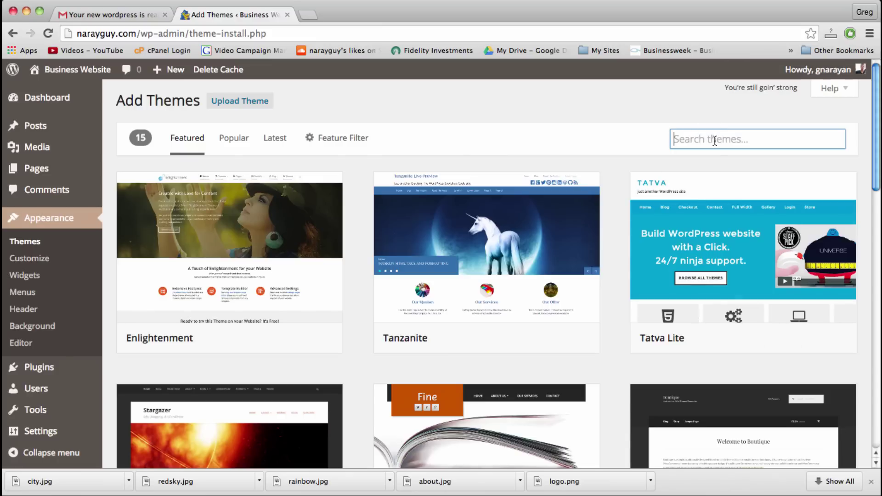
{"action": "type", "text": "fashion"}
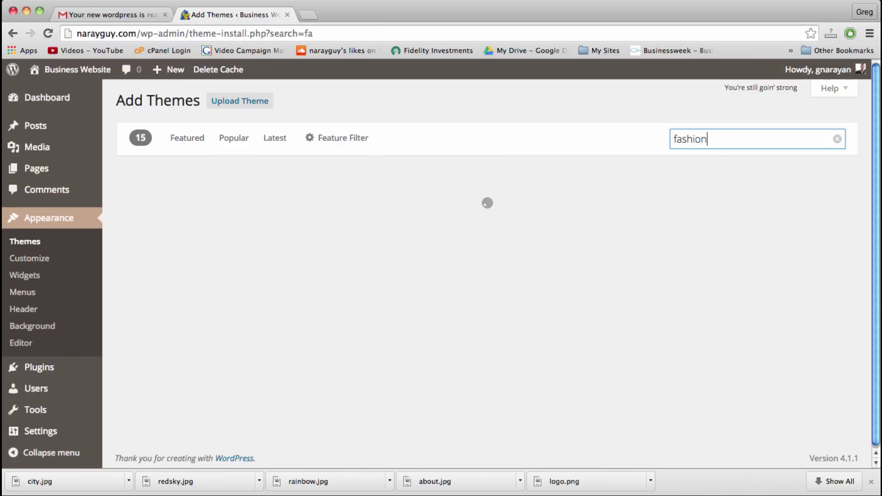
{"action": "double_click", "coordinate": [693, 137]}
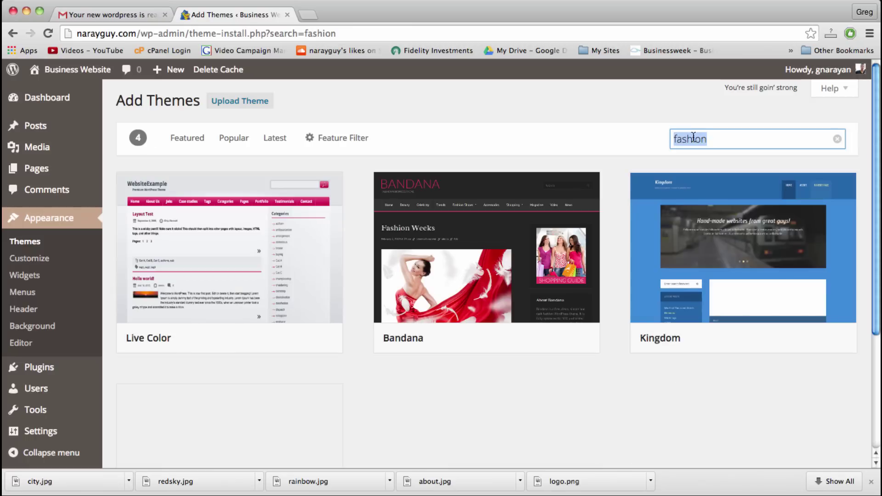
{"action": "type", "text": "health"}
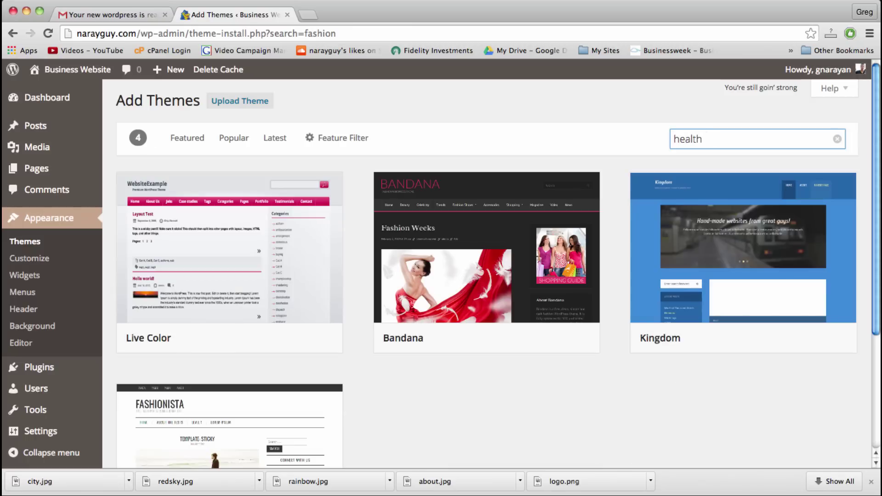
- Replace the search with sports, then with vantage, to find the Vantage theme
{"action": "double_click", "coordinate": [688, 140]}
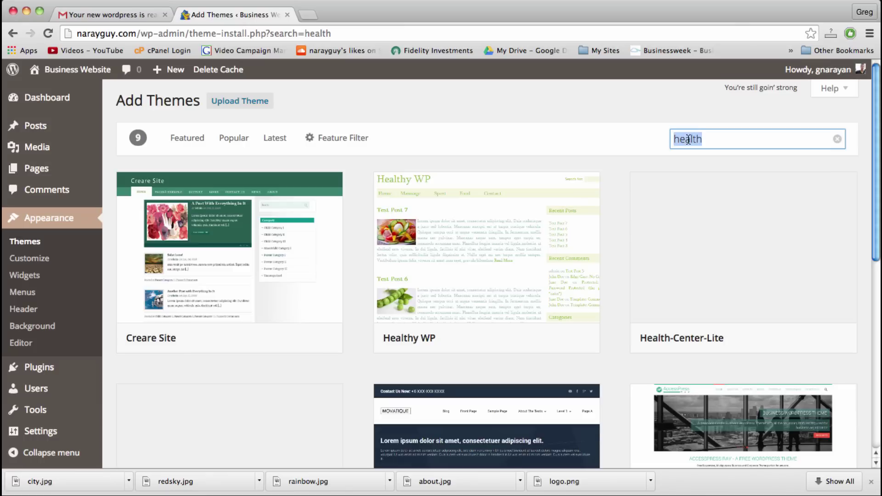
{"action": "type", "text": "sports"}
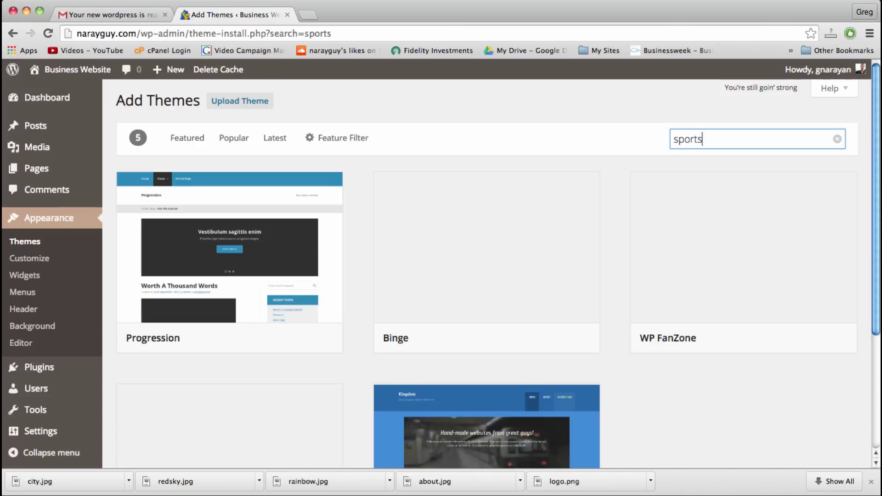
{"action": "double_click", "coordinate": [694, 146]}
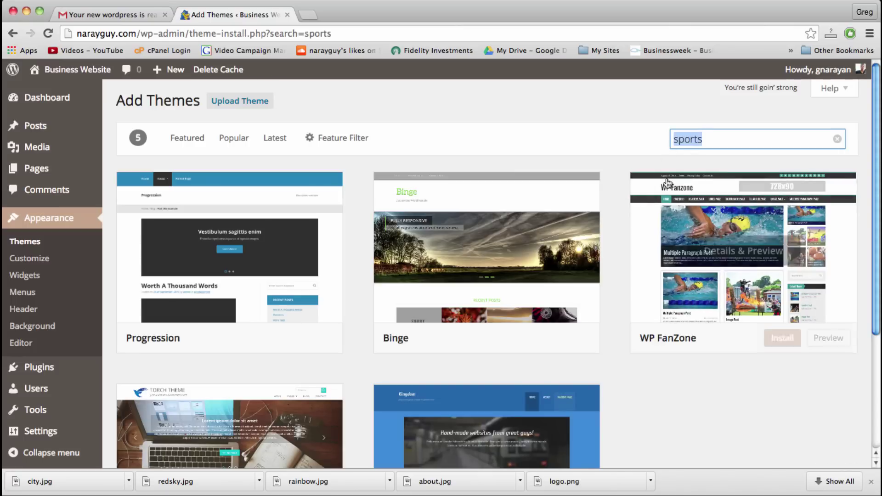
{"action": "scroll", "coordinate": [614, 331], "scroll_direction": "down", "scroll_amount": 3}
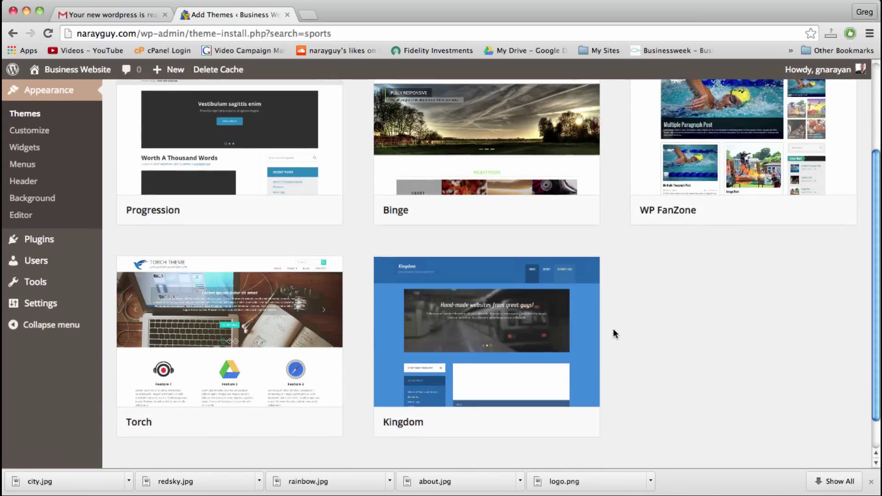
{"action": "scroll", "coordinate": [613, 329], "scroll_direction": "up", "scroll_amount": 10}
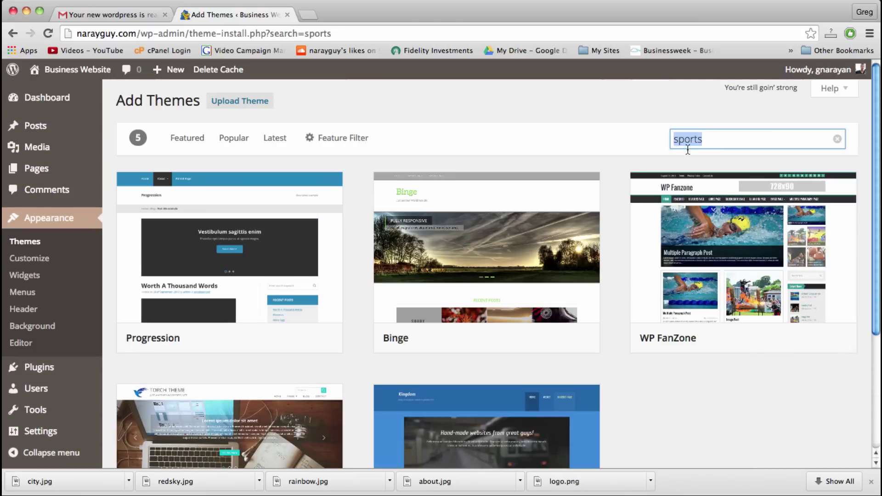
{"action": "type", "text": "vantage"}
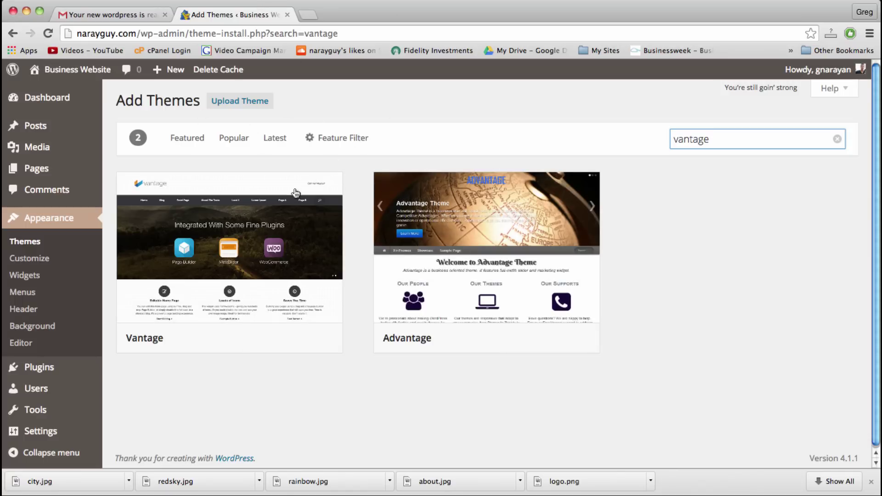
- Install and activate Vantage 1.2.3, then view the narayguy.com home page's slider design
{"action": "mouse_move", "coordinate": [264, 264]}
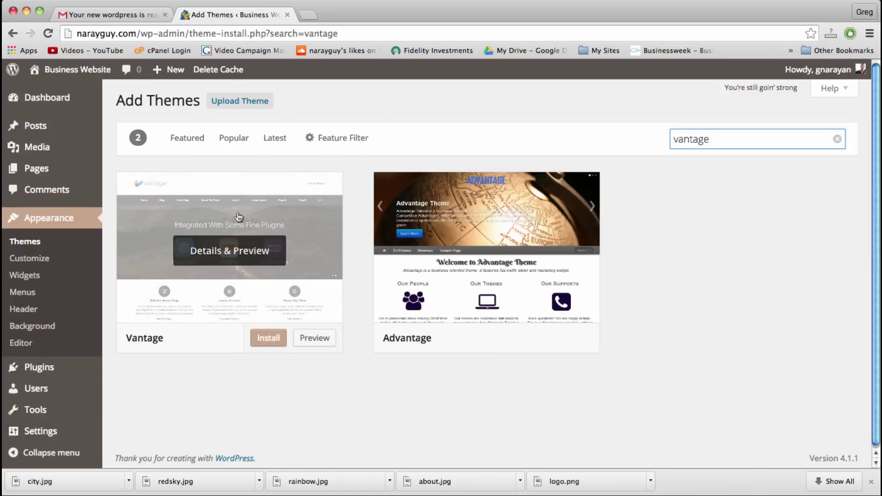
{"action": "left_click", "coordinate": [263, 342]}
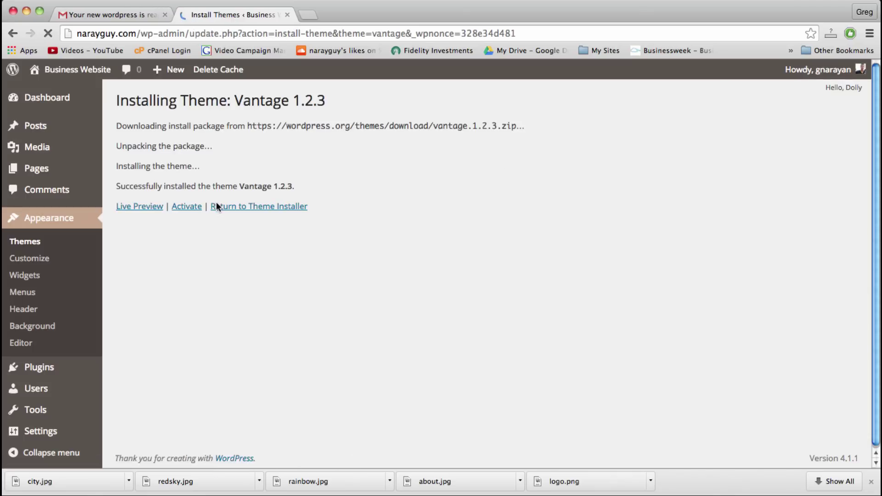
{"action": "left_click", "coordinate": [186, 207]}
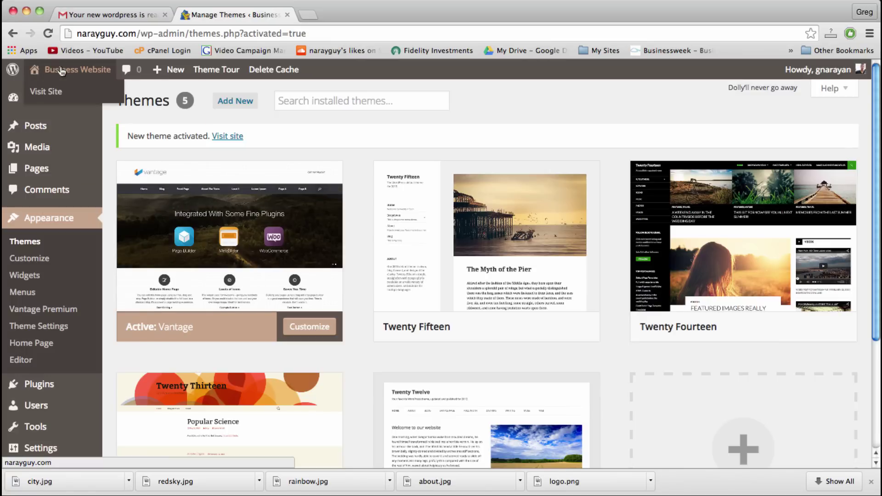
{"action": "left_click", "coordinate": [79, 72]}
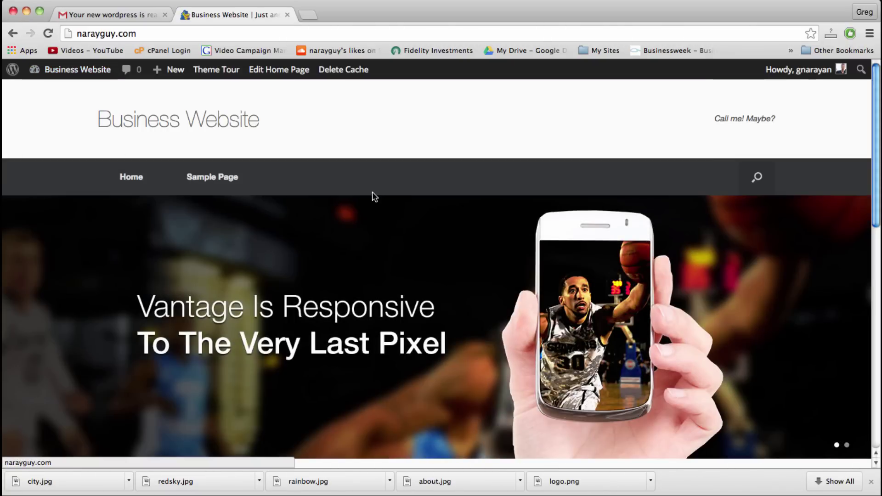
{"action": "scroll", "coordinate": [372, 192], "scroll_direction": "down", "scroll_amount": 10}
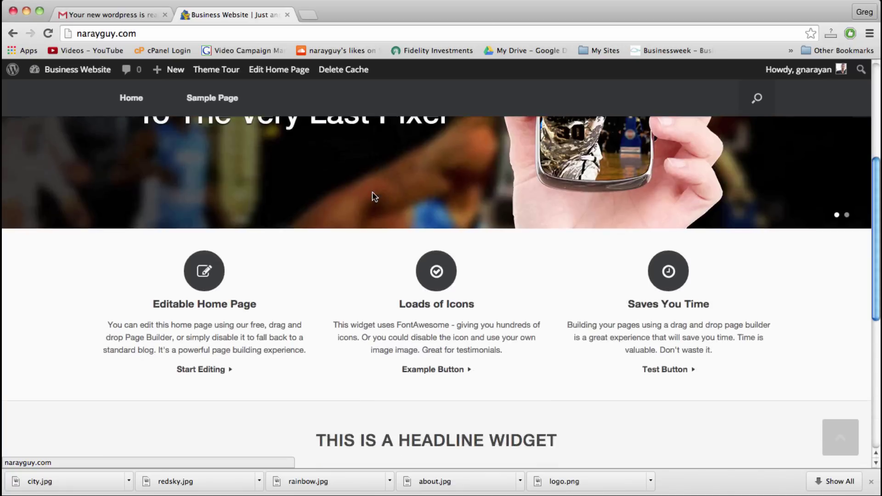
{"action": "scroll", "coordinate": [372, 193], "scroll_direction": "down", "scroll_amount": 4}
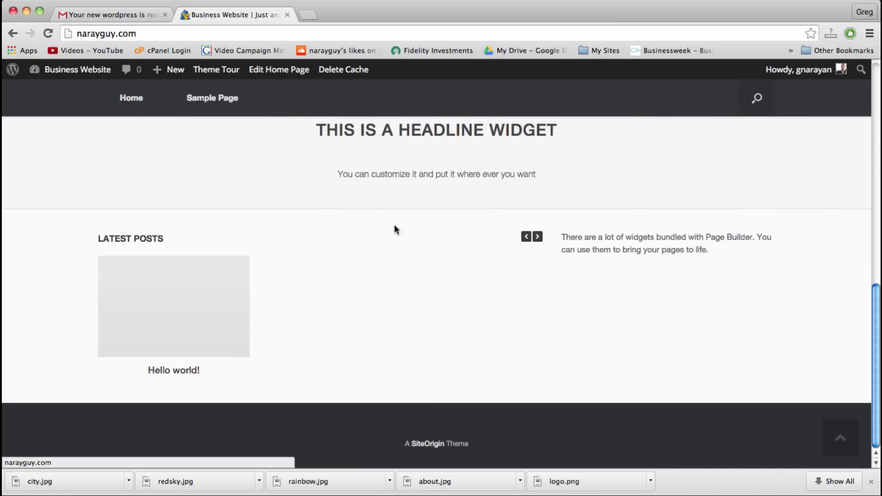
{"action": "scroll", "coordinate": [422, 299], "scroll_direction": "up", "scroll_amount": 6}
{"action": "scroll", "coordinate": [422, 299], "scroll_direction": "up", "scroll_amount": 7}
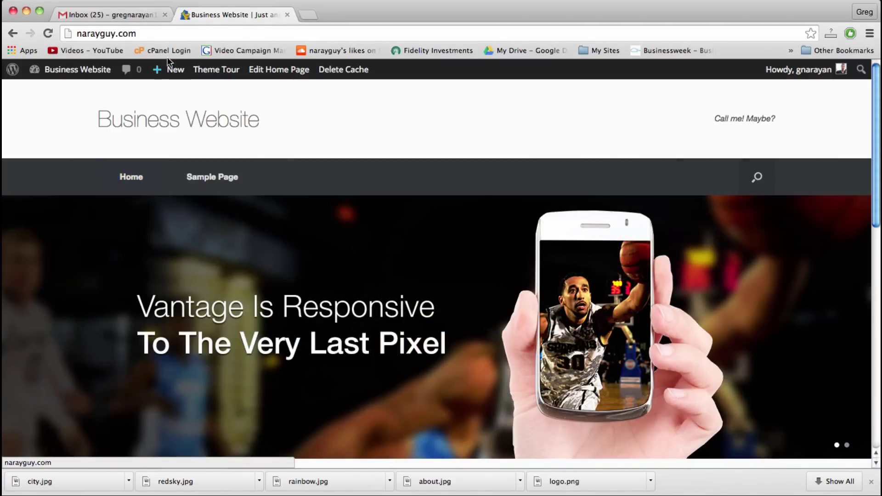
- Create and publish a new page titled 'Contact Us', then start another blank page
{"action": "mouse_move", "coordinate": [168, 70]}
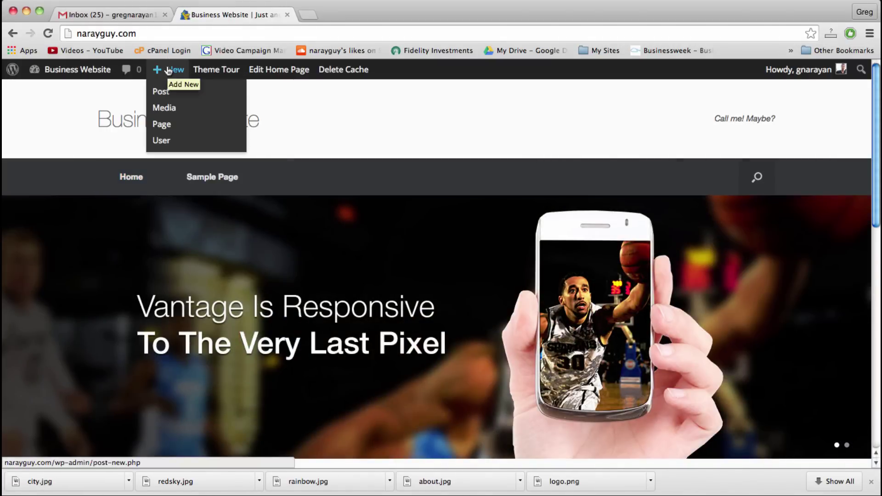
{"action": "left_click", "coordinate": [170, 125]}
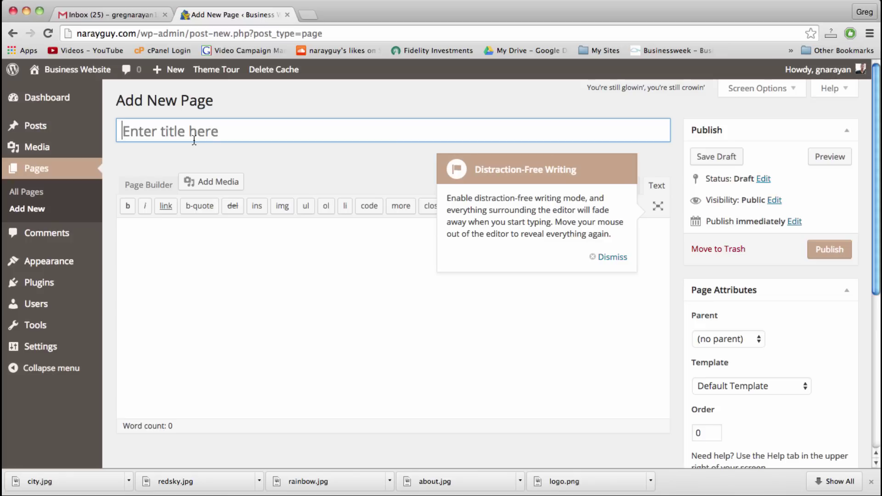
{"action": "type", "text": "Contact Us"}
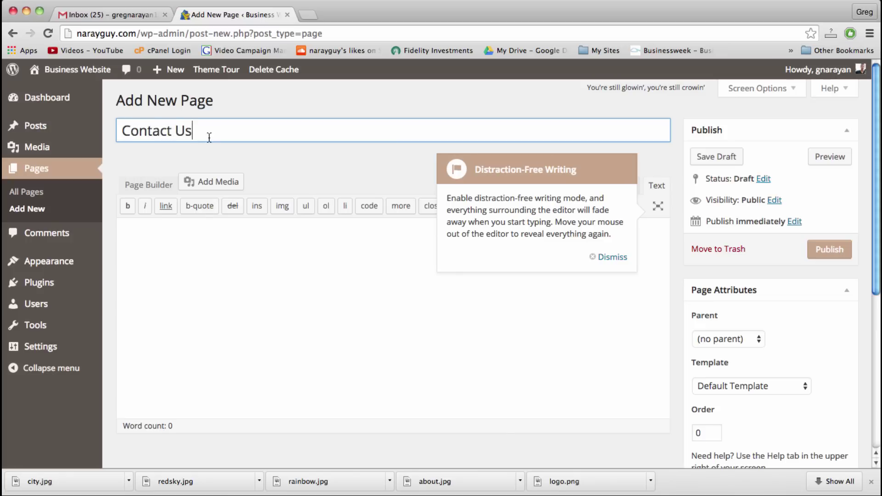
{"action": "left_click", "coordinate": [300, 256]}
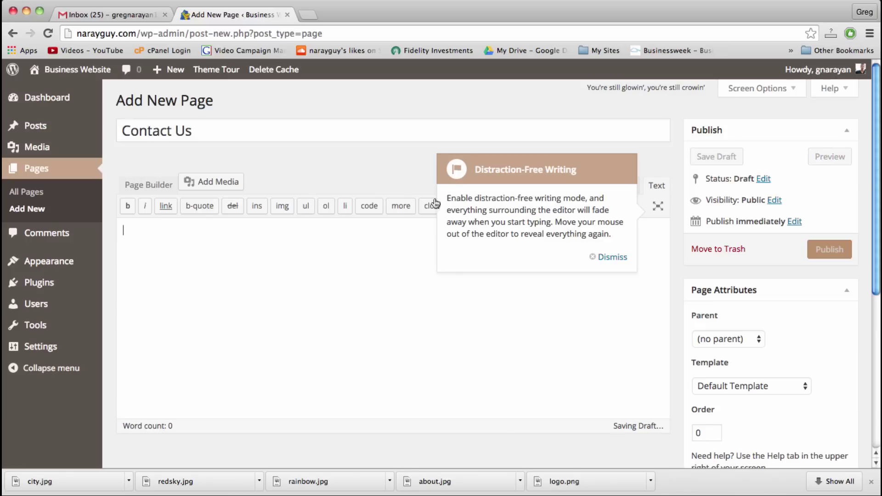
{"action": "left_click", "coordinate": [612, 257]}
{"action": "left_click", "coordinate": [826, 249]}
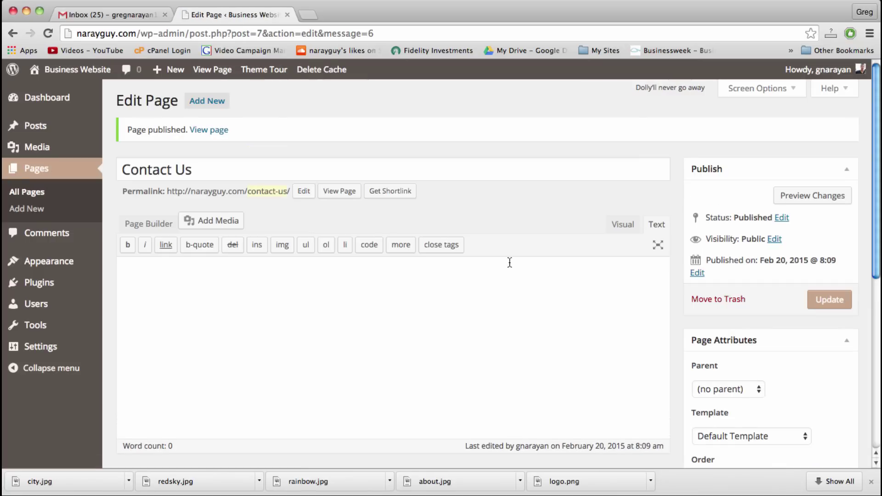
{"action": "left_click", "coordinate": [206, 102]}
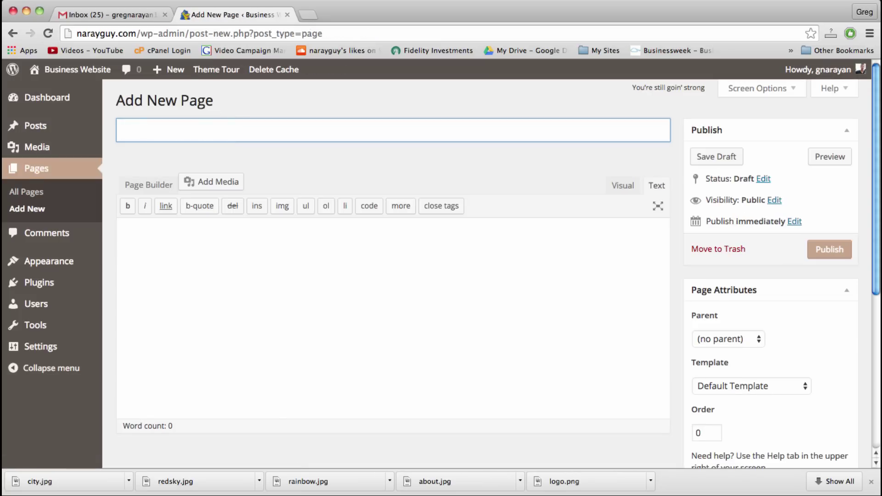
- Publish an 'About Us' page with the about-us permalink slug, then begin another new page
{"action": "type", "text": "About Us"}
{"action": "left_click", "coordinate": [827, 250]}
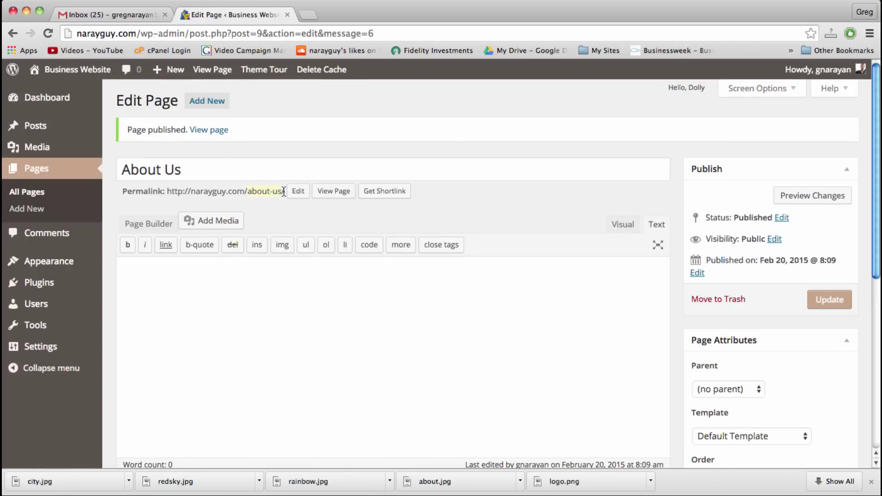
{"action": "left_click", "coordinate": [297, 191]}
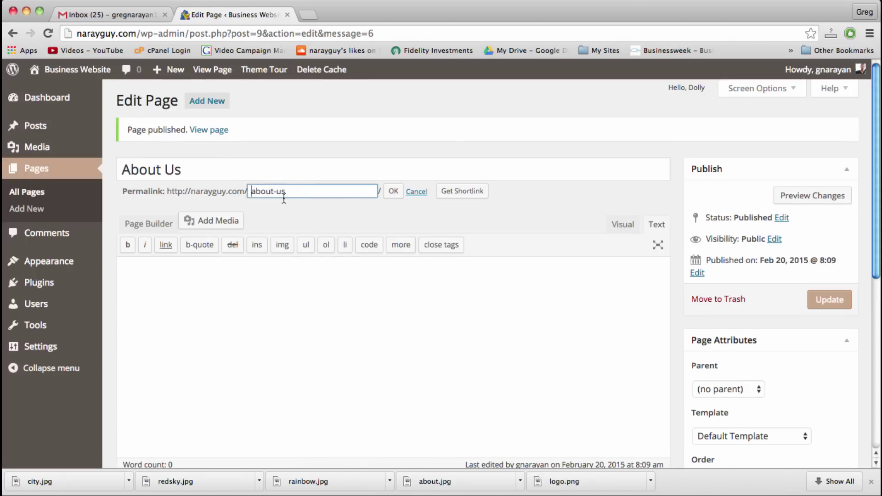
{"action": "left_click", "coordinate": [181, 177]}
{"action": "left_click", "coordinate": [394, 192]}
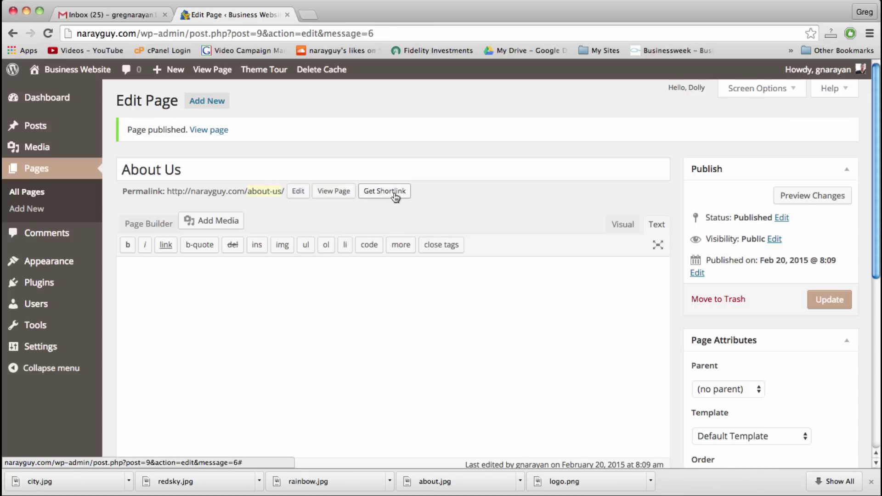
{"action": "left_click", "coordinate": [393, 288]}
{"action": "left_click", "coordinate": [211, 103]}
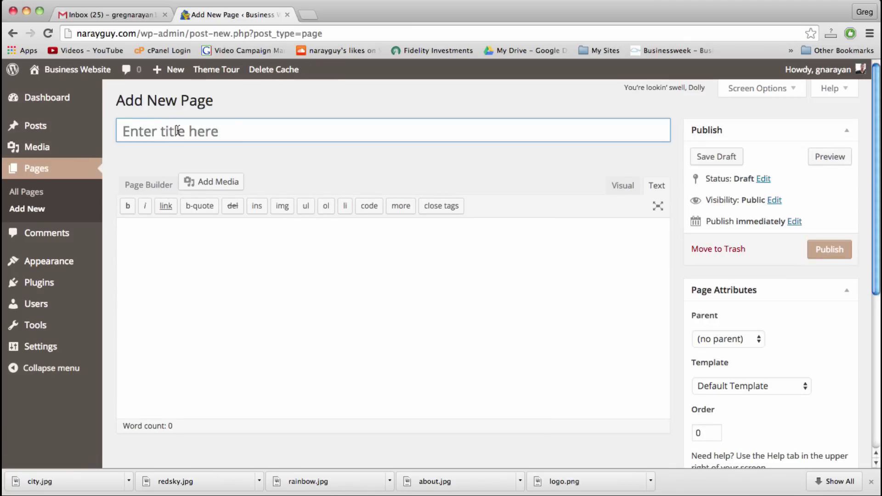
- Publish a page titled 'Blog' using the Blog template, then start a fresh blank page
{"action": "type", "text": "Blog"}
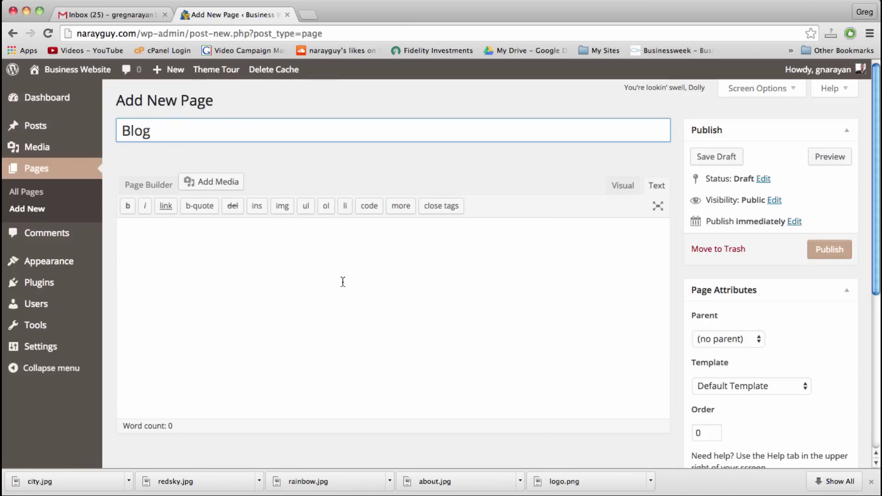
{"action": "left_click", "coordinate": [344, 287]}
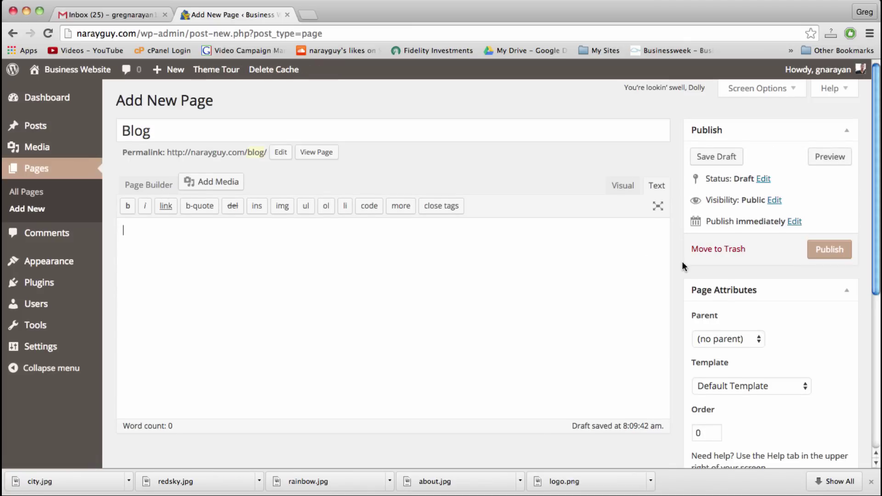
{"action": "scroll", "coordinate": [682, 263], "scroll_direction": "down", "scroll_amount": 4}
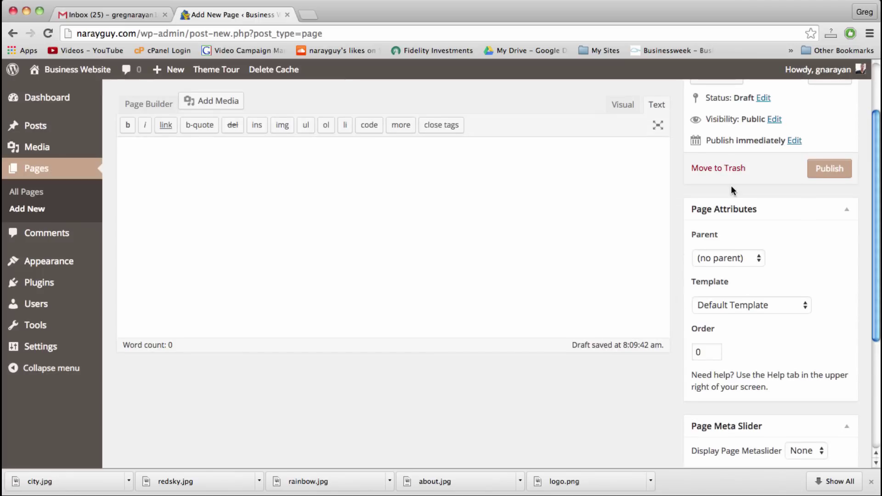
{"action": "left_click", "coordinate": [742, 309]}
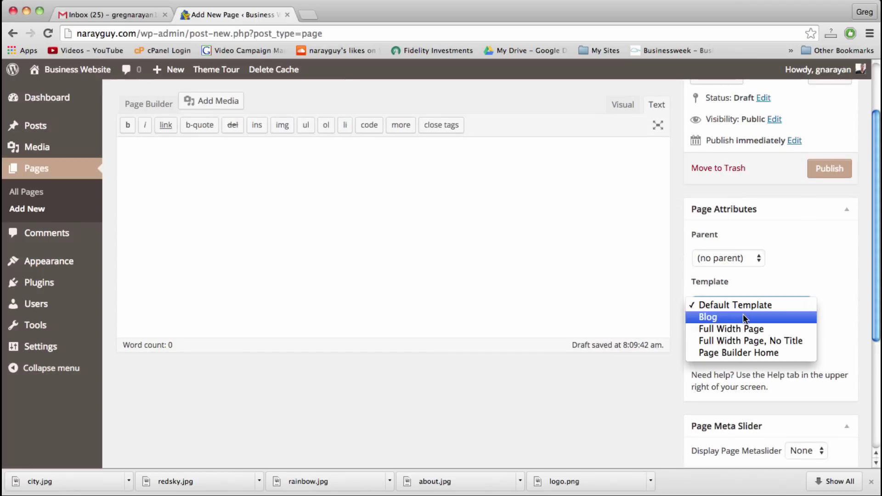
{"action": "left_click", "coordinate": [743, 314]}
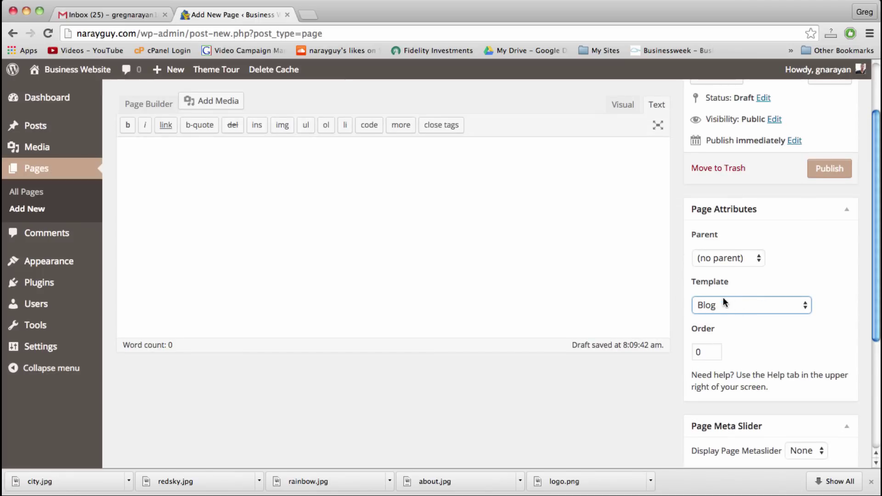
{"action": "left_click", "coordinate": [824, 173]}
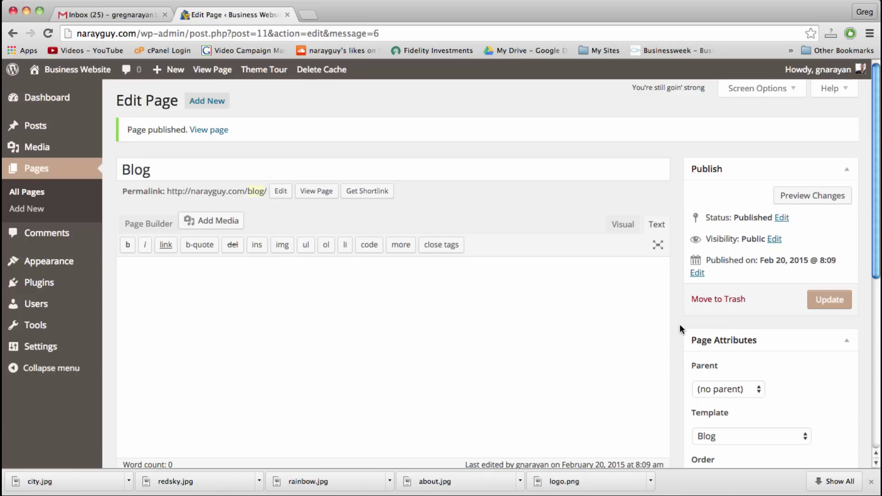
{"action": "left_click", "coordinate": [549, 331]}
{"action": "left_click", "coordinate": [200, 105]}
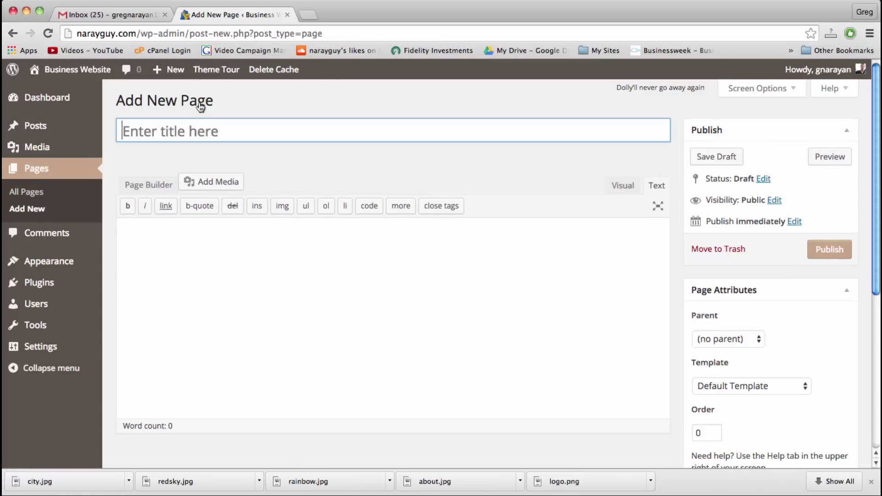
- Publish a 'Gallery' page with the Default Template and open the live site to check its menu
{"action": "left_click", "coordinate": [164, 133]}
{"action": "type", "text": "Gallery"}
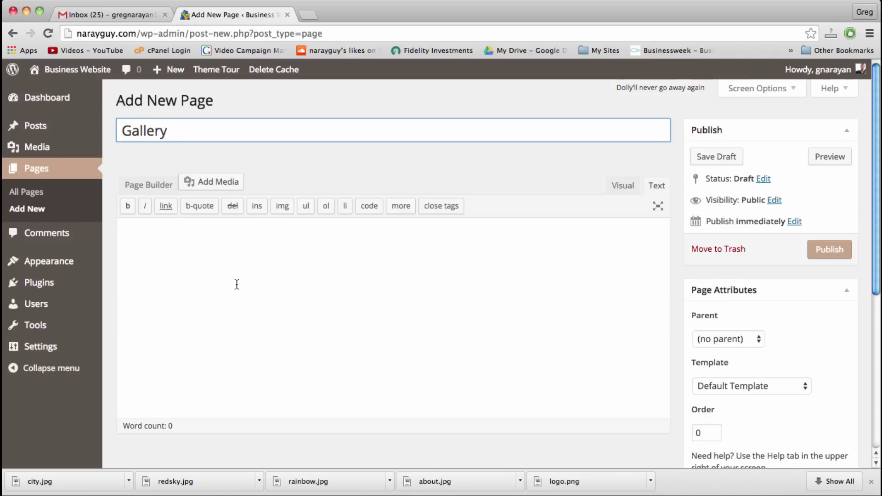
{"action": "left_click", "coordinate": [236, 284]}
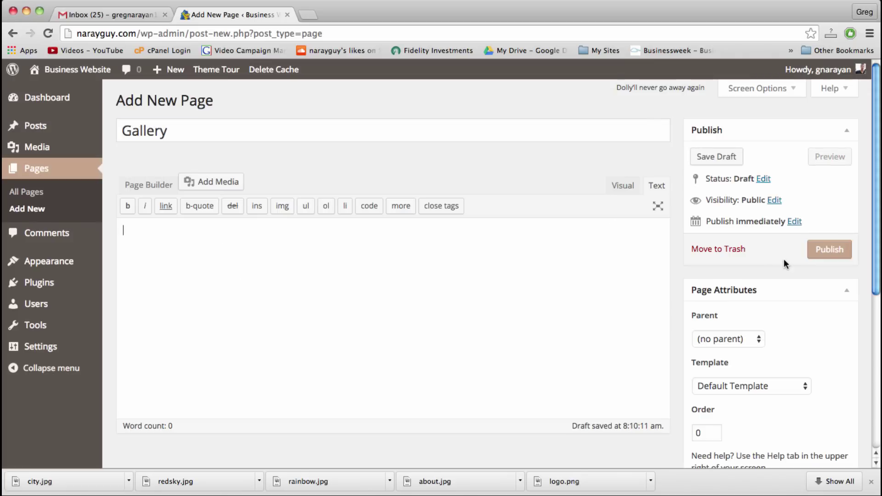
{"action": "left_click", "coordinate": [819, 246]}
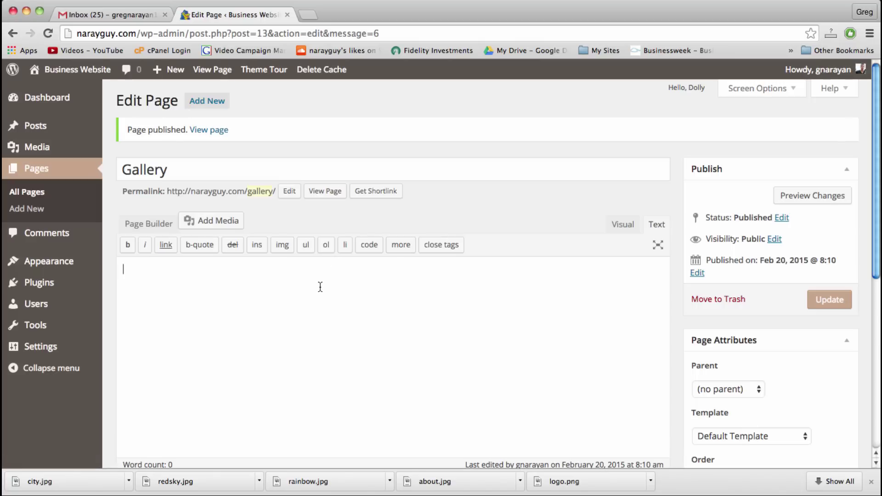
{"action": "left_click", "coordinate": [180, 169]}
{"action": "left_click", "coordinate": [225, 298]}
{"action": "left_click", "coordinate": [178, 178]}
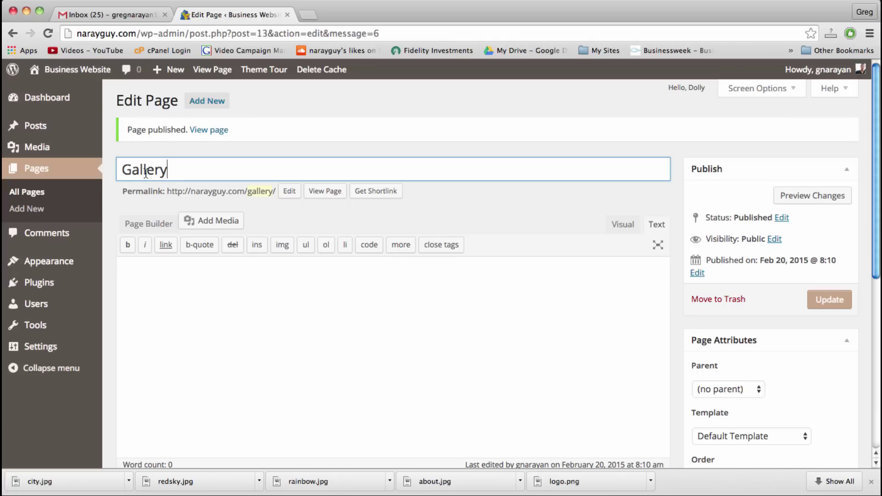
{"action": "left_click", "coordinate": [71, 73]}
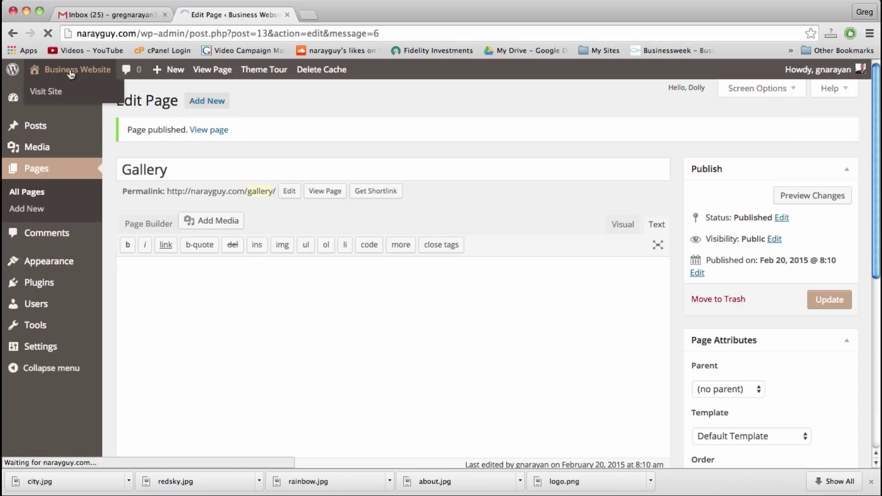
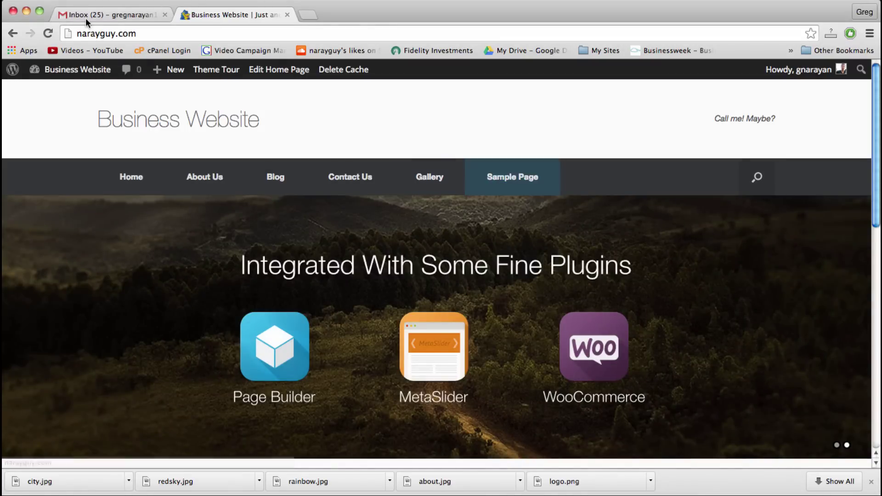
- In the Menus editor, move Contact Us above Blog
{"action": "mouse_move", "coordinate": [92, 71]}
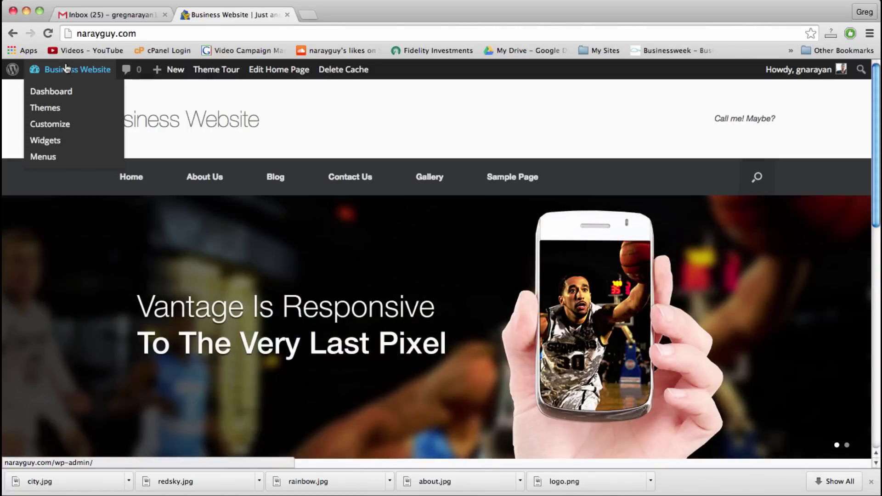
{"action": "left_click", "coordinate": [52, 157]}
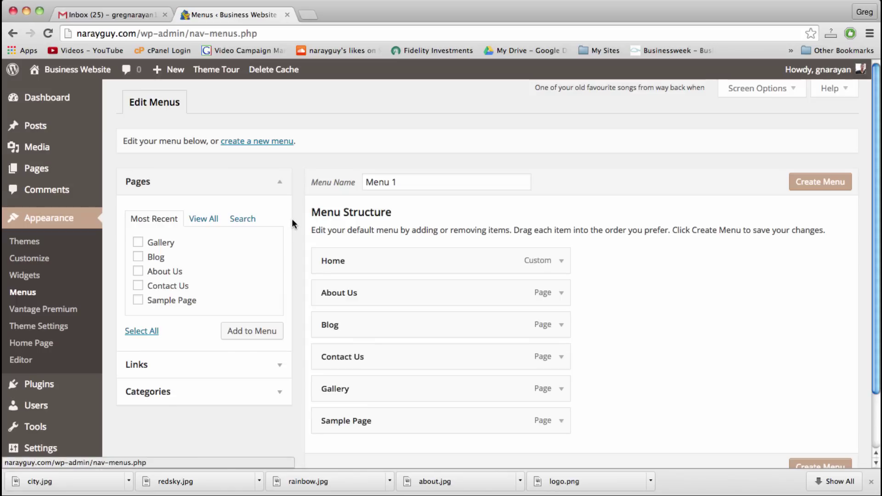
{"action": "left_click_drag", "start_coordinate": [393, 352], "coordinate": [392, 318]}
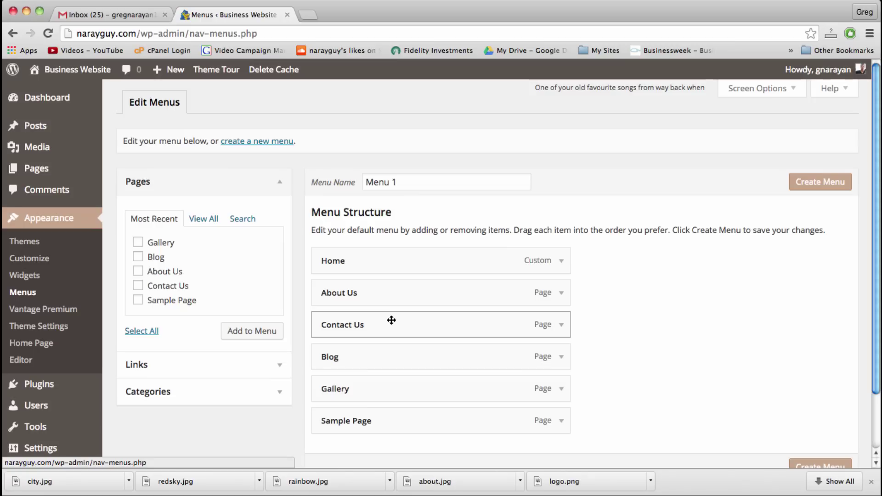
{"action": "scroll", "coordinate": [391, 358], "scroll_direction": "down", "scroll_amount": 2}
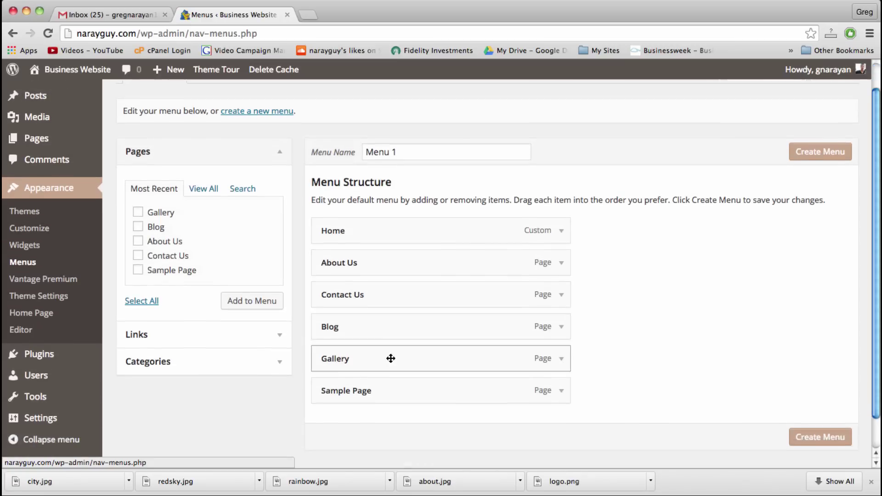
- Remove Sample Page from the menu and move Gallery above Blog
{"action": "left_click", "coordinate": [561, 384]}
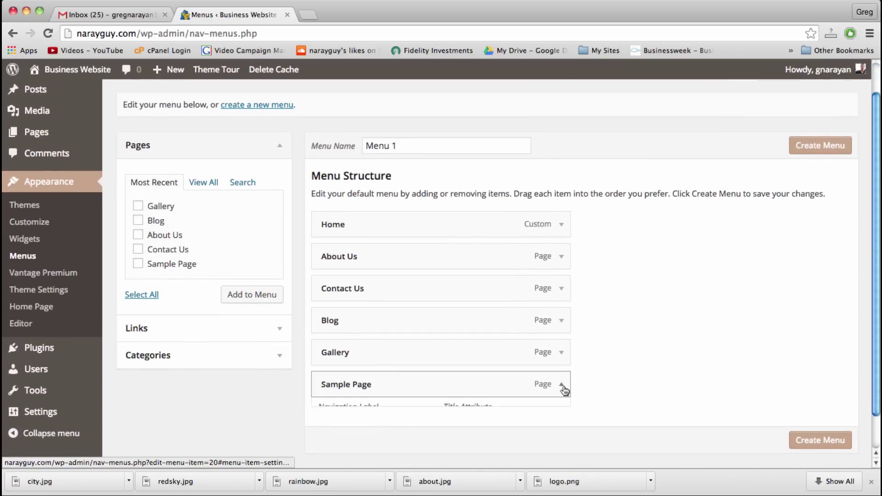
{"action": "scroll", "coordinate": [580, 389], "scroll_direction": "down", "scroll_amount": 5}
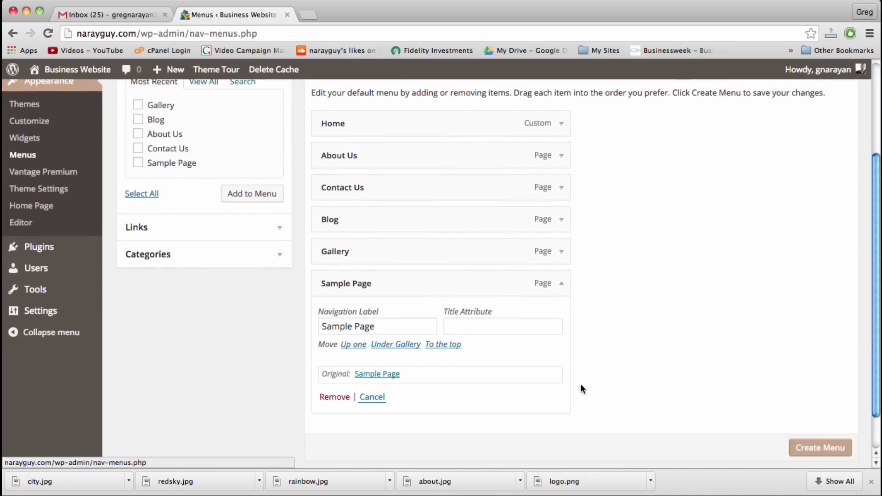
{"action": "left_click", "coordinate": [334, 397]}
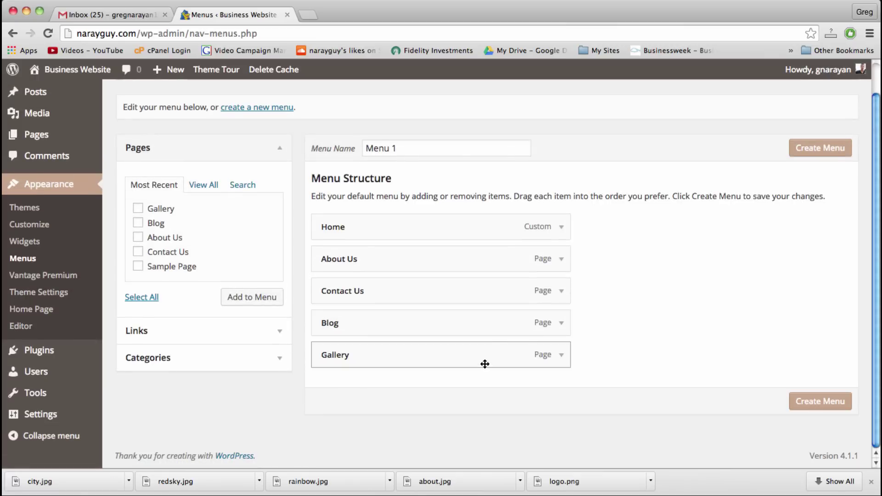
{"action": "left_click_drag", "start_coordinate": [484, 363], "coordinate": [477, 347]}
{"action": "scroll", "coordinate": [707, 332], "scroll_direction": "down", "scroll_amount": 1}
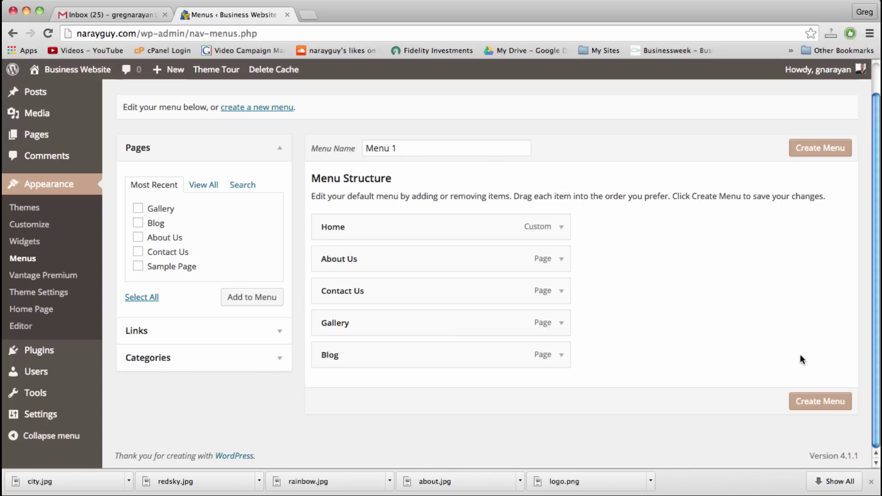
- Rename the menu to 'Main Navigation', create it and save it
{"action": "double_click", "coordinate": [382, 148]}
{"action": "type", "text": "Mai"}
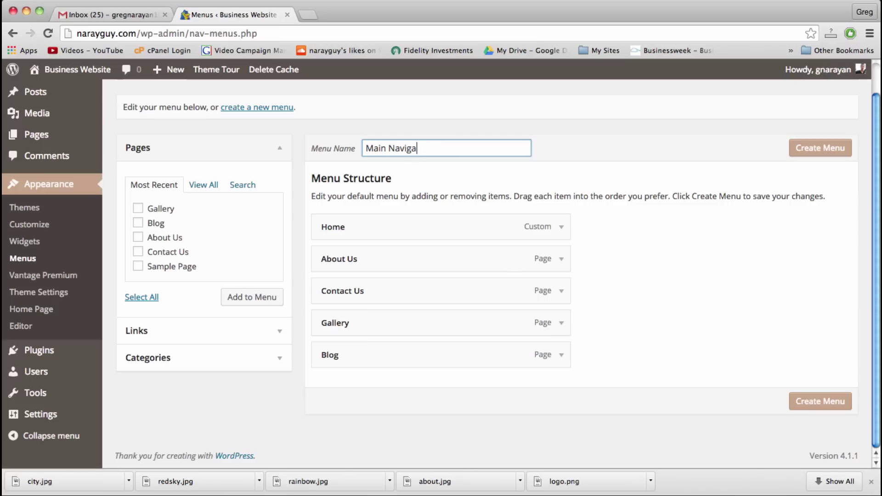
{"action": "left_click", "coordinate": [813, 149]}
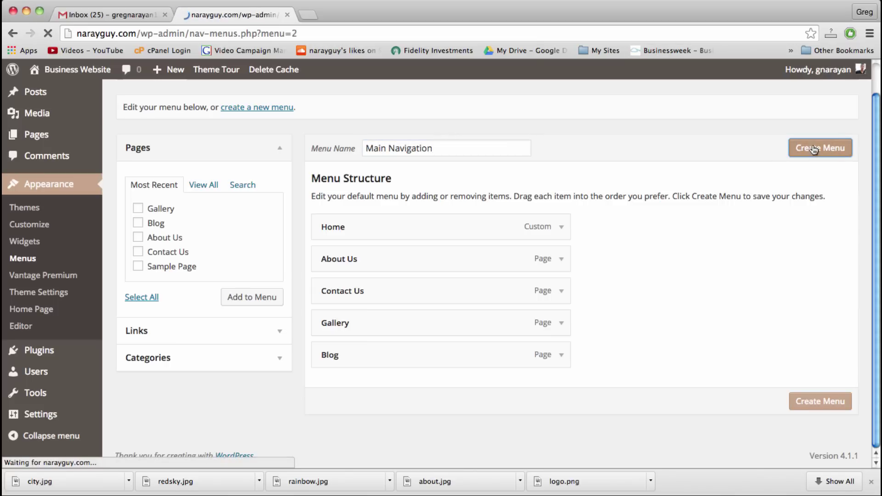
{"action": "scroll", "coordinate": [736, 263], "scroll_direction": "down", "scroll_amount": 2}
{"action": "scroll", "coordinate": [736, 262], "scroll_direction": "down", "scroll_amount": 5}
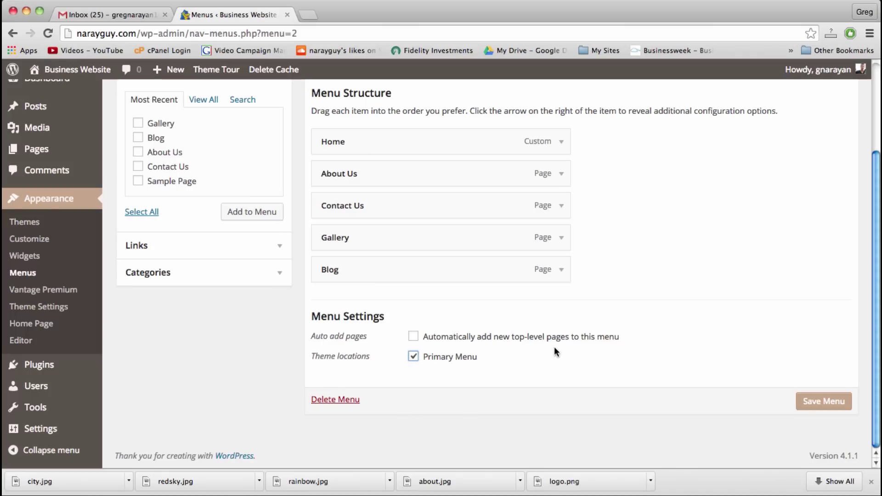
{"action": "left_click", "coordinate": [816, 400]}
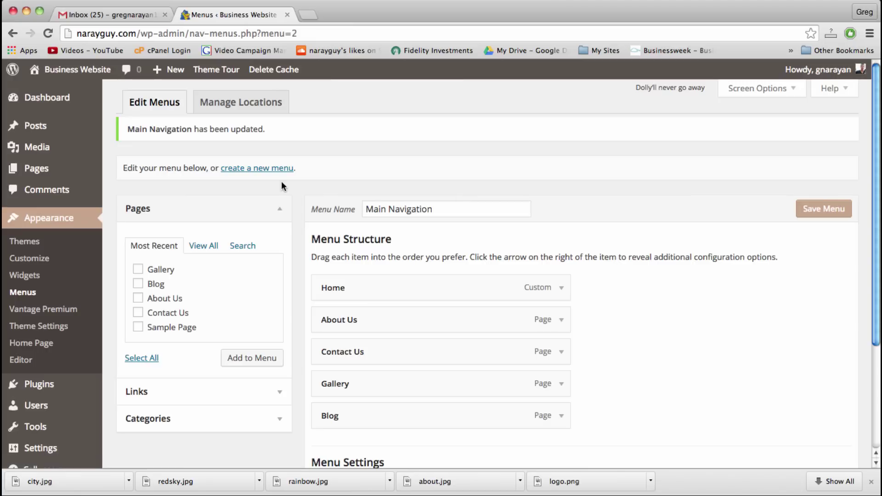
- Test the Home and About Us links on the live site, then reveal the desktop
{"action": "left_click", "coordinate": [79, 77]}
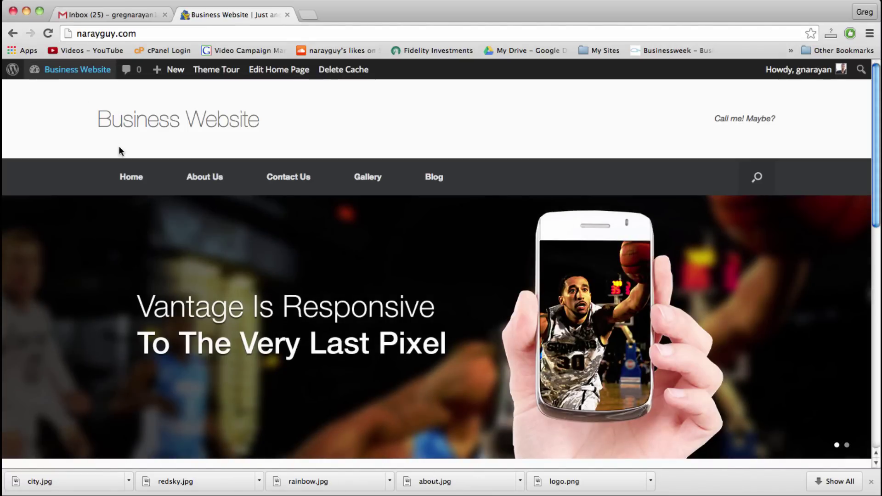
{"action": "left_click", "coordinate": [194, 180]}
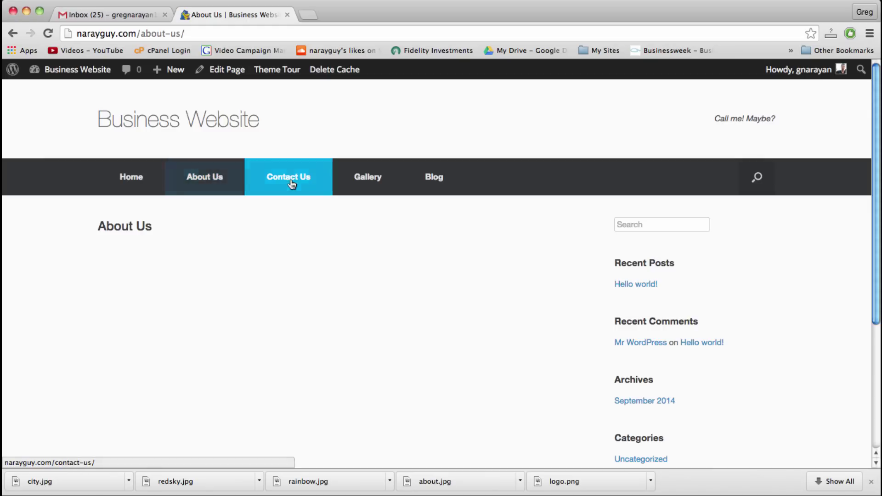
{"action": "left_click", "coordinate": [129, 182]}
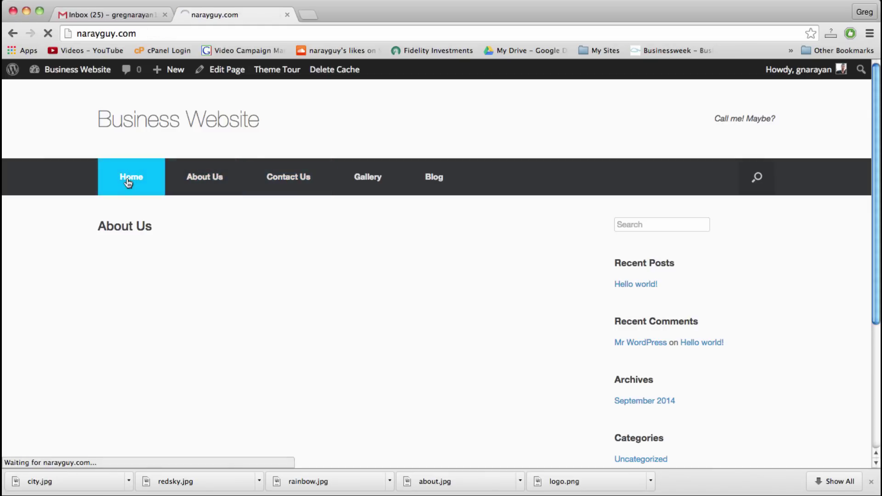
{"action": "key", "text": "F11"}
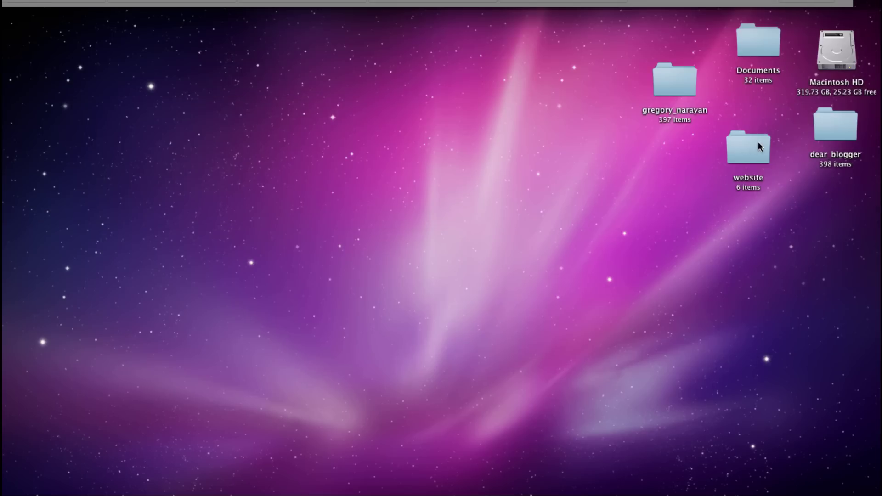
- Open business-website-content-guide-2015 from the desktop website folder in TextEdit and reposition its window
{"action": "double_click", "coordinate": [749, 154]}
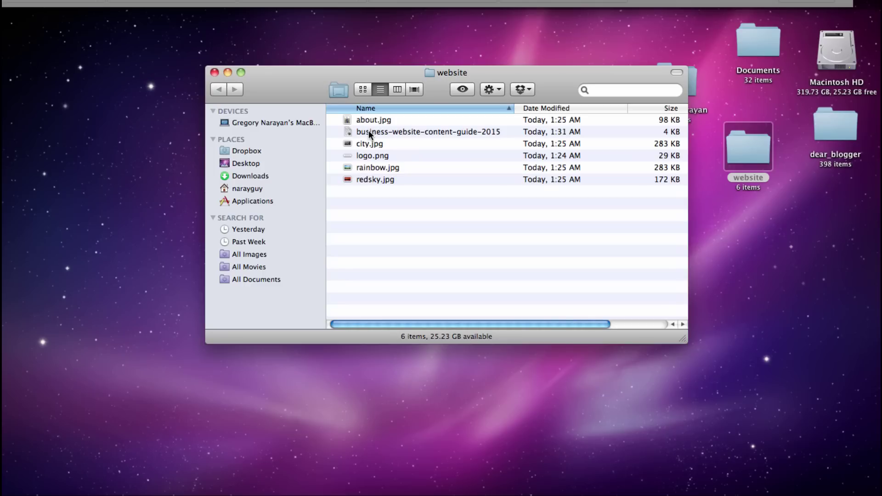
{"action": "left_click", "coordinate": [368, 130]}
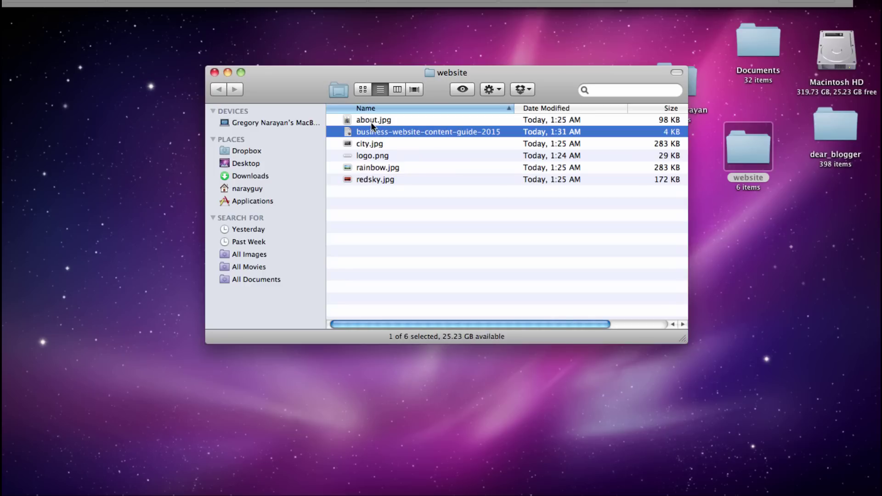
{"action": "left_click", "coordinate": [368, 121]}
{"action": "left_click", "coordinate": [368, 132]}
{"action": "left_click", "coordinate": [367, 143]}
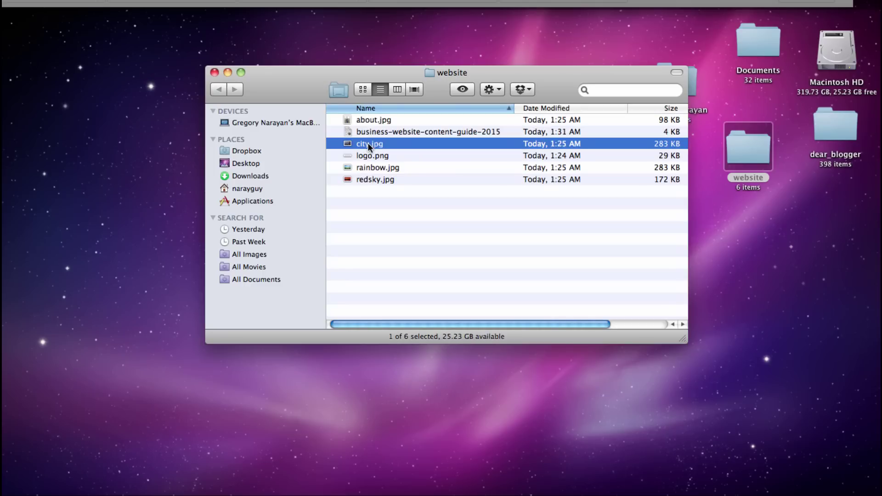
{"action": "left_click", "coordinate": [369, 156]}
{"action": "double_click", "coordinate": [380, 134]}
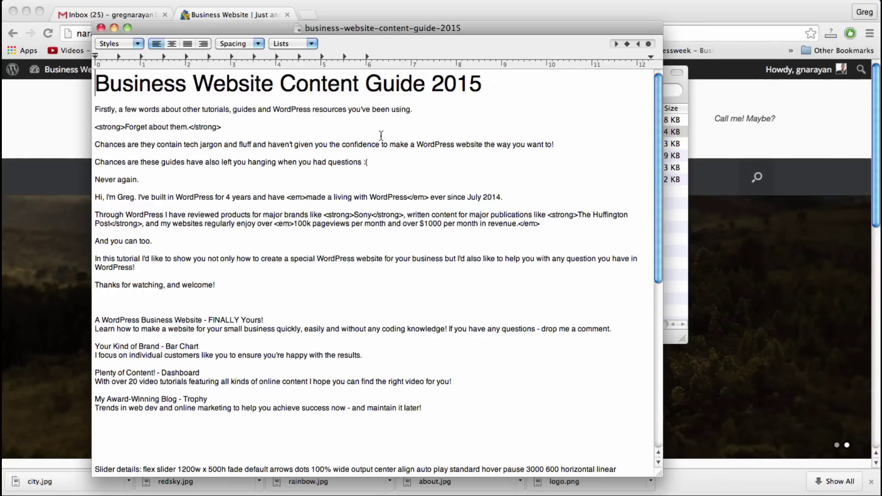
{"action": "left_click_drag", "start_coordinate": [364, 28], "coordinate": [557, 16]}
- Go from the live site to the dashboard's Media > Add New upload page
{"action": "left_click", "coordinate": [153, 247]}
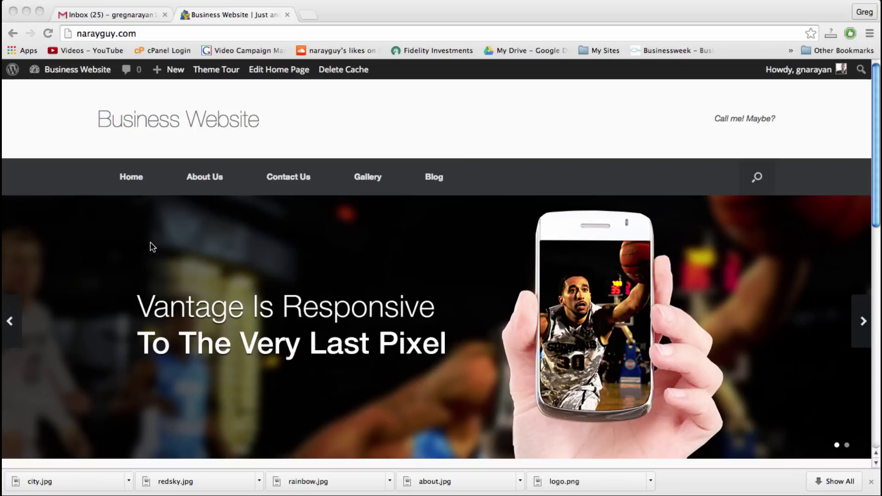
{"action": "mouse_move", "coordinate": [81, 71]}
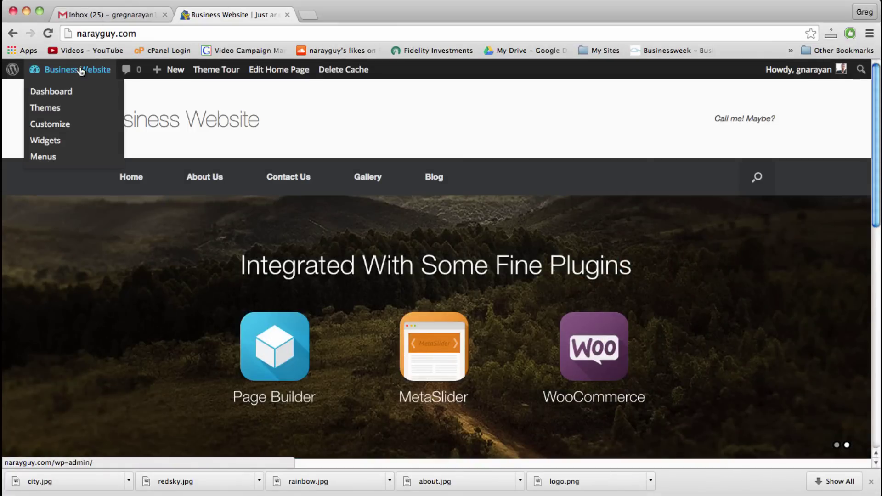
{"action": "left_click", "coordinate": [81, 72]}
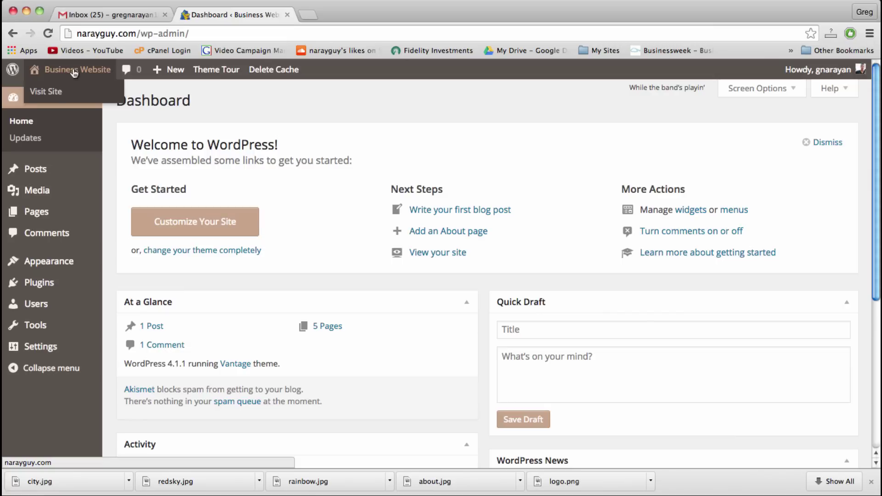
{"action": "left_click", "coordinate": [52, 193]}
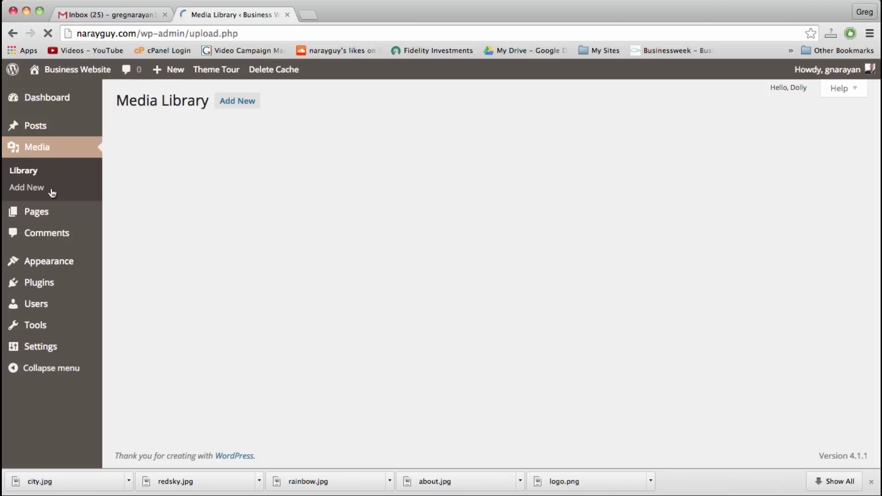
{"action": "left_click", "coordinate": [237, 101]}
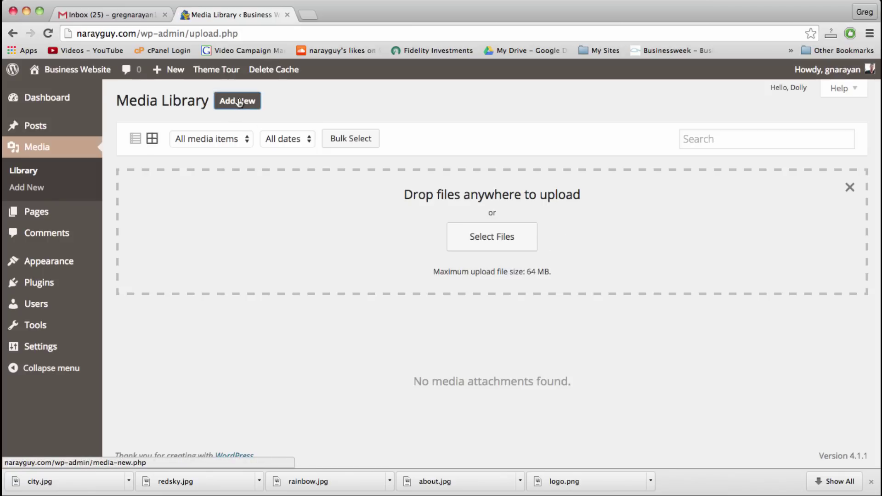
- Upload city.jpg, redsky.jpg, rainbow.jpg, about.jpg and logo.png from the Desktop website folder
{"action": "left_click", "coordinate": [496, 239]}
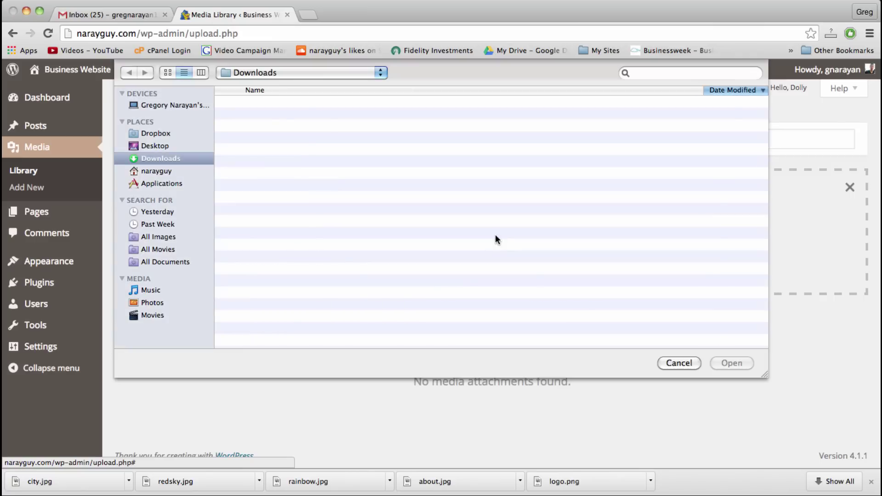
{"action": "left_click", "coordinate": [158, 145]}
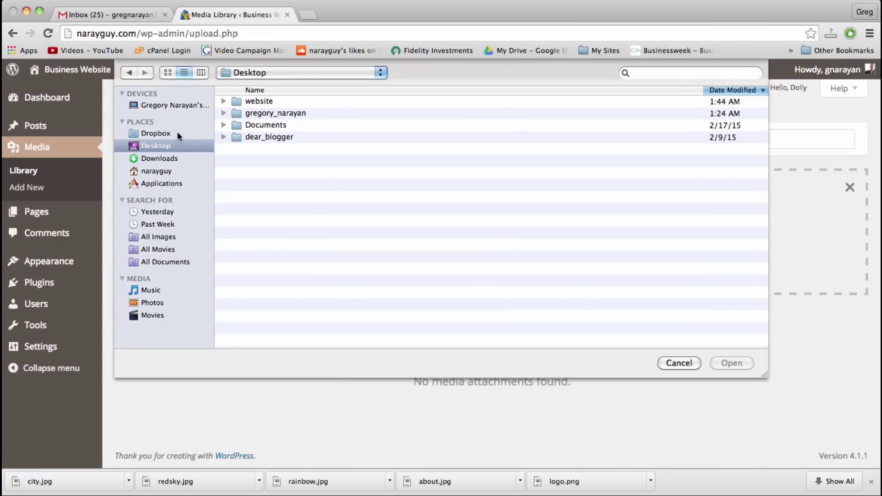
{"action": "double_click", "coordinate": [254, 102]}
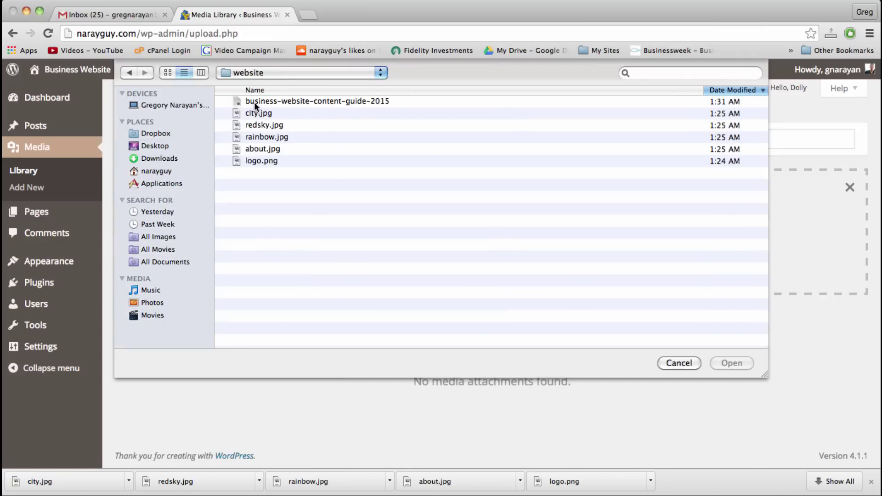
{"action": "left_click", "coordinate": [255, 111]}
{"action": "left_click", "coordinate": [255, 125], "text": "shift"}
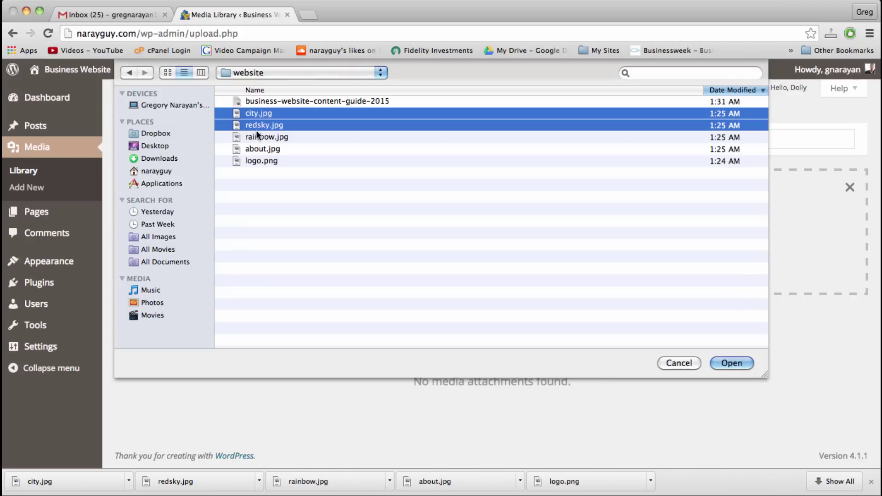
{"action": "left_click", "coordinate": [255, 136], "text": "shift"}
{"action": "left_click", "coordinate": [256, 147], "text": "shift"}
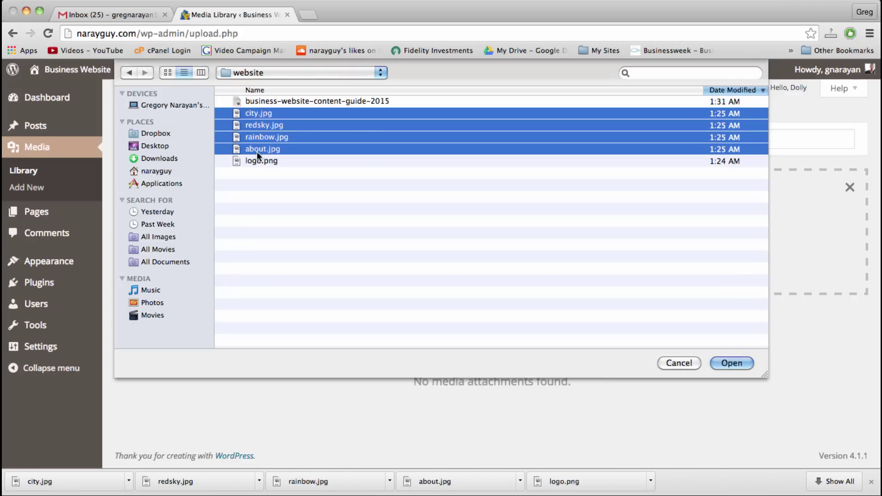
{"action": "left_click", "coordinate": [257, 159], "text": "shift"}
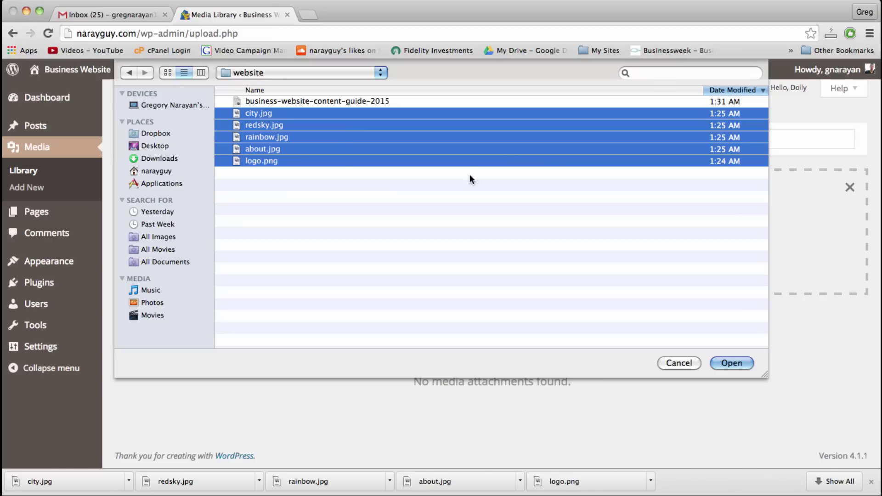
{"action": "left_click", "coordinate": [731, 363]}
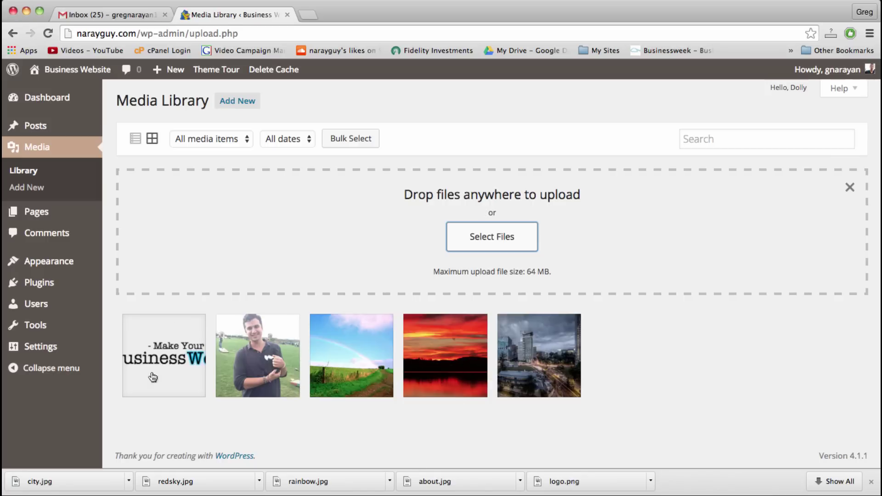
- Set logo.png as the Vantage theme logo and save the theme settings
{"action": "mouse_move", "coordinate": [49, 265]}
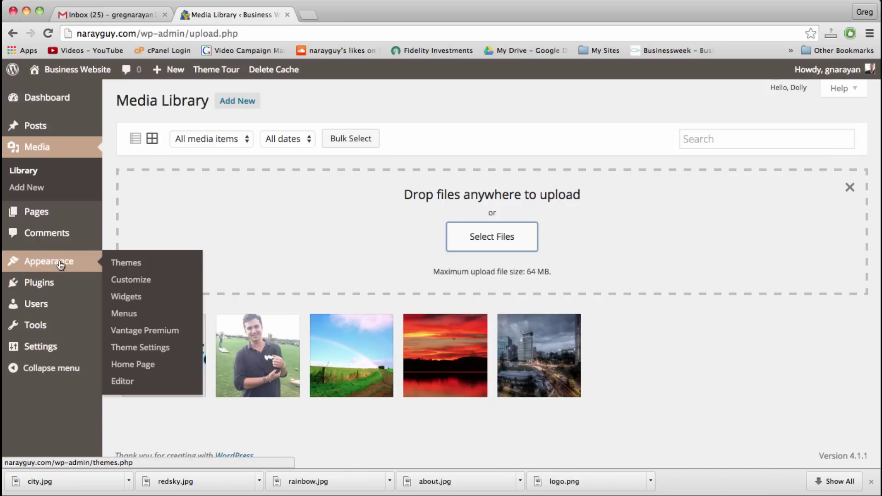
{"action": "left_click", "coordinate": [144, 353]}
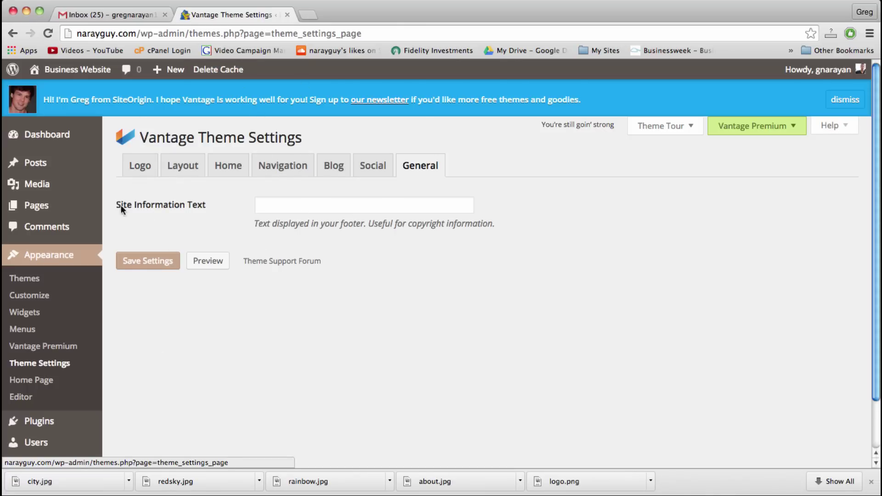
{"action": "left_click", "coordinate": [138, 169]}
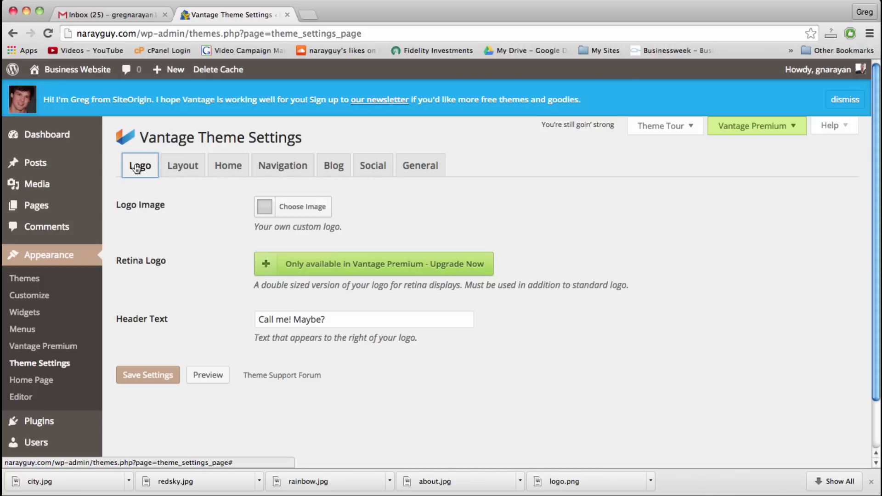
{"action": "left_click", "coordinate": [303, 211]}
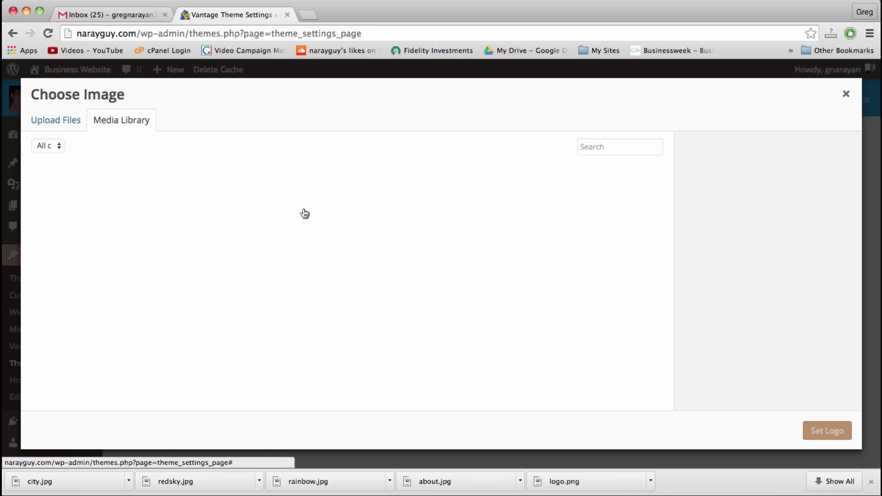
{"action": "left_click", "coordinate": [75, 202]}
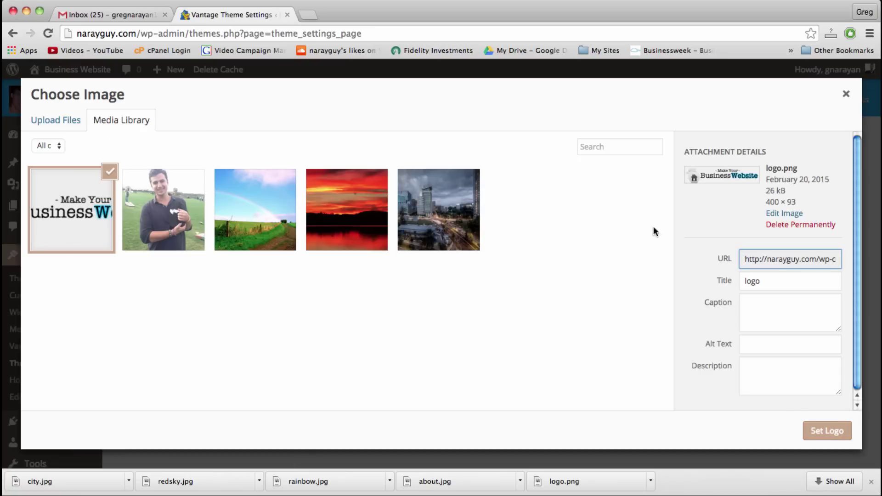
{"action": "left_click", "coordinate": [829, 429]}
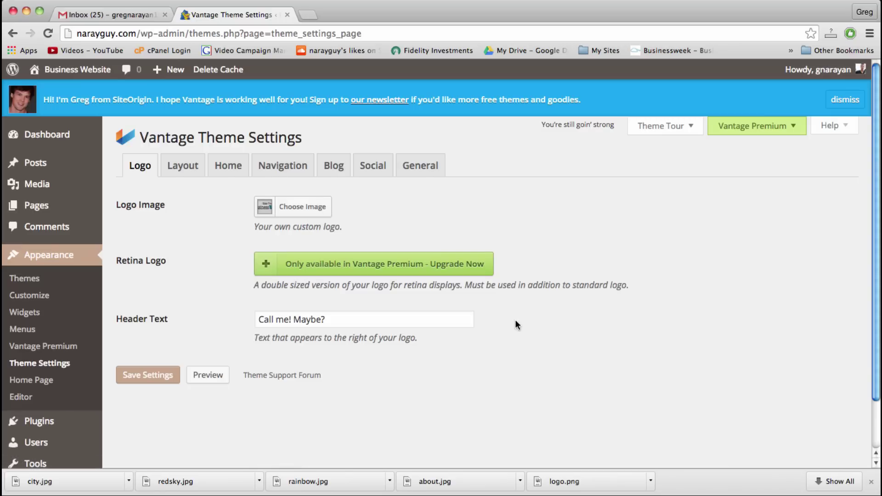
{"action": "left_click", "coordinate": [147, 375]}
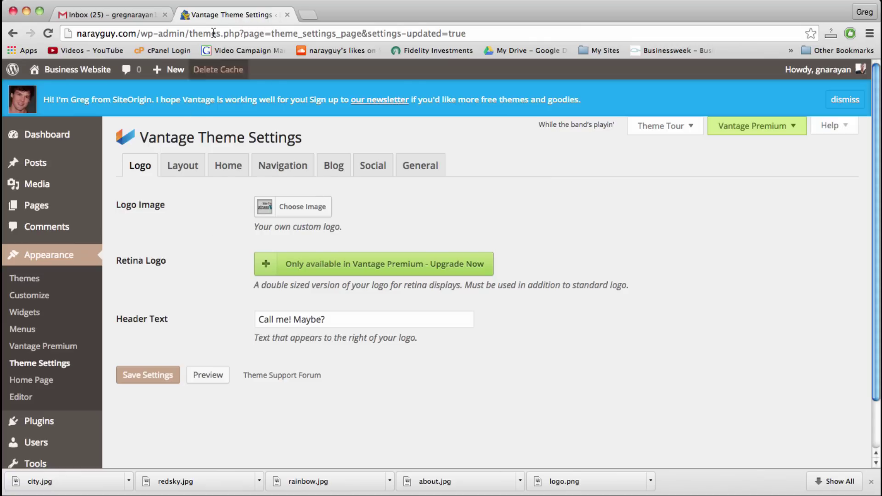
- Open the Business Website homepage in a new tab to see the logo
{"action": "right_click", "coordinate": [98, 75]}
{"action": "left_click", "coordinate": [326, 14]}
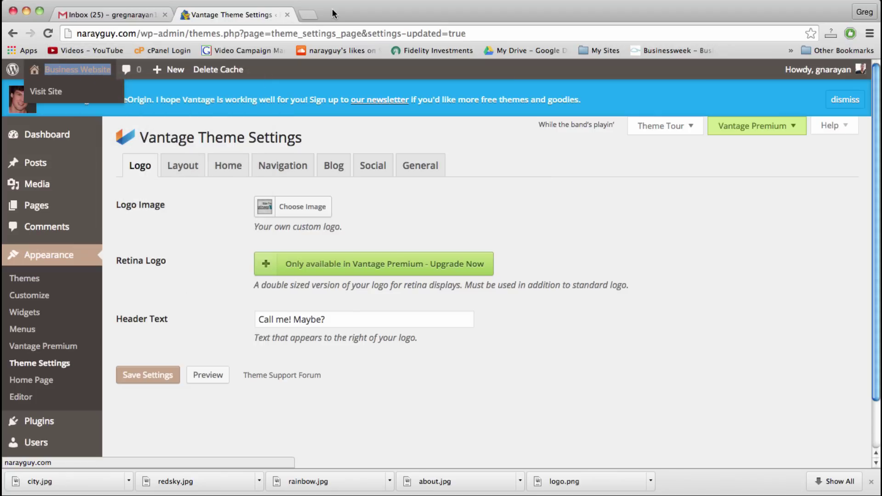
{"action": "left_click", "coordinate": [336, 14]}
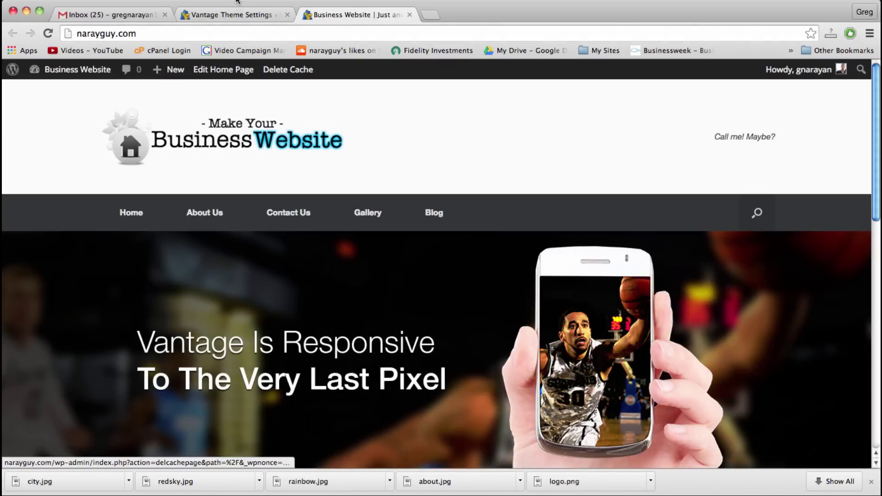
- On the live homepage tab, go to the About Us page
{"action": "left_click", "coordinate": [238, 15]}
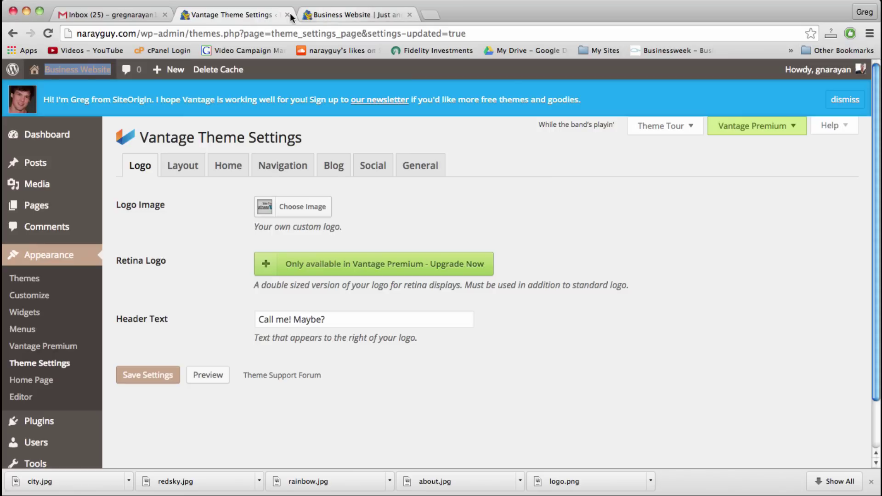
{"action": "left_click", "coordinate": [317, 15]}
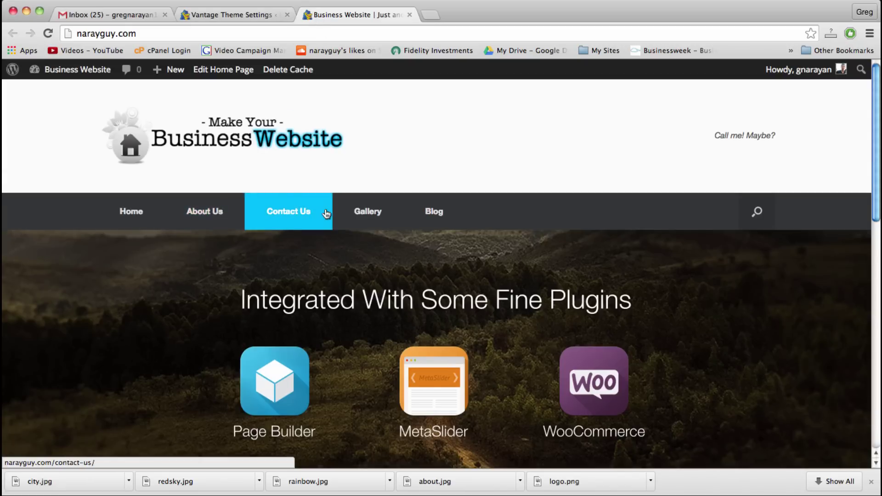
{"action": "scroll", "coordinate": [327, 212], "scroll_direction": "down", "scroll_amount": 1}
{"action": "scroll", "coordinate": [326, 213], "scroll_direction": "down", "scroll_amount": 8}
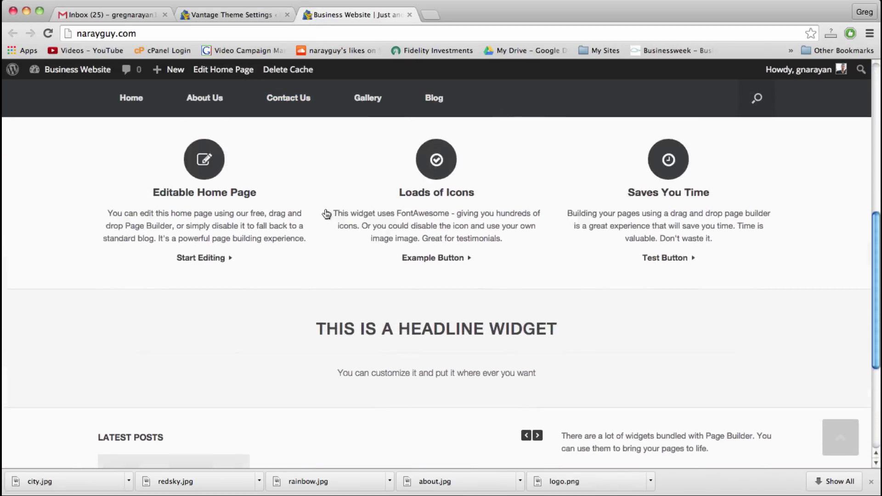
{"action": "scroll", "coordinate": [205, 132], "scroll_direction": "up", "scroll_amount": 10}
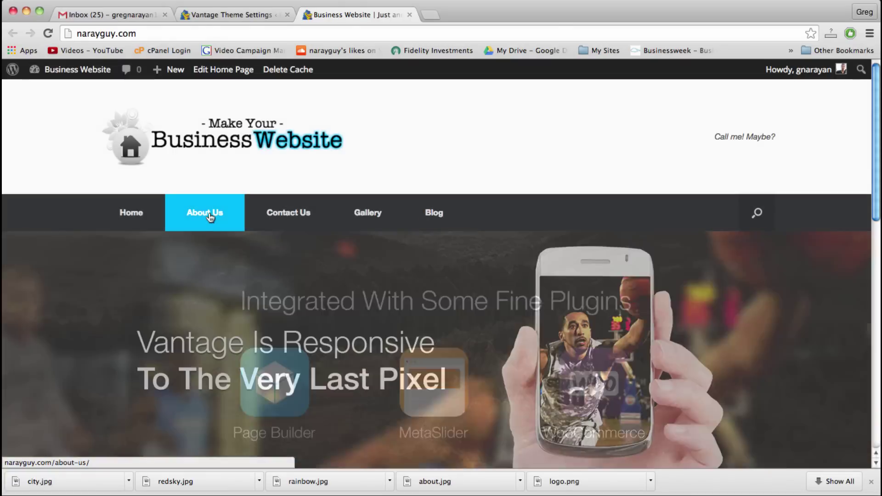
{"action": "left_click", "coordinate": [208, 215]}
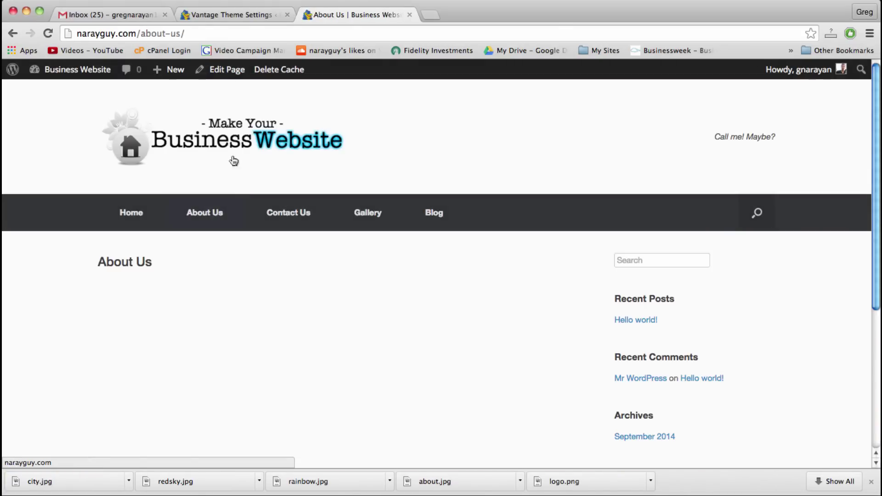
- Edit the About Us page and bring up the Insert Media library
{"action": "left_click", "coordinate": [217, 69]}
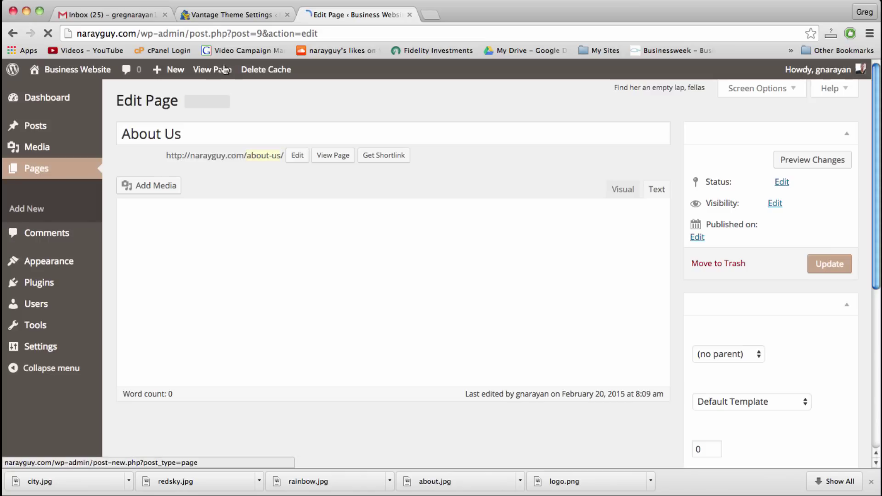
{"action": "left_click", "coordinate": [234, 274]}
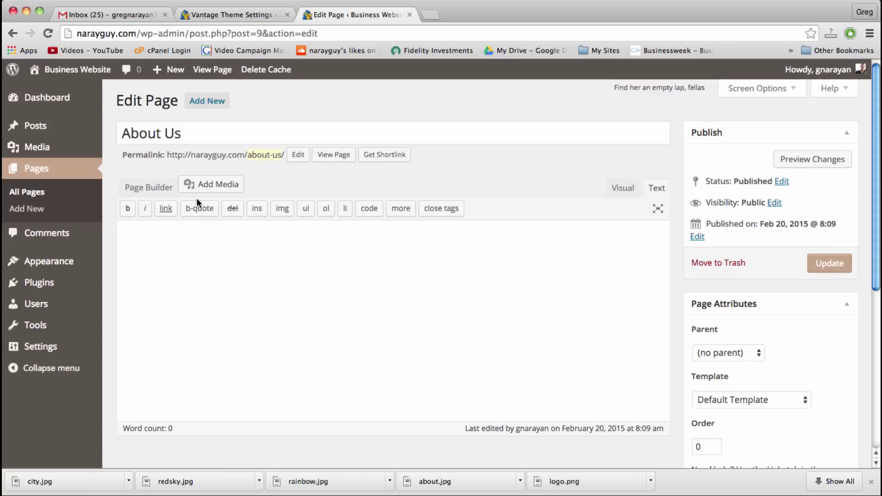
{"action": "left_click", "coordinate": [216, 186]}
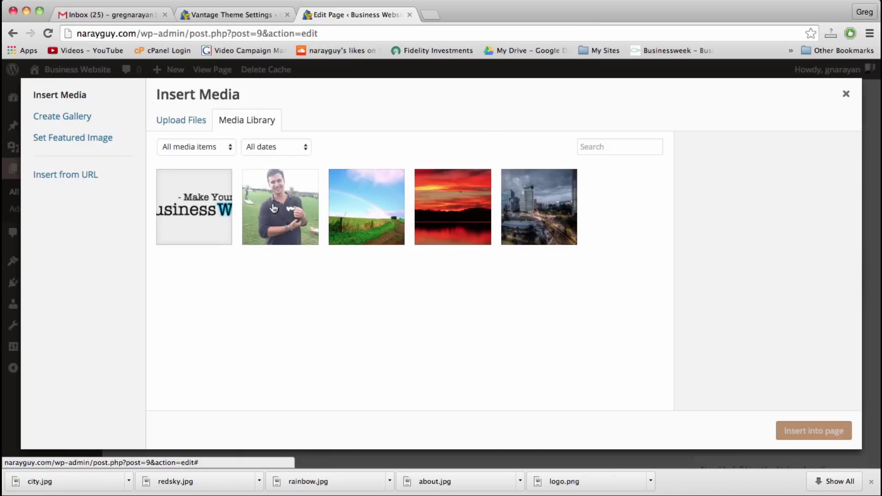
- Select the about.jpg photo in the Insert Media dialog
{"action": "left_click", "coordinate": [280, 216]}
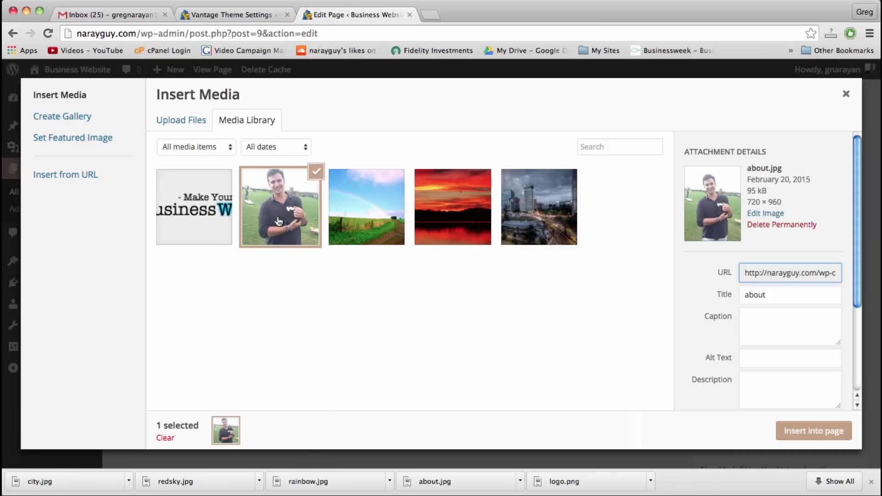
{"action": "left_click", "coordinate": [312, 174]}
{"action": "left_click", "coordinate": [307, 202]}
{"action": "scroll", "coordinate": [774, 349], "scroll_direction": "down", "scroll_amount": 5}
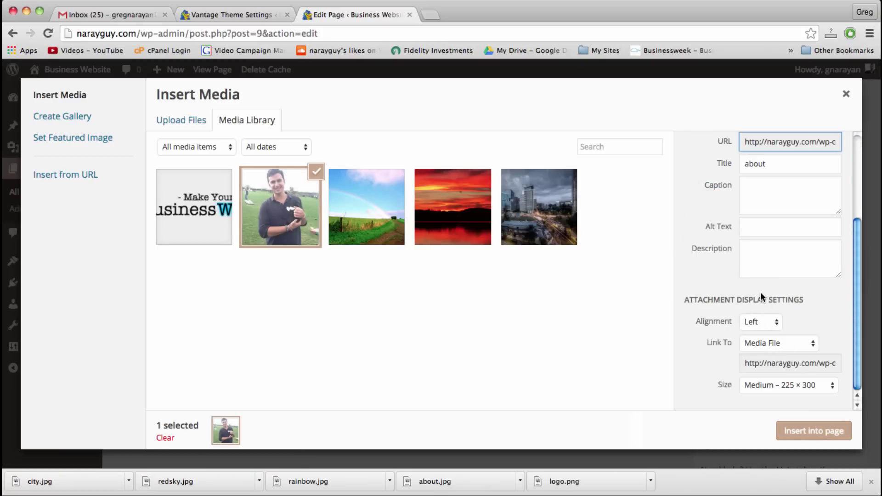
- Insert it with Left alignment, a Media File link and Medium size
{"action": "left_click", "coordinate": [772, 324]}
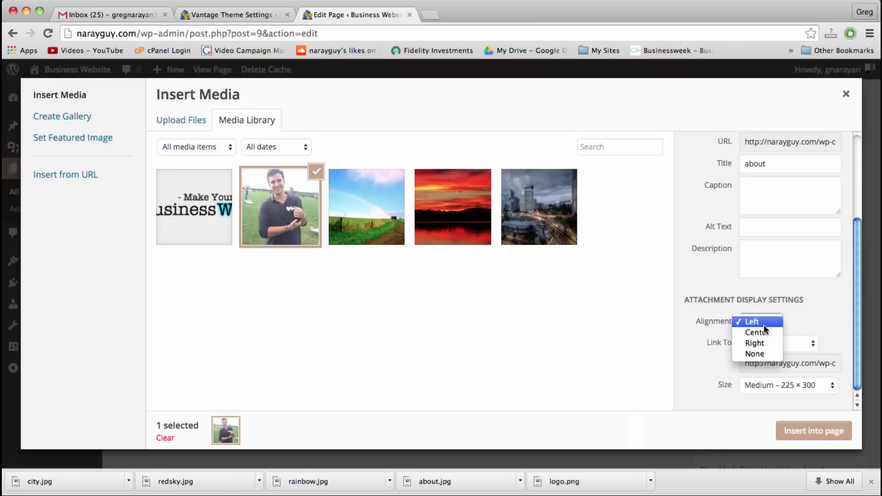
{"action": "left_click", "coordinate": [763, 324]}
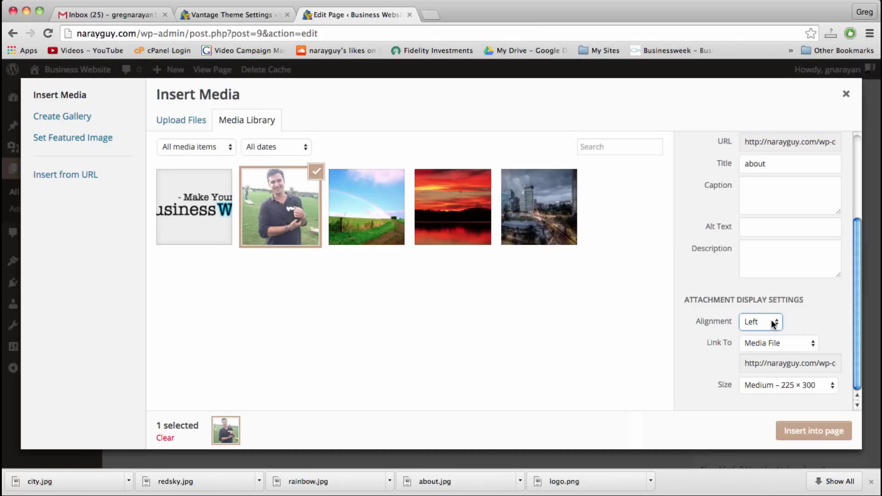
{"action": "left_click", "coordinate": [774, 324]}
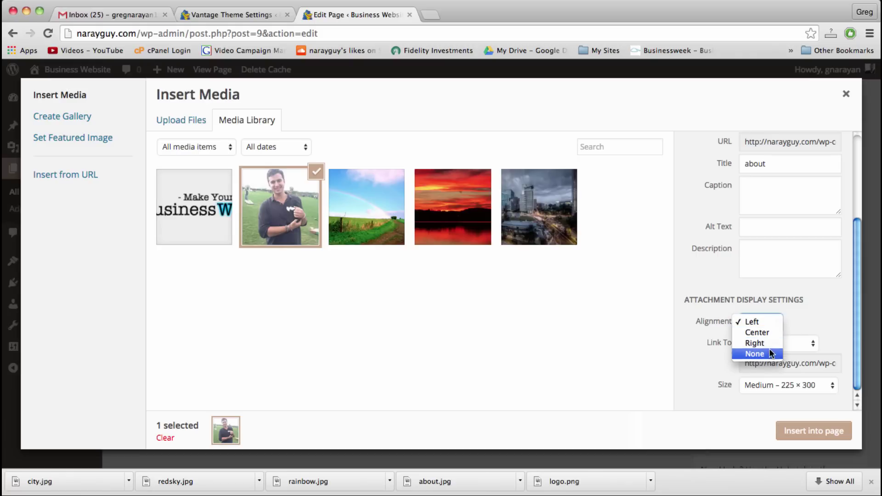
{"action": "left_click", "coordinate": [762, 321]}
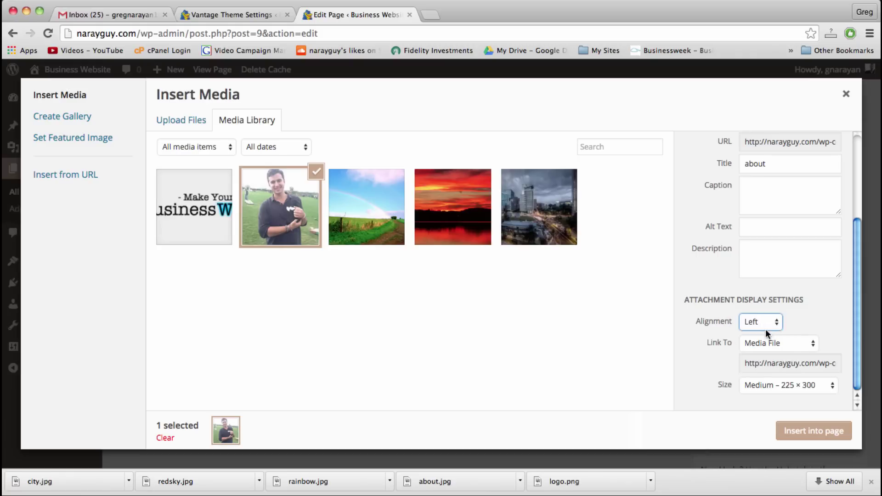
{"action": "left_click", "coordinate": [773, 340]}
{"action": "left_click", "coordinate": [773, 341]}
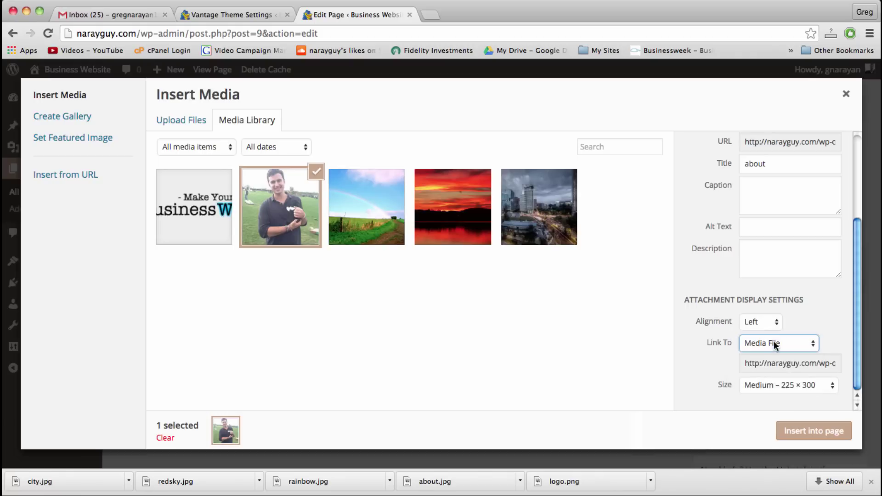
{"action": "left_click", "coordinate": [789, 385]}
{"action": "left_click", "coordinate": [789, 386]}
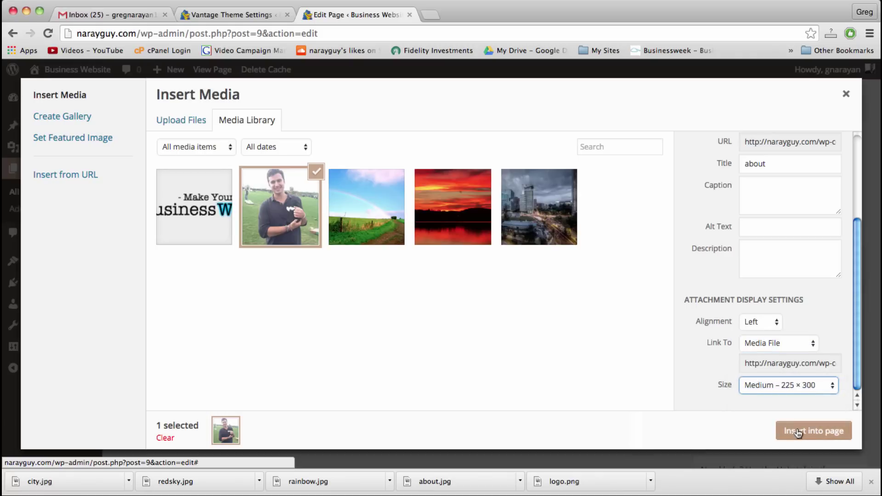
{"action": "left_click", "coordinate": [798, 432]}
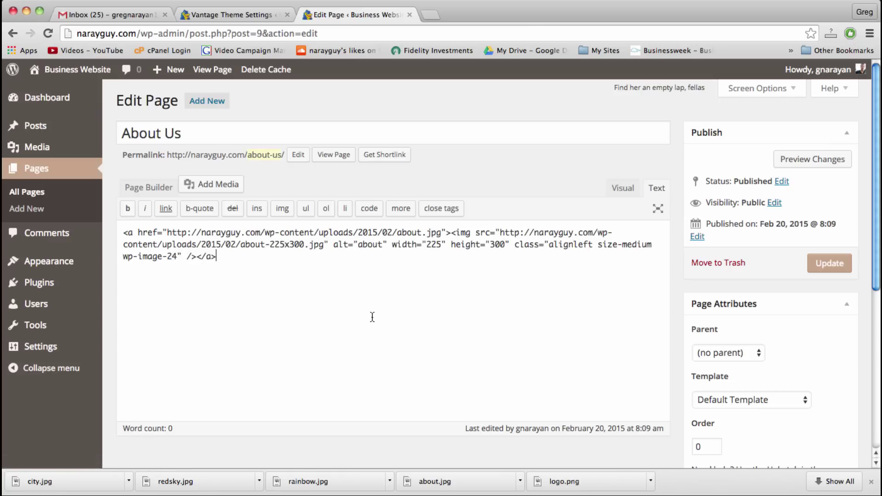
- Add blank lines under the image, select the guide's intro from 'Firstly' to 'welcome!', then return to the editor
{"action": "key", "text": "Return"}
{"action": "key", "text": "Return"}
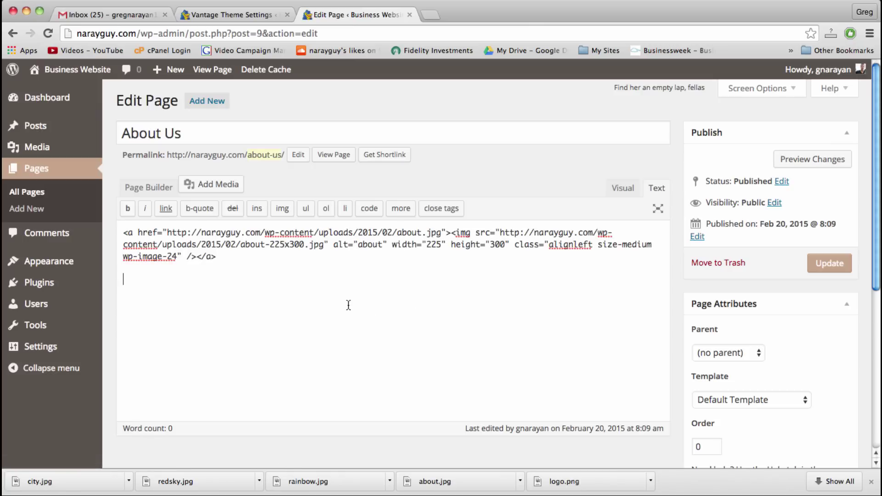
{"action": "key", "text": "ctrl+Up"}
{"action": "left_click", "coordinate": [650, 175]}
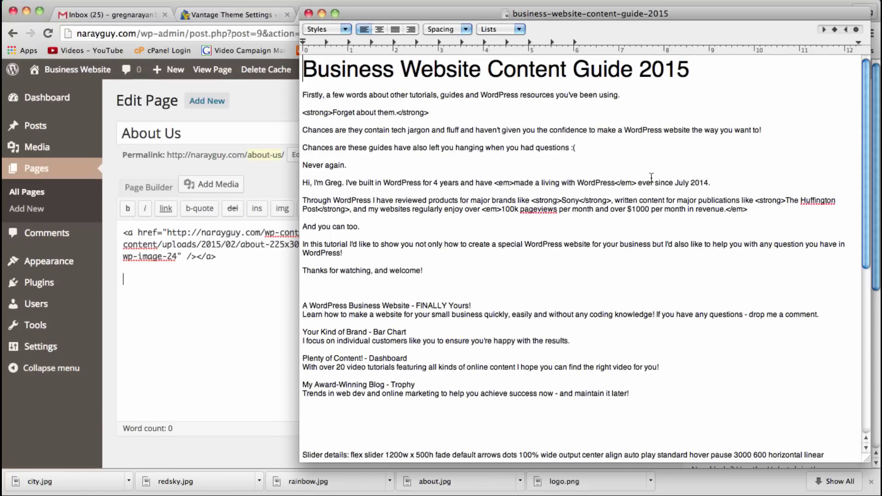
{"action": "left_click_drag", "start_coordinate": [442, 269], "coordinate": [298, 94]}
{"action": "key", "text": "super+c"}
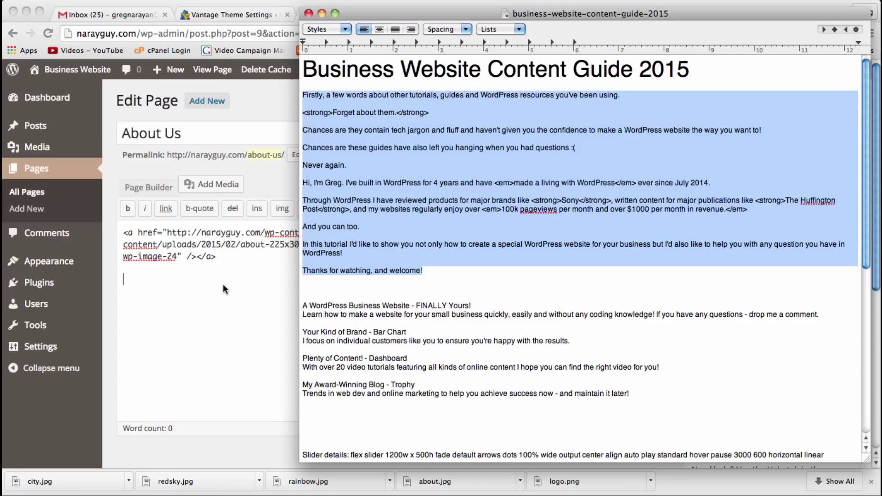
{"action": "left_click", "coordinate": [564, 202]}
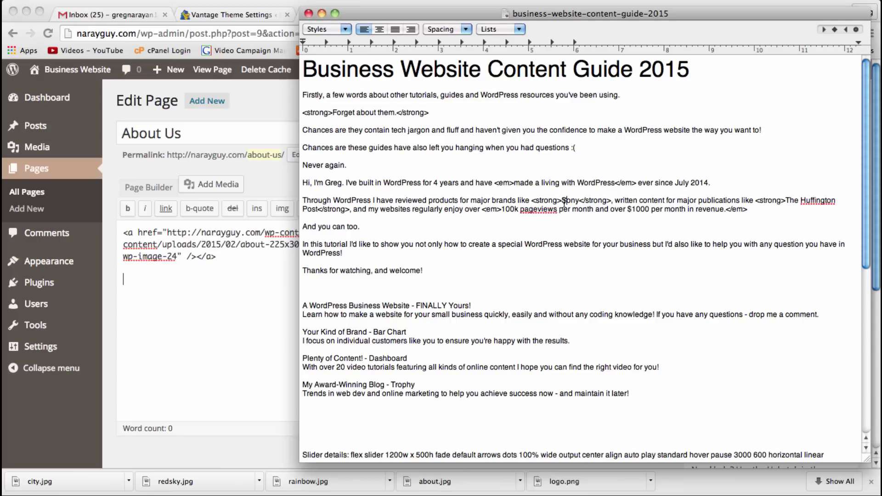
{"action": "left_click", "coordinate": [530, 256]}
{"action": "left_click", "coordinate": [271, 280]}
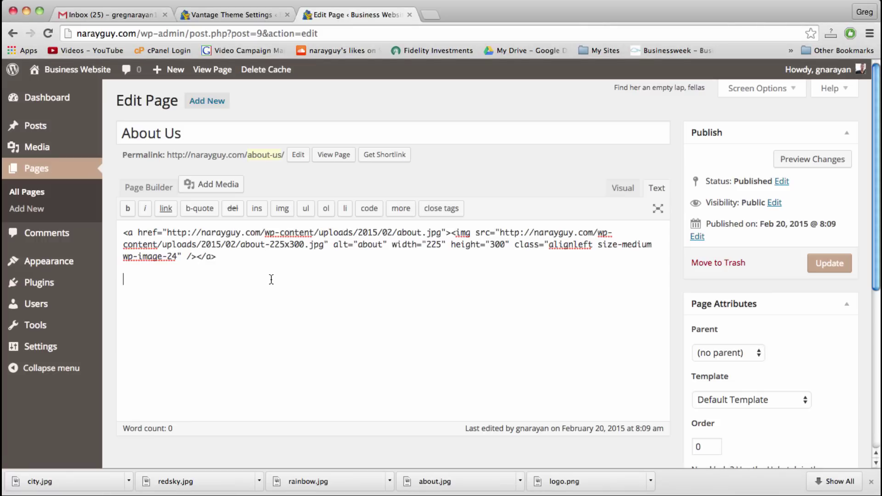
- Paste the introduction text into the About Us content and update the page
{"action": "key", "text": "super+v"}
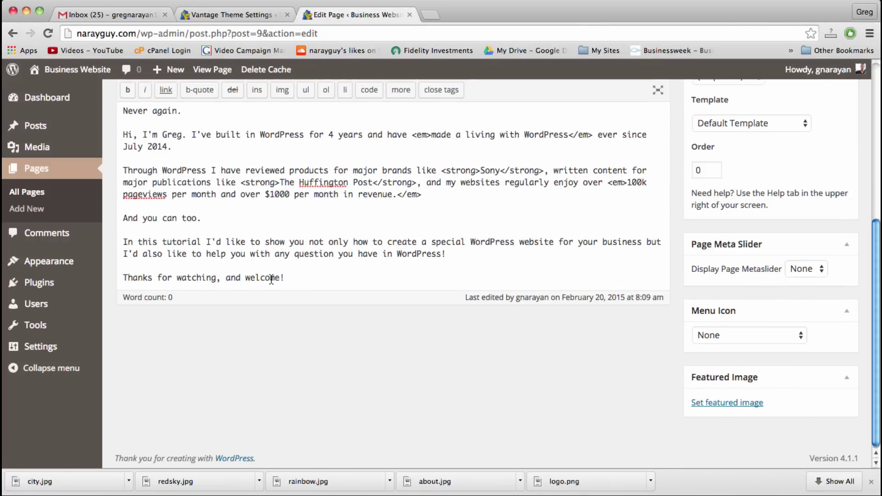
{"action": "scroll", "coordinate": [271, 279], "scroll_direction": "up", "scroll_amount": 5}
{"action": "scroll", "coordinate": [271, 279], "scroll_direction": "up", "scroll_amount": 2}
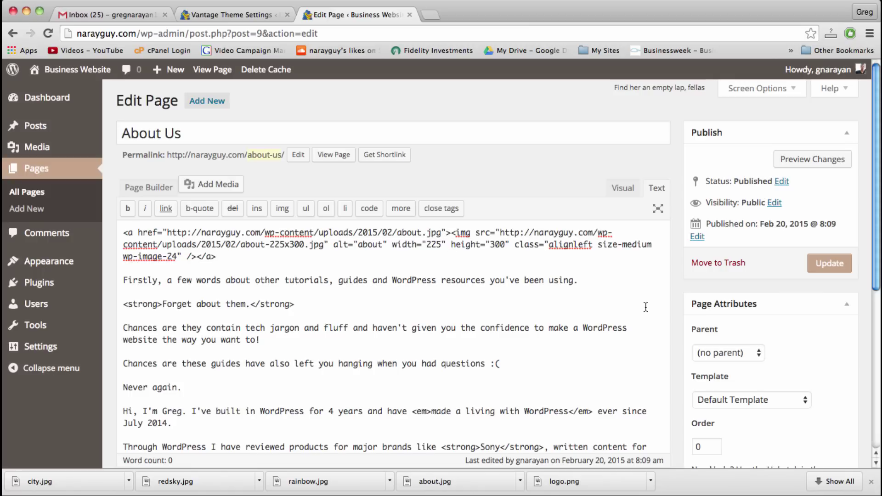
{"action": "left_click", "coordinate": [814, 264]}
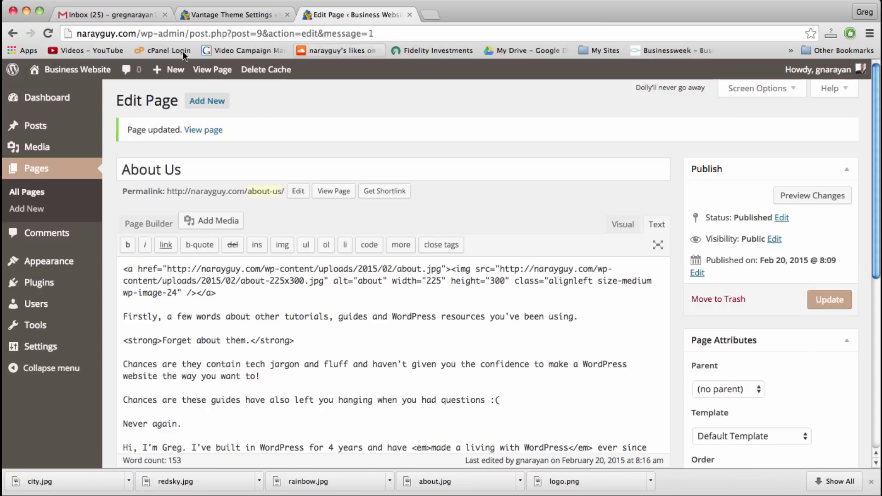
- Review the live About Us page, then reopen it in the editor
{"action": "mouse_move", "coordinate": [102, 73]}
{"action": "left_click", "coordinate": [202, 77]}
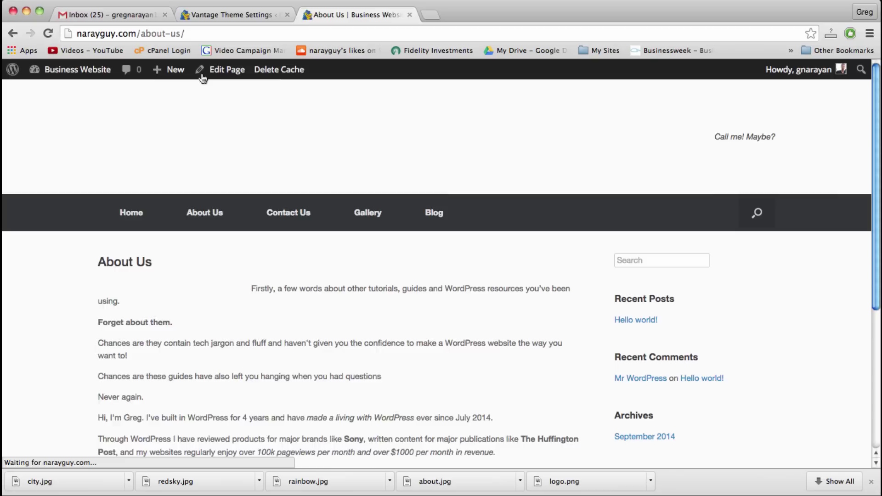
{"action": "scroll", "coordinate": [296, 337], "scroll_direction": "down", "scroll_amount": 3}
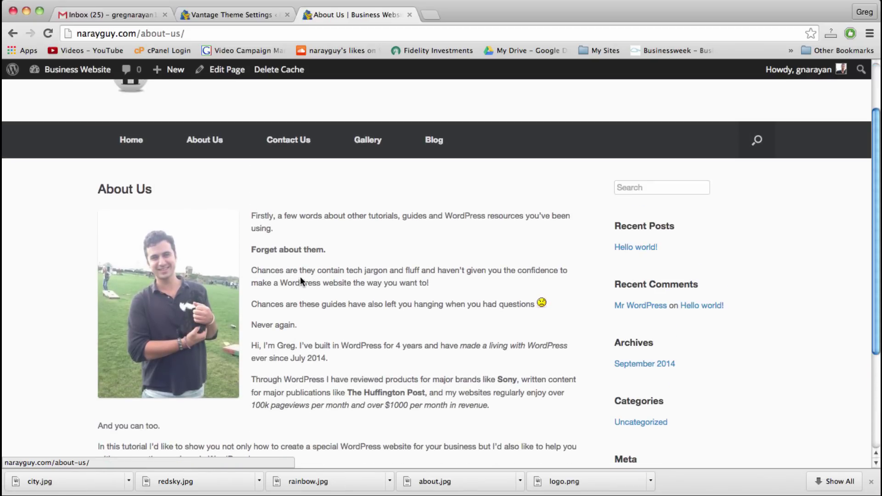
{"action": "scroll", "coordinate": [299, 276], "scroll_direction": "down", "scroll_amount": 3}
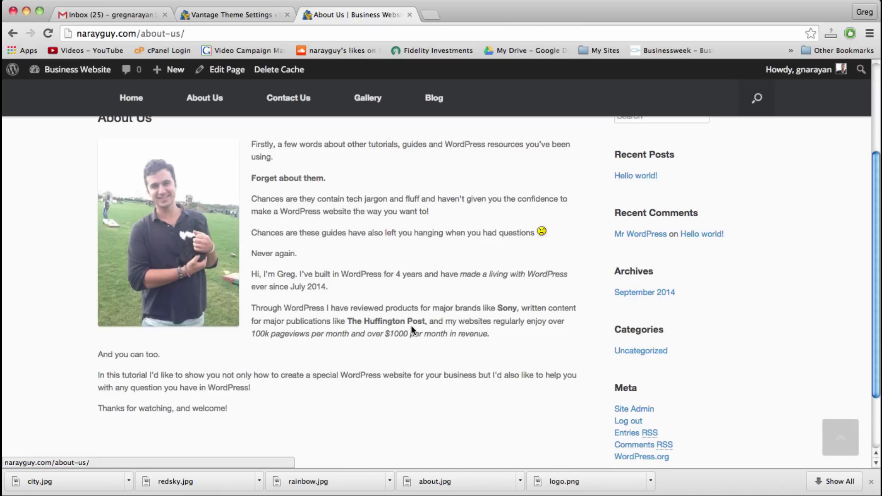
{"action": "scroll", "coordinate": [411, 325], "scroll_direction": "up", "scroll_amount": 5}
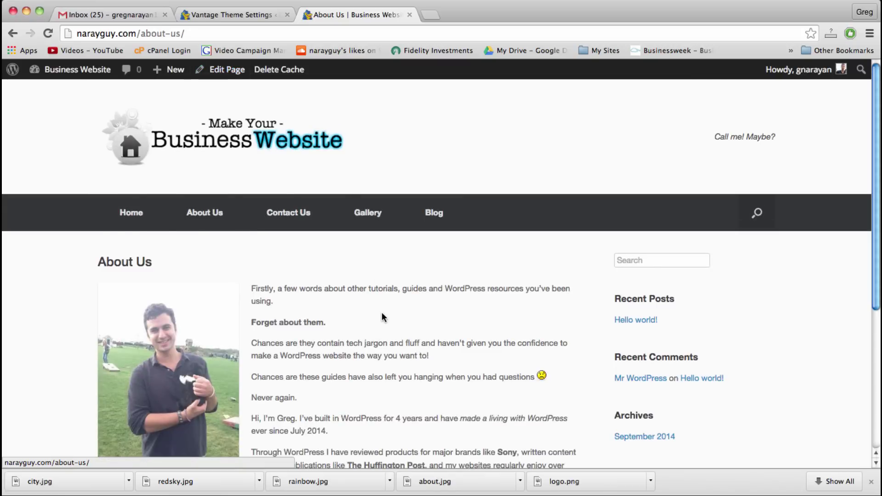
{"action": "left_click", "coordinate": [228, 74]}
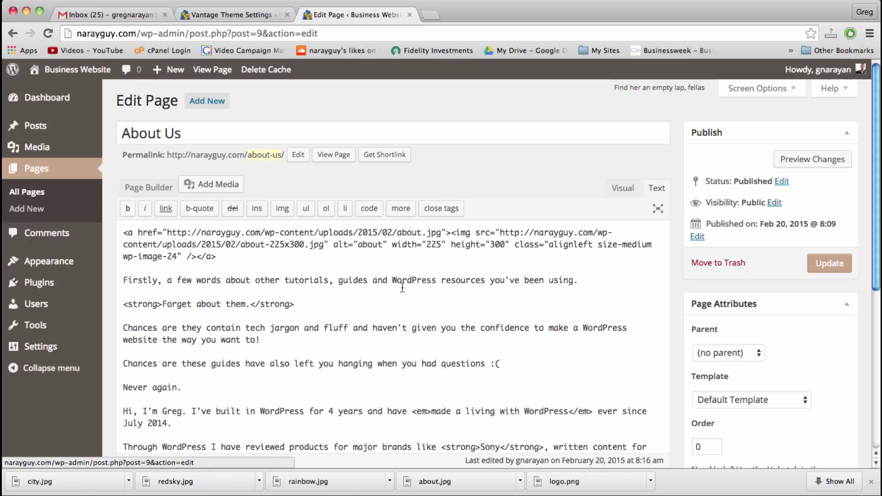
- Switch the About Us editor to the Visual view to review the formatted text
{"action": "left_click", "coordinate": [618, 245]}
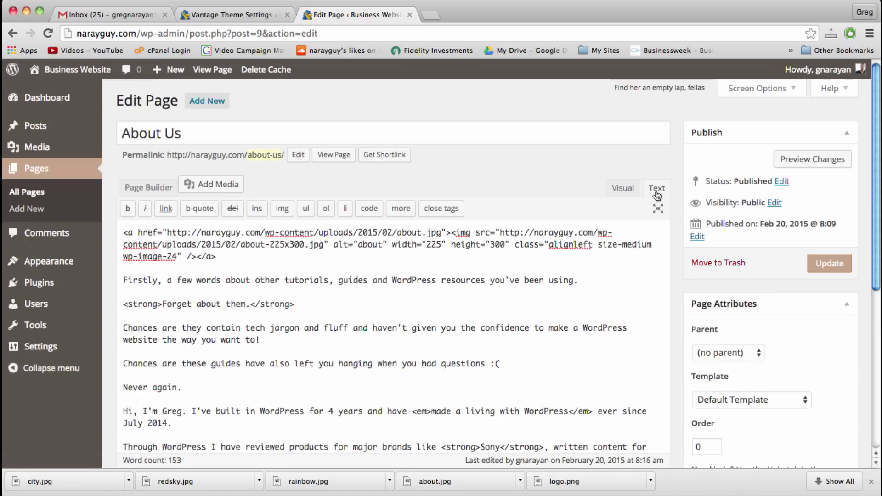
{"action": "left_click", "coordinate": [623, 189]}
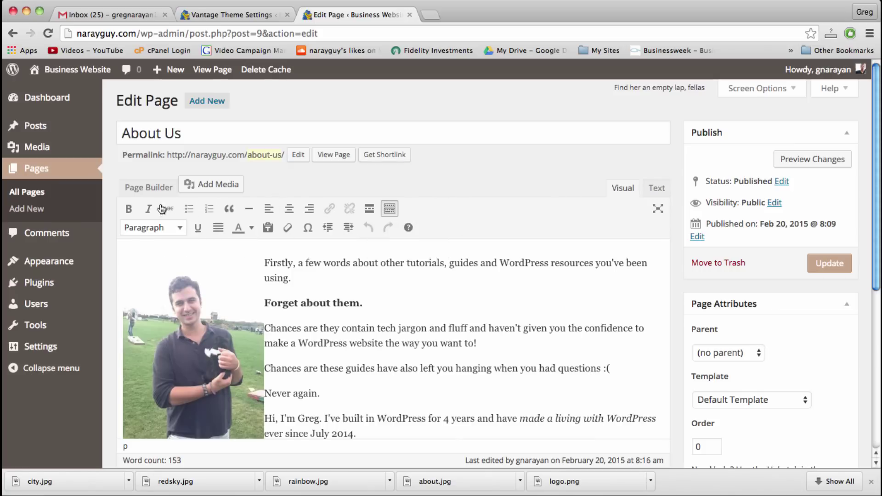
{"action": "left_click", "coordinate": [371, 298]}
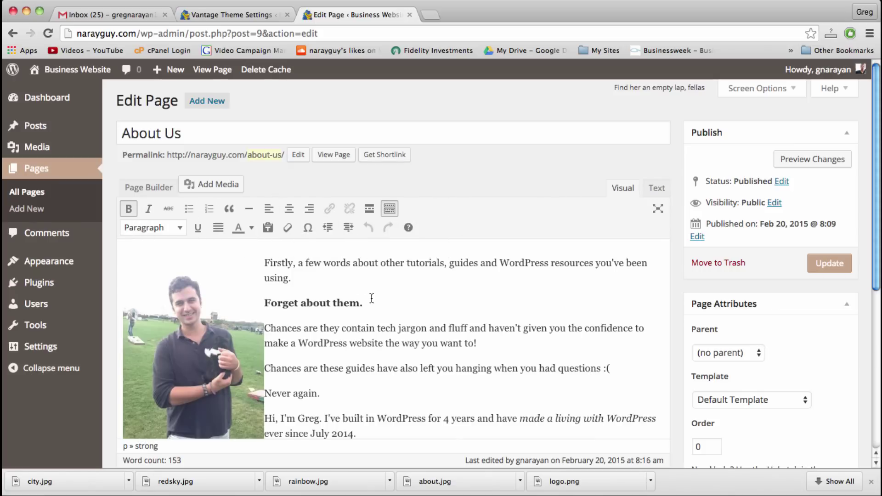
- Go from the live About Us page to Contact Us and open it for editing
{"action": "left_click", "coordinate": [330, 156]}
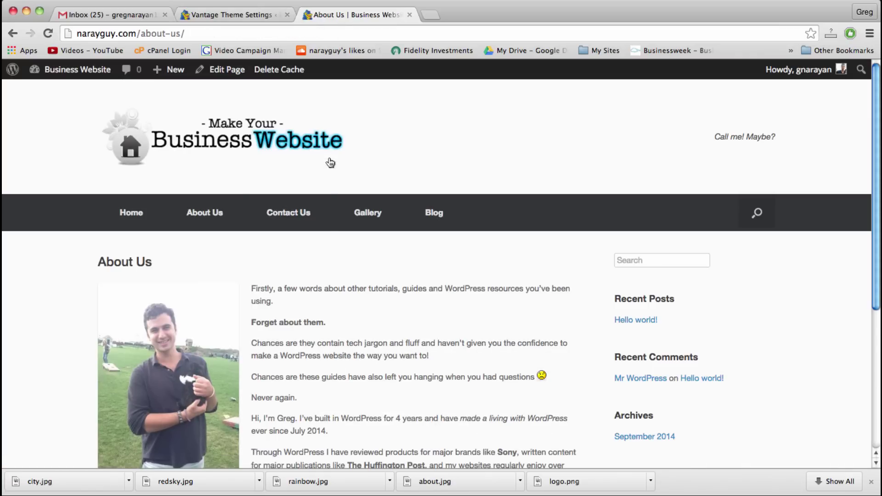
{"action": "left_click", "coordinate": [289, 215]}
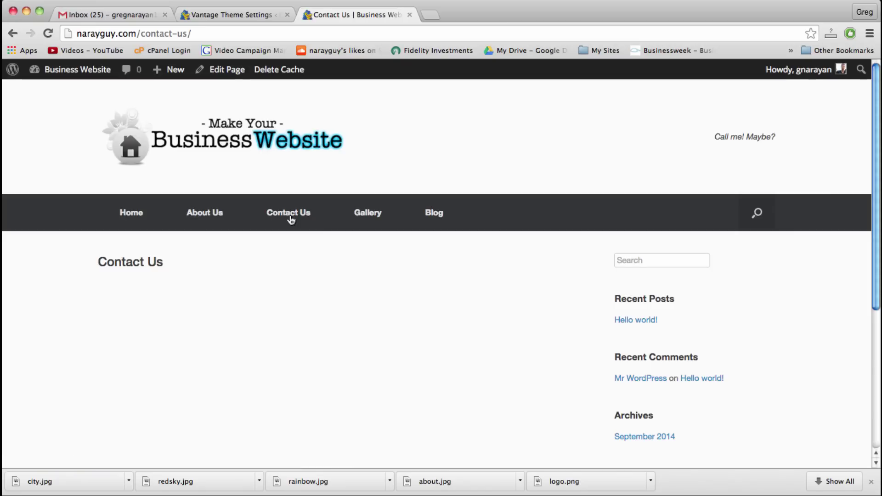
{"action": "left_click", "coordinate": [234, 71]}
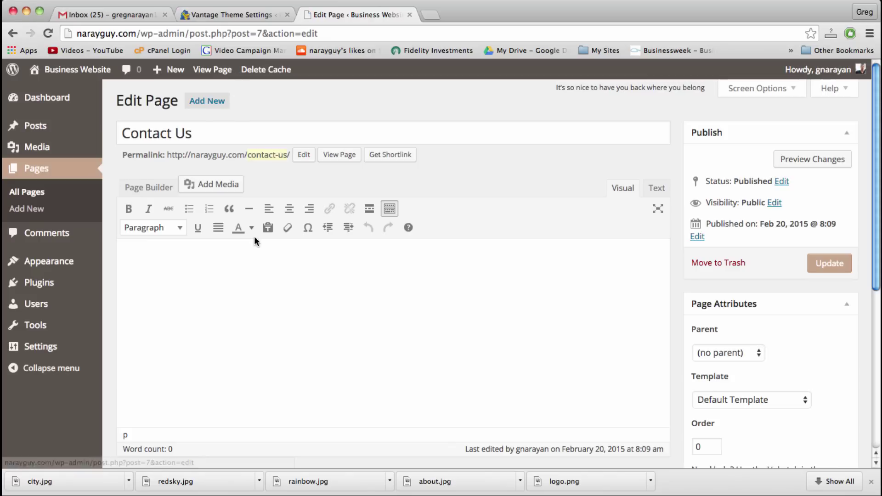
- Place the caret in the empty Contact Us page body, then go to Plugins > Add New
{"action": "left_click", "coordinate": [269, 275]}
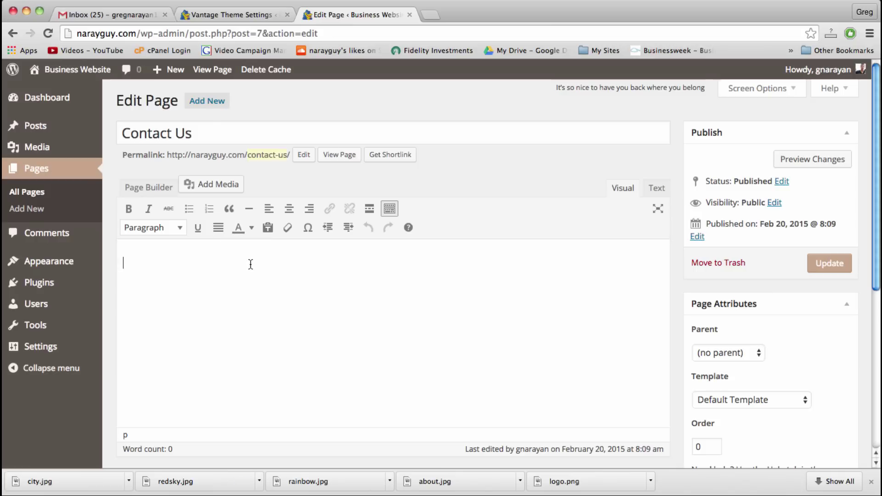
{"action": "left_click", "coordinate": [214, 265]}
{"action": "mouse_move", "coordinate": [68, 262]}
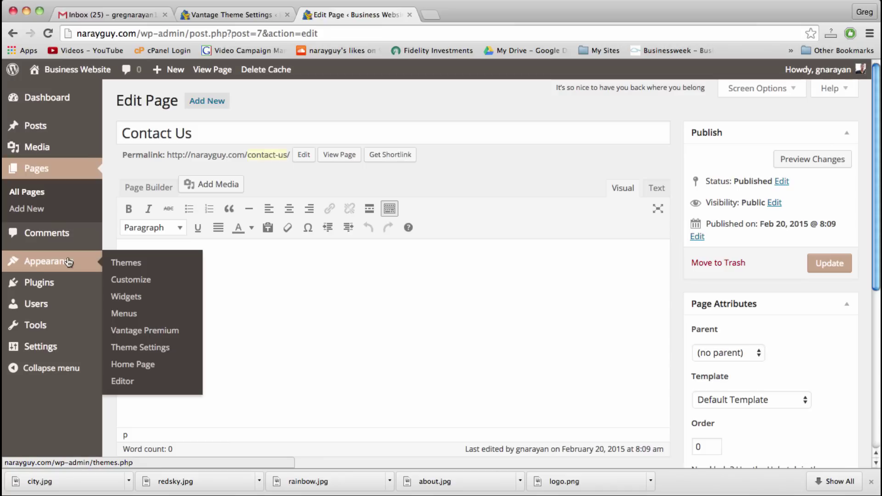
{"action": "mouse_move", "coordinate": [59, 284]}
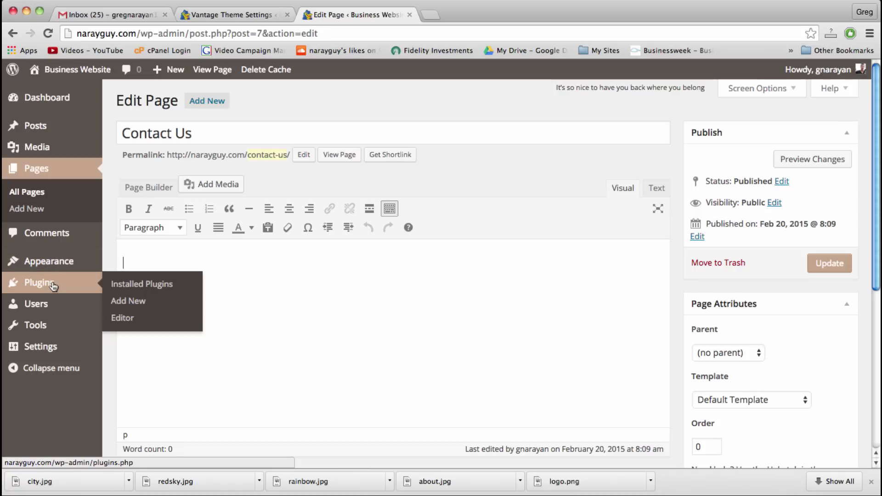
{"action": "left_click", "coordinate": [130, 303]}
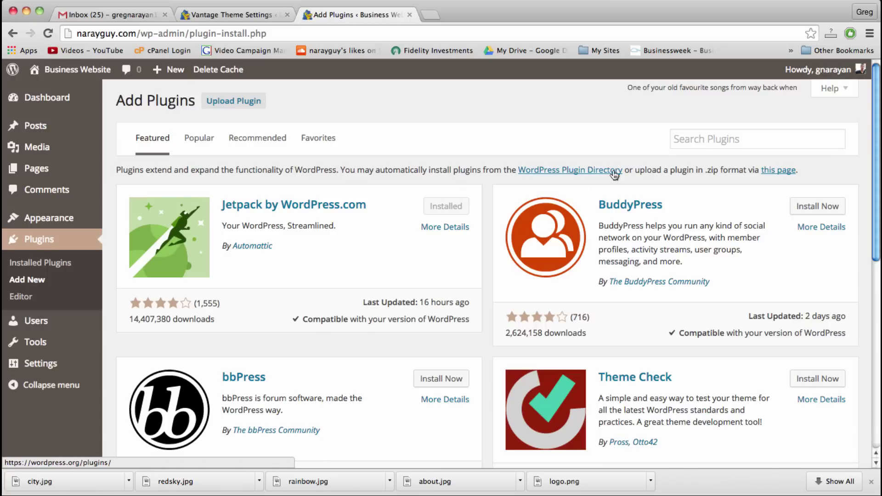
- Search plugins for 'contact form', then install and activate Contact Form 7
{"action": "left_click", "coordinate": [694, 136]}
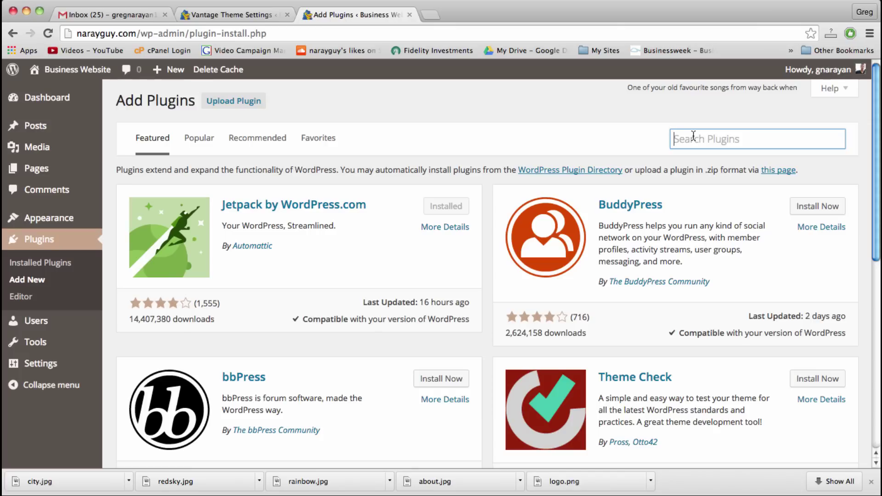
{"action": "type", "text": "contact form 7"}
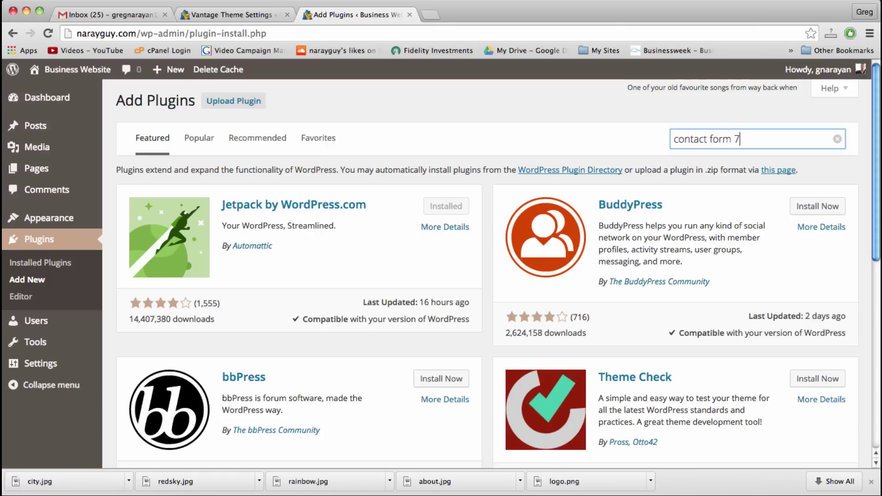
{"action": "key", "text": "Return"}
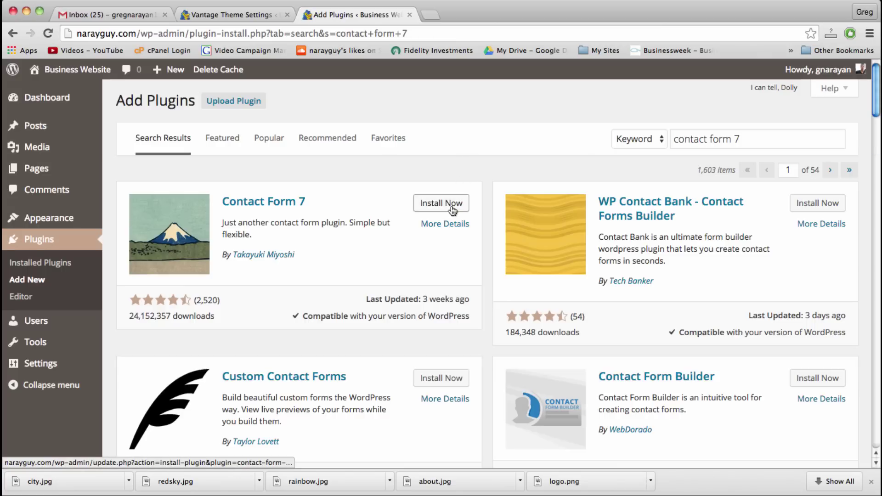
{"action": "left_click", "coordinate": [452, 208]}
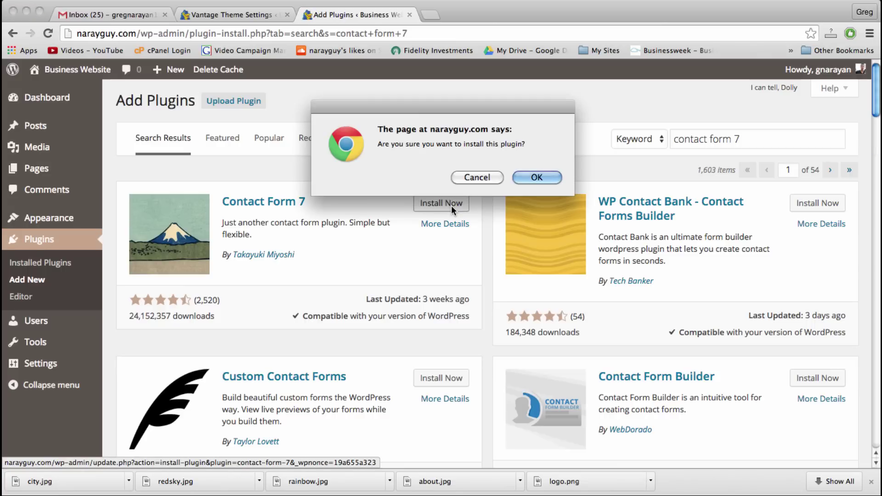
{"action": "left_click", "coordinate": [535, 178]}
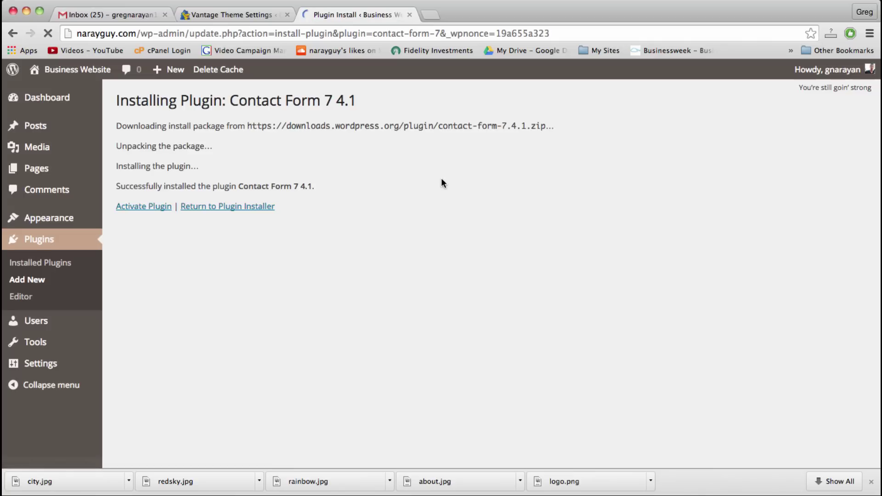
{"action": "left_click", "coordinate": [153, 207]}
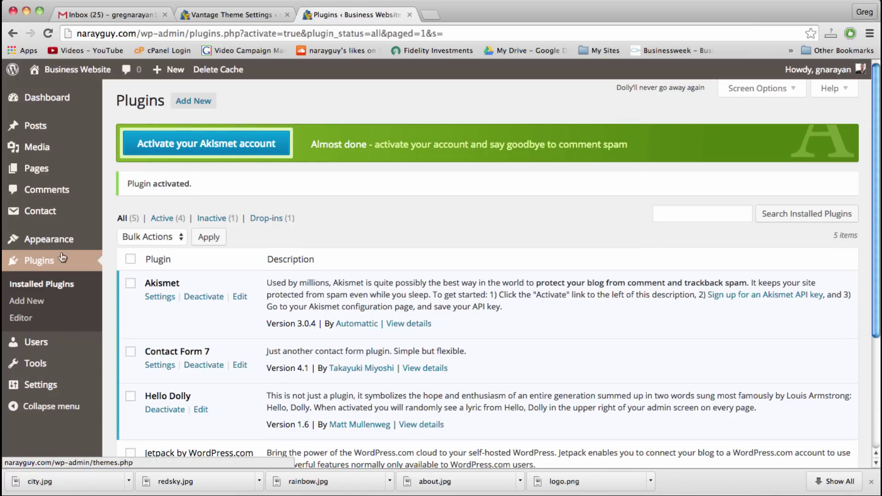
- Open Contact form 1 from the Contact Forms list
{"action": "mouse_move", "coordinate": [35, 213]}
{"action": "left_click", "coordinate": [35, 213]}
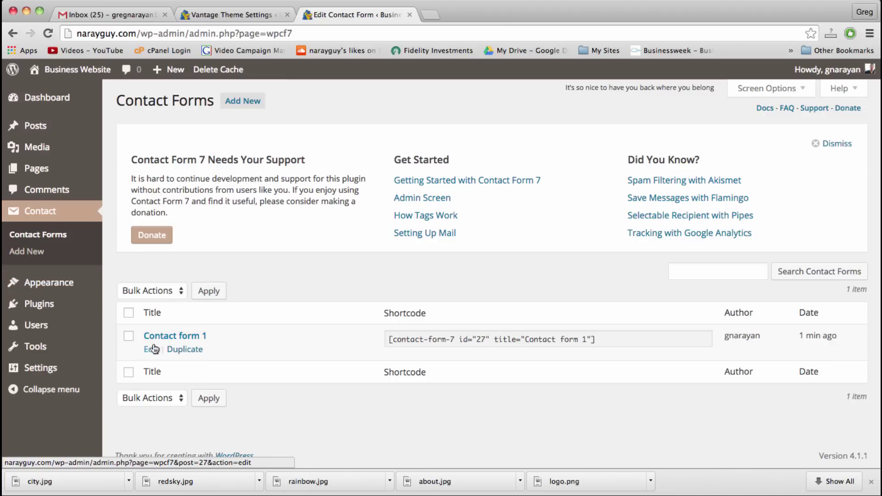
{"action": "left_click", "coordinate": [175, 336]}
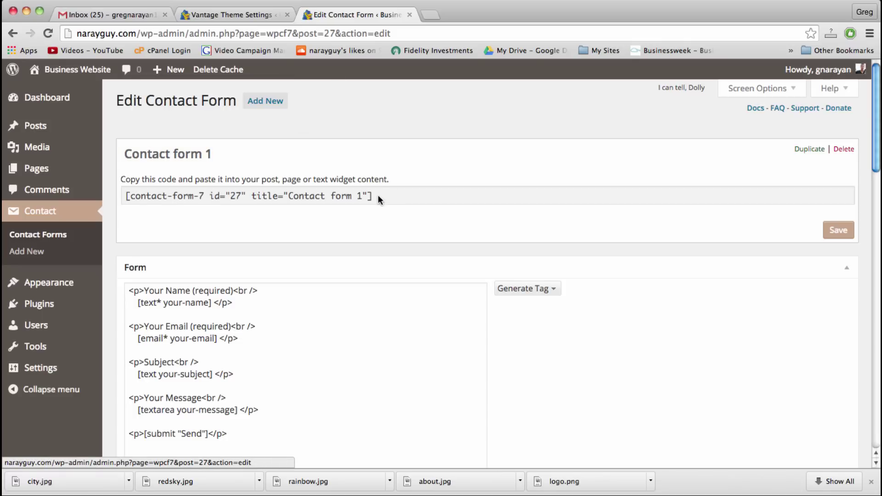
- Copy the form's shortcode (id "27") to the clipboard and go to the Pages list
{"action": "left_click", "coordinate": [385, 195]}
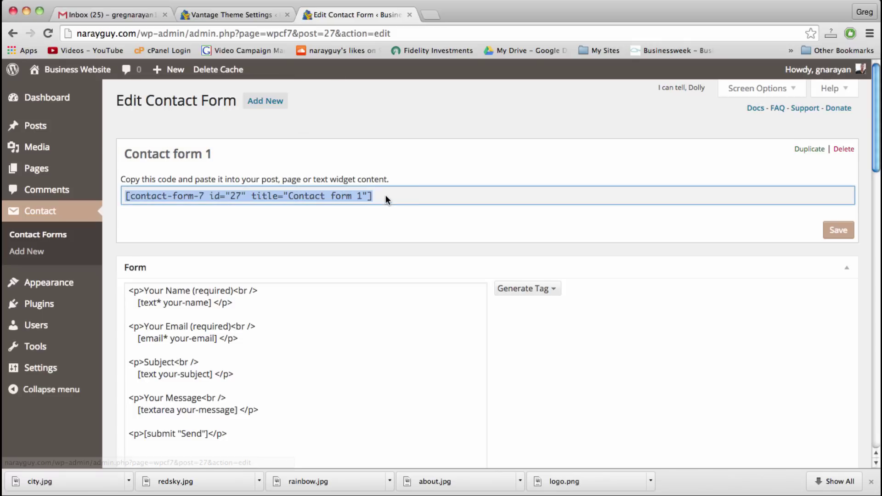
{"action": "right_click", "coordinate": [344, 197]}
{"action": "left_click", "coordinate": [359, 203]}
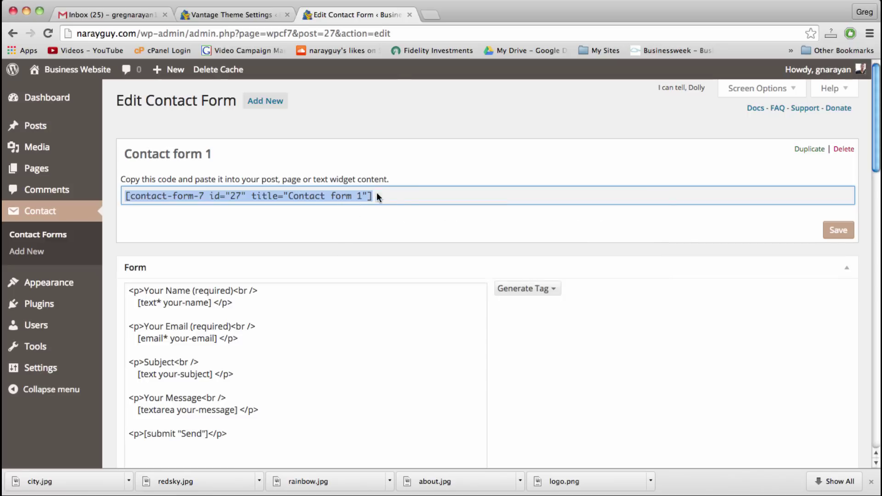
{"action": "left_click", "coordinate": [398, 197]}
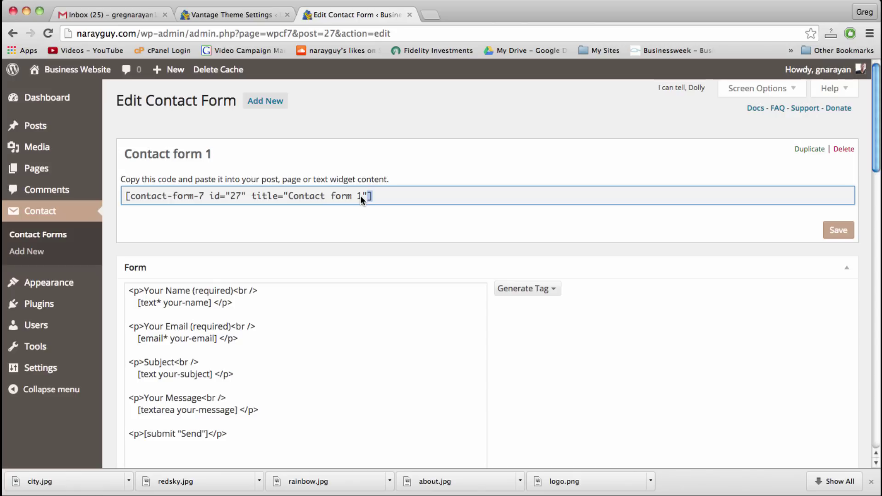
{"action": "left_click", "coordinate": [122, 201]}
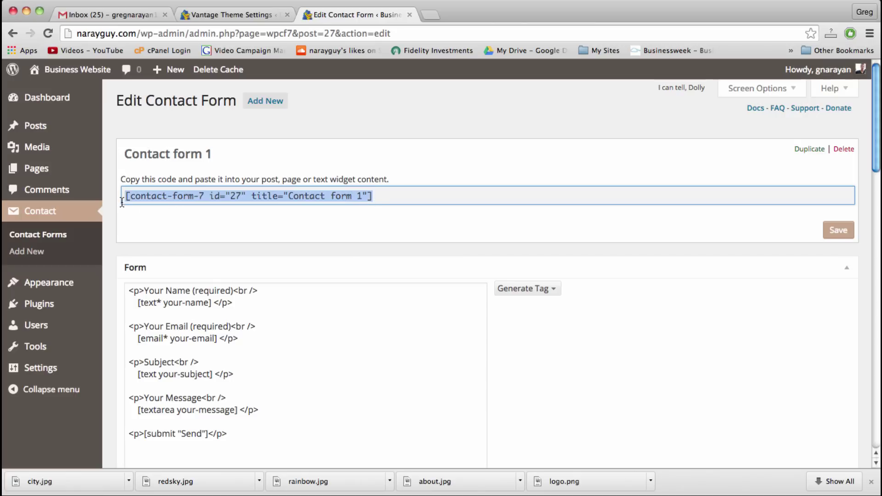
{"action": "right_click", "coordinate": [122, 199]}
{"action": "left_click", "coordinate": [150, 201]}
{"action": "left_click", "coordinate": [55, 172]}
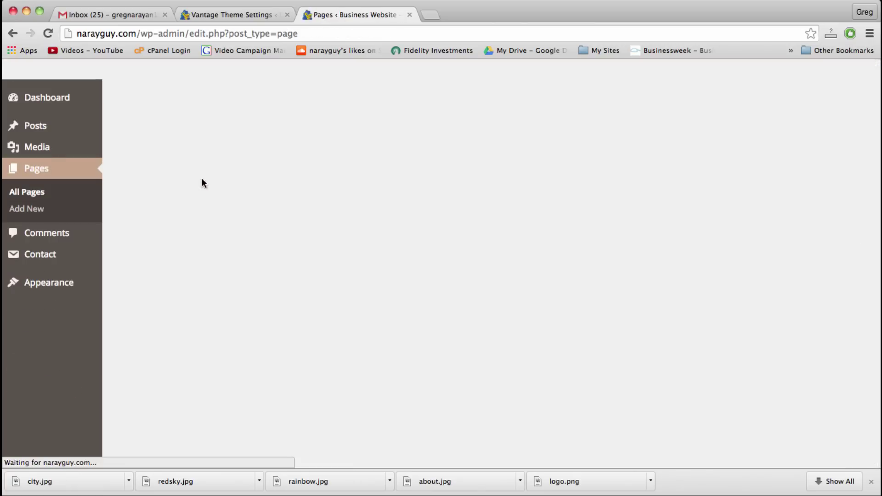
- Paste the Contact form 1 shortcode into the Contact Us page body and view it in Text mode
{"action": "left_click", "coordinate": [151, 281]}
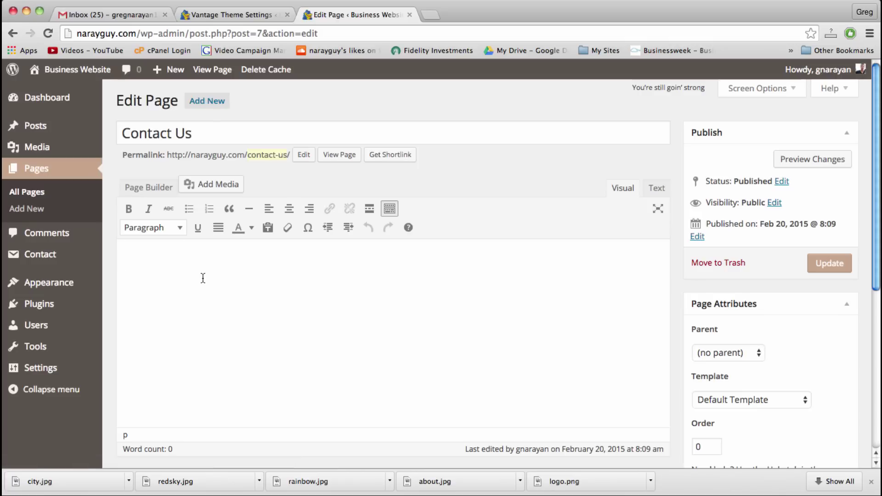
{"action": "key", "text": "super+v"}
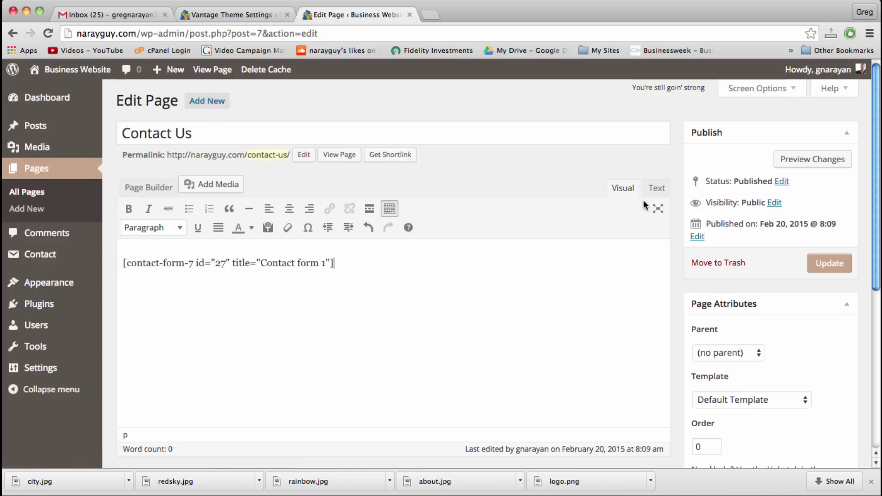
{"action": "left_click", "coordinate": [656, 188]}
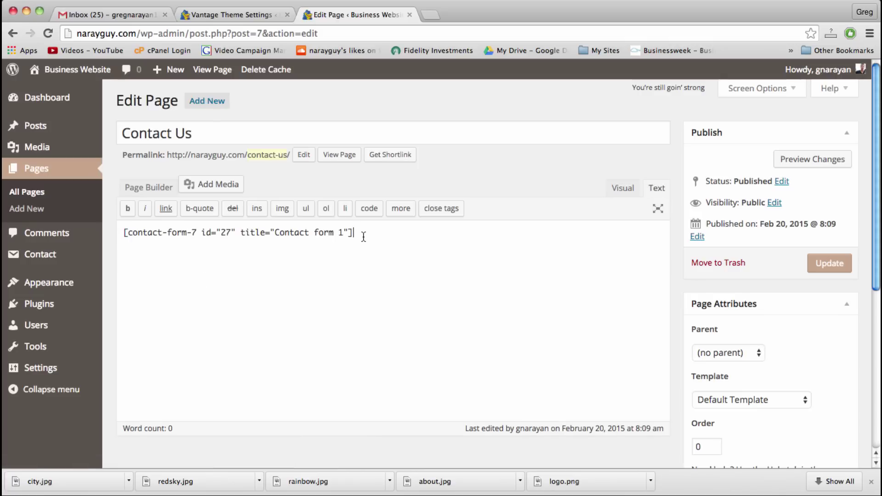
- Update the Contact Us page and view it on the live site
{"action": "left_click", "coordinate": [820, 264]}
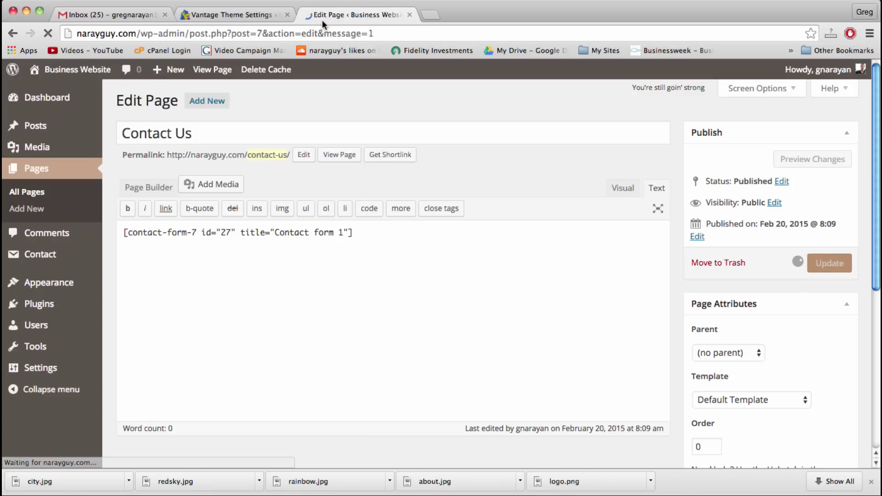
{"action": "left_click", "coordinate": [215, 69]}
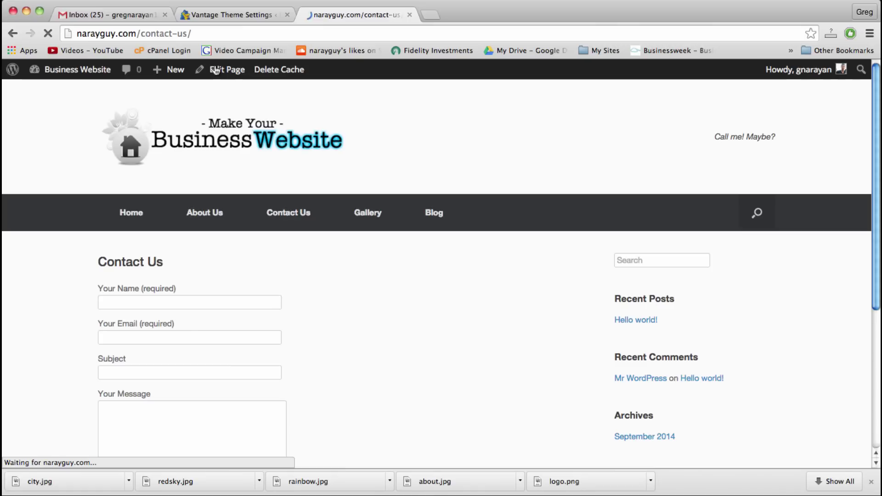
{"action": "scroll", "coordinate": [339, 315], "scroll_direction": "down", "scroll_amount": 1}
{"action": "scroll", "coordinate": [339, 315], "scroll_direction": "down", "scroll_amount": 2}
{"action": "scroll", "coordinate": [339, 315], "scroll_direction": "down", "scroll_amount": 4}
- Test the Name, Email, Subject and Message fields, then return to the Dashboard
{"action": "left_click", "coordinate": [225, 331]}
{"action": "left_click", "coordinate": [173, 239]}
{"action": "left_click", "coordinate": [165, 207]}
{"action": "left_click", "coordinate": [161, 170]}
{"action": "left_click", "coordinate": [165, 202]}
{"action": "left_click", "coordinate": [169, 242]}
{"action": "left_click", "coordinate": [175, 302]}
{"action": "scroll", "coordinate": [175, 301], "scroll_direction": "up", "scroll_amount": 1}
{"action": "scroll", "coordinate": [175, 302], "scroll_direction": "up", "scroll_amount": 3}
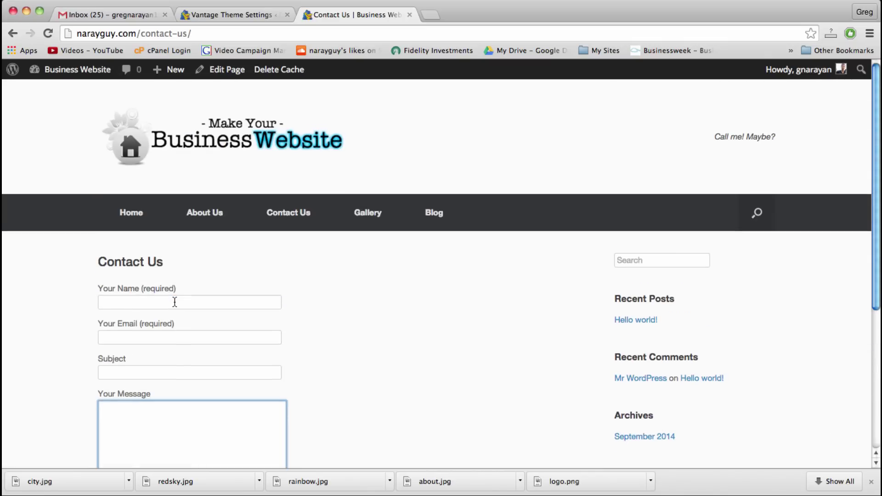
{"action": "scroll", "coordinate": [174, 301], "scroll_direction": "down", "scroll_amount": 6}
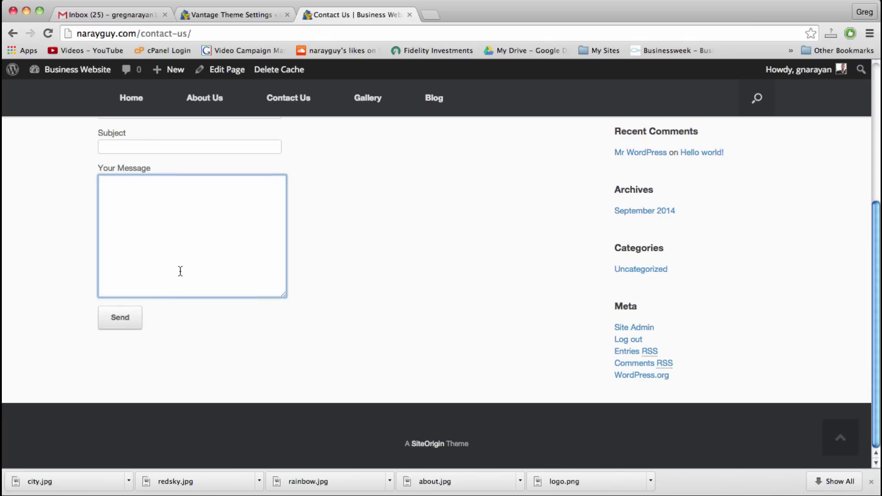
{"action": "scroll", "coordinate": [180, 271], "scroll_direction": "up", "scroll_amount": 3}
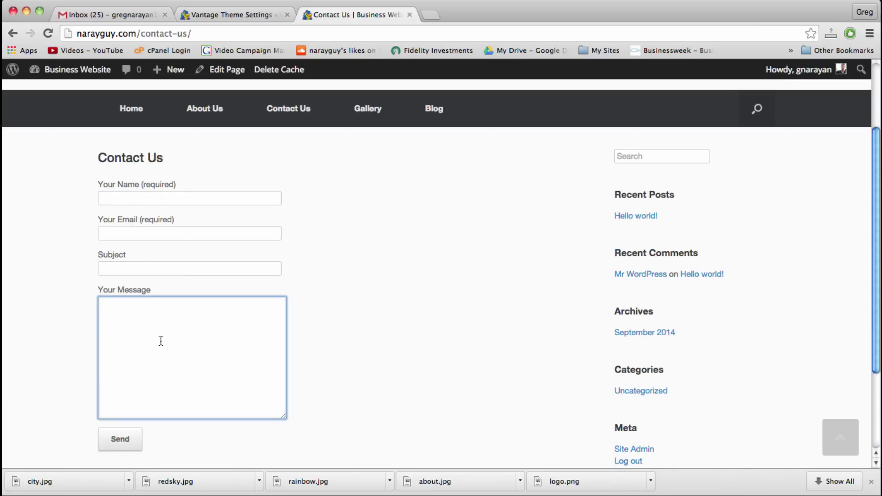
{"action": "left_click", "coordinate": [72, 76]}
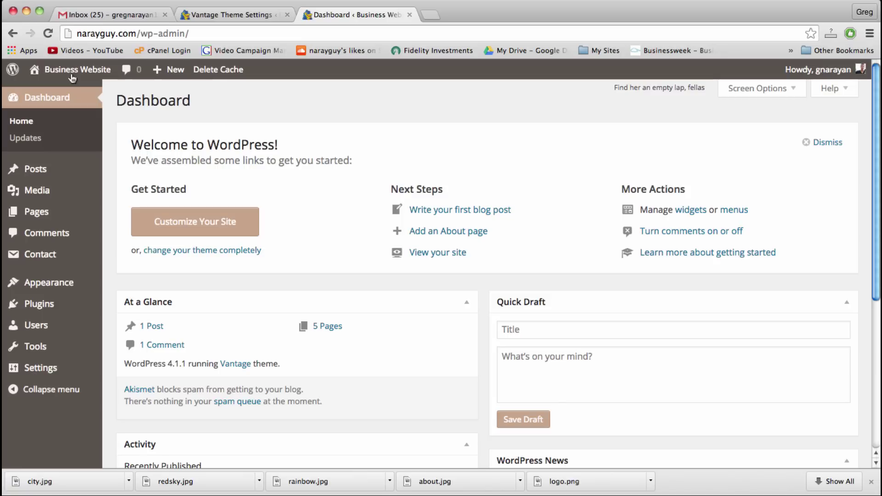
- Inspect the admin e-mail address in Settings > General, then visit the live site
{"action": "mouse_move", "coordinate": [66, 370]}
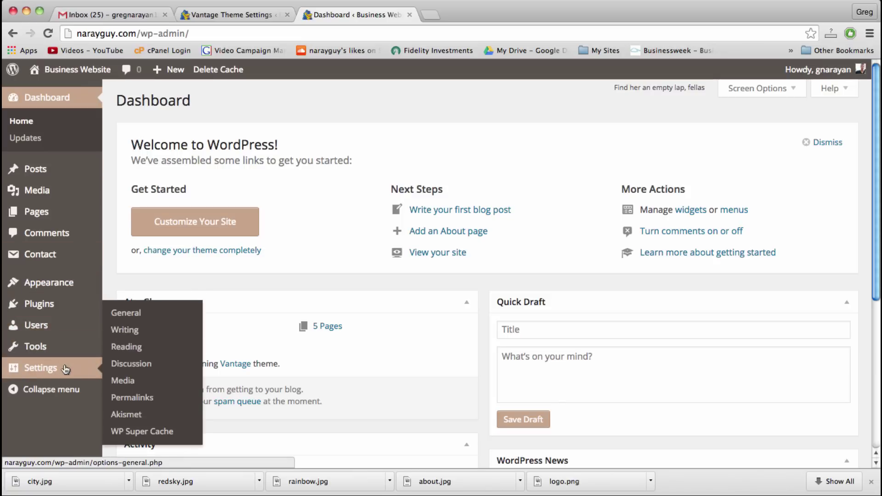
{"action": "left_click", "coordinate": [125, 313]}
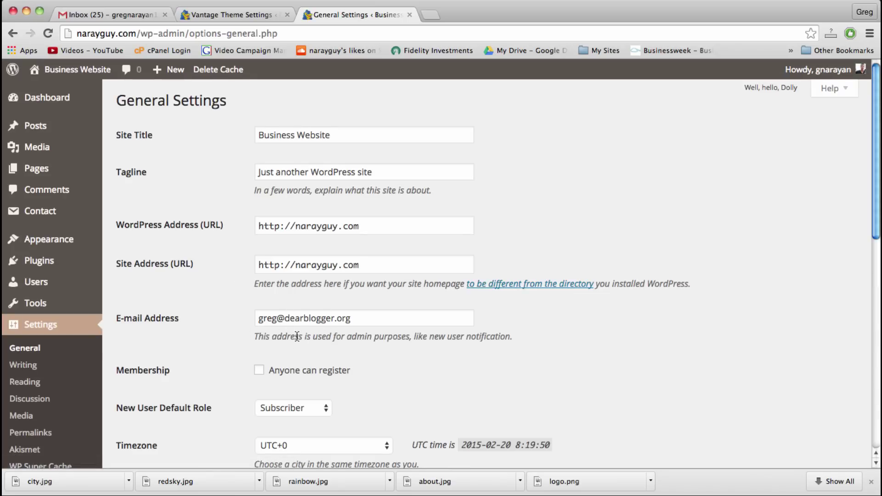
{"action": "left_click", "coordinate": [292, 319]}
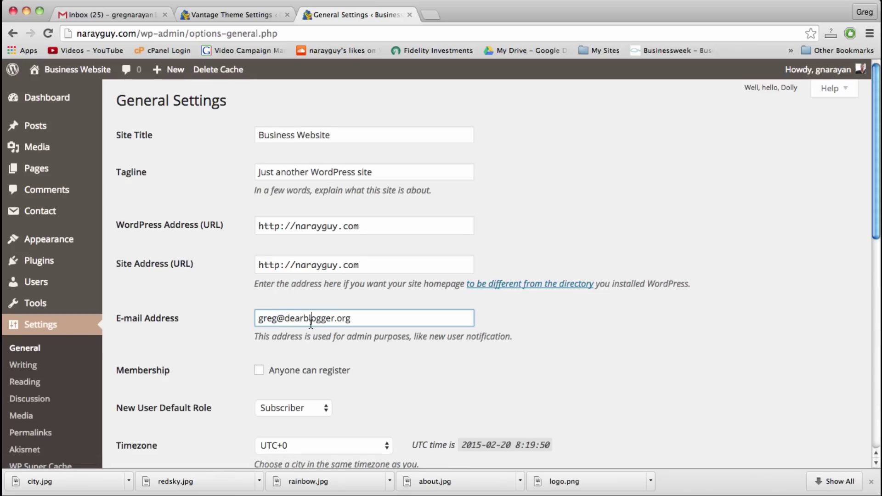
{"action": "double_click", "coordinate": [311, 319]}
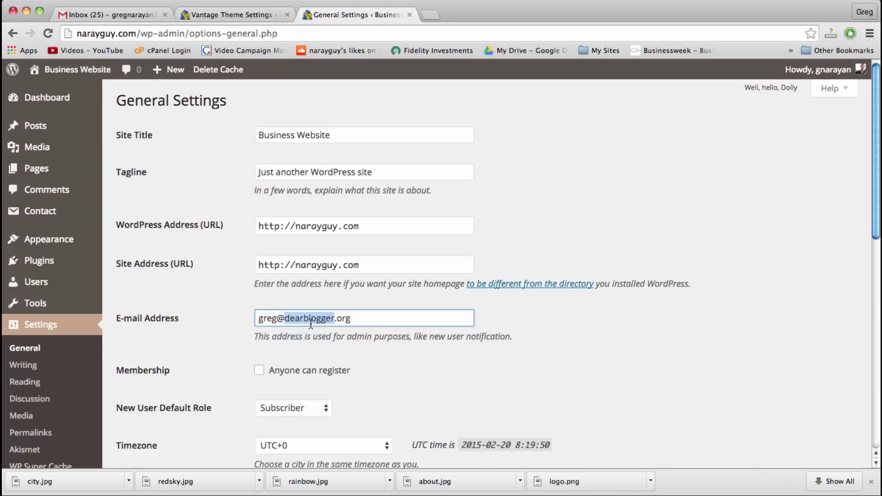
{"action": "left_click", "coordinate": [64, 68]}
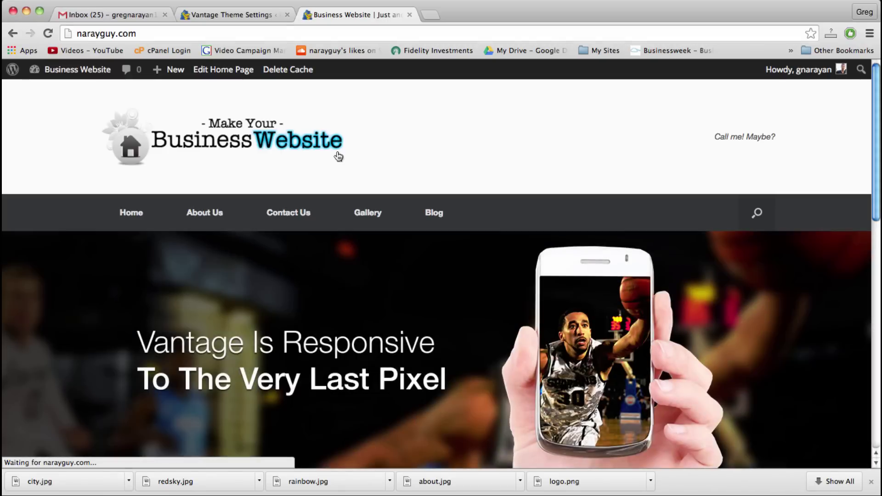
- View the empty Gallery page, then return to the Vantage Theme Settings Home tab
{"action": "scroll", "coordinate": [337, 156], "scroll_direction": "down", "scroll_amount": 3}
{"action": "left_click", "coordinate": [364, 158]}
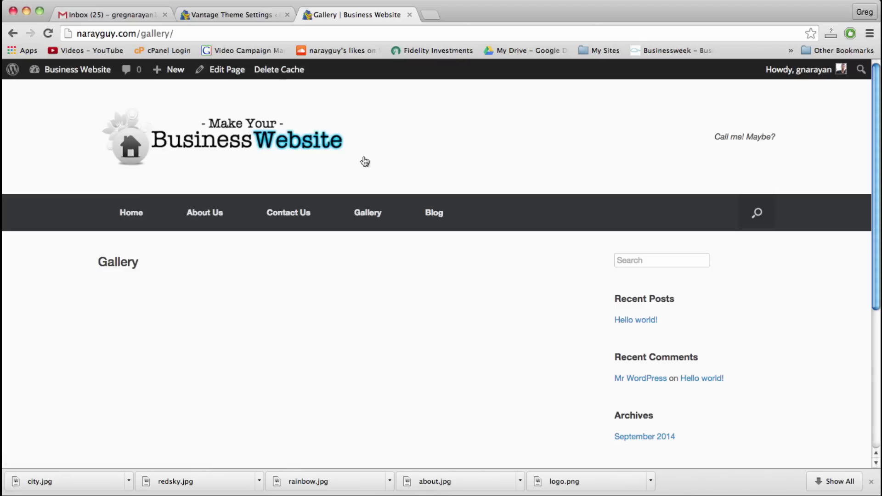
{"action": "left_click", "coordinate": [245, 18]}
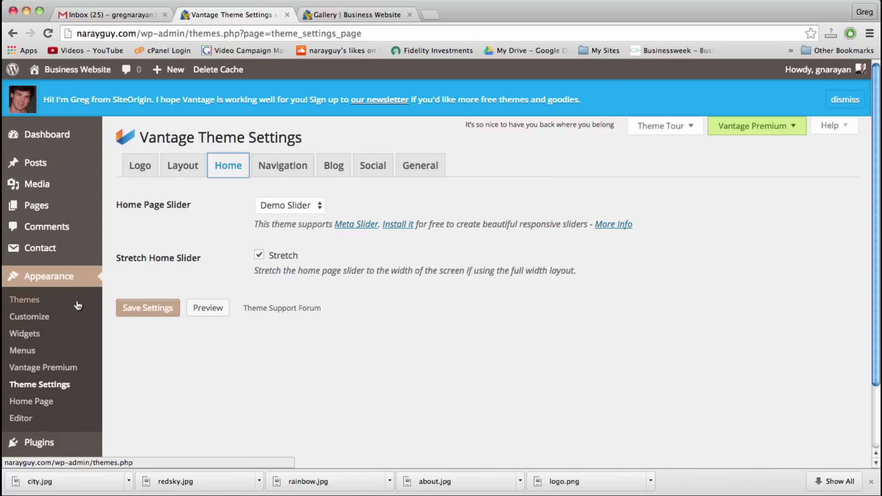
- Install and activate Page Builder by SiteOrigin from Appearance > Home Page
{"action": "left_click", "coordinate": [42, 405]}
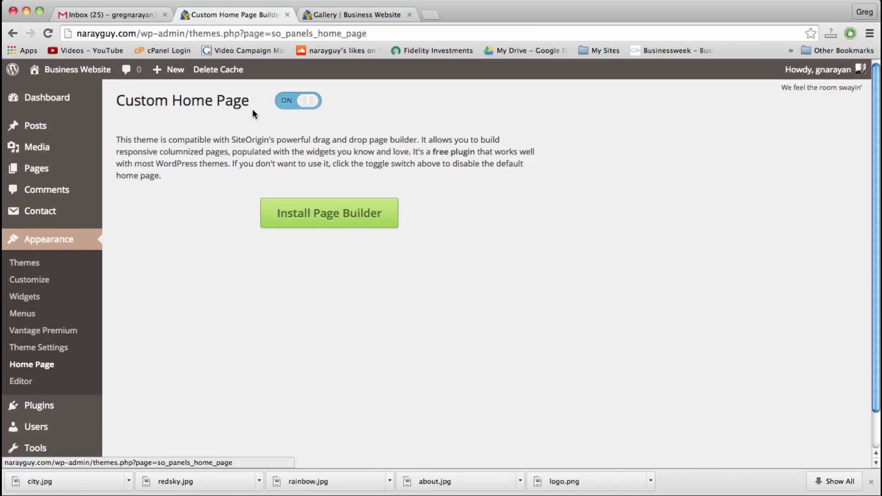
{"action": "left_click", "coordinate": [337, 217]}
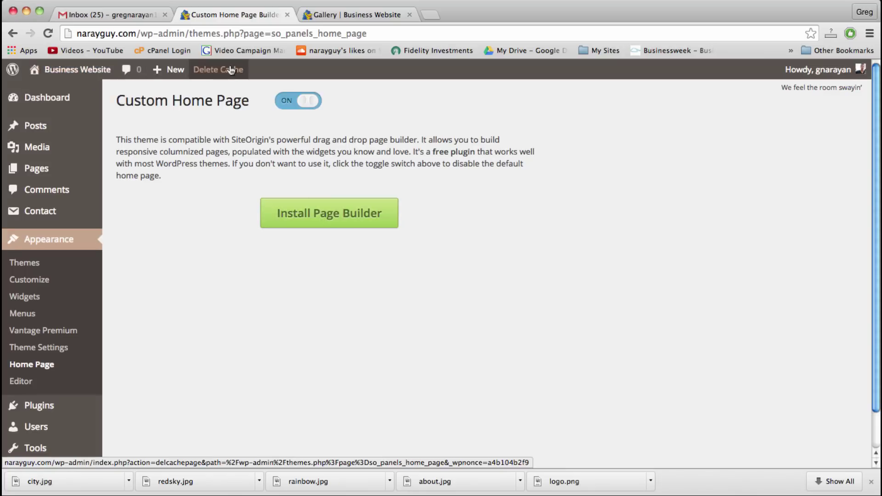
{"action": "double_click", "coordinate": [340, 163]}
{"action": "double_click", "coordinate": [340, 164]}
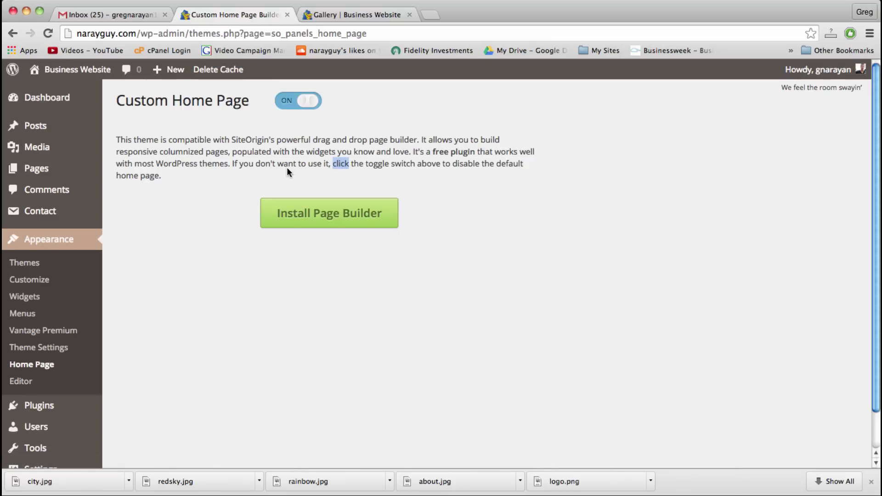
{"action": "left_click", "coordinate": [324, 164]}
{"action": "double_click", "coordinate": [339, 164]}
{"action": "left_click", "coordinate": [338, 163]}
{"action": "left_click", "coordinate": [339, 218]}
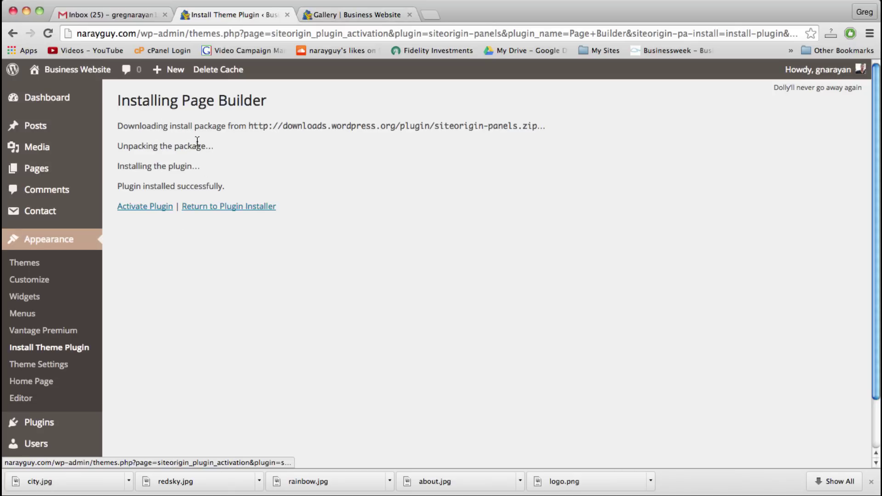
{"action": "left_click", "coordinate": [147, 208]}
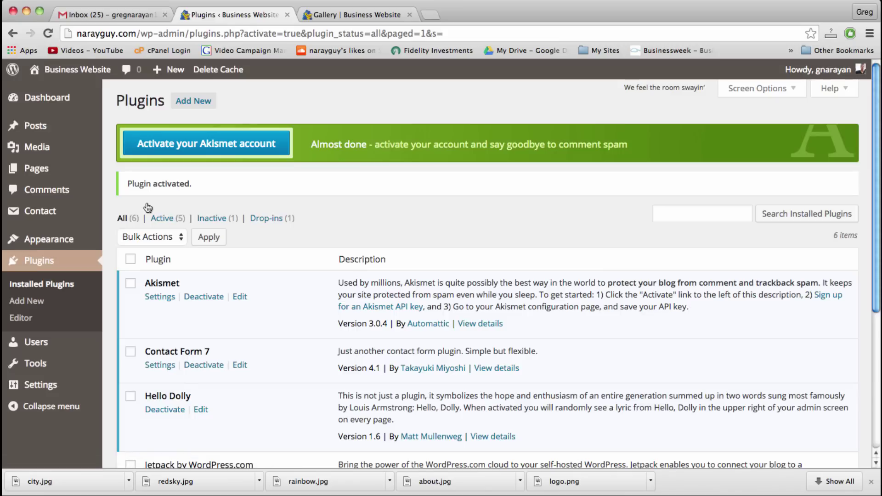
- Delete the unused Jetpack plugin, confirming removal of its files and data
{"action": "scroll", "coordinate": [316, 194], "scroll_direction": "down", "scroll_amount": 5}
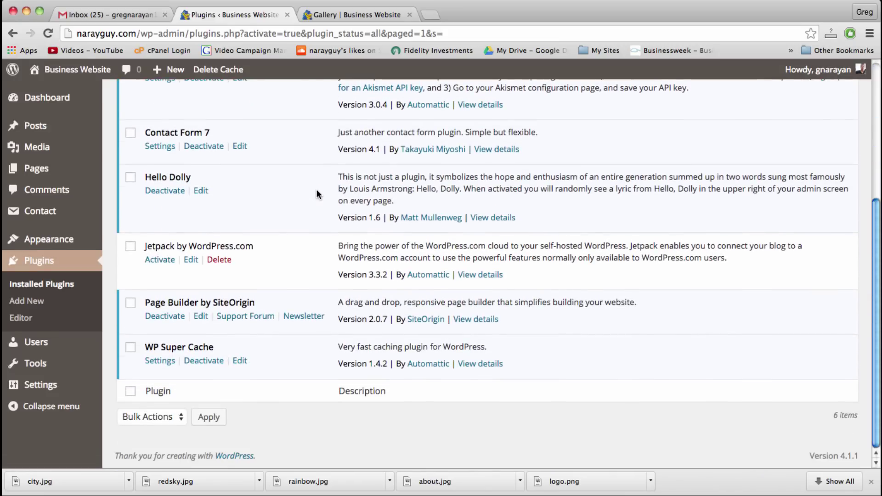
{"action": "scroll", "coordinate": [316, 189], "scroll_direction": "up", "scroll_amount": 2}
{"action": "scroll", "coordinate": [316, 189], "scroll_direction": "down", "scroll_amount": 1}
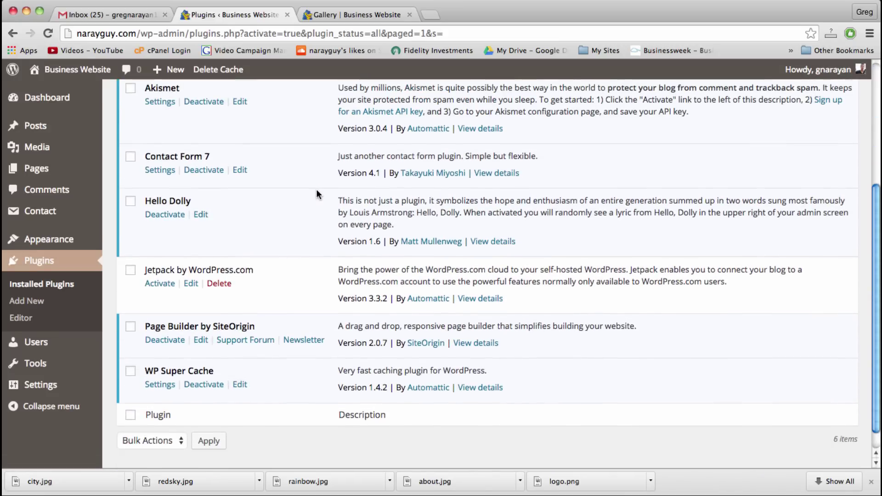
{"action": "left_click", "coordinate": [220, 283]}
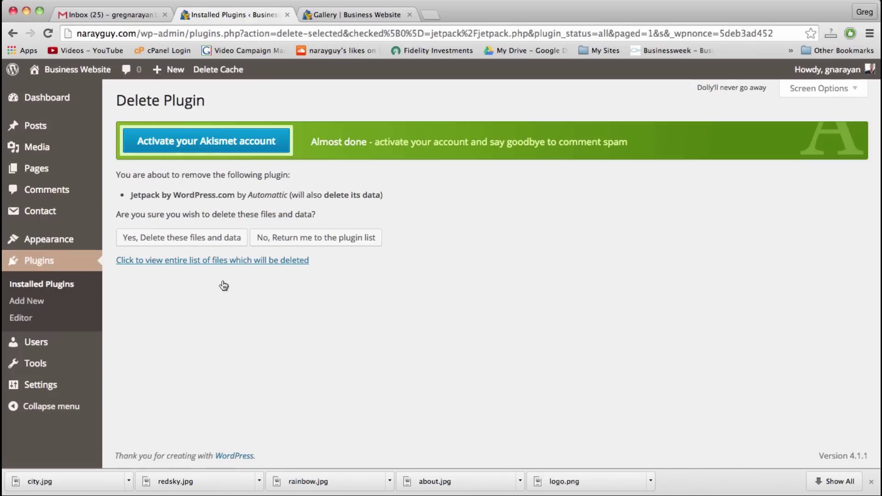
{"action": "left_click", "coordinate": [176, 238]}
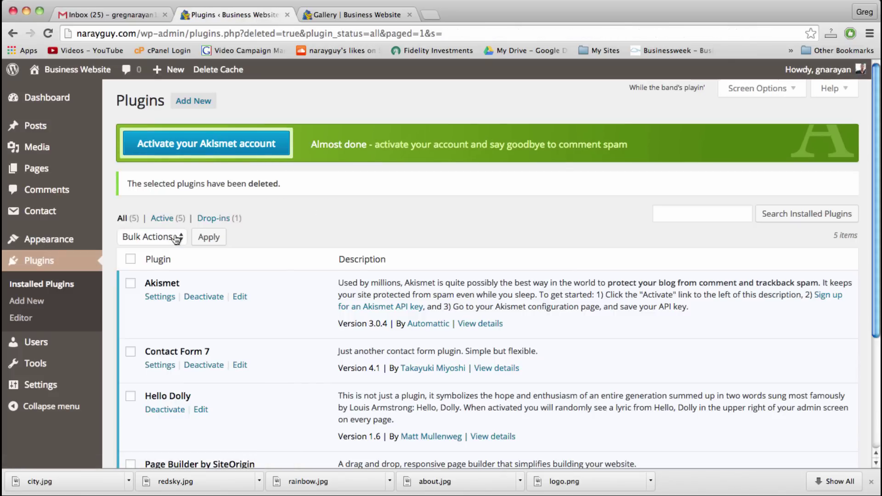
{"action": "scroll", "coordinate": [200, 317], "scroll_direction": "down", "scroll_amount": 5}
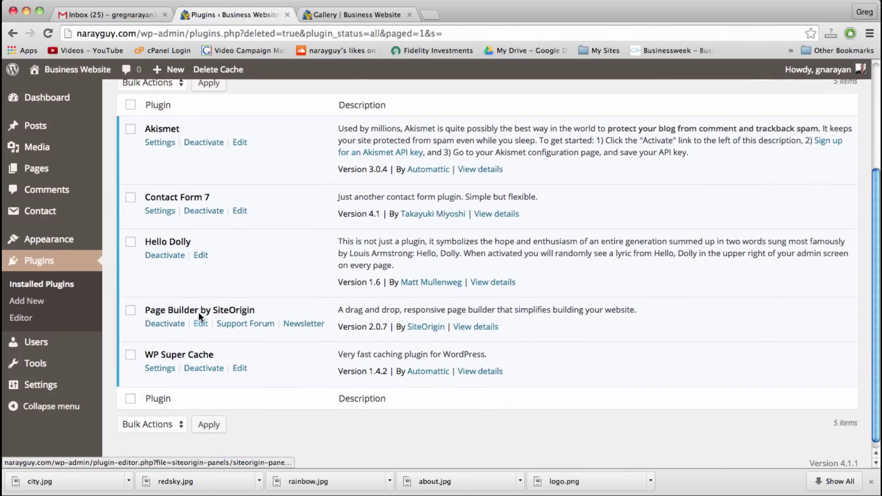
{"action": "scroll", "coordinate": [202, 276], "scroll_direction": "up", "scroll_amount": 5}
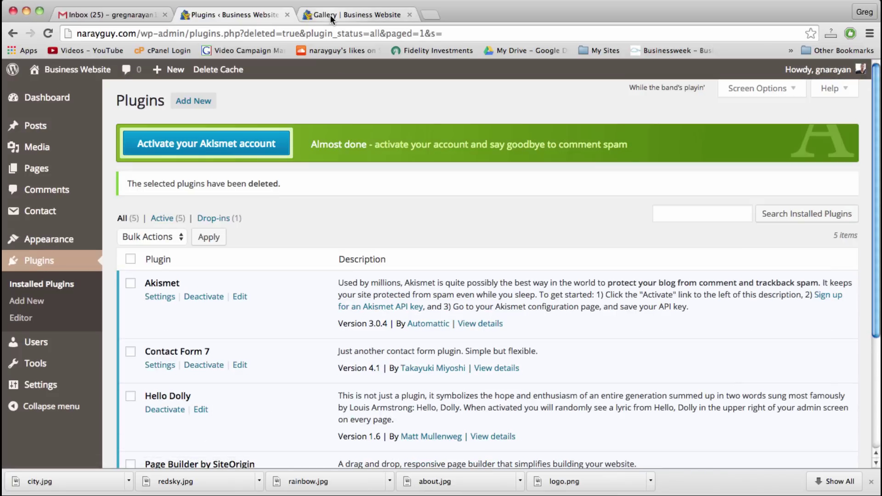
- Open the Gallery page for editing and switch it to the Page Builder
{"action": "left_click", "coordinate": [37, 168]}
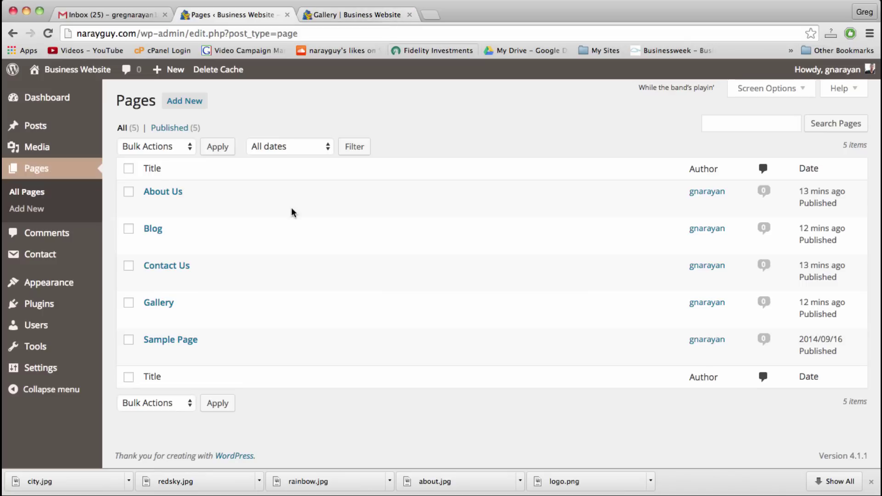
{"action": "left_click", "coordinate": [152, 318]}
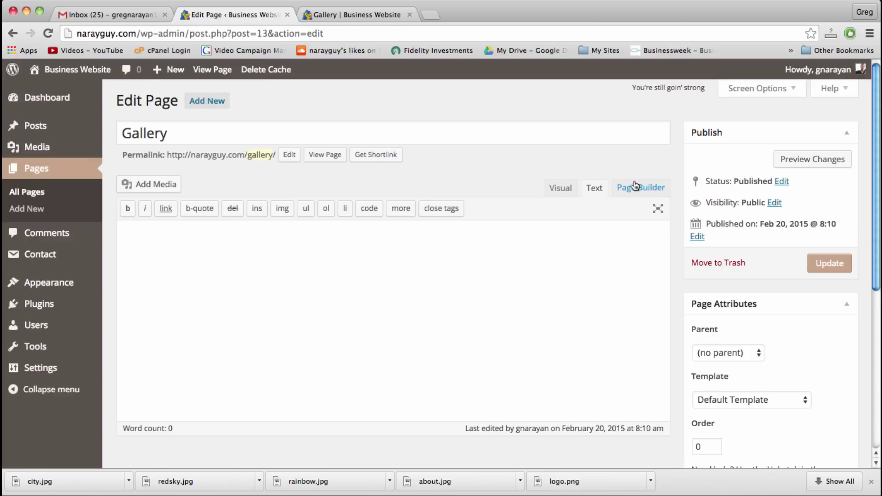
{"action": "left_click", "coordinate": [563, 190]}
{"action": "left_click", "coordinate": [588, 190]}
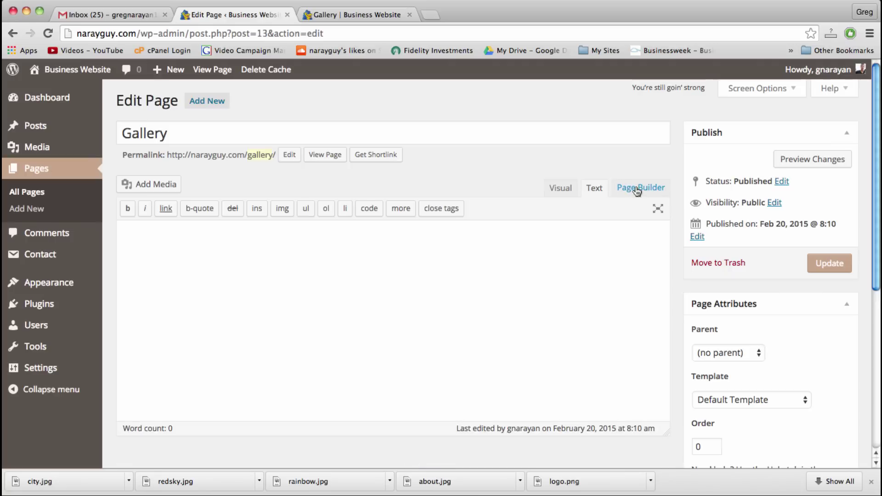
{"action": "left_click", "coordinate": [637, 191]}
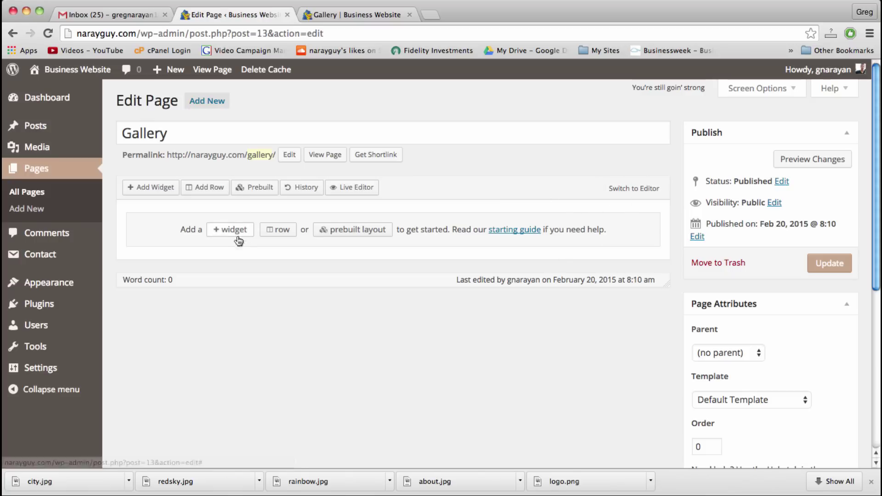
- Insert a row of three equal columns and open the widget list for its first column
{"action": "left_click", "coordinate": [274, 234]}
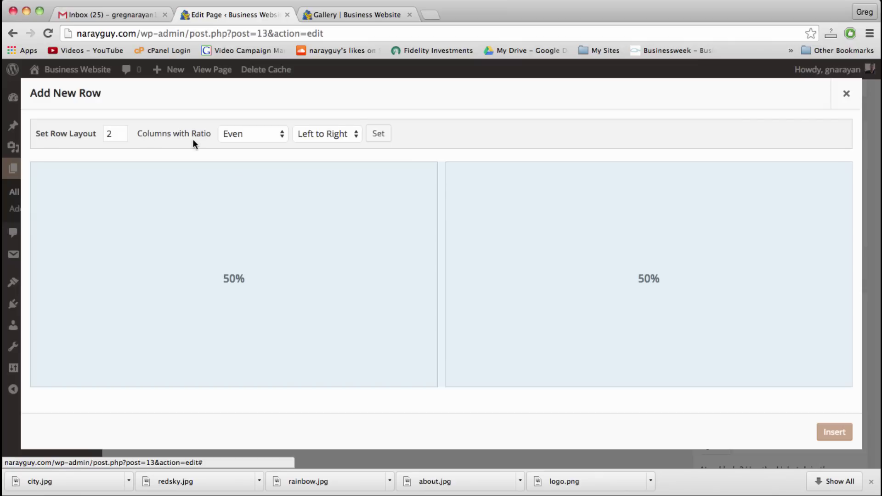
{"action": "left_click", "coordinate": [121, 131]}
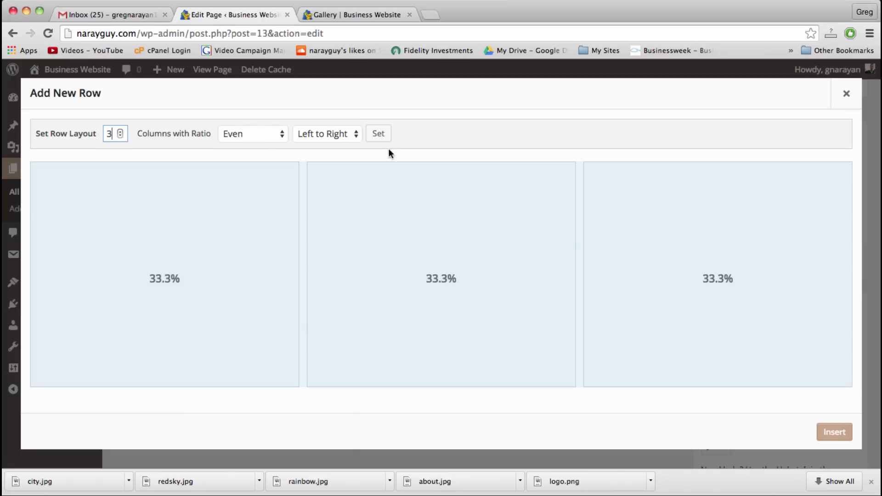
{"action": "left_click", "coordinate": [829, 431]}
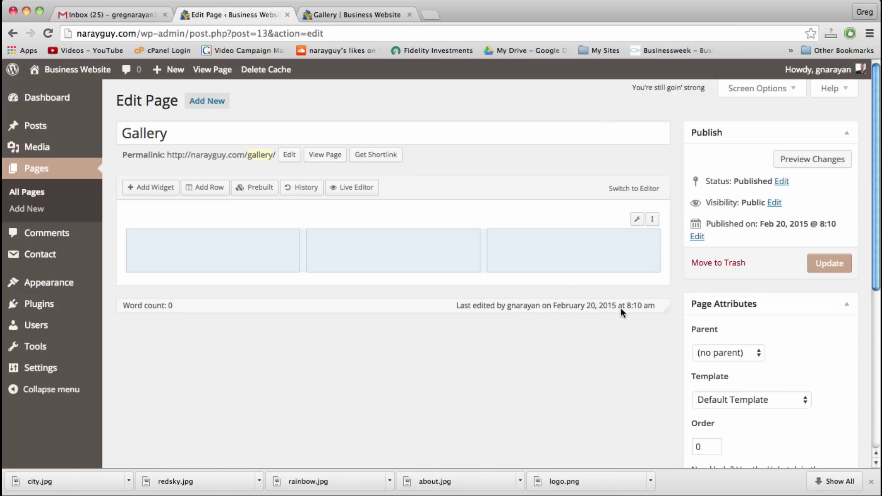
{"action": "left_click", "coordinate": [231, 252]}
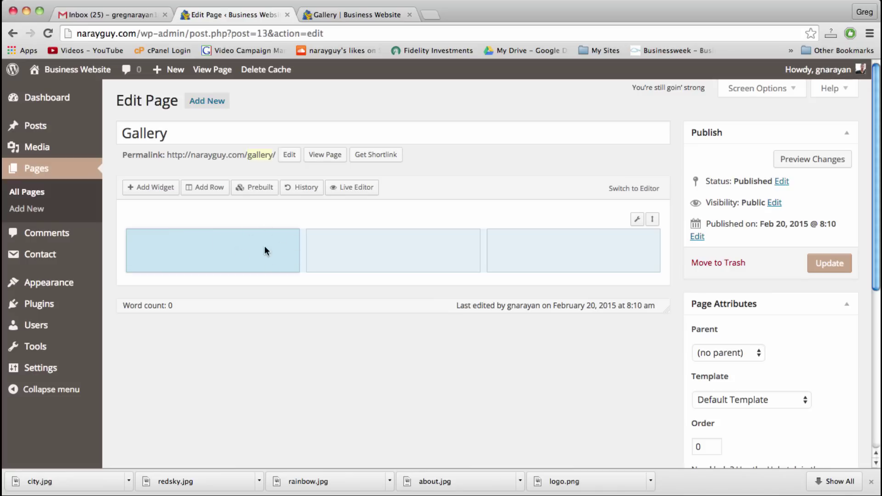
{"action": "left_click", "coordinate": [145, 187]}
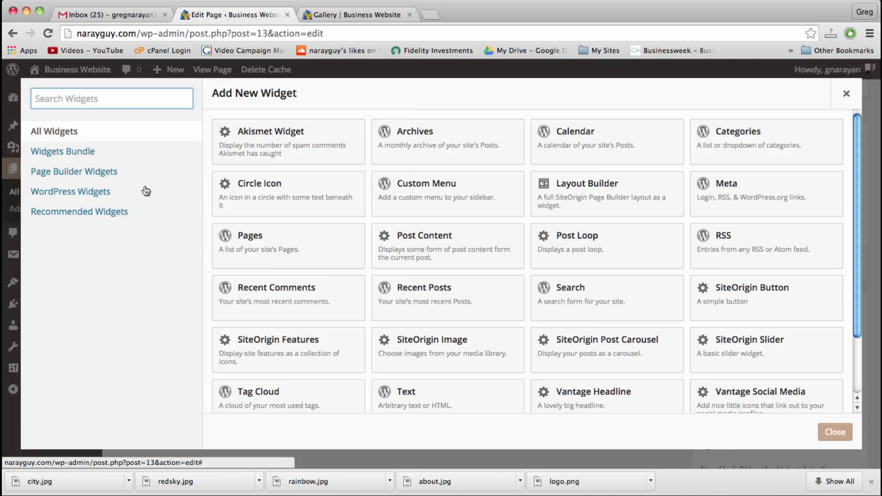
- Add a Text widget to the first column and open its empty editing dialog
{"action": "scroll", "coordinate": [412, 248], "scroll_direction": "down", "scroll_amount": 3}
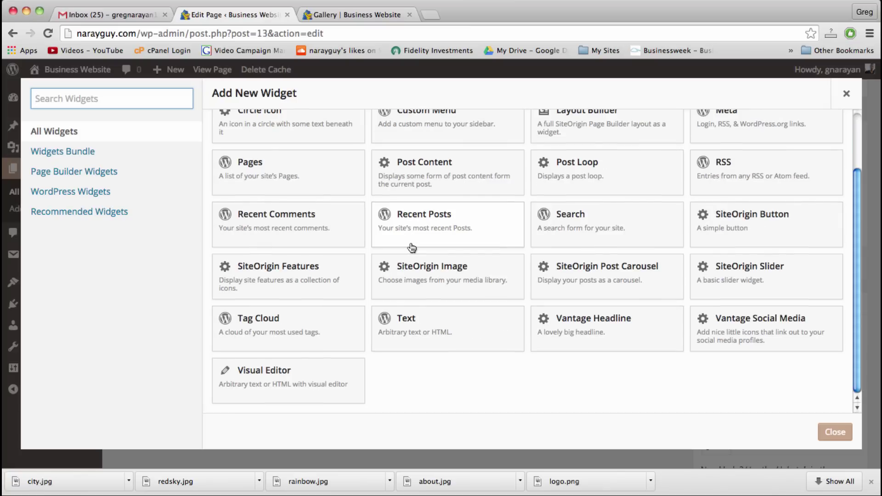
{"action": "scroll", "coordinate": [412, 248], "scroll_direction": "up", "scroll_amount": 3}
{"action": "scroll", "coordinate": [412, 248], "scroll_direction": "down", "scroll_amount": 3}
{"action": "scroll", "coordinate": [422, 340], "scroll_direction": "up", "scroll_amount": 3}
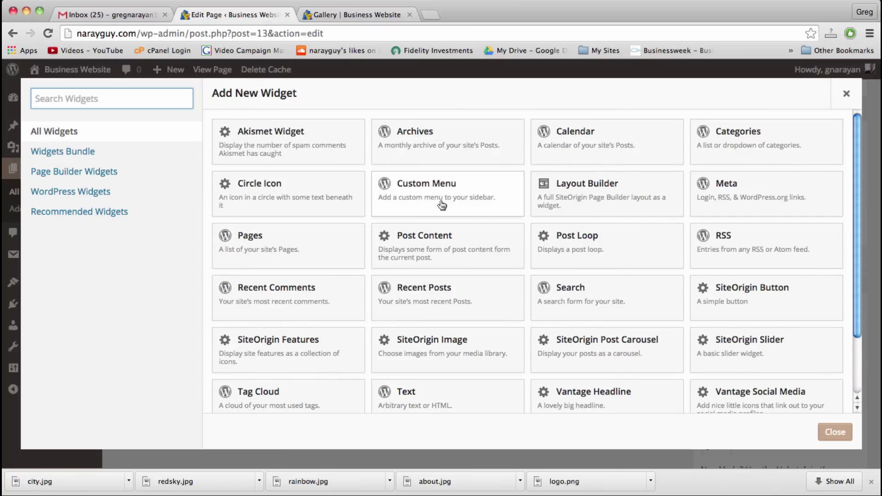
{"action": "scroll", "coordinate": [443, 213], "scroll_direction": "down", "scroll_amount": 3}
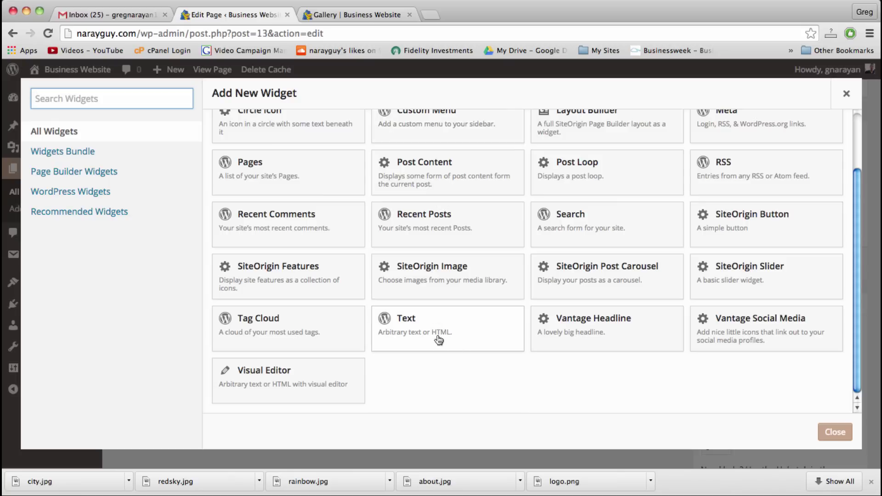
{"action": "left_click", "coordinate": [463, 338]}
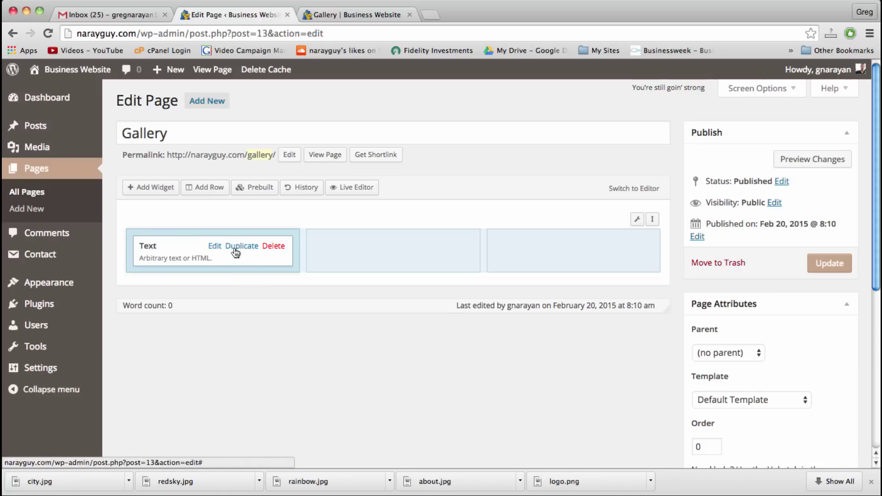
{"action": "left_click", "coordinate": [215, 247]}
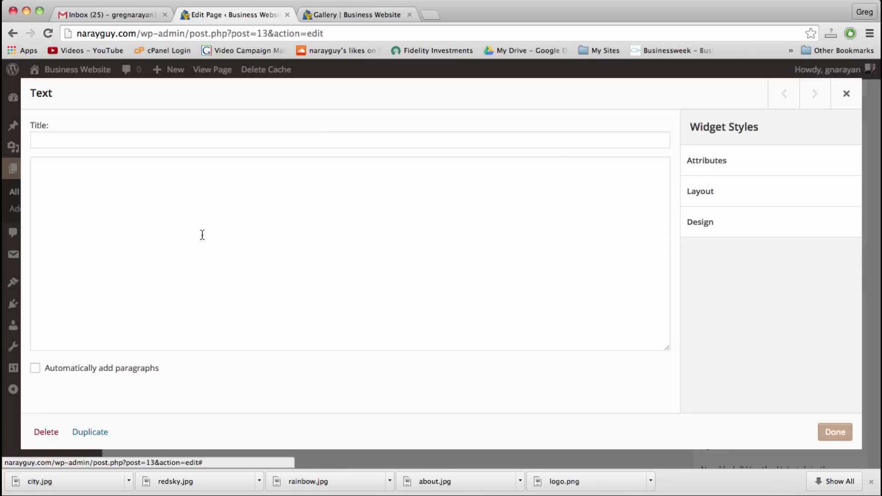
{"action": "left_click", "coordinate": [136, 193]}
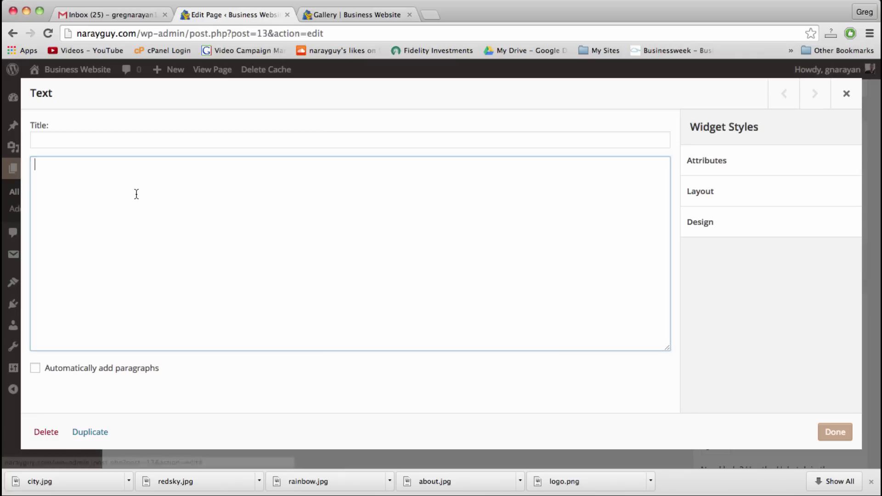
- Go to youtube.com and open the Create a Simple Niche Website in WordPress 2014 video, paused
{"action": "left_click", "coordinate": [428, 18]}
{"action": "type", "text": "youtube.com"}
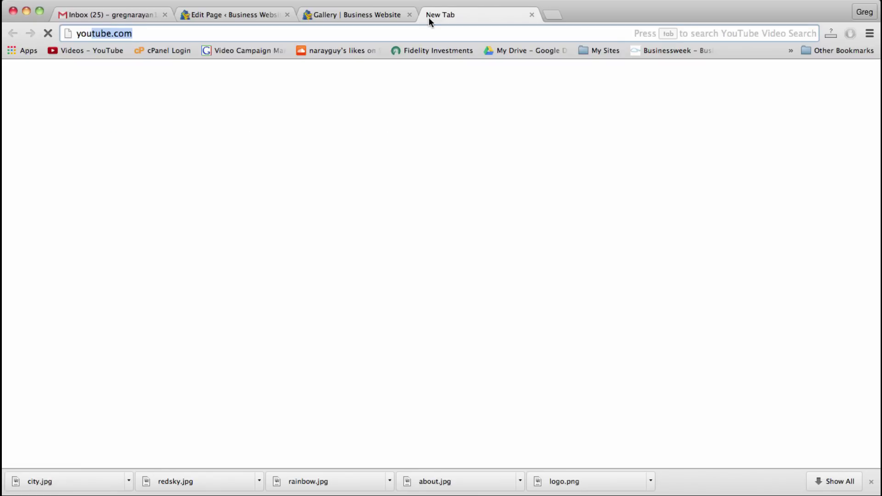
{"action": "key", "text": "Return"}
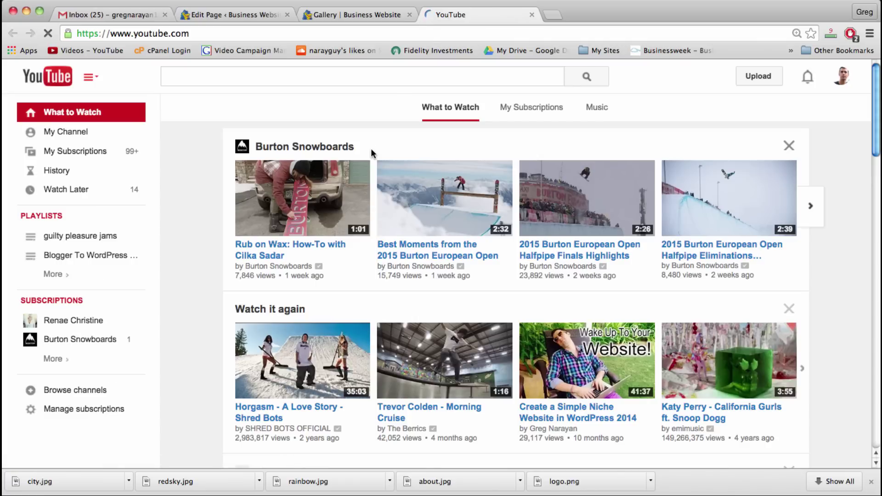
{"action": "scroll", "coordinate": [564, 358], "scroll_direction": "down", "scroll_amount": 2}
{"action": "scroll", "coordinate": [564, 358], "scroll_direction": "down", "scroll_amount": 1}
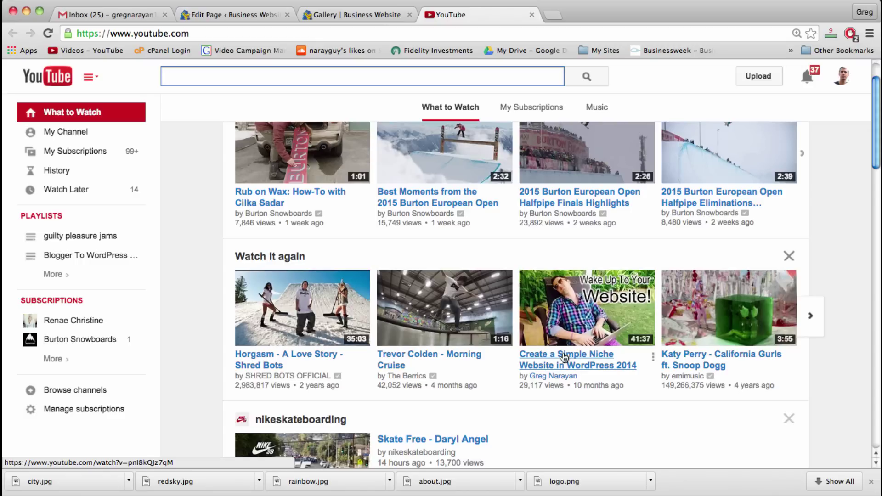
{"action": "left_click", "coordinate": [574, 359]}
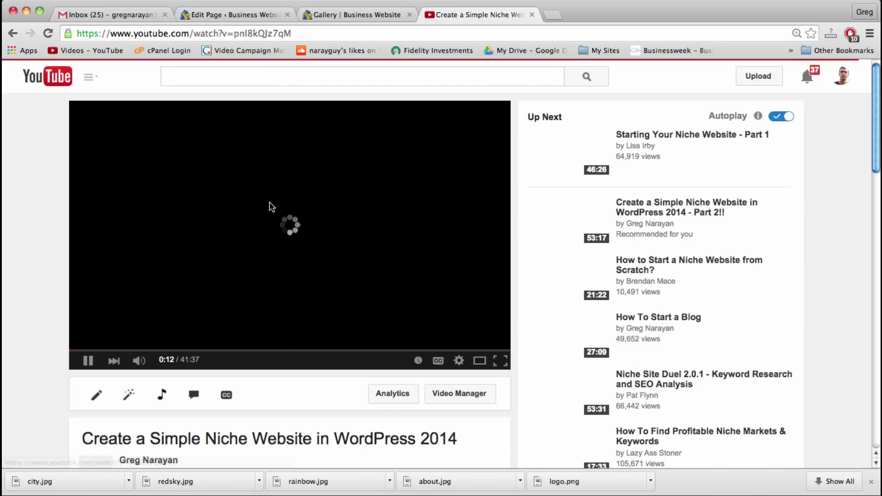
{"action": "left_click", "coordinate": [272, 206]}
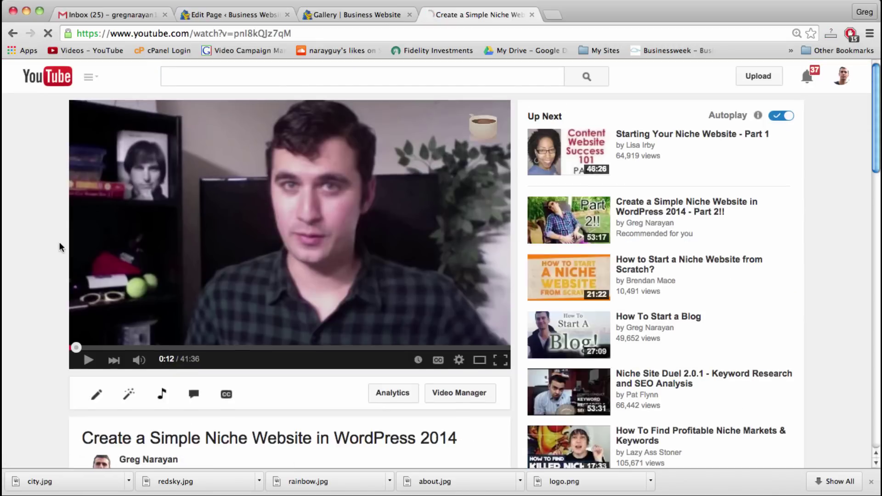
- Copy the video's embed code from Share > Embed and return to the Edit Page tab
{"action": "scroll", "coordinate": [59, 242], "scroll_direction": "down", "scroll_amount": 5}
{"action": "scroll", "coordinate": [59, 241], "scroll_direction": "down", "scroll_amount": 3}
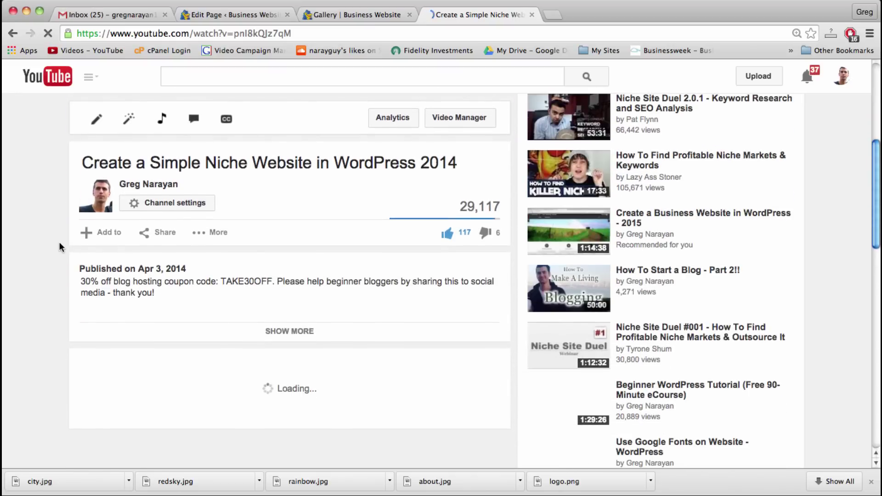
{"action": "left_click", "coordinate": [162, 226]}
{"action": "left_click", "coordinate": [153, 262]}
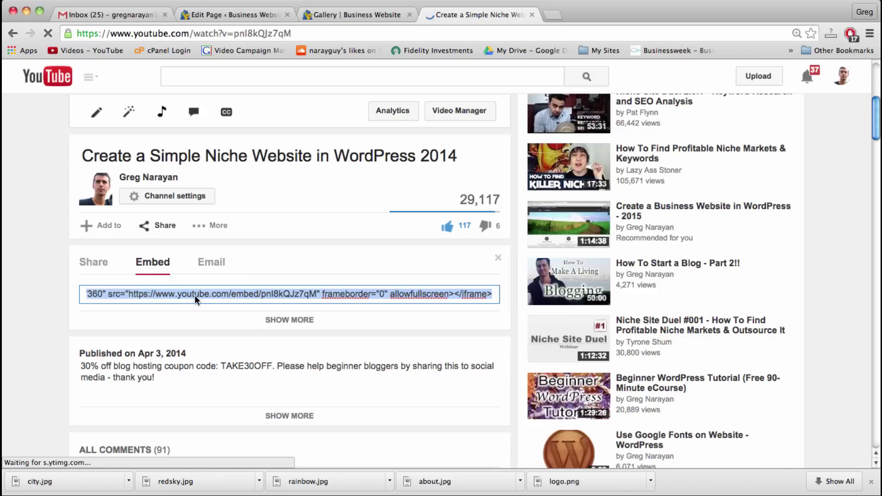
{"action": "right_click", "coordinate": [195, 297]}
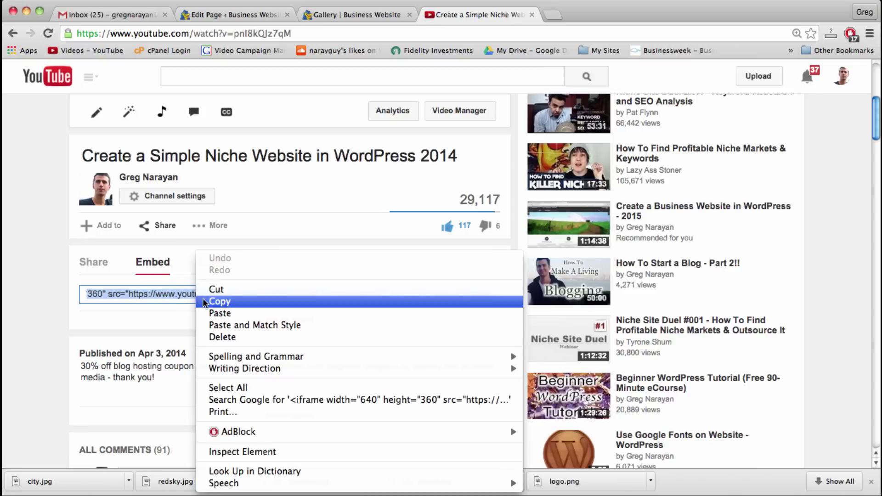
{"action": "left_click", "coordinate": [203, 302]}
{"action": "left_click", "coordinate": [239, 15]}
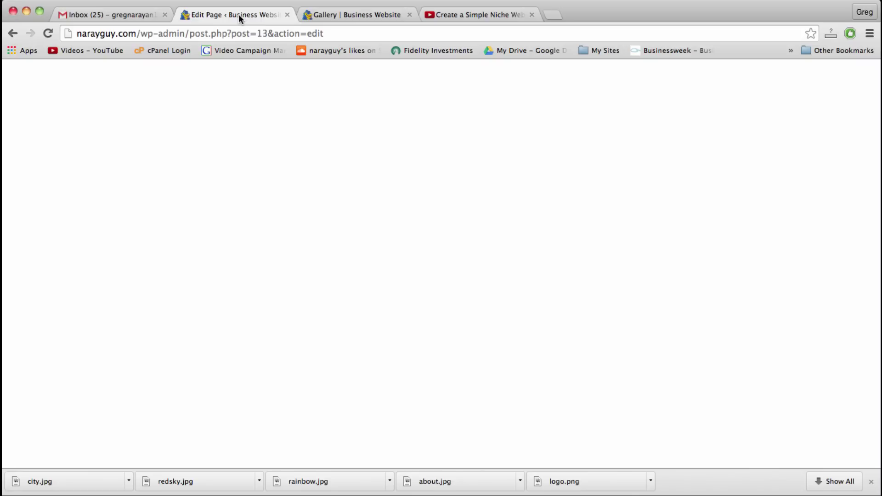
- Paste the YouTube embed code into the Gallery page's Text widget and update the page
{"action": "key", "text": "super+v"}
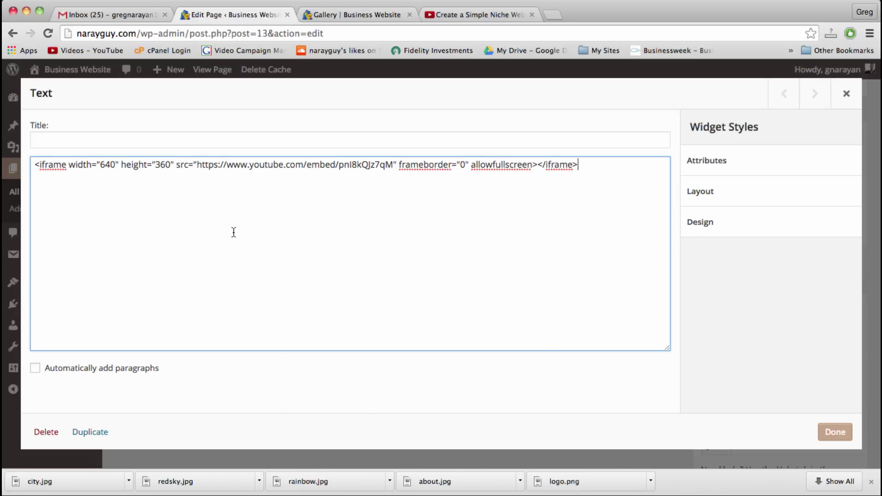
{"action": "left_click", "coordinate": [834, 433]}
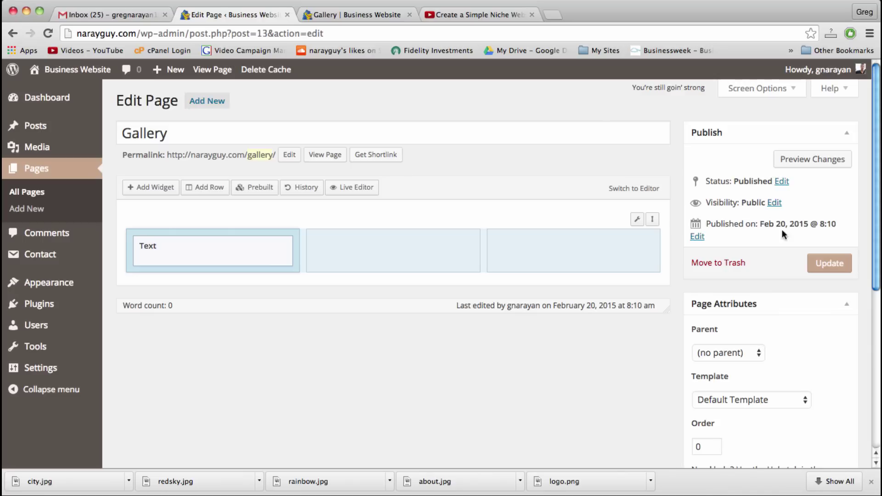
{"action": "left_click", "coordinate": [824, 263]}
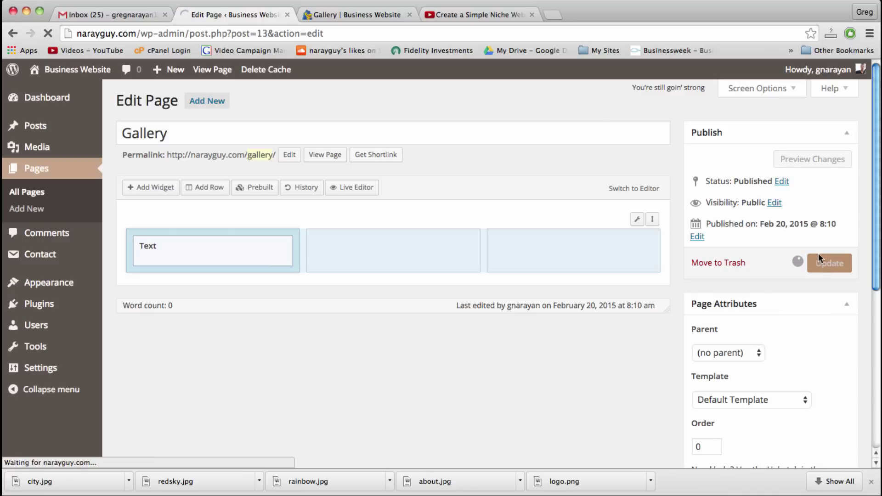
- Reload the live Gallery page to show the embedded video
{"action": "left_click", "coordinate": [375, 12]}
{"action": "key", "text": "super+r"}
{"action": "left_click", "coordinate": [374, 32]}
{"action": "key", "text": "Return"}
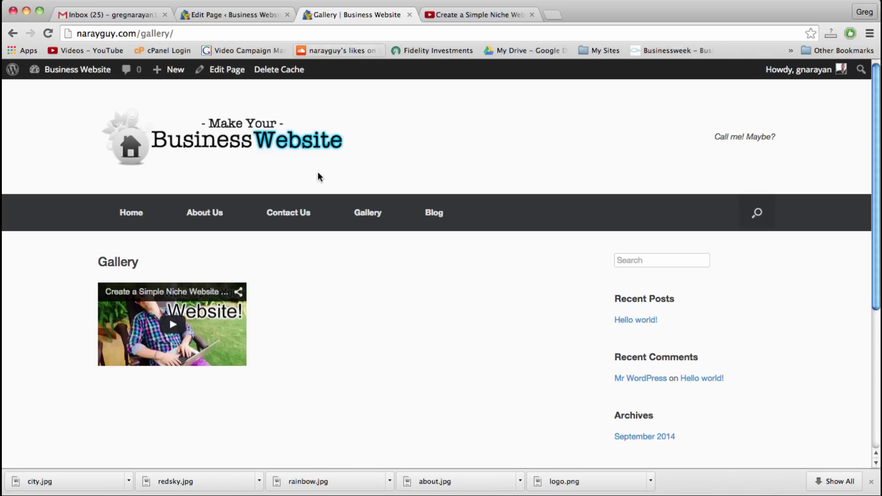
- Test the embedded video on the live Gallery page, playing, pausing and opening it on YouTube
{"action": "scroll", "coordinate": [193, 349], "scroll_direction": "down", "scroll_amount": 3}
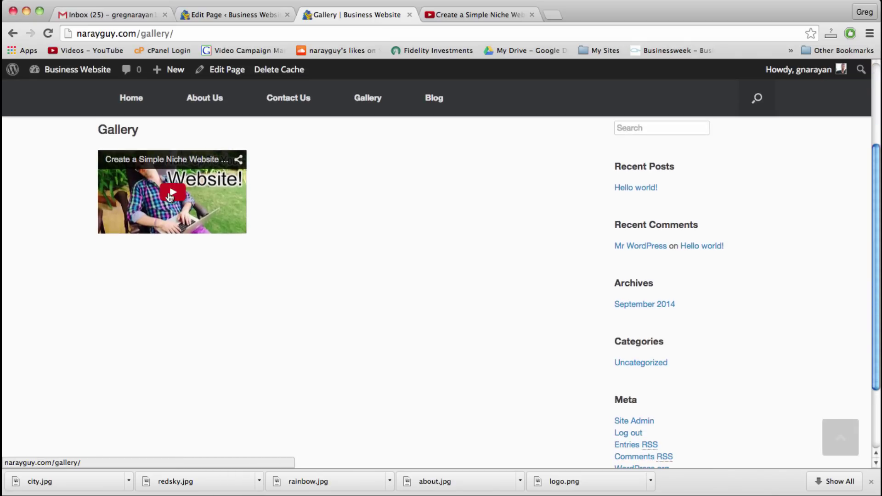
{"action": "scroll", "coordinate": [187, 276], "scroll_direction": "up", "scroll_amount": 2}
{"action": "left_click", "coordinate": [170, 280]}
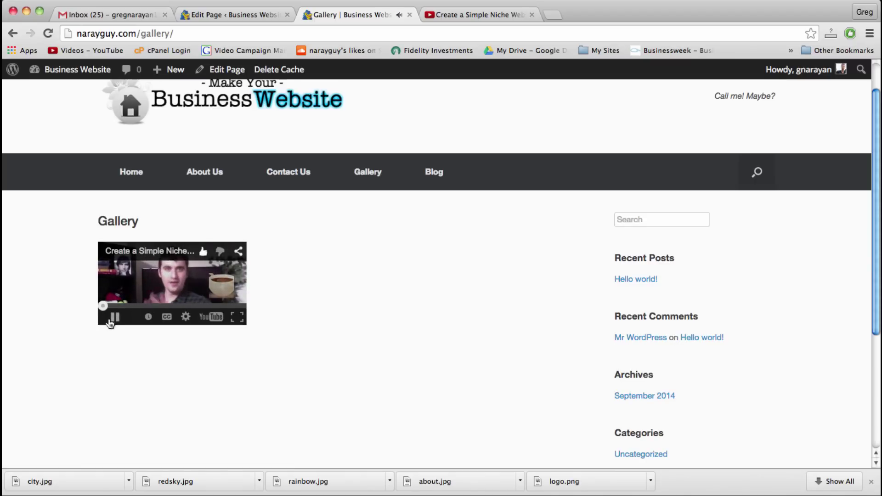
{"action": "left_click", "coordinate": [110, 321]}
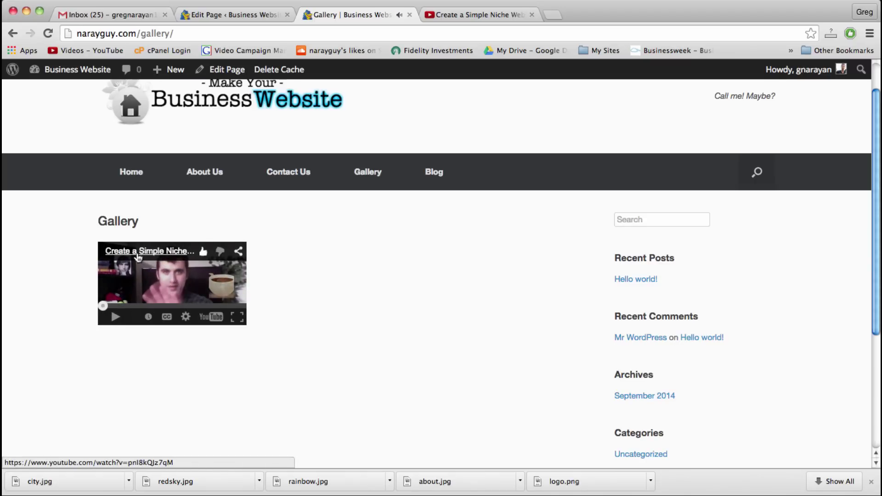
{"action": "left_click", "coordinate": [138, 257]}
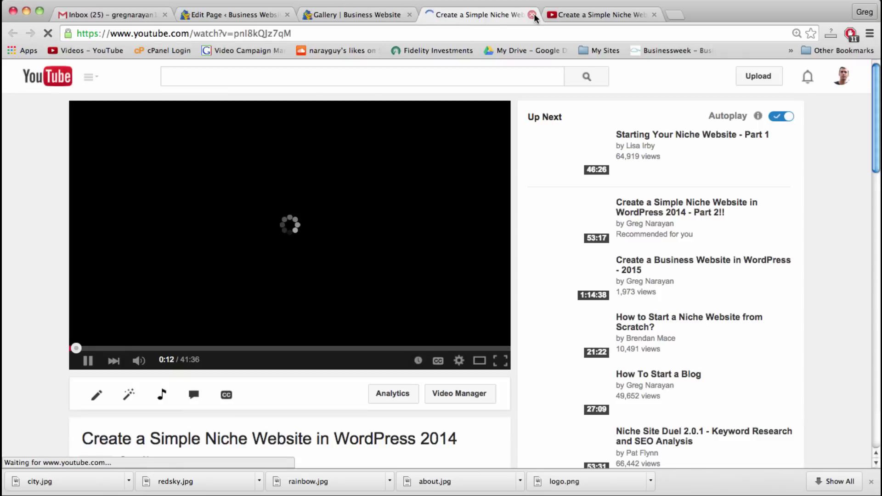
{"action": "left_click", "coordinate": [535, 15]}
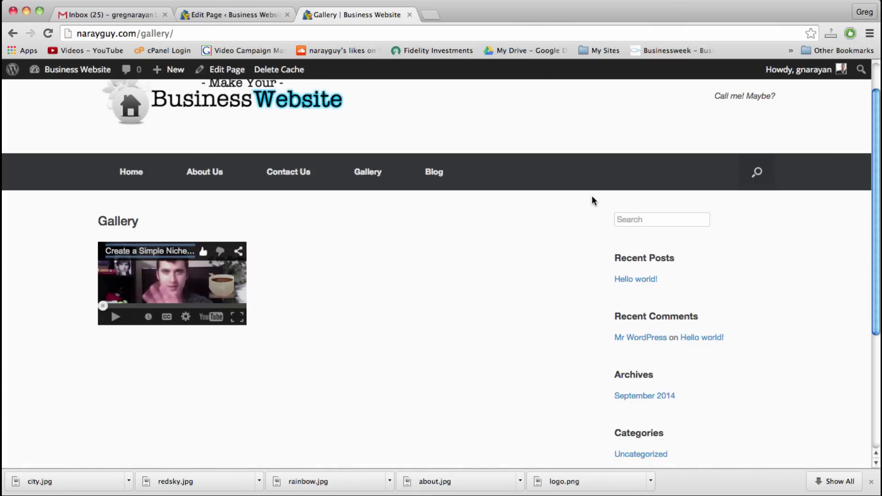
{"action": "left_click", "coordinate": [673, 221]}
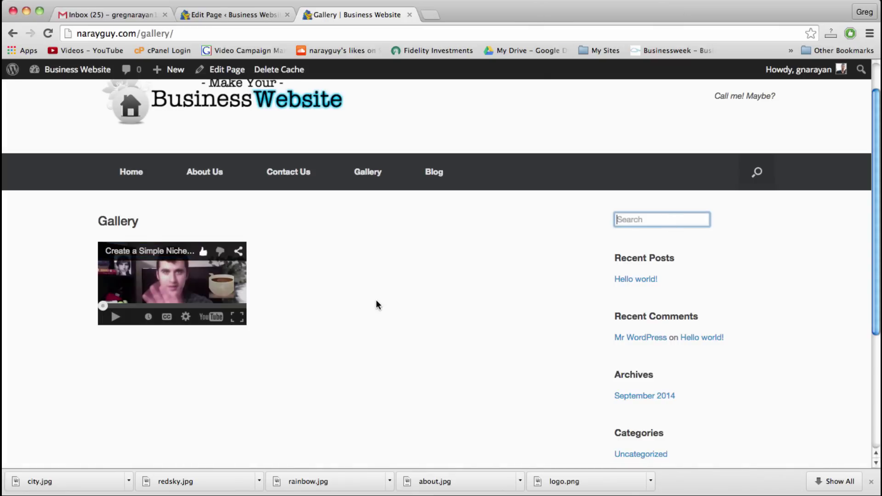
- Reload the Gallery page to inspect its sidebar widgets, then return to the Gallery page editor
{"action": "left_click", "coordinate": [237, 18]}
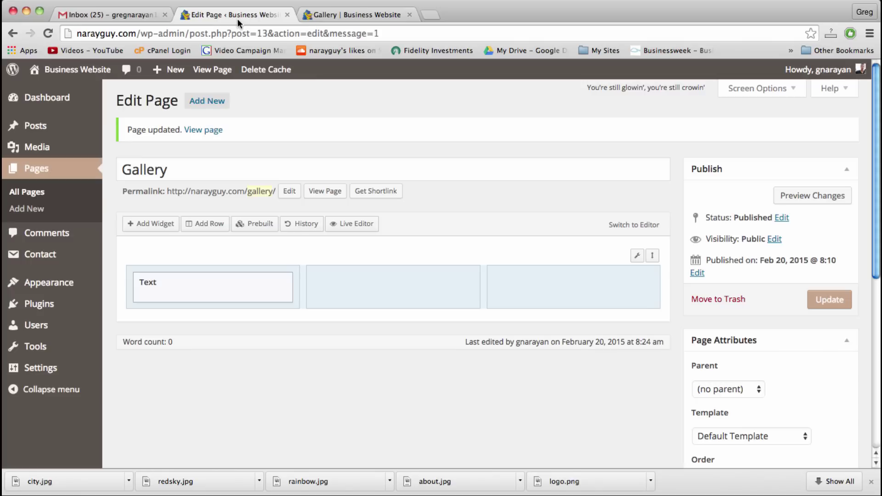
{"action": "left_click", "coordinate": [353, 15]}
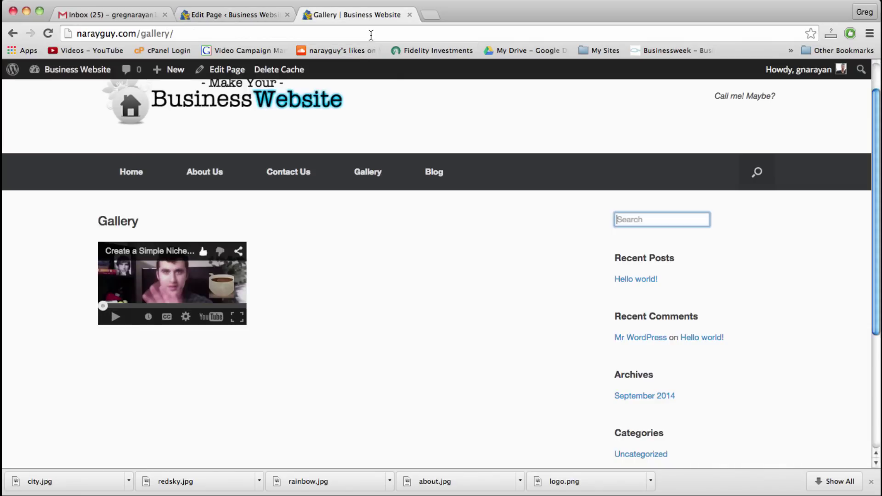
{"action": "scroll", "coordinate": [374, 233], "scroll_direction": "up", "scroll_amount": 2}
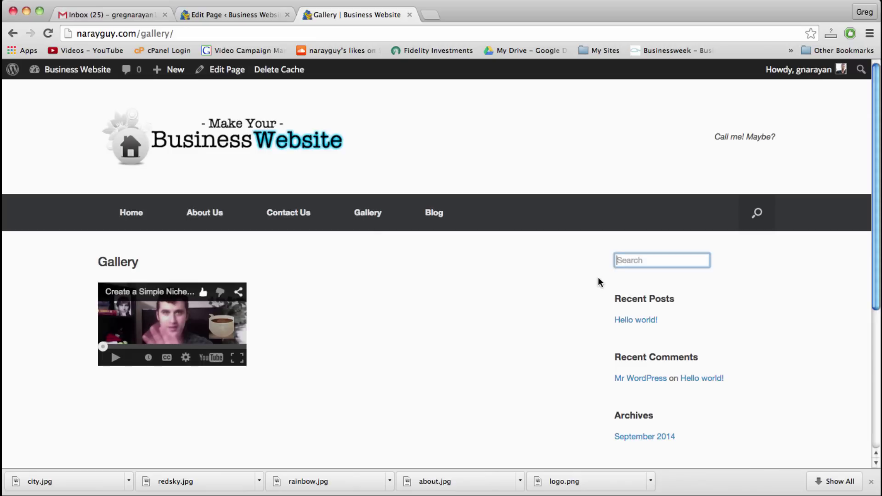
{"action": "scroll", "coordinate": [598, 279], "scroll_direction": "down", "scroll_amount": 5}
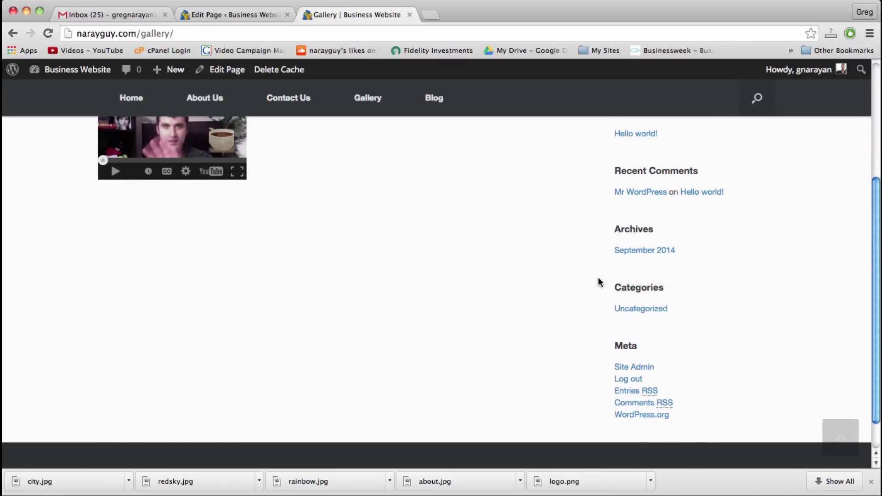
{"action": "key", "text": "super+r"}
{"action": "scroll", "coordinate": [629, 297], "scroll_direction": "down", "scroll_amount": 1}
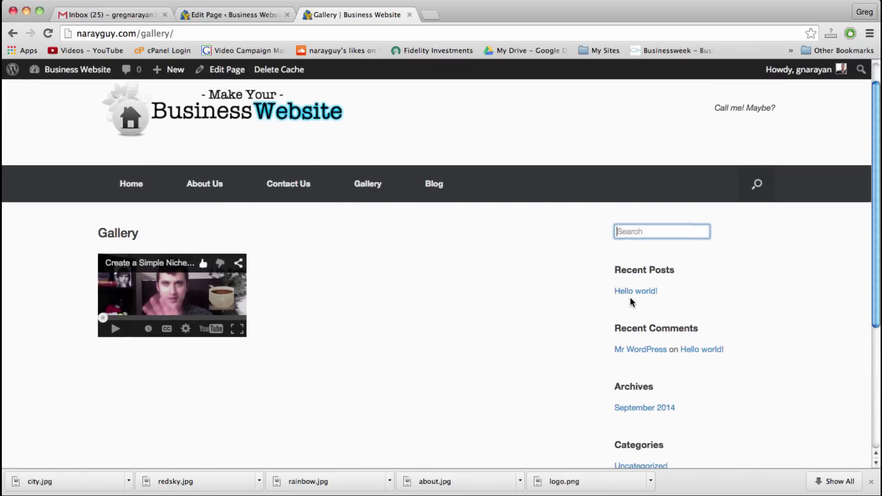
{"action": "scroll", "coordinate": [629, 297], "scroll_direction": "down", "scroll_amount": 2}
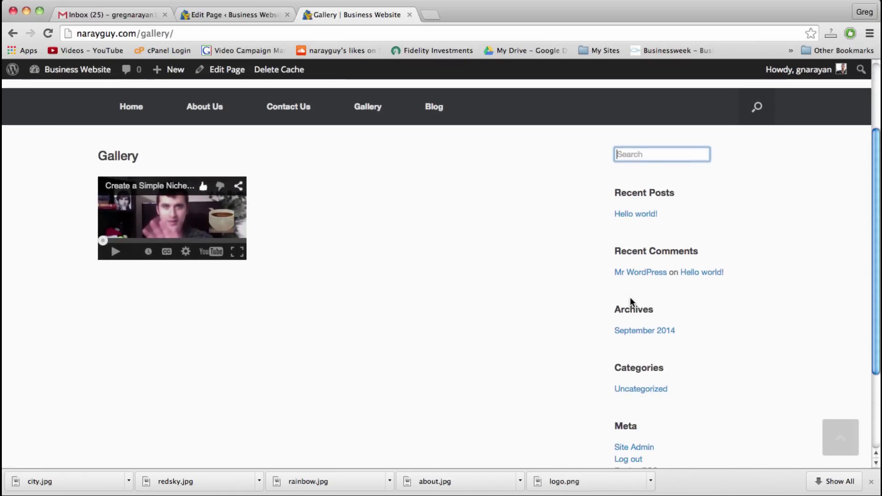
{"action": "scroll", "coordinate": [630, 297], "scroll_direction": "down", "scroll_amount": 2}
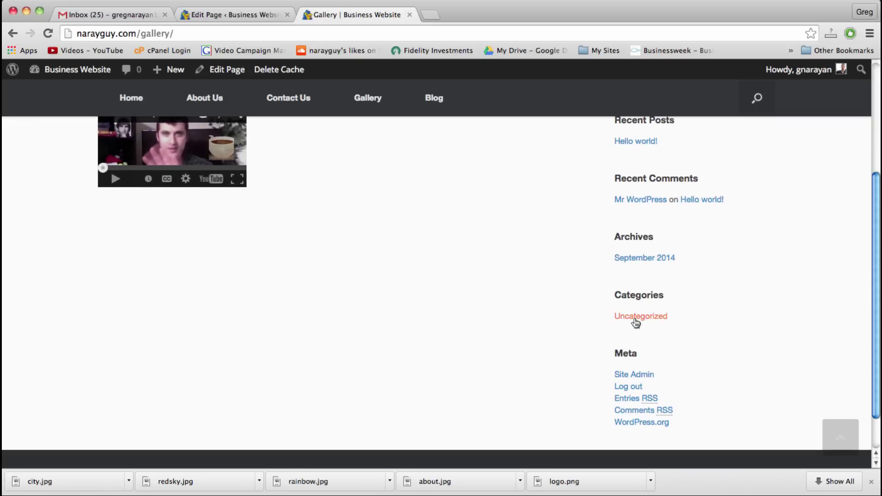
{"action": "scroll", "coordinate": [662, 322], "scroll_direction": "down", "scroll_amount": 1}
{"action": "scroll", "coordinate": [624, 404], "scroll_direction": "up", "scroll_amount": 5}
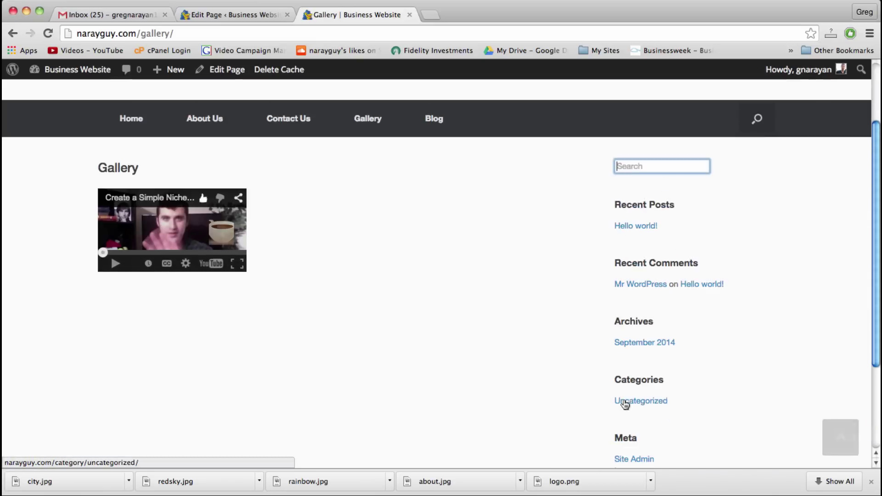
{"action": "left_click", "coordinate": [255, 13]}
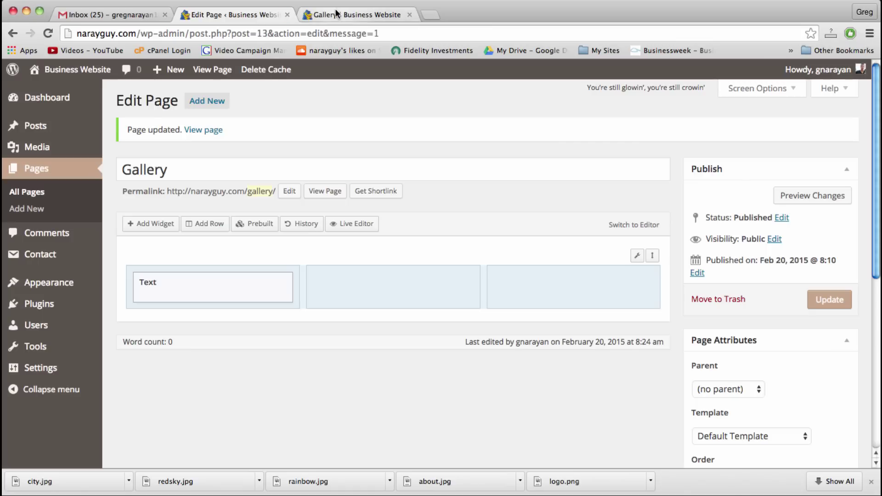
{"action": "left_click", "coordinate": [335, 13]}
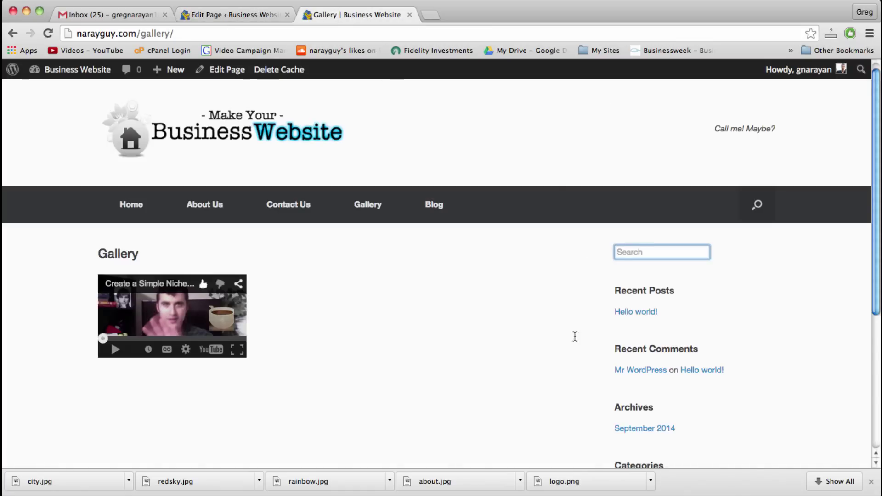
{"action": "left_click", "coordinate": [228, 14]}
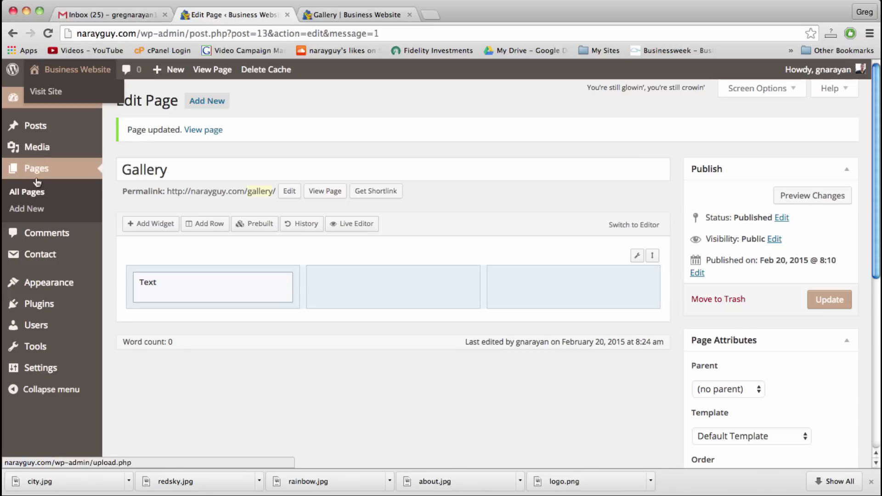
- Go to Appearance > Widgets and delete the Recent Posts widget from the Sidebar
{"action": "mouse_move", "coordinate": [39, 262]}
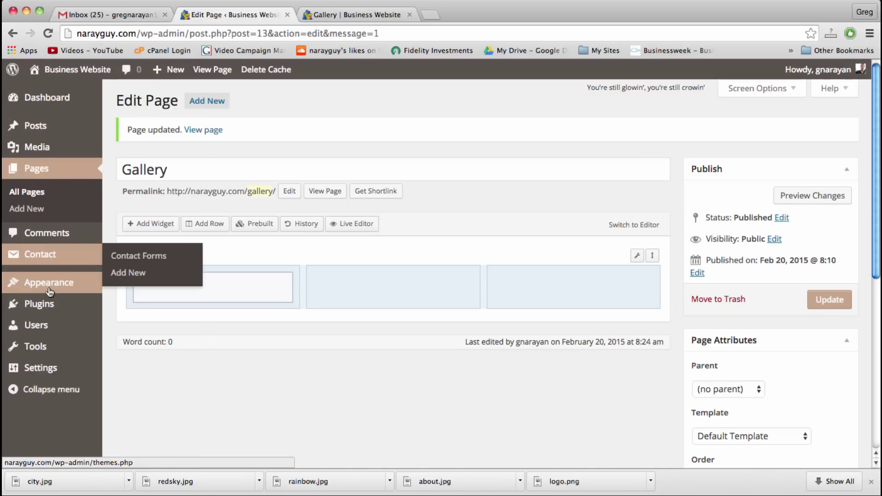
{"action": "mouse_move", "coordinate": [46, 287]}
{"action": "left_click", "coordinate": [127, 320]}
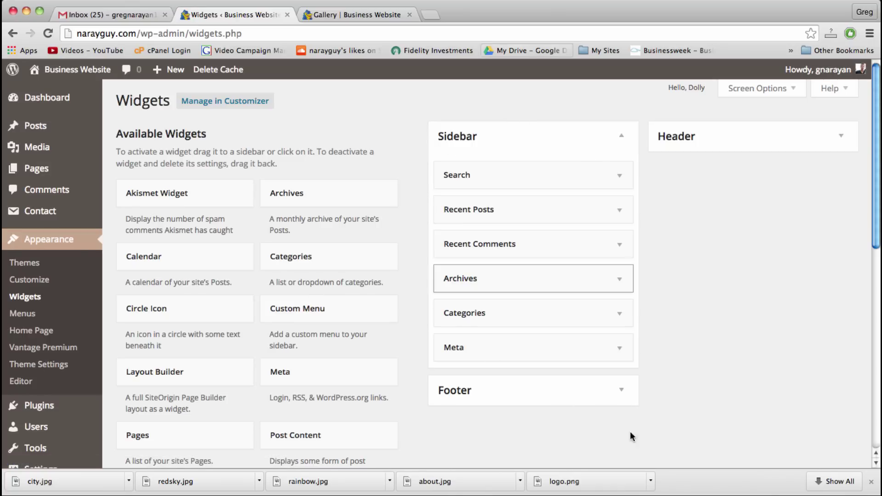
{"action": "left_click", "coordinate": [619, 175]}
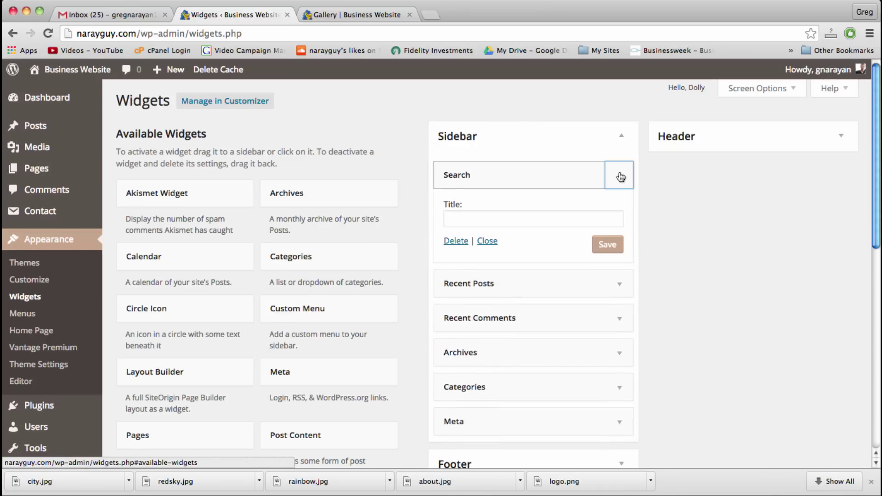
{"action": "left_click", "coordinate": [620, 174]}
{"action": "left_click", "coordinate": [620, 209]}
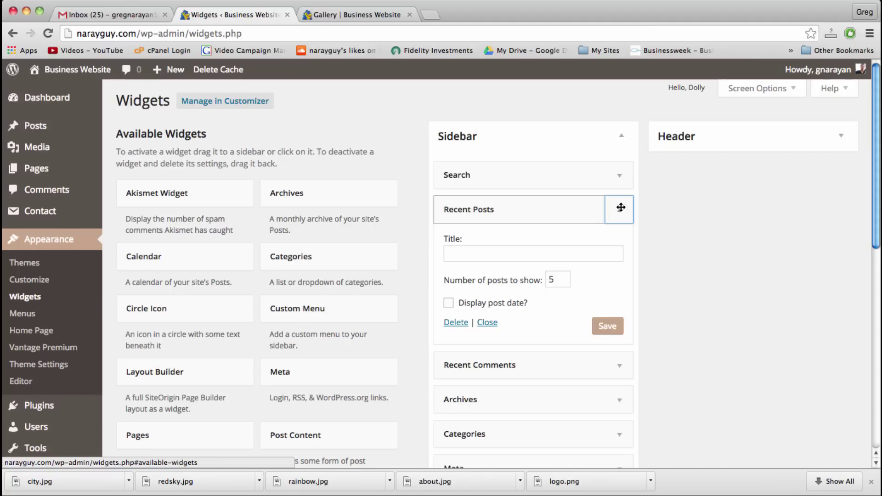
{"action": "left_click", "coordinate": [457, 322]}
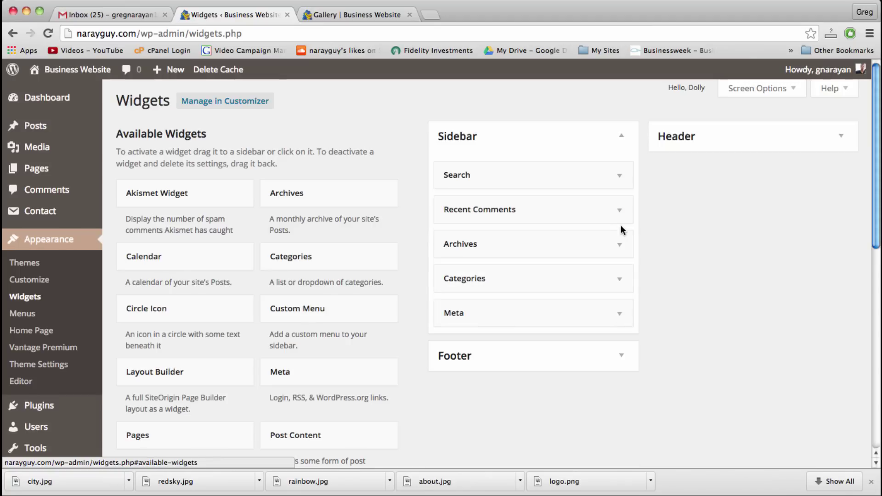
- Delete the Recent Comments, Archives, Categories and Meta widgets, leaving only Search
{"action": "left_click", "coordinate": [623, 221]}
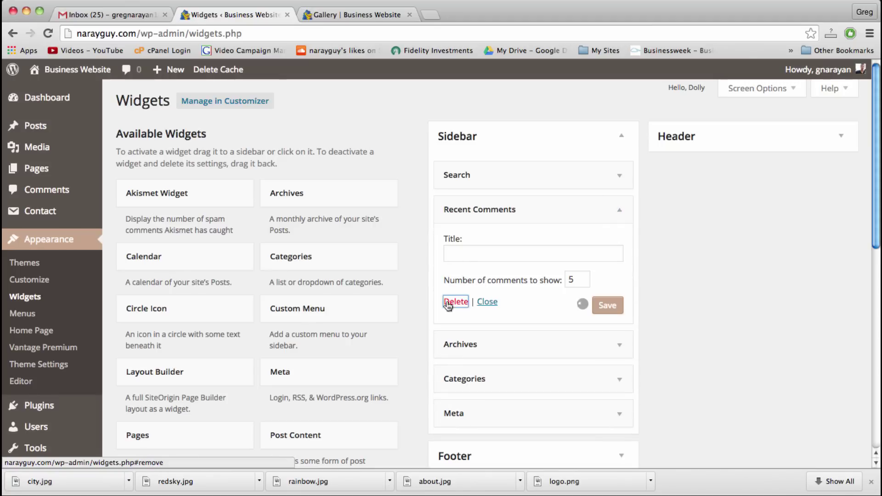
{"action": "left_click", "coordinate": [620, 212]}
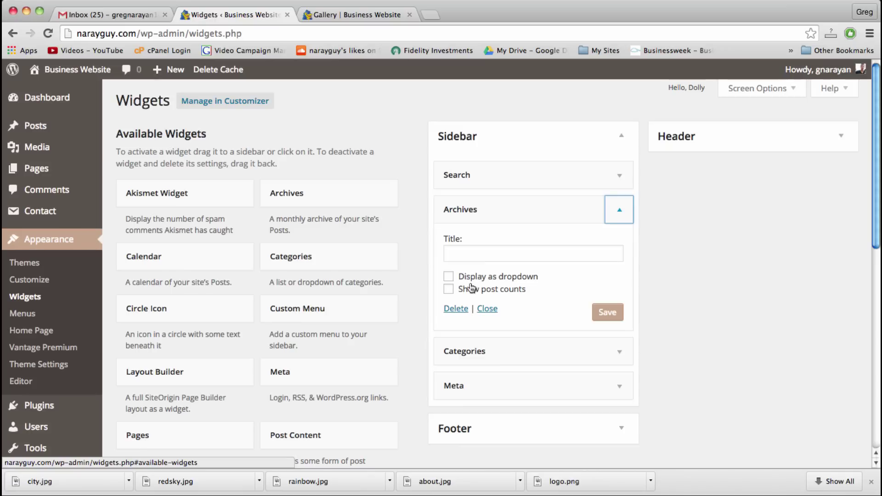
{"action": "left_click", "coordinate": [456, 310]}
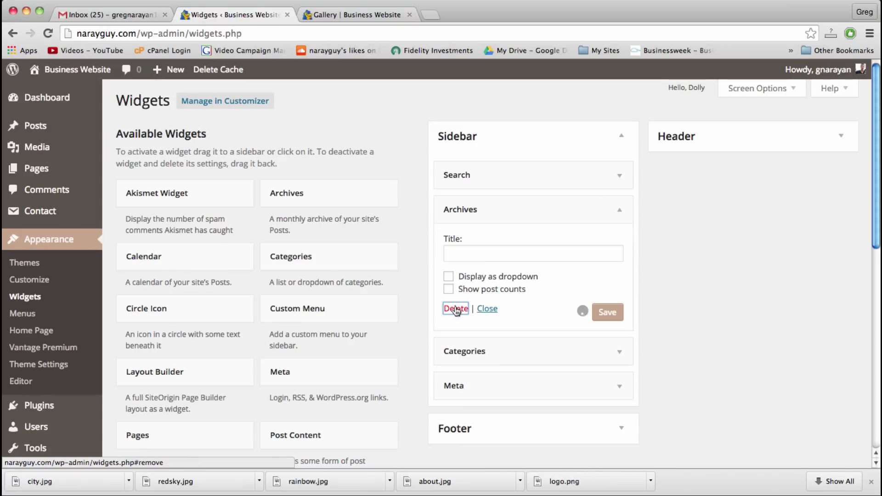
{"action": "left_click", "coordinate": [617, 212]}
{"action": "left_click", "coordinate": [455, 322]}
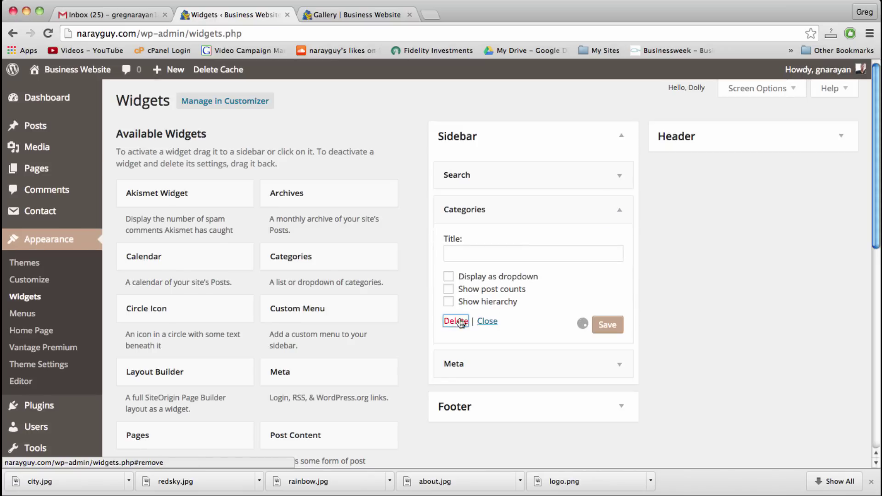
{"action": "left_click", "coordinate": [618, 212]}
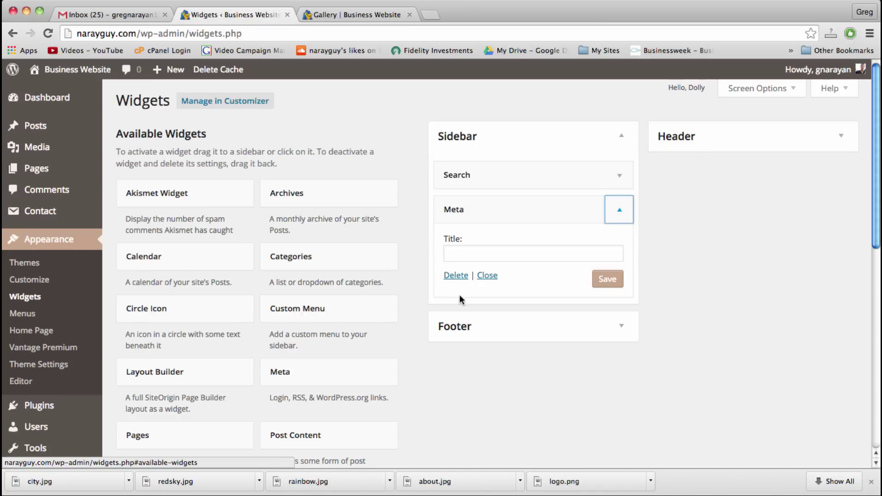
{"action": "left_click", "coordinate": [452, 275]}
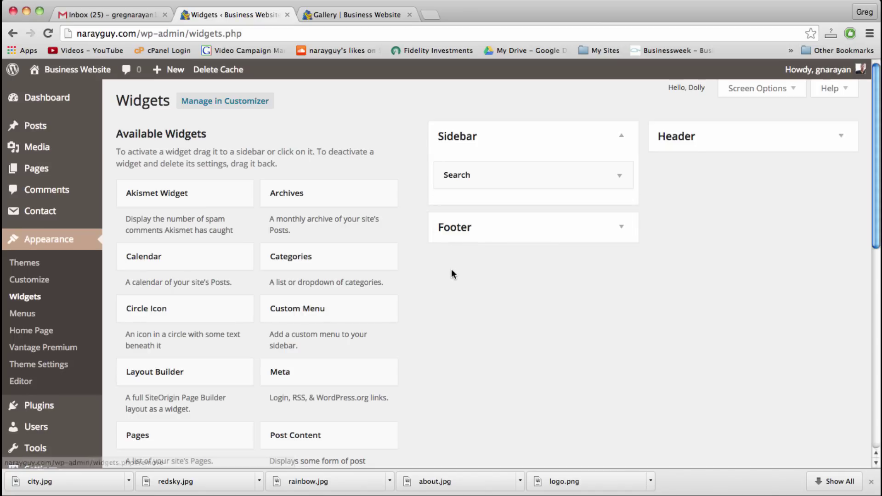
{"action": "left_click", "coordinate": [321, 14]}
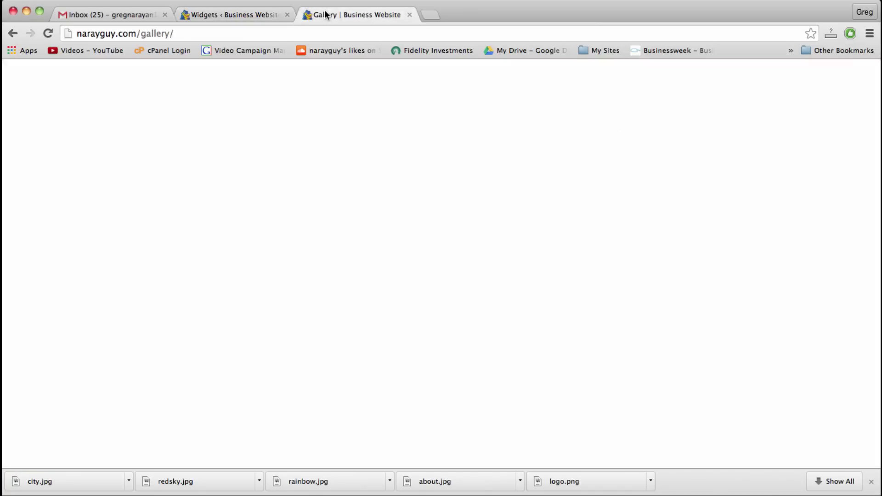
- Reload the Gallery page, check the Blog page's sidebar shows only Search, and edit Blog
{"action": "left_click", "coordinate": [325, 31]}
{"action": "key", "text": "Return"}
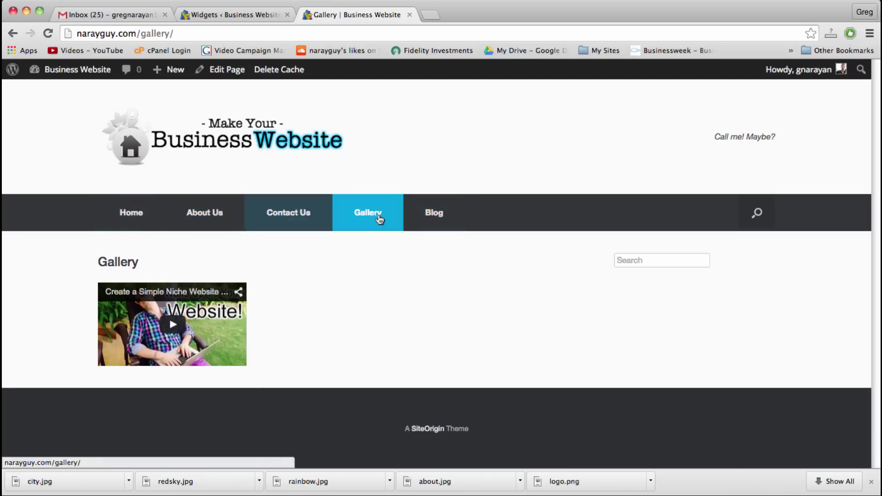
{"action": "left_click", "coordinate": [434, 218]}
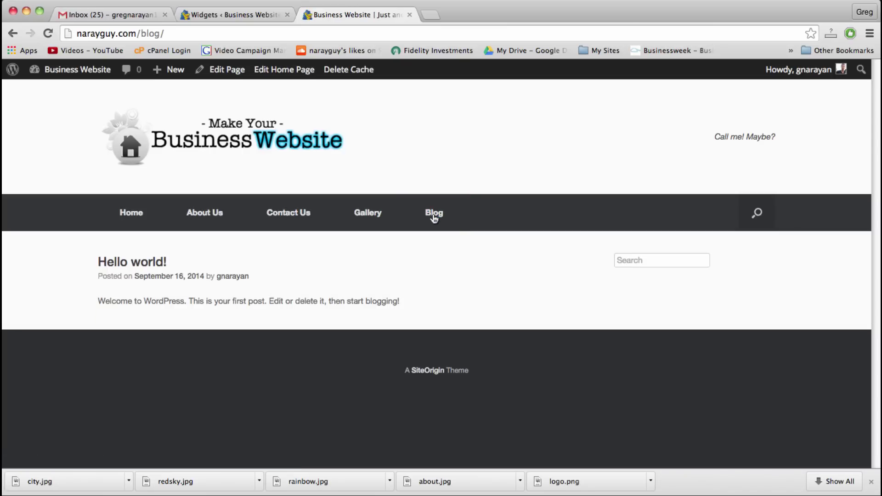
{"action": "left_click", "coordinate": [626, 260]}
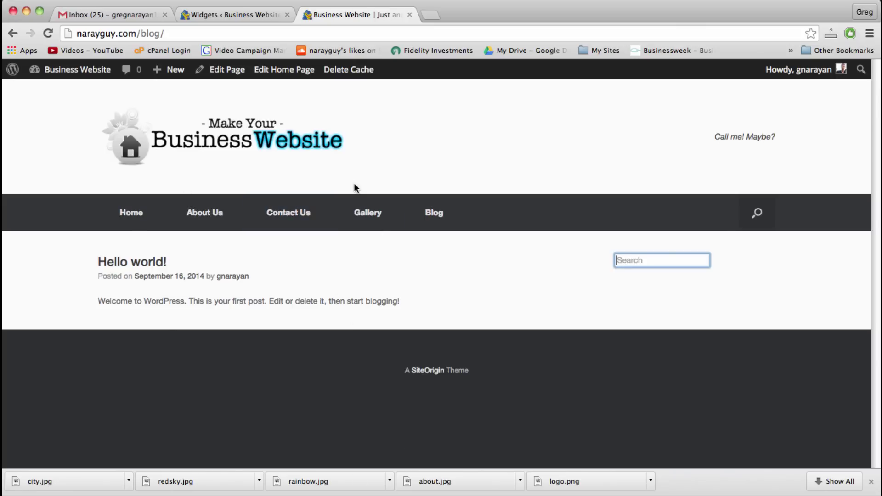
{"action": "left_click", "coordinate": [221, 71]}
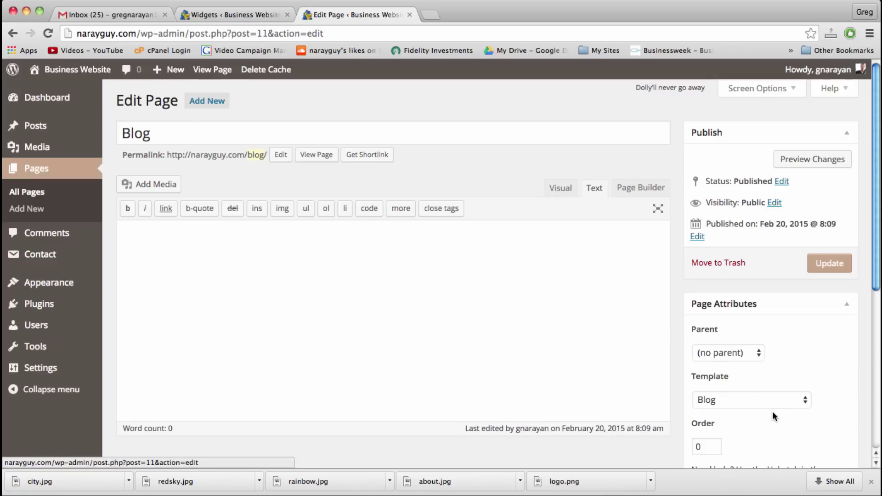
- Keep the Blog page's template set to Blog, leaving its content empty
{"action": "left_click", "coordinate": [781, 399]}
{"action": "left_click", "coordinate": [722, 400]}
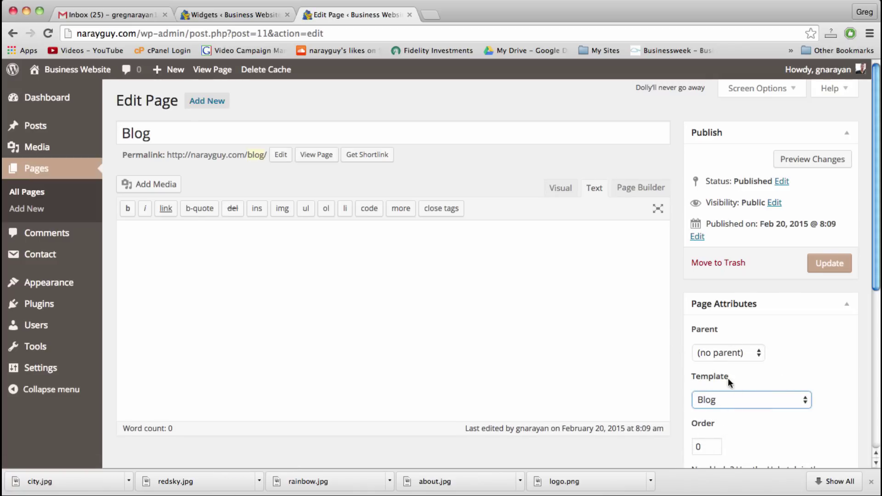
{"action": "left_click", "coordinate": [549, 261]}
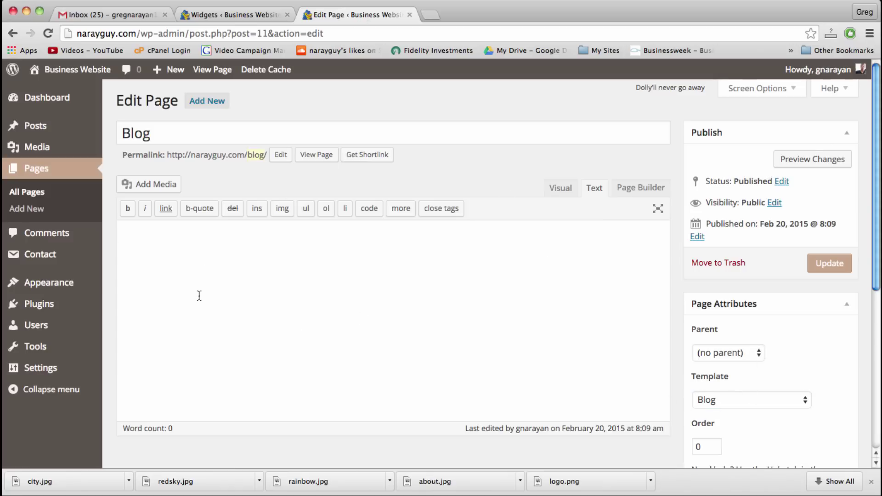
{"action": "mouse_move", "coordinate": [32, 125]}
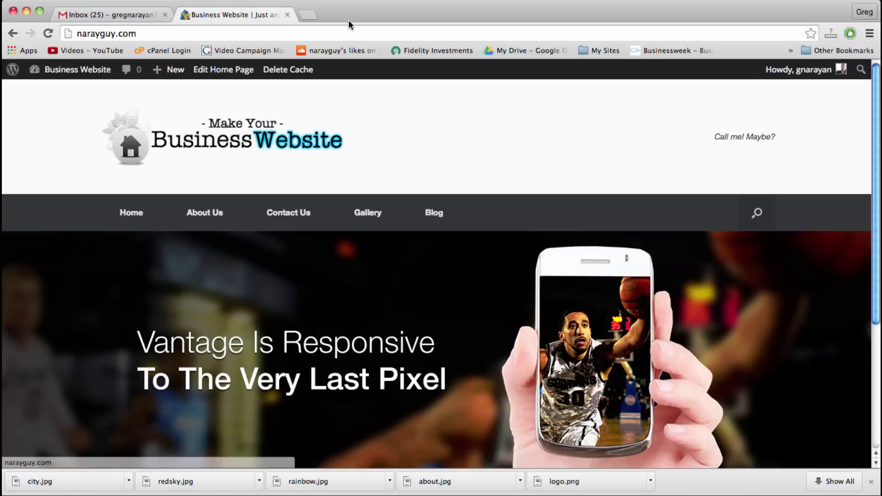
- Search Plugins > Add New for 'top 25 social', then install and activate Top 25 Social Icons
{"action": "left_click", "coordinate": [67, 71]}
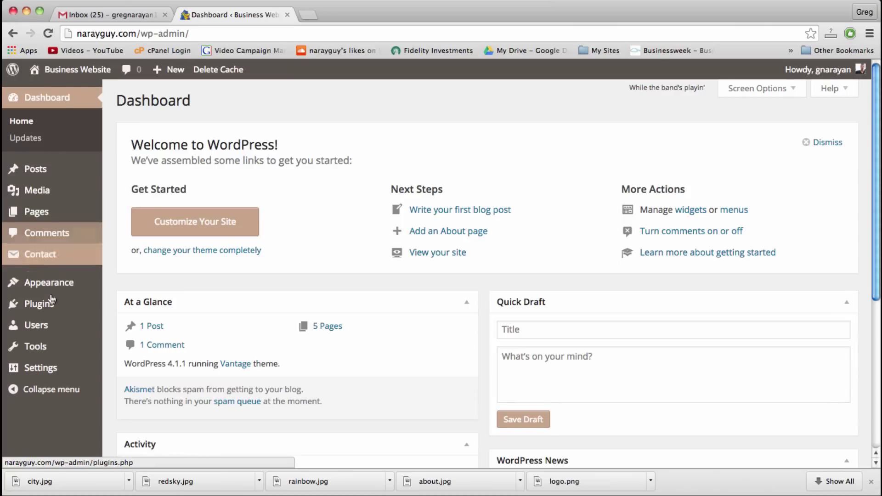
{"action": "mouse_move", "coordinate": [54, 299]}
{"action": "left_click", "coordinate": [133, 324]}
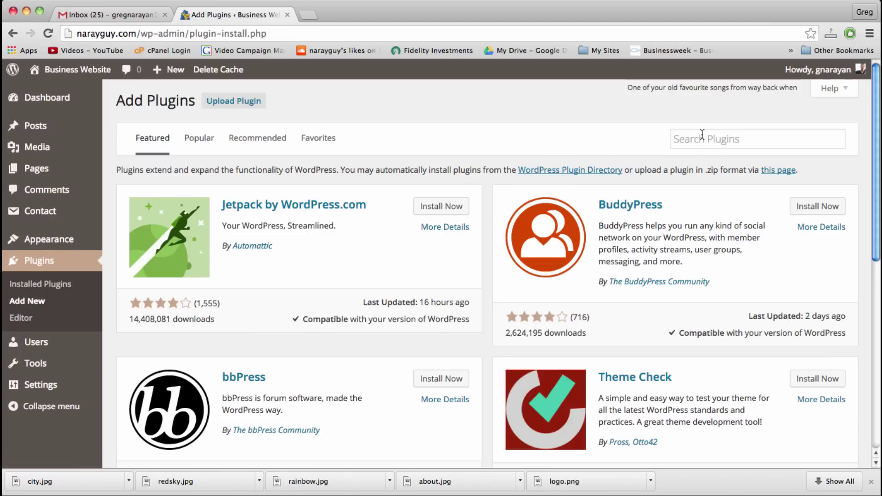
{"action": "left_click", "coordinate": [702, 136]}
{"action": "type", "text": "top 25 social"}
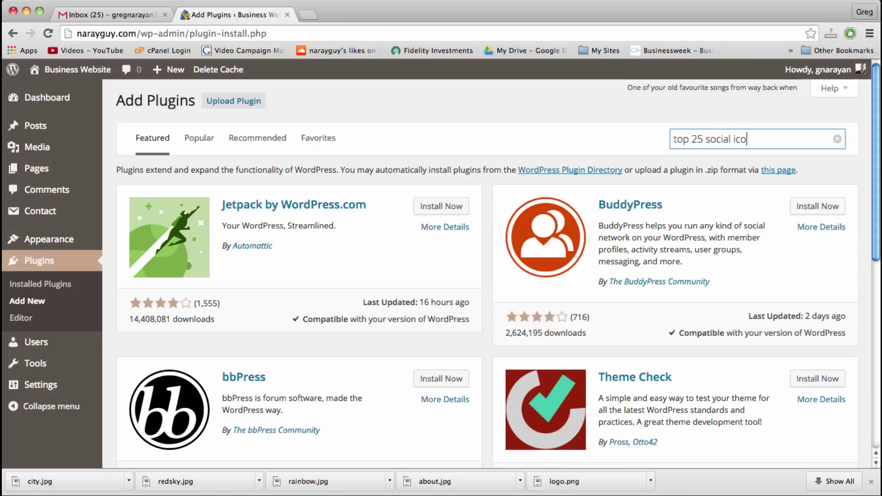
{"action": "key", "text": "Return"}
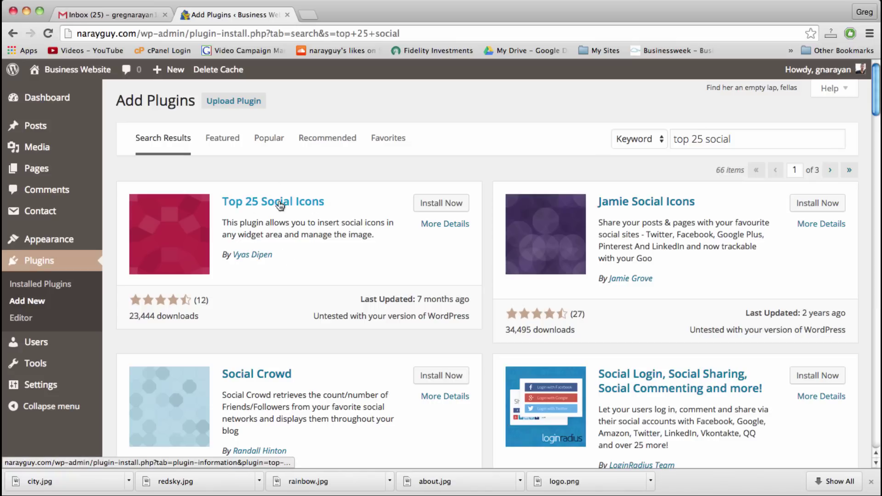
{"action": "left_click", "coordinate": [434, 204]}
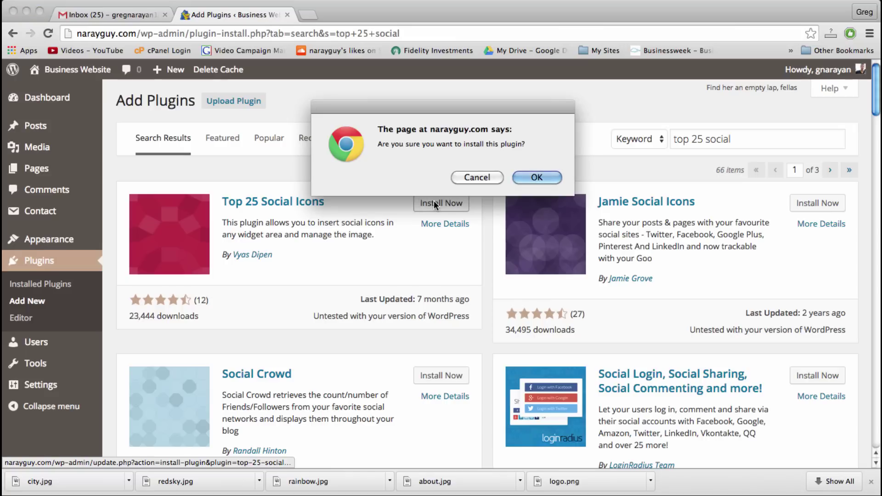
{"action": "left_click", "coordinate": [535, 179]}
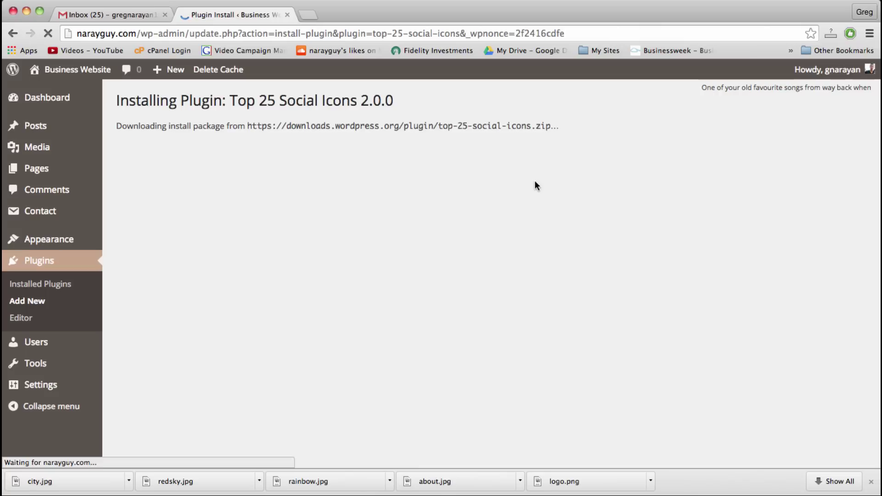
{"action": "left_click", "coordinate": [159, 209]}
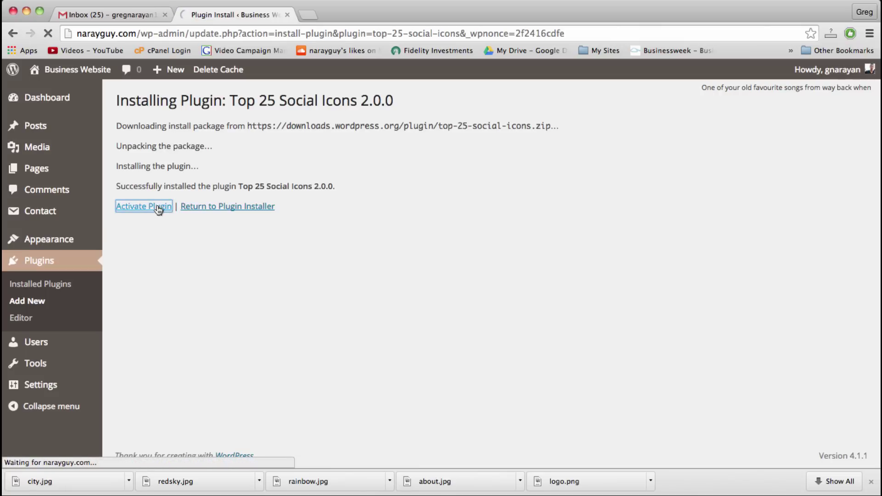
{"action": "scroll", "coordinate": [376, 278], "scroll_direction": "down", "scroll_amount": 7}
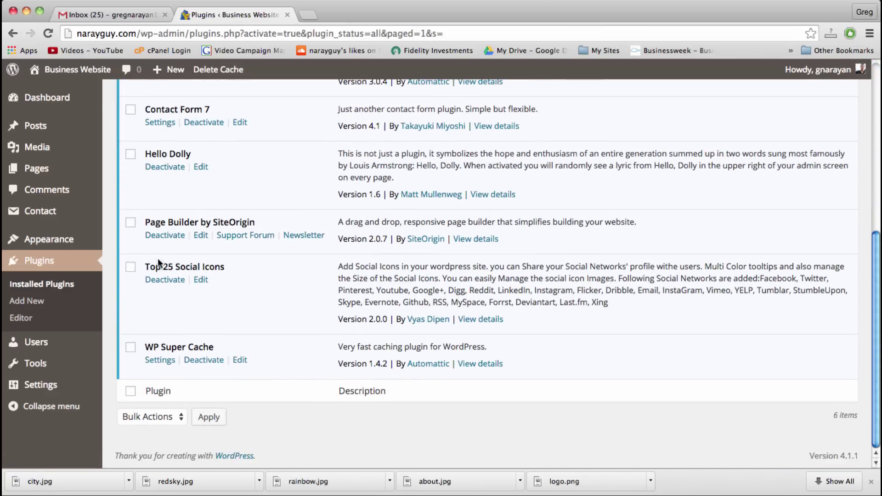
- Add the Top 25 Social Icons widget to the Sidebar from Appearance > Widgets
{"action": "mouse_move", "coordinate": [43, 241]}
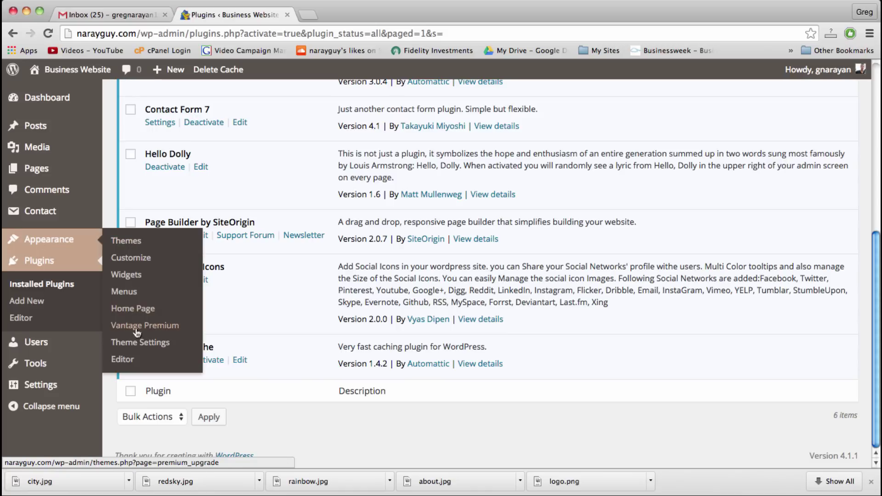
{"action": "left_click", "coordinate": [129, 276]}
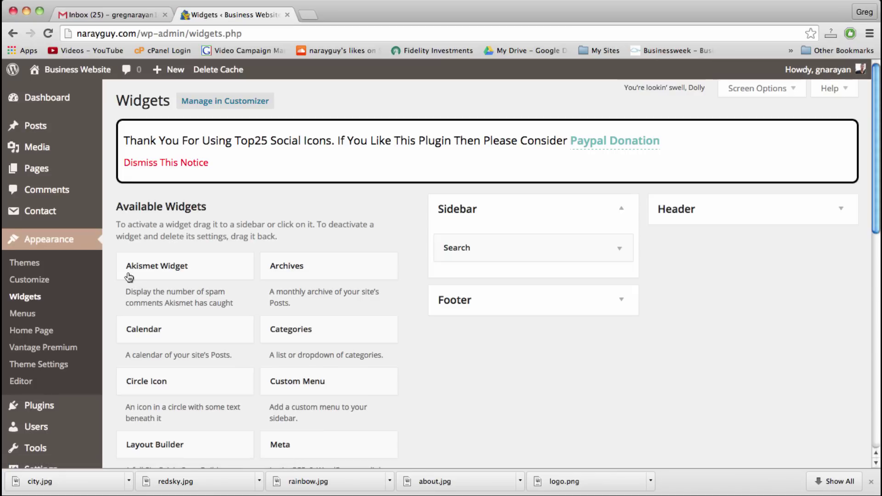
{"action": "scroll", "coordinate": [660, 317], "scroll_direction": "down", "scroll_amount": 5}
{"action": "scroll", "coordinate": [659, 319], "scroll_direction": "down", "scroll_amount": 1}
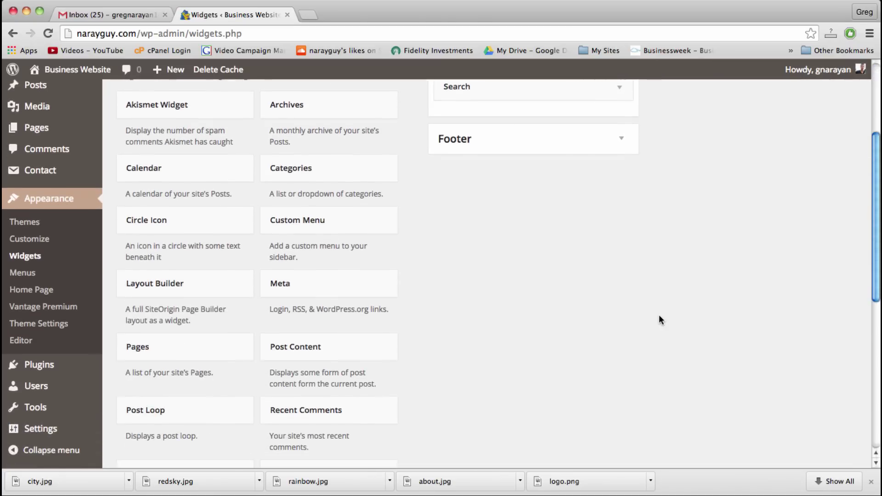
{"action": "scroll", "coordinate": [660, 316], "scroll_direction": "down", "scroll_amount": 5}
{"action": "scroll", "coordinate": [659, 315], "scroll_direction": "down", "scroll_amount": 7}
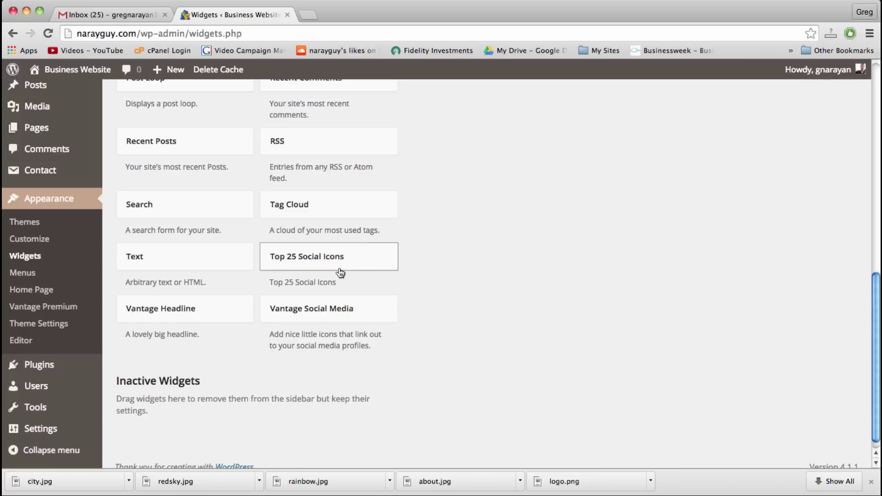
{"action": "left_click", "coordinate": [368, 263]}
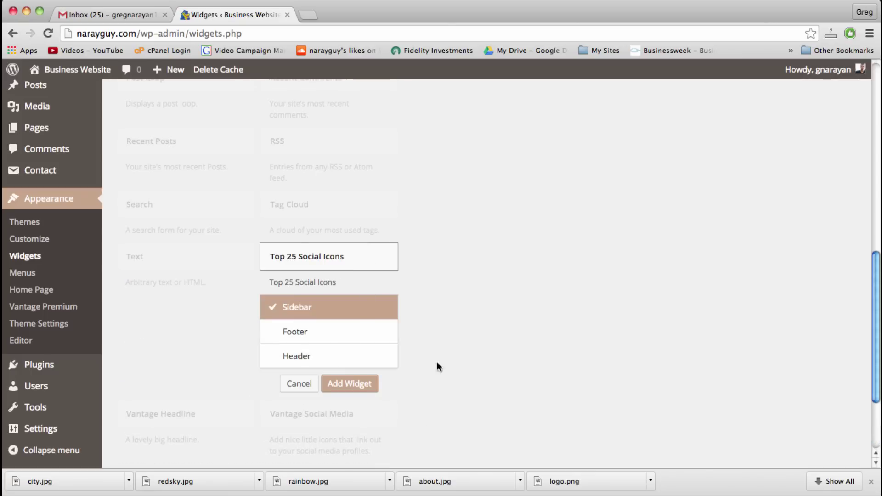
{"action": "left_click", "coordinate": [346, 385]}
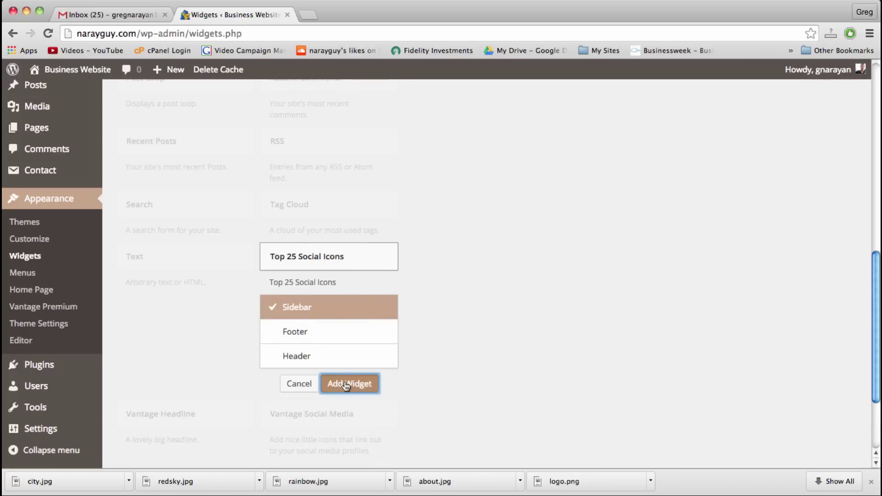
- Review the widget's 'Follow us' title and its empty social link fields
{"action": "left_click", "coordinate": [572, 263]}
{"action": "key", "text": "alt+shift+Left"}
{"action": "key", "text": "alt+shift+Left"}
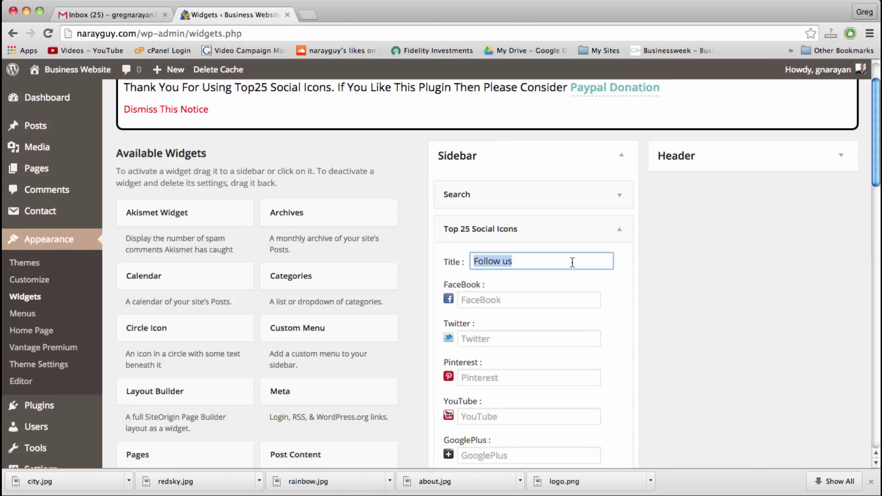
{"action": "scroll", "coordinate": [681, 283], "scroll_direction": "down", "scroll_amount": 2}
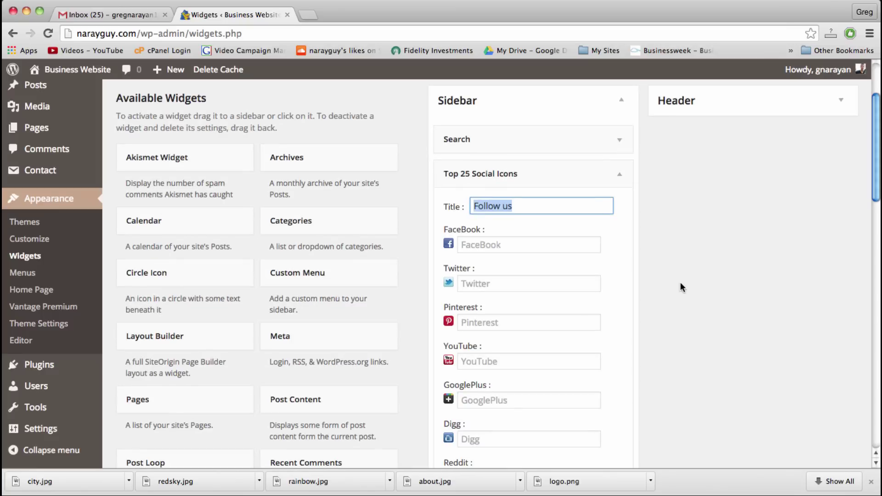
{"action": "key", "text": "Tab"}
{"action": "scroll", "coordinate": [652, 244], "scroll_direction": "up", "scroll_amount": 1}
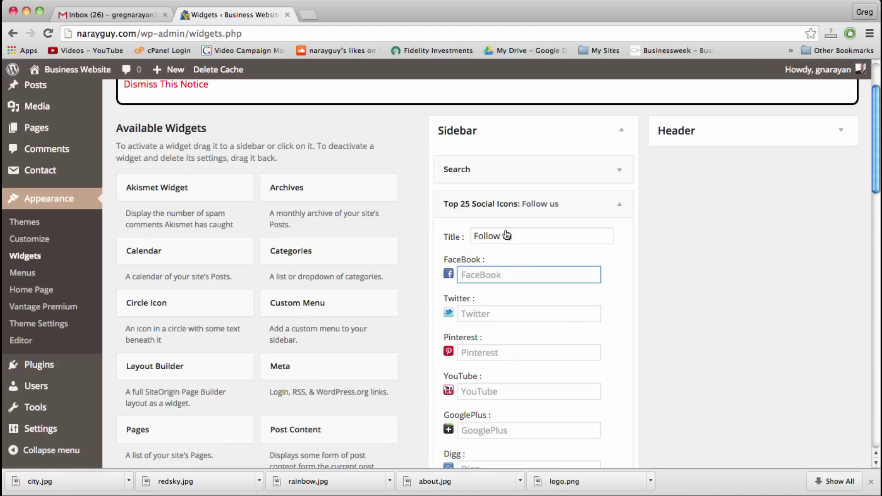
{"action": "scroll", "coordinate": [563, 307], "scroll_direction": "down", "scroll_amount": 10}
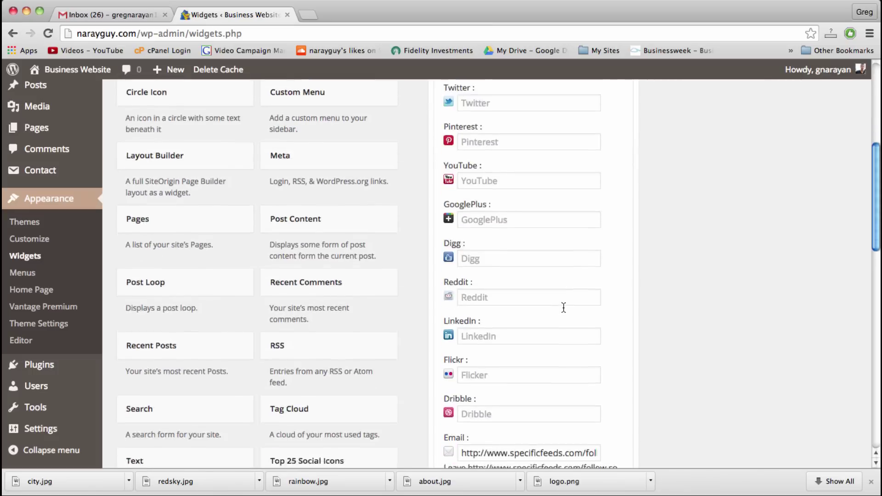
{"action": "scroll", "coordinate": [564, 307], "scroll_direction": "down", "scroll_amount": 10}
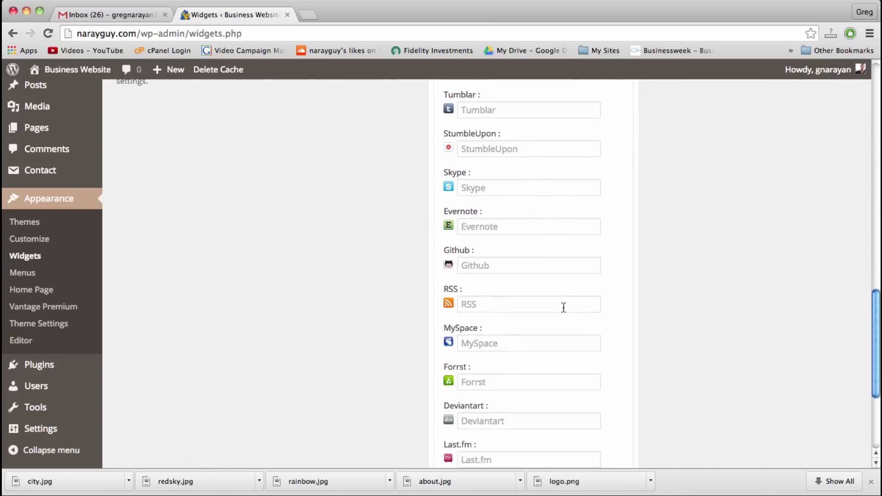
- Set the social icons Images Type to Square after previewing Circle and Leaf Shape, then save
{"action": "left_click", "coordinate": [466, 344]}
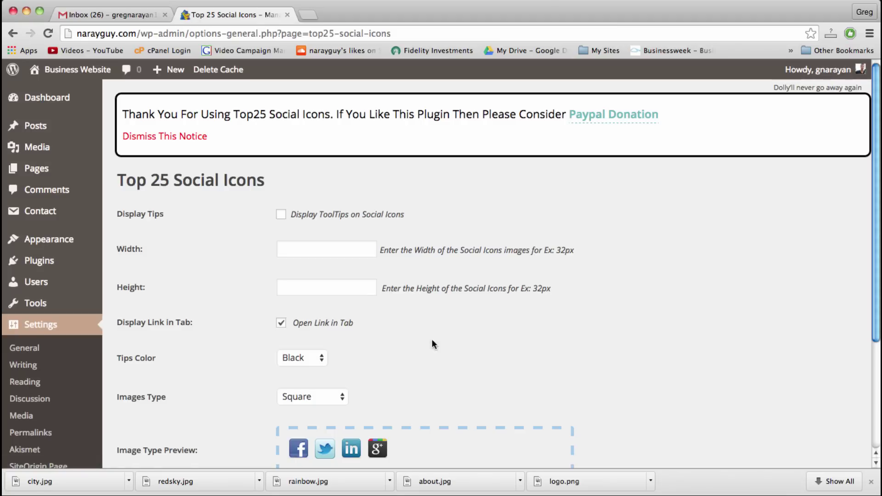
{"action": "scroll", "coordinate": [413, 333], "scroll_direction": "down", "scroll_amount": 3}
{"action": "scroll", "coordinate": [399, 324], "scroll_direction": "down", "scroll_amount": 2}
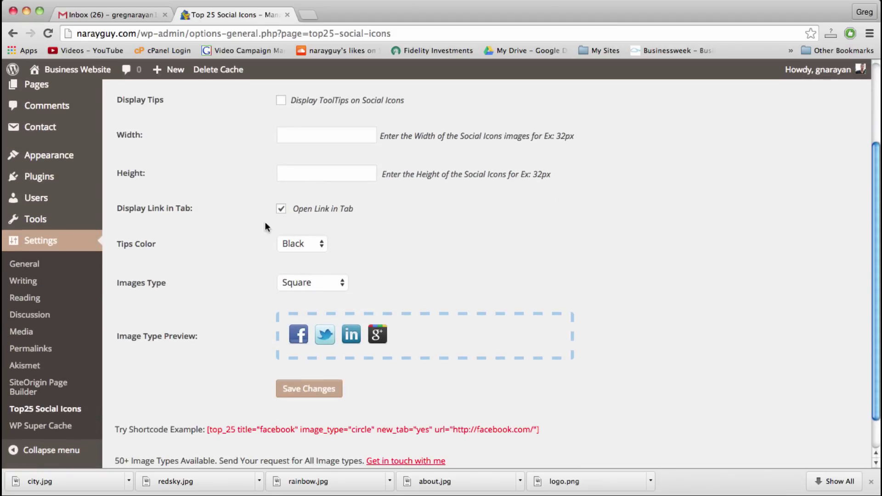
{"action": "left_click", "coordinate": [282, 209]}
{"action": "left_click", "coordinate": [323, 284]}
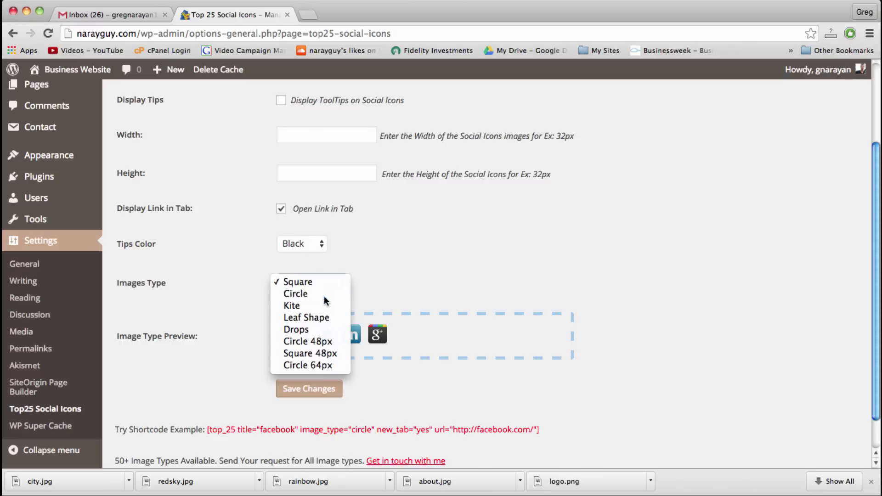
{"action": "left_click", "coordinate": [324, 296]}
{"action": "left_click", "coordinate": [329, 282]}
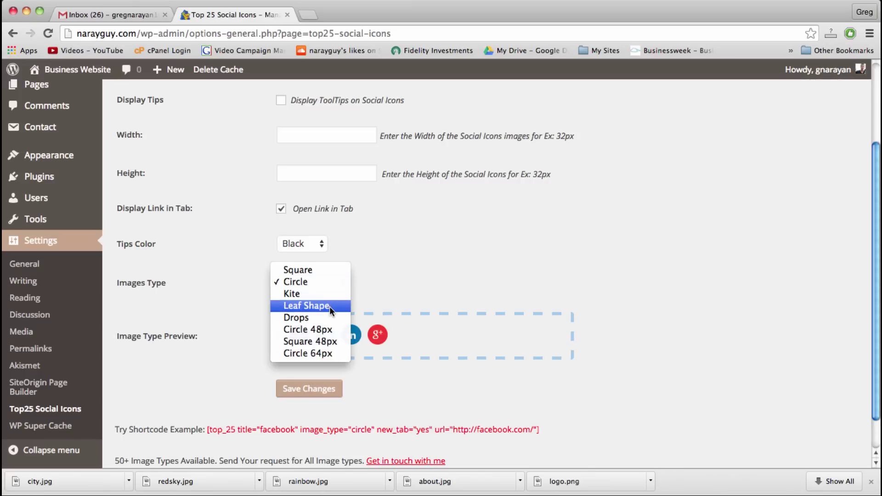
{"action": "left_click", "coordinate": [330, 306]}
{"action": "left_click", "coordinate": [335, 282]}
{"action": "left_click", "coordinate": [305, 242]}
{"action": "left_click", "coordinate": [305, 387]}
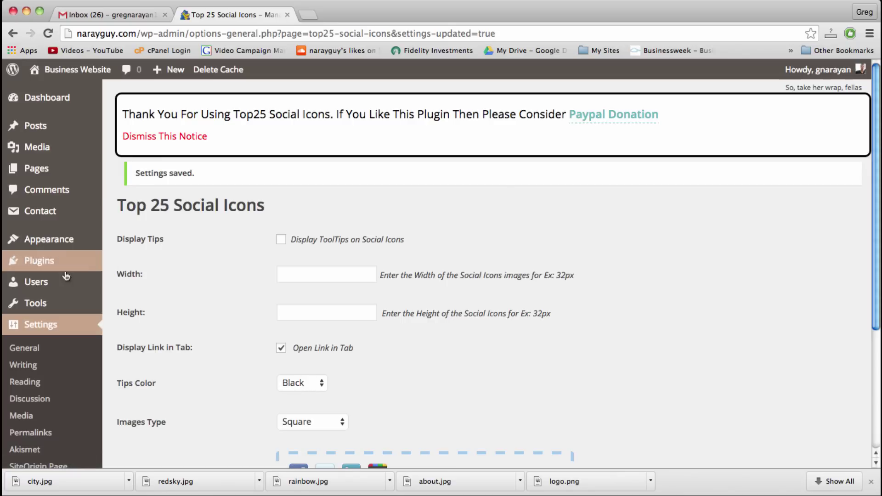
- Enter the Facebook, Twitter, YouTube and Google+ profile URLs in the social icons widget and save
{"action": "mouse_move", "coordinate": [34, 241]}
{"action": "left_click", "coordinate": [133, 276]}
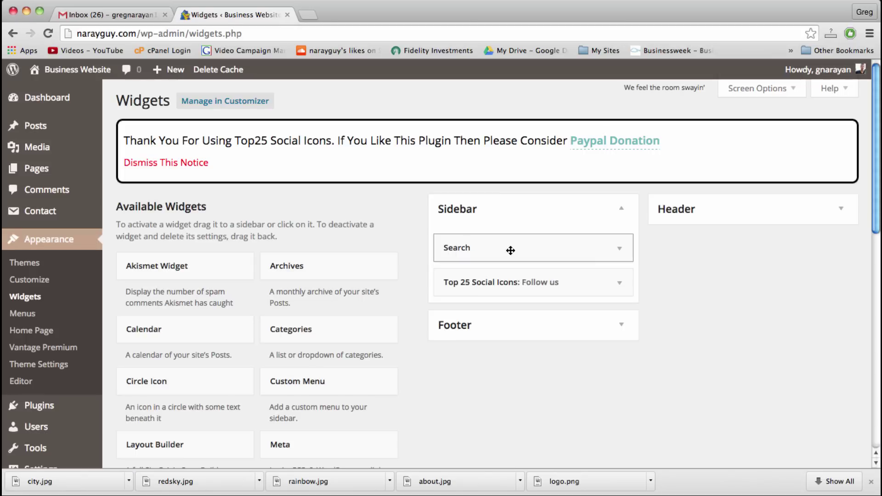
{"action": "left_click", "coordinate": [576, 287]}
{"action": "left_click", "coordinate": [527, 353]}
{"action": "type", "text": "http"}
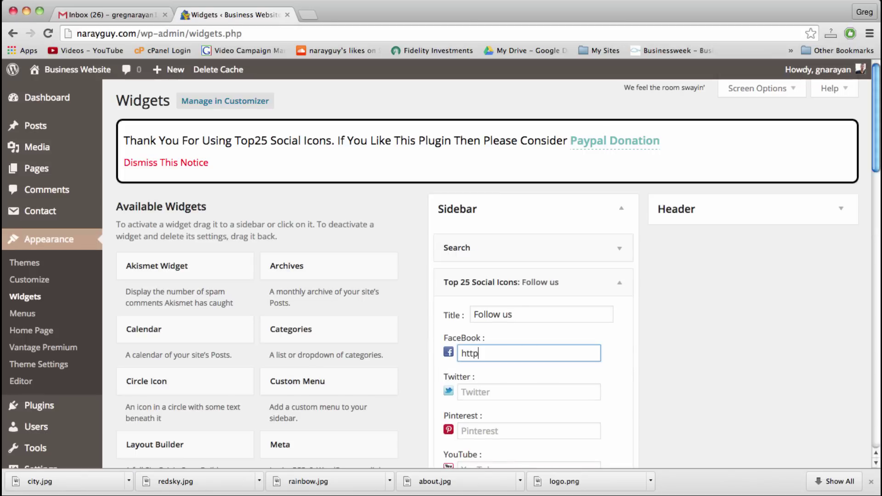
{"action": "type", "text": "://www.facebook.com/dearbl"}
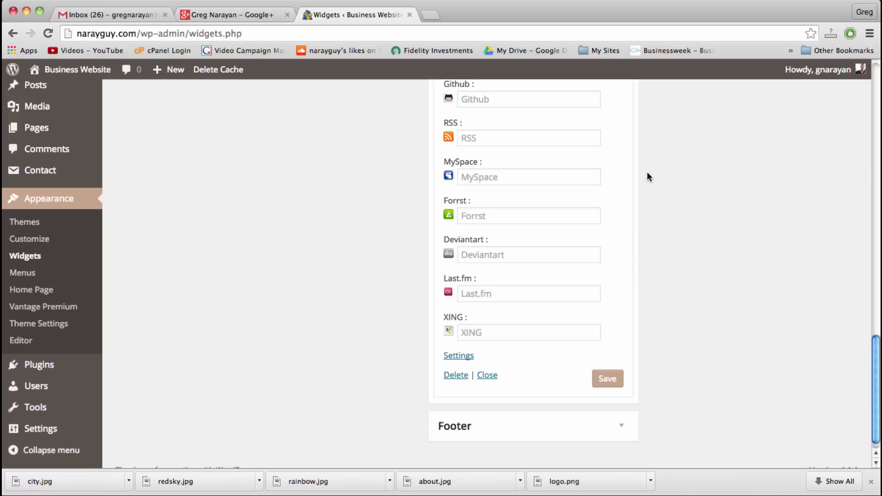
{"action": "scroll", "coordinate": [648, 174], "scroll_direction": "up", "scroll_amount": 7}
{"action": "scroll", "coordinate": [646, 176], "scroll_direction": "up", "scroll_amount": 10}
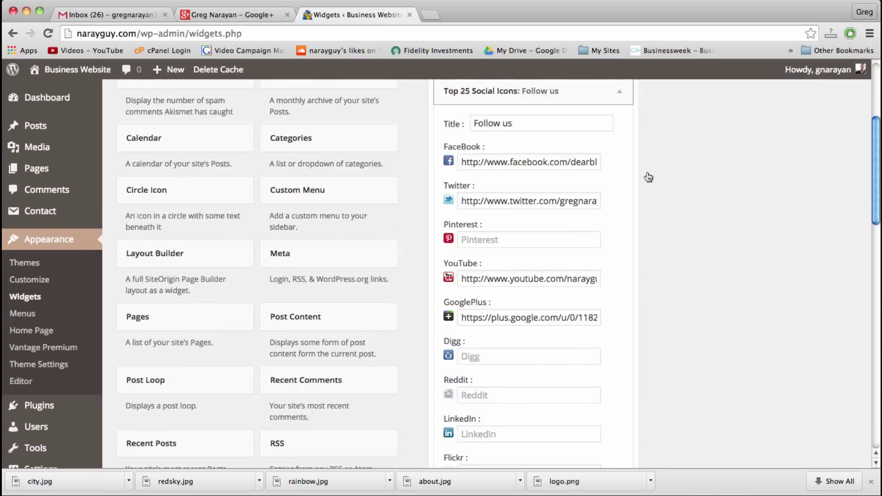
{"action": "scroll", "coordinate": [647, 175], "scroll_direction": "down", "scroll_amount": 11}
{"action": "scroll", "coordinate": [647, 173], "scroll_direction": "down", "scroll_amount": 7}
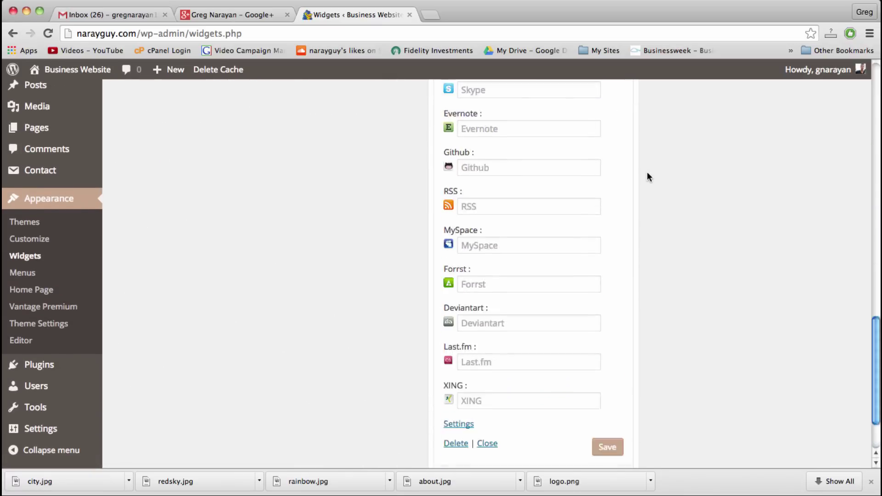
{"action": "left_click", "coordinate": [606, 366]}
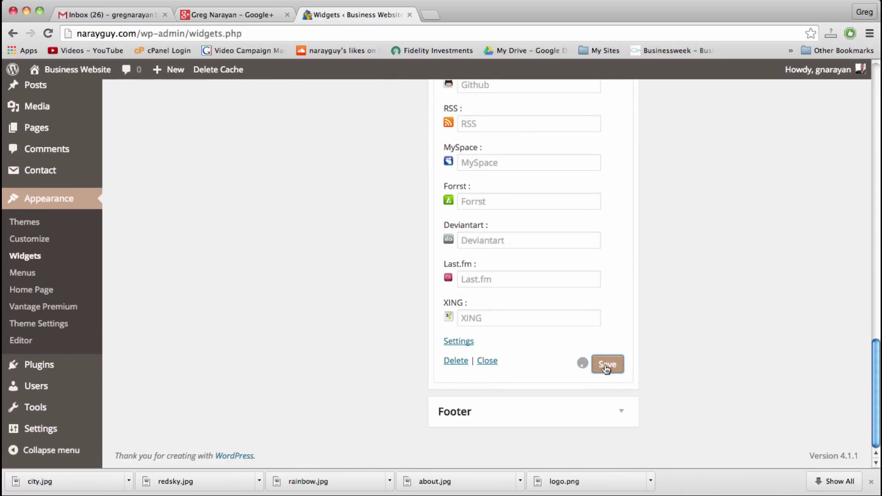
- Clear the widget's 'Follow us' title, save, and open the live site in a new tab
{"action": "scroll", "coordinate": [681, 368], "scroll_direction": "up", "scroll_amount": 20}
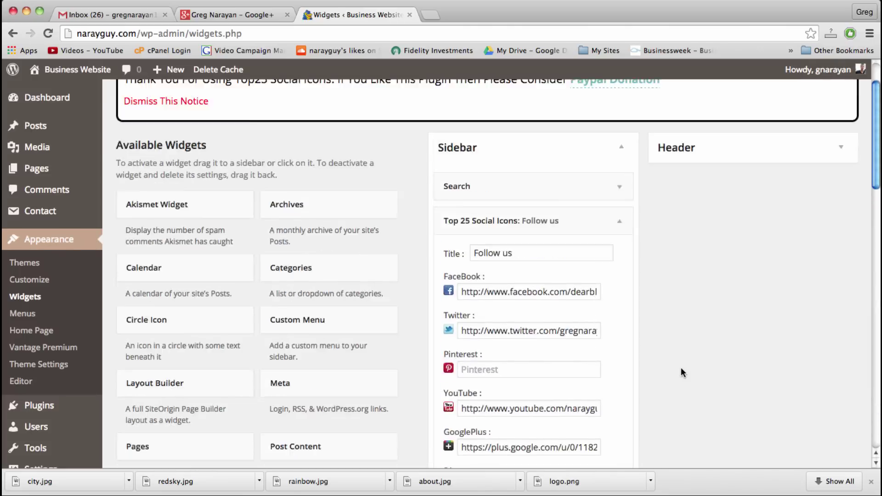
{"action": "triple_click", "coordinate": [508, 299]}
{"action": "key", "text": "BackSpace"}
{"action": "scroll", "coordinate": [654, 310], "scroll_direction": "down", "scroll_amount": 20}
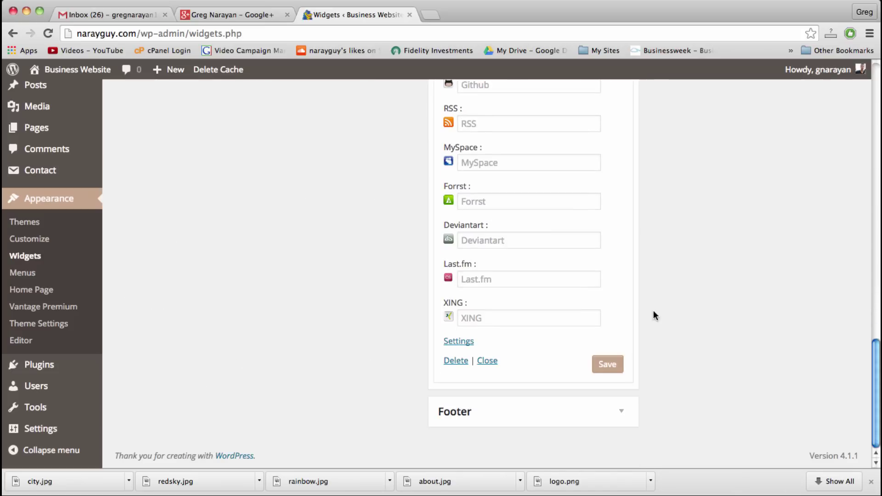
{"action": "left_click", "coordinate": [605, 367]}
{"action": "right_click", "coordinate": [89, 70]}
{"action": "left_click", "coordinate": [348, 34]}
- Open the live site's Contact Us page and check that the sidebar Facebook icon works
{"action": "left_click", "coordinate": [444, 15]}
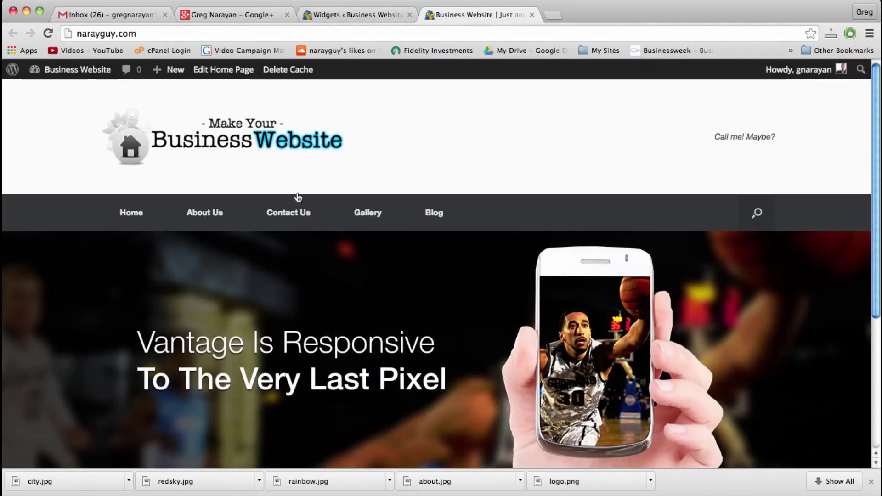
{"action": "left_click", "coordinate": [315, 218]}
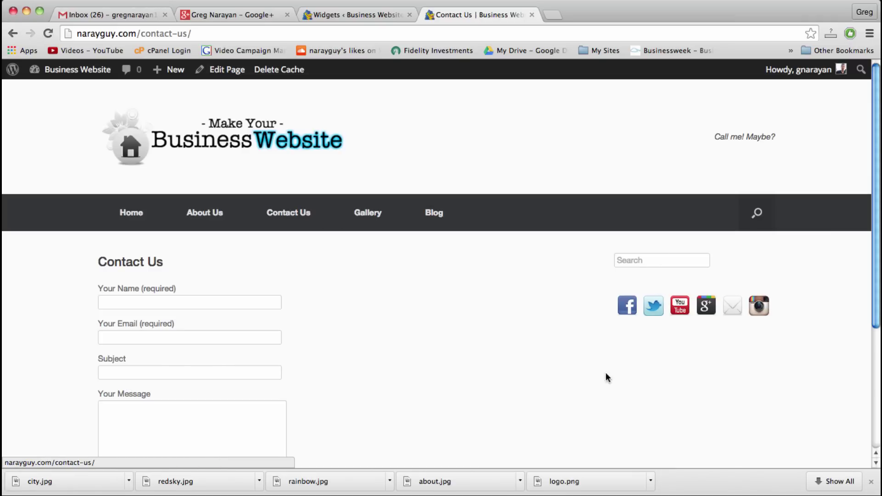
{"action": "left_click", "coordinate": [627, 307]}
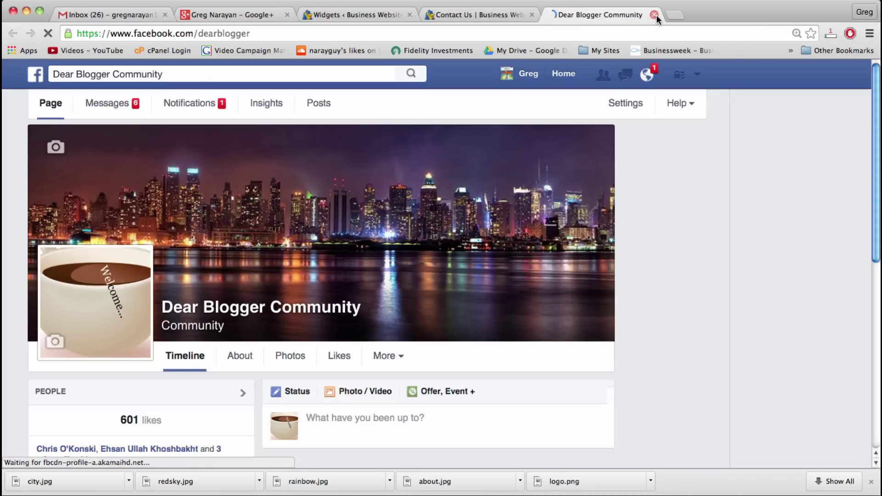
{"action": "left_click", "coordinate": [654, 14]}
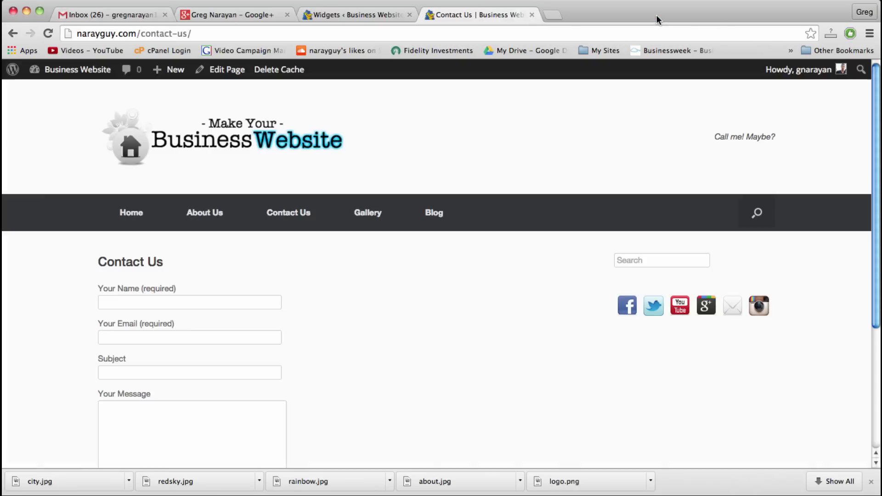
- Check that the sidebar Twitter icon leads to the Twitter profile, then return to Contact Us
{"action": "left_click", "coordinate": [654, 308]}
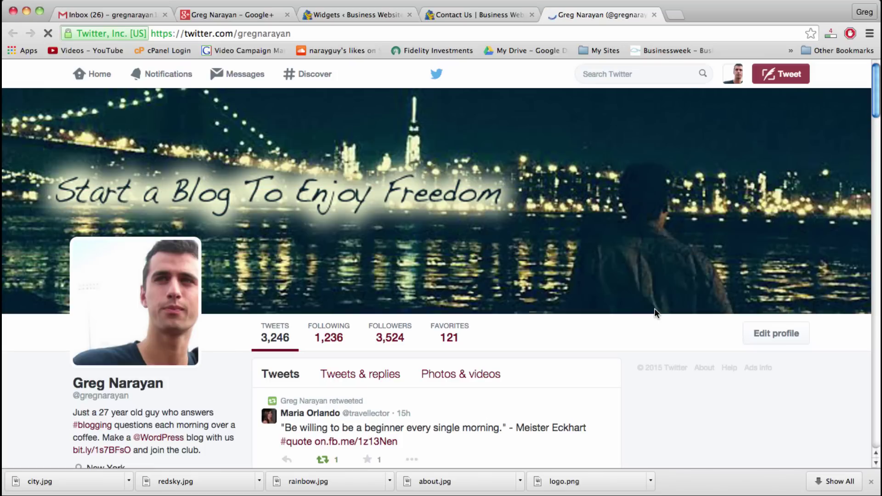
{"action": "left_click", "coordinate": [654, 15]}
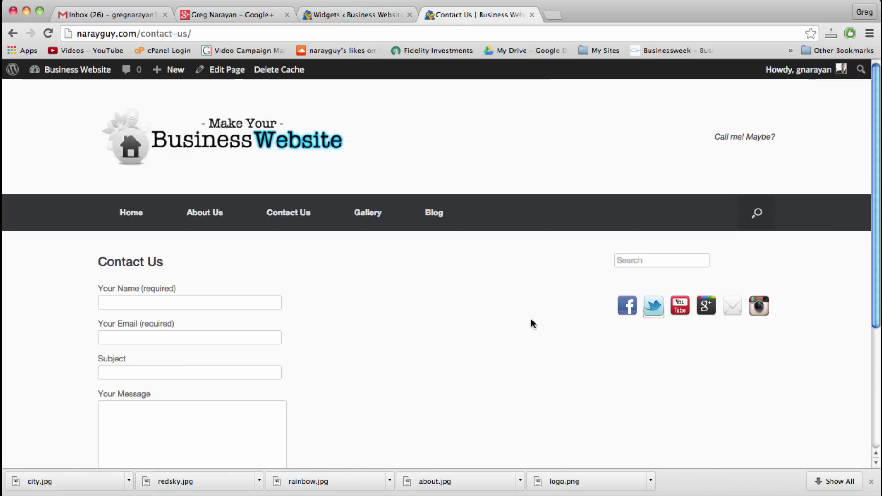
{"action": "scroll", "coordinate": [531, 323], "scroll_direction": "down", "scroll_amount": 2}
{"action": "scroll", "coordinate": [532, 324], "scroll_direction": "up", "scroll_amount": 2}
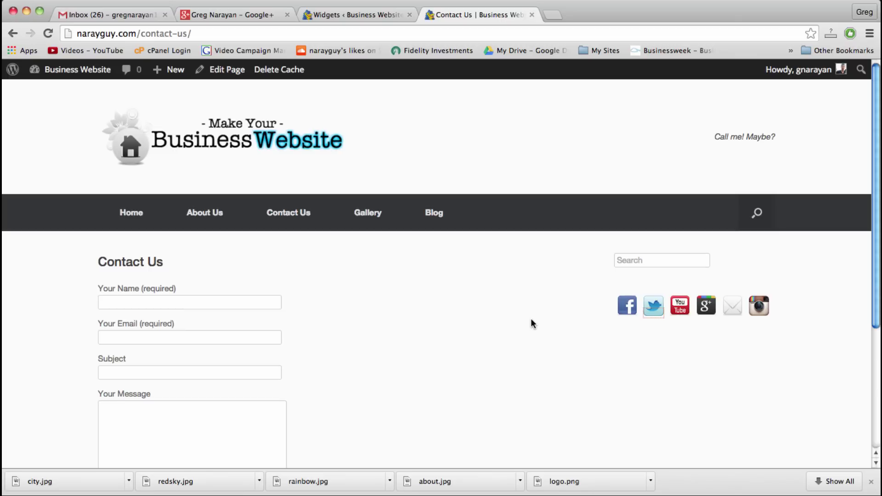
- Inspect the Contact Us page content in Chrome DevTools
{"action": "right_click", "coordinate": [504, 295]}
{"action": "left_click", "coordinate": [453, 289]}
{"action": "right_click", "coordinate": [504, 265]}
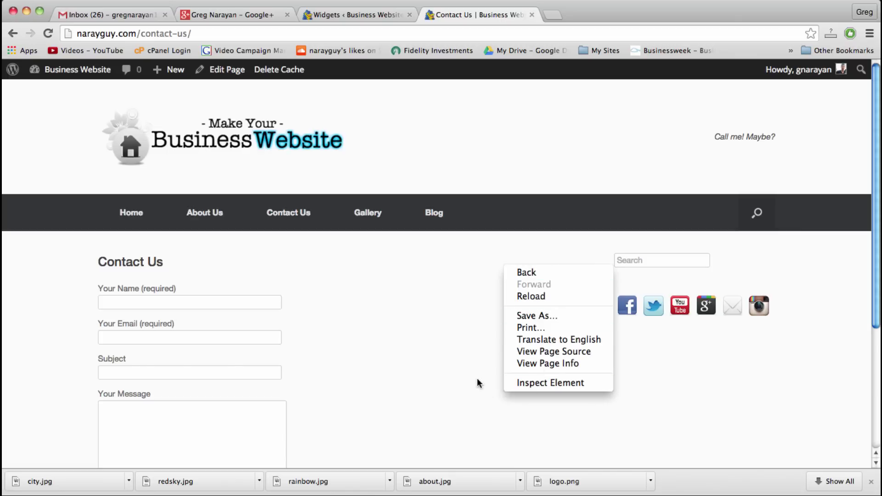
{"action": "left_click", "coordinate": [468, 349]}
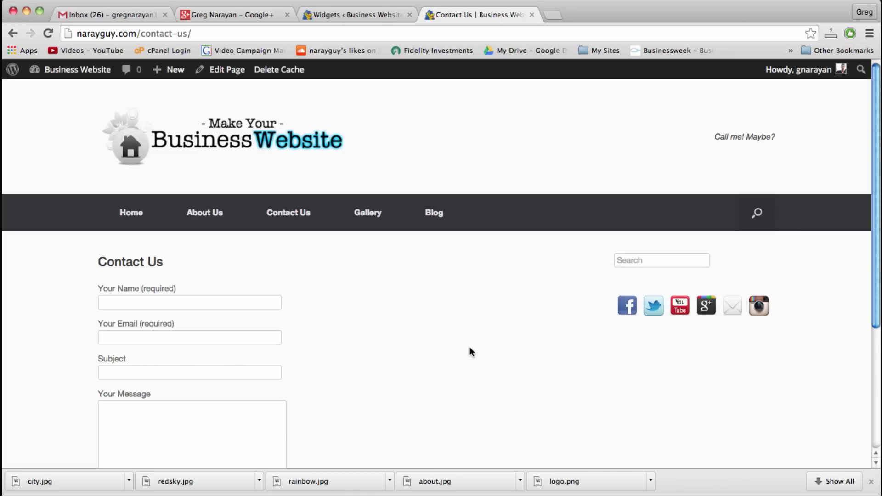
{"action": "right_click", "coordinate": [525, 272]}
{"action": "left_click", "coordinate": [559, 386]}
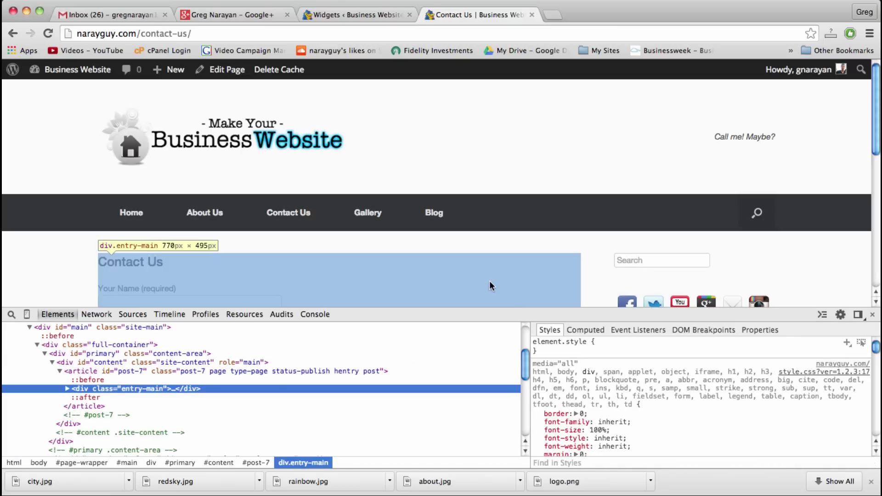
- Expand the entry-main, entry header and entry-content elements in the DOM tree
{"action": "scroll", "coordinate": [464, 228], "scroll_direction": "down", "scroll_amount": 3}
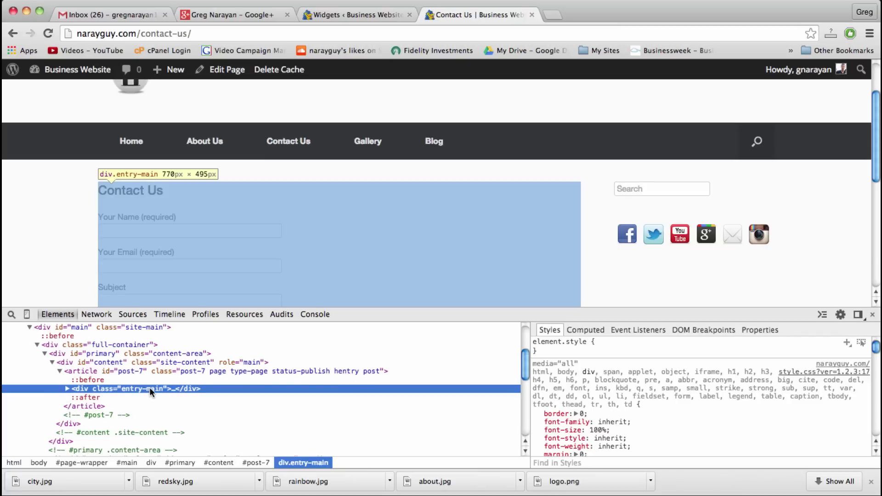
{"action": "left_click", "coordinate": [67, 389]}
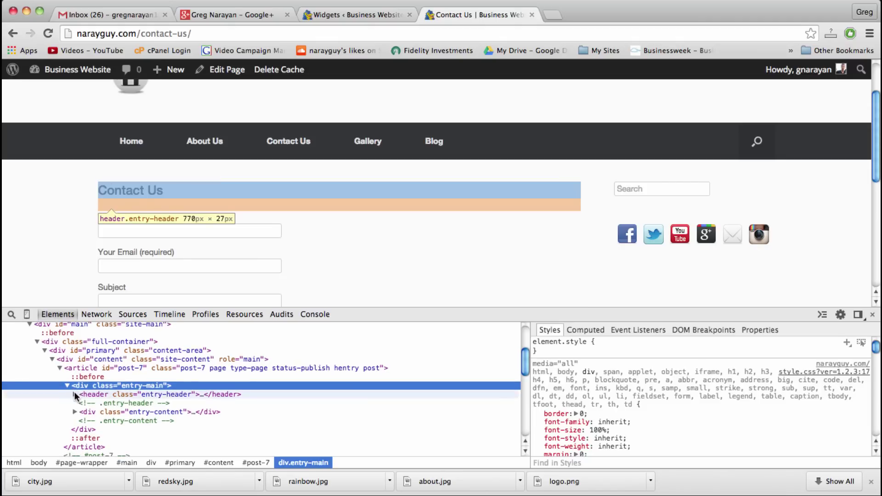
{"action": "left_click", "coordinate": [74, 397]}
{"action": "scroll", "coordinate": [75, 403], "scroll_direction": "down", "scroll_amount": 3}
{"action": "left_click", "coordinate": [75, 403]}
{"action": "scroll", "coordinate": [88, 405], "scroll_direction": "down", "scroll_amount": 1}
{"action": "scroll", "coordinate": [110, 353], "scroll_direction": "down", "scroll_amount": 2}
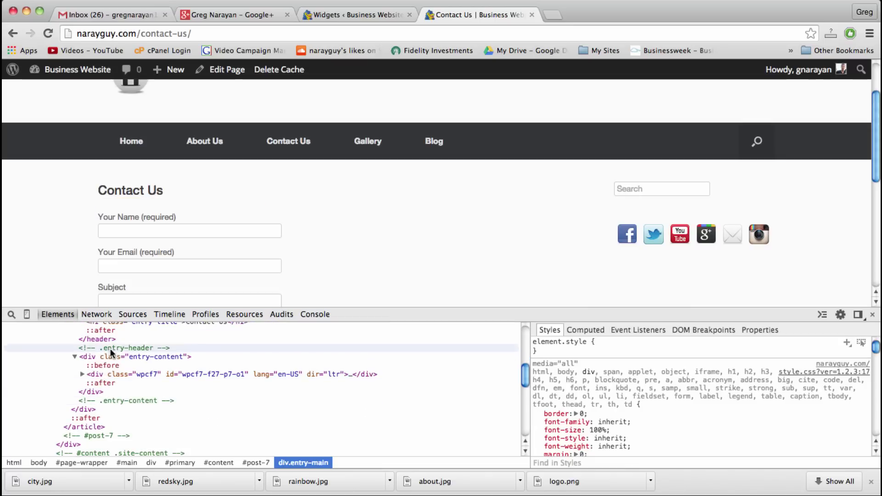
{"action": "scroll", "coordinate": [78, 368], "scroll_direction": "down", "scroll_amount": 2}
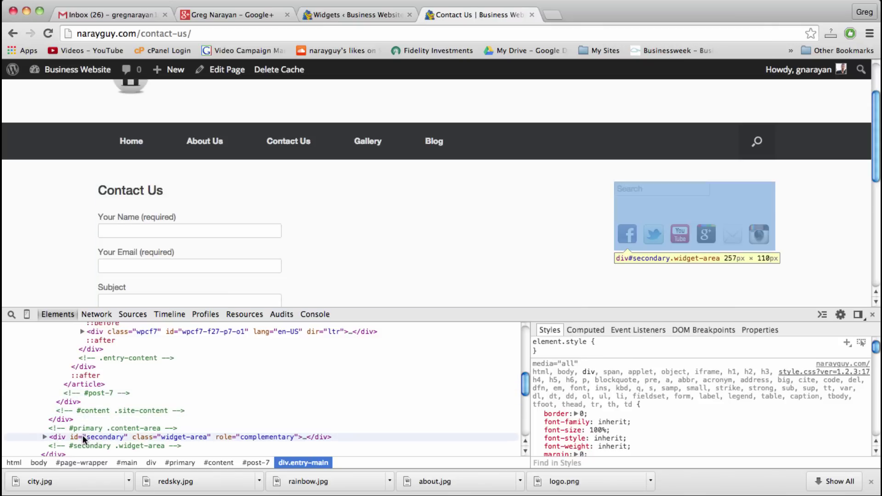
- Expand div#secondary and copy the aside#baba-2 social icons widget HTML
{"action": "left_click", "coordinate": [44, 437]}
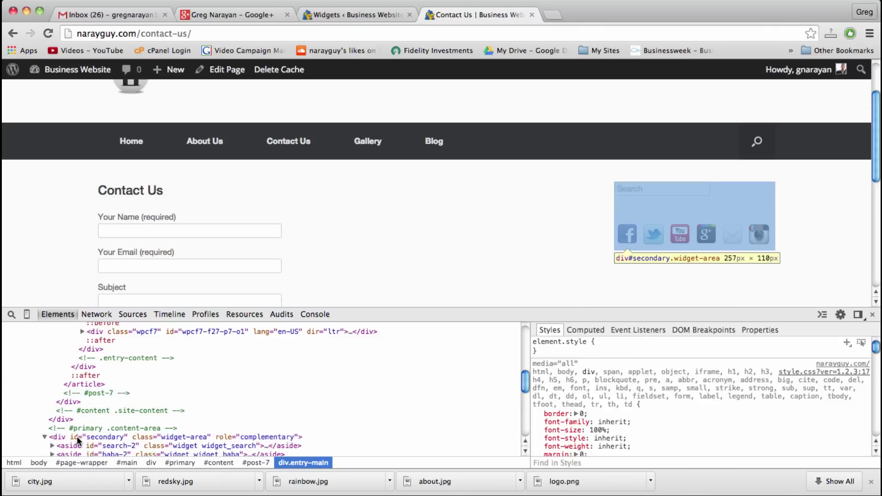
{"action": "scroll", "coordinate": [64, 441], "scroll_direction": "down", "scroll_amount": 2}
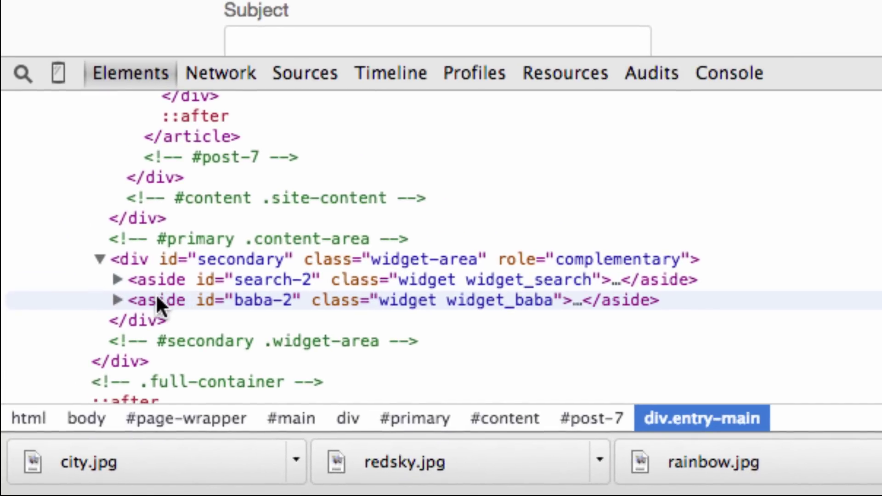
{"action": "left_click", "coordinate": [157, 294]}
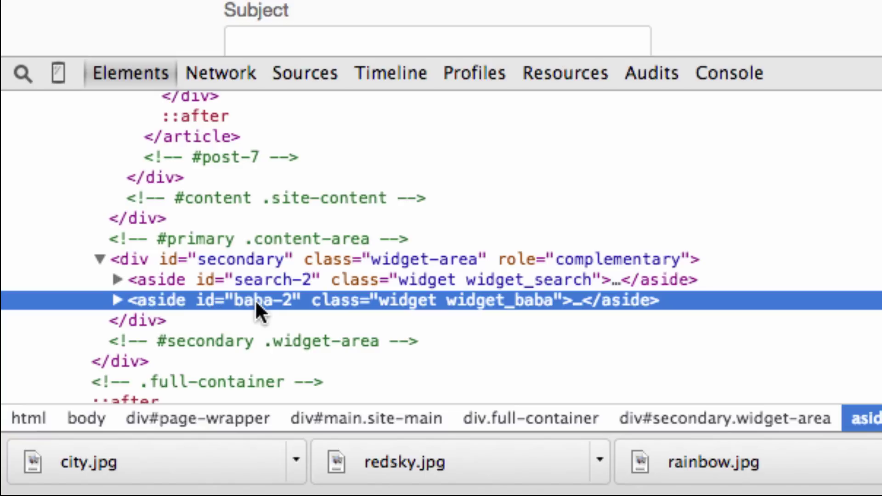
{"action": "right_click", "coordinate": [153, 296]}
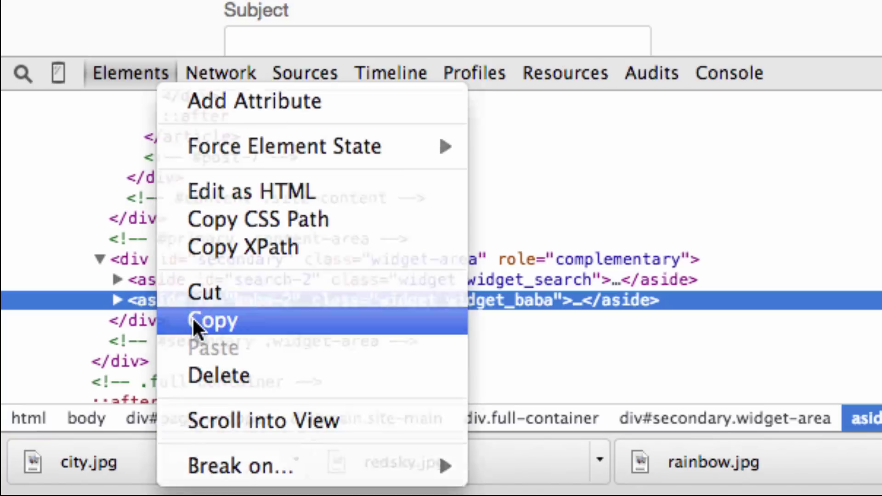
{"action": "left_click", "coordinate": [192, 317]}
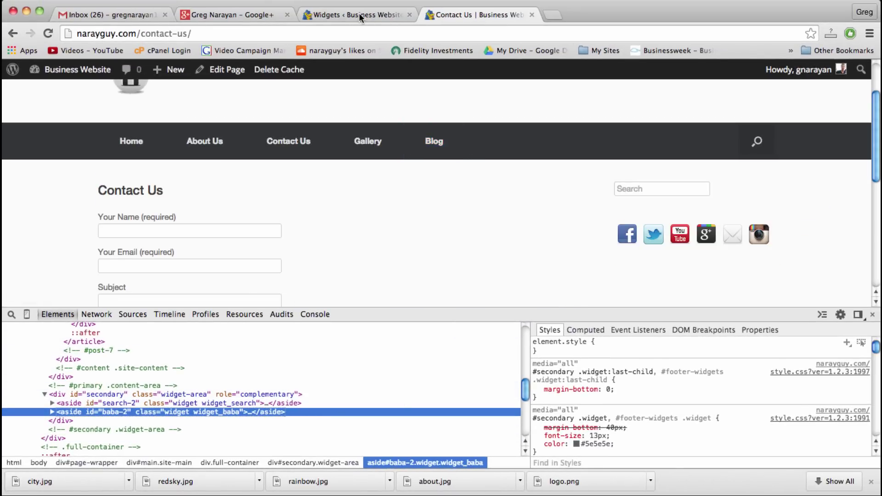
{"action": "key", "text": "ctrl+Up"}
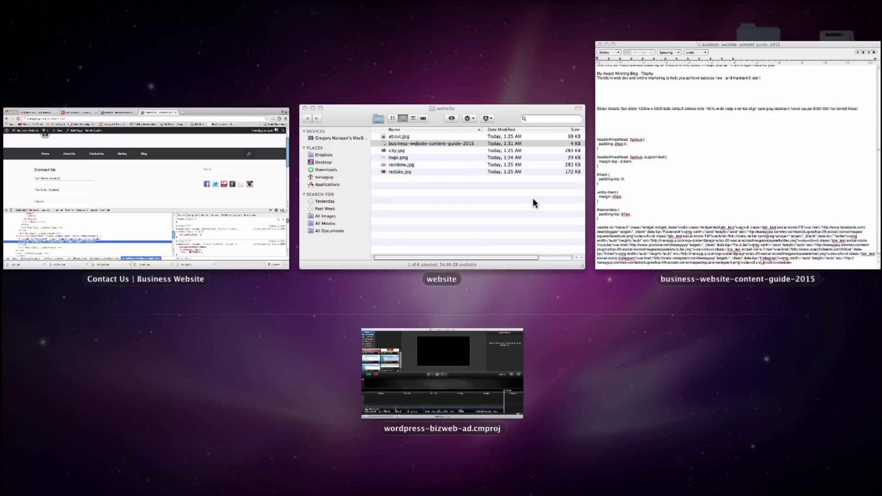
{"action": "left_click", "coordinate": [657, 197]}
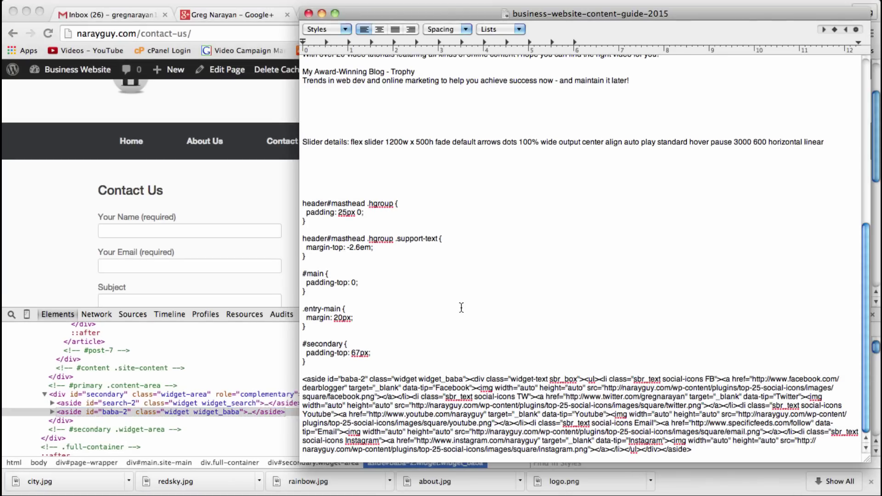
{"action": "scroll", "coordinate": [461, 307], "scroll_direction": "up", "scroll_amount": 15}
{"action": "scroll", "coordinate": [459, 295], "scroll_direction": "down", "scroll_amount": 15}
{"action": "key", "text": "Return"}
{"action": "key", "text": "Return"}
{"action": "key", "text": "Return"}
{"action": "key", "text": "Return"}
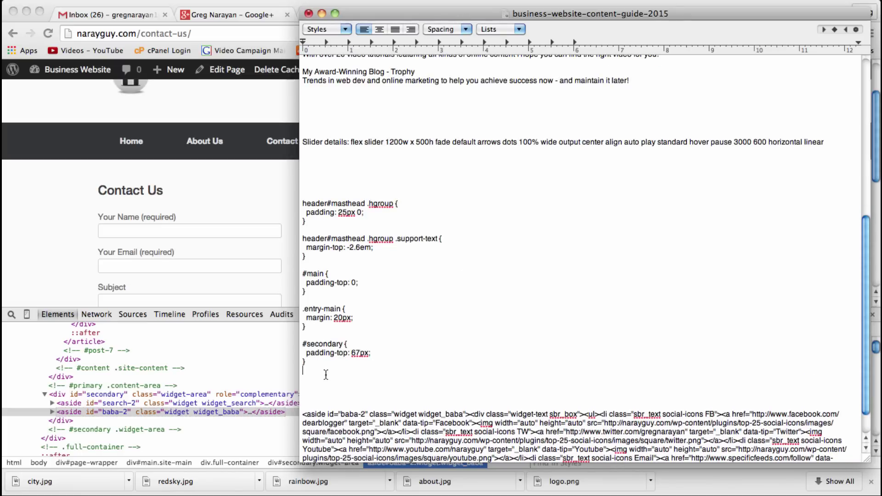
{"action": "scroll", "coordinate": [325, 375], "scroll_direction": "down", "scroll_amount": 3}
{"action": "key", "text": "super+v"}
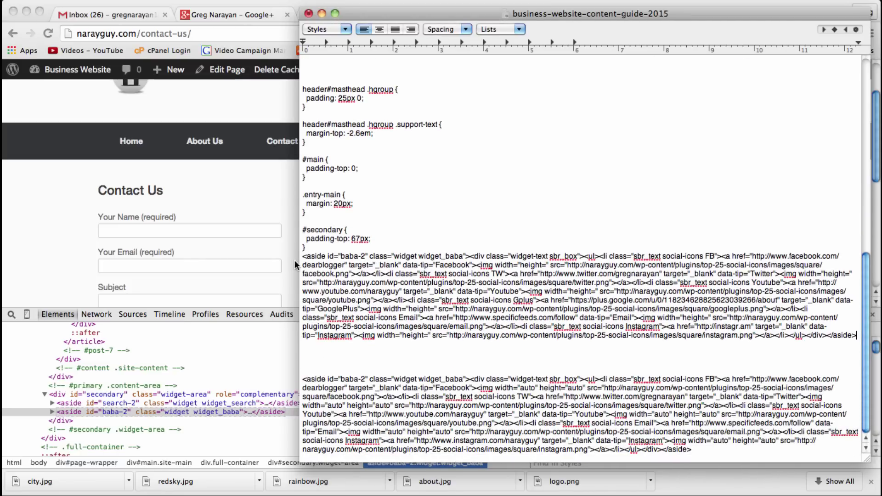
{"action": "key", "text": "super+z"}
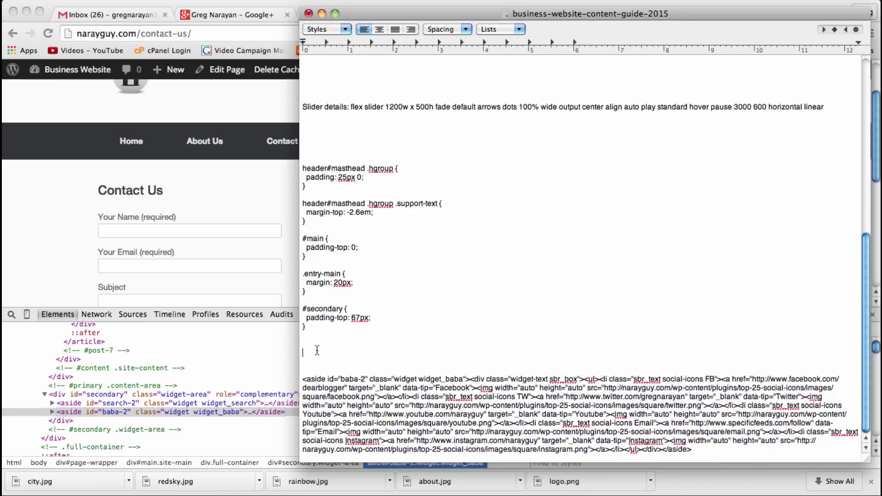
{"action": "scroll", "coordinate": [316, 350], "scroll_direction": "up", "scroll_amount": 1}
{"action": "left_click", "coordinate": [57, 235]}
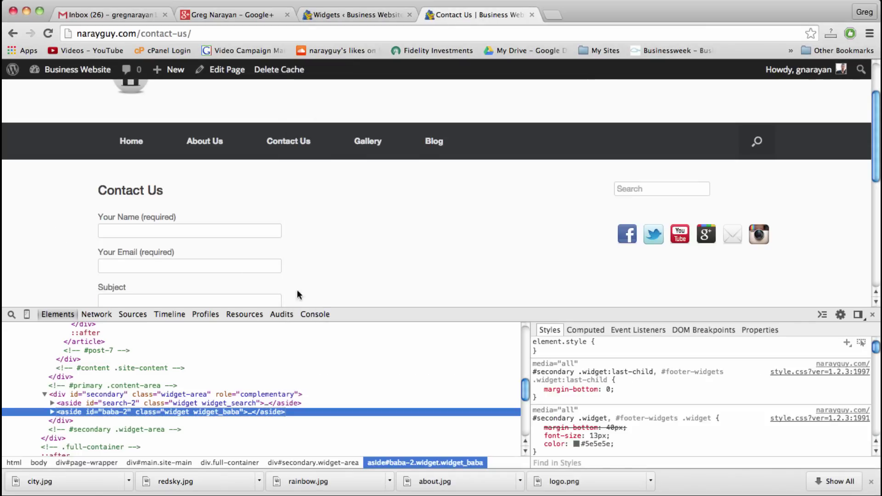
- Close DevTools and open the Vantage Theme Settings in the WordPress admin
{"action": "left_click", "coordinate": [873, 317]}
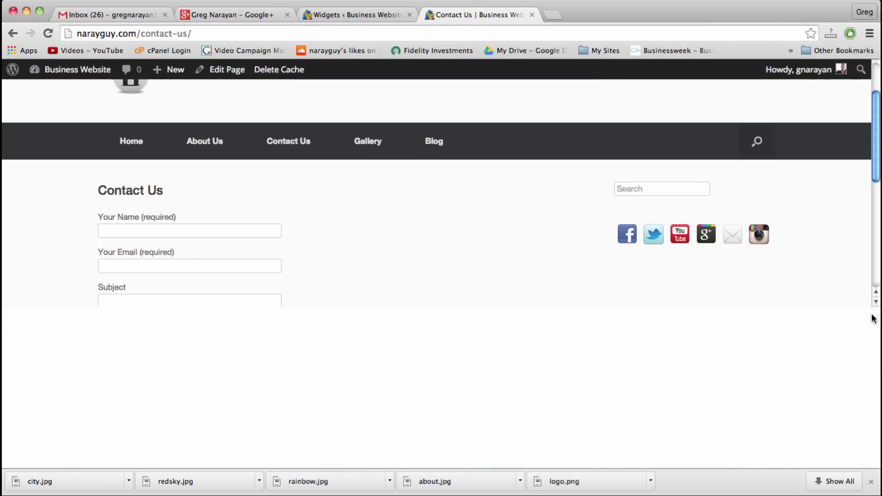
{"action": "scroll", "coordinate": [607, 321], "scroll_direction": "up", "scroll_amount": 3}
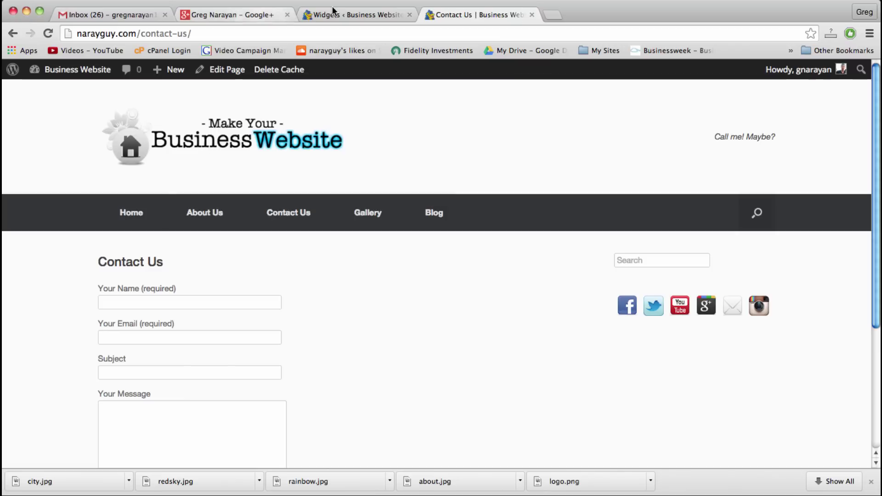
{"action": "left_click", "coordinate": [357, 16]}
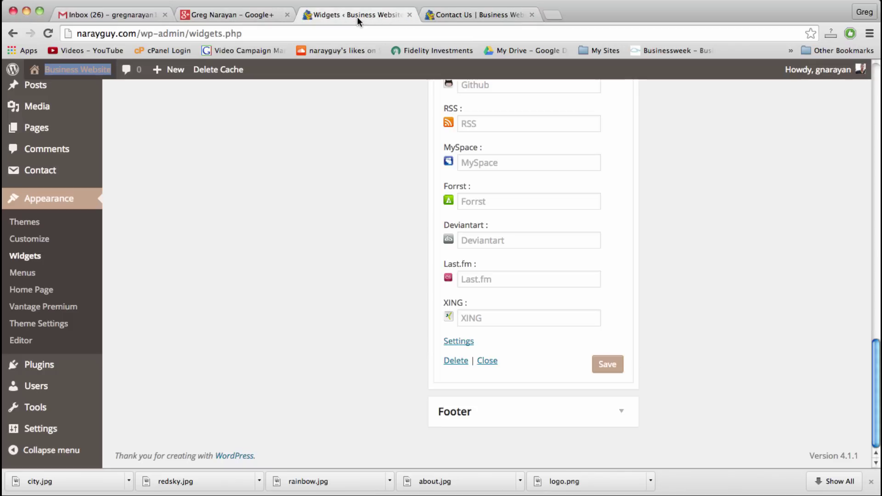
{"action": "scroll", "coordinate": [385, 278], "scroll_direction": "up", "scroll_amount": 15}
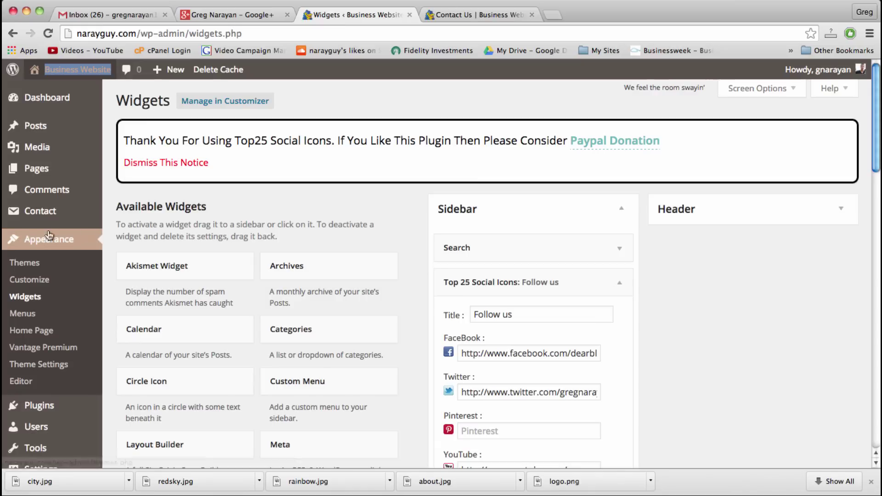
{"action": "left_click", "coordinate": [40, 365]}
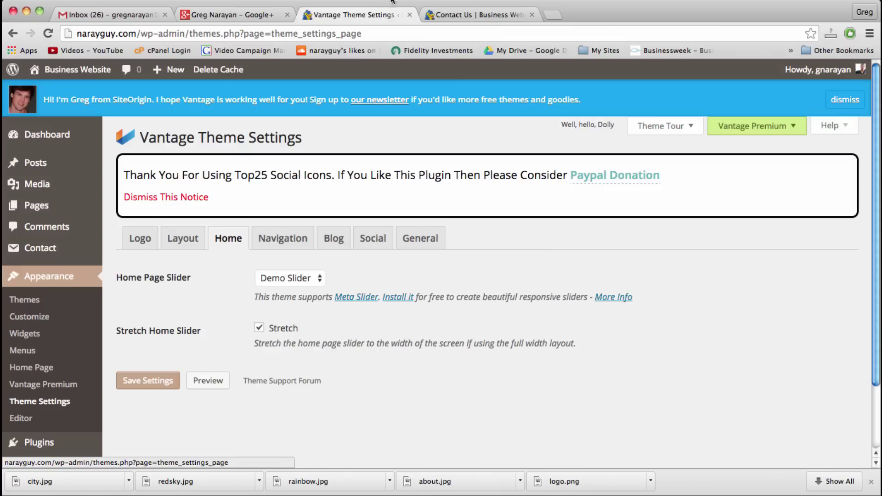
{"action": "left_click", "coordinate": [458, 15]}
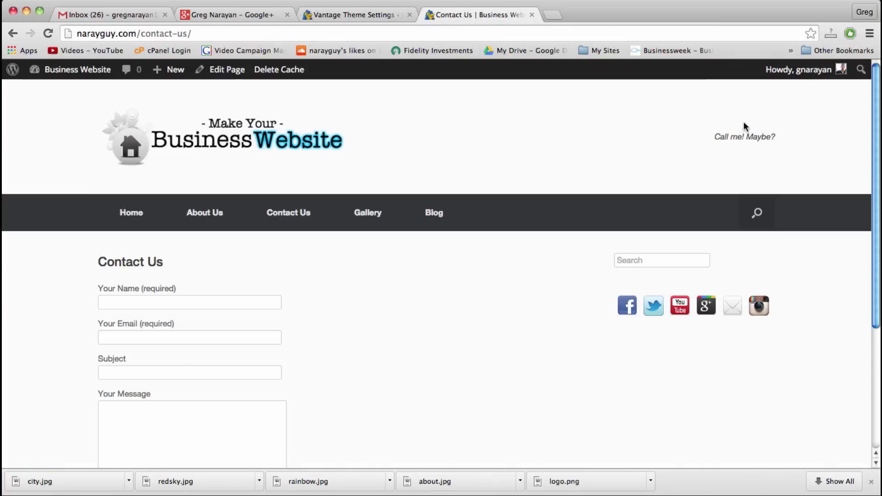
{"action": "left_click", "coordinate": [336, 14]}
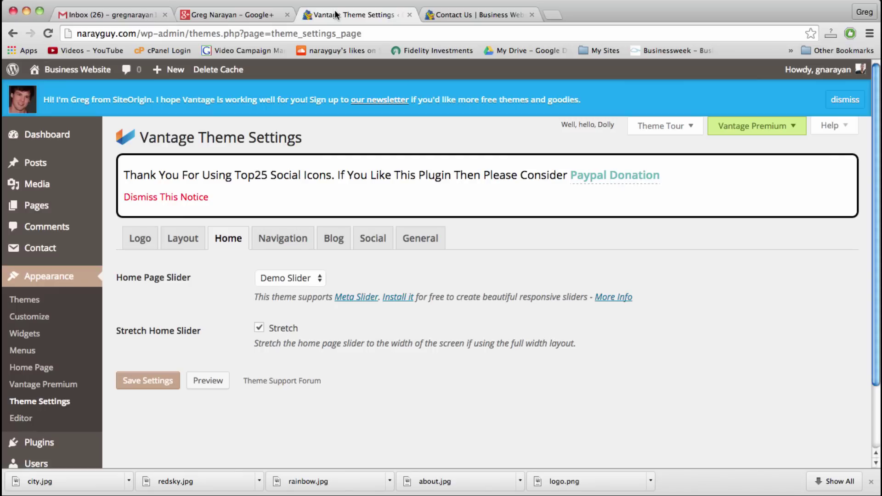
- Replace the Logo Header Text 'Call me! Maybe?' with the copied widget HTML and save settings
{"action": "left_click", "coordinate": [140, 244]}
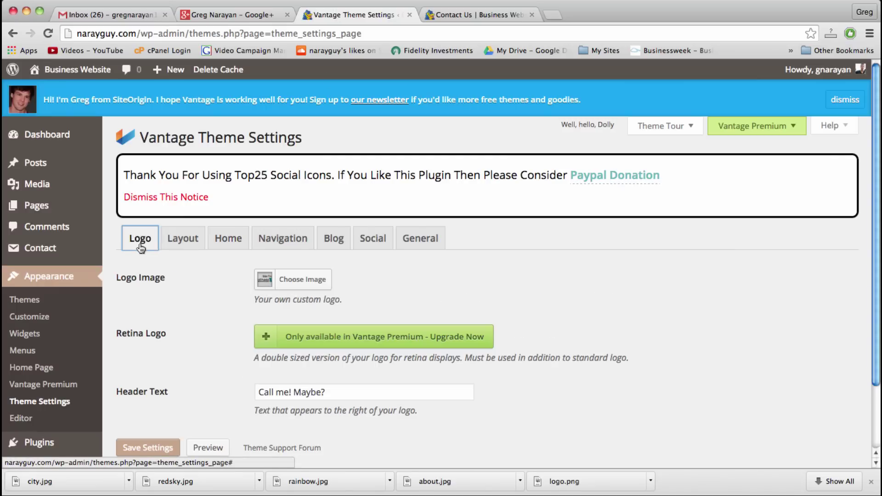
{"action": "scroll", "coordinate": [226, 293], "scroll_direction": "down", "scroll_amount": 3}
{"action": "triple_click", "coordinate": [281, 316]}
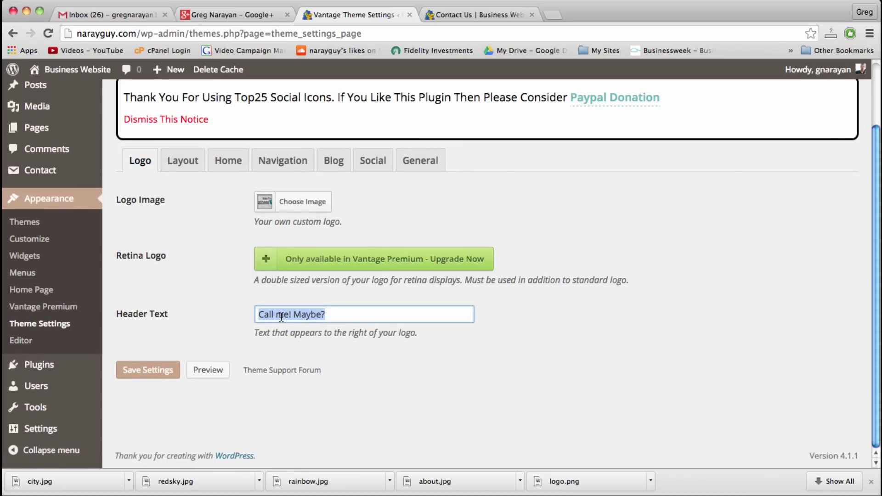
{"action": "key", "text": "super+v"}
{"action": "left_click_drag", "start_coordinate": [365, 316], "coordinate": [179, 314]}
{"action": "left_click", "coordinate": [191, 314]}
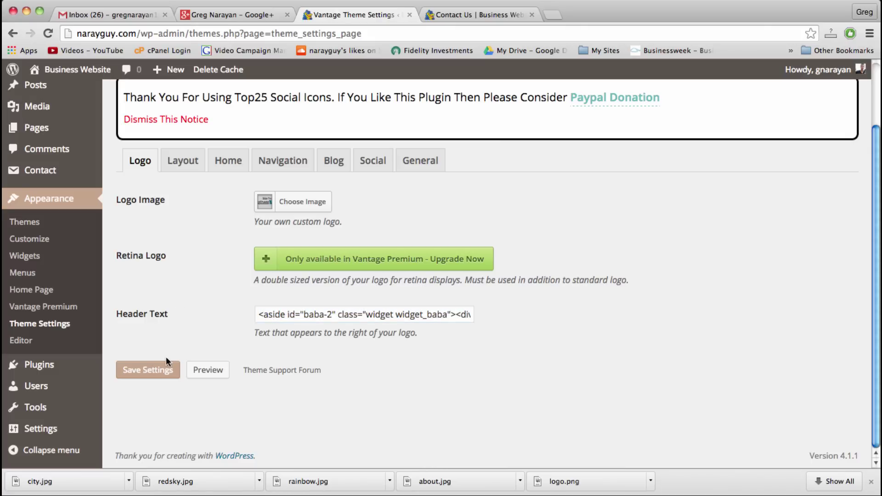
{"action": "left_click", "coordinate": [162, 369]}
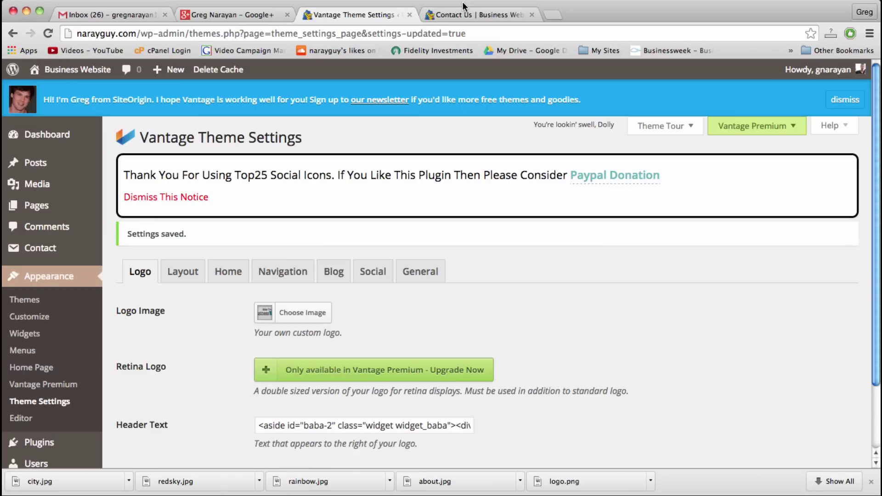
{"action": "left_click", "coordinate": [469, 16]}
{"action": "left_click", "coordinate": [469, 33]}
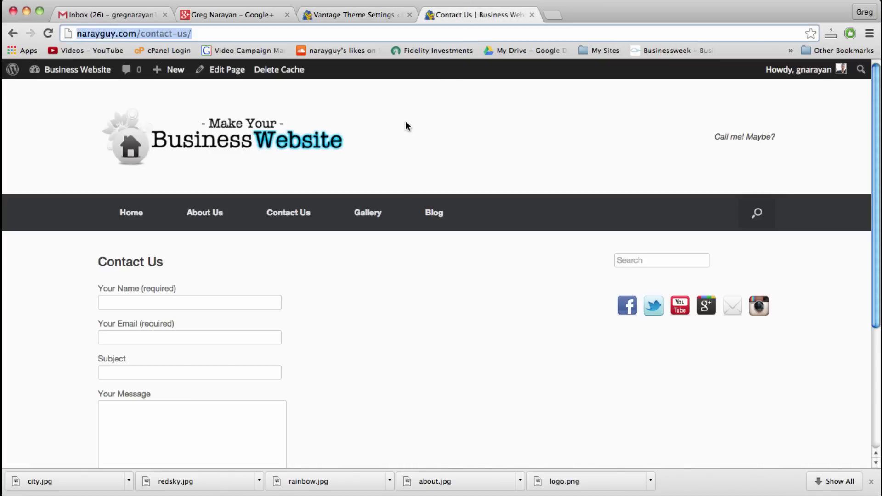
- Reload Contact Us to show the header social icons, then check the header Facebook icon's link
{"action": "key", "text": "Return"}
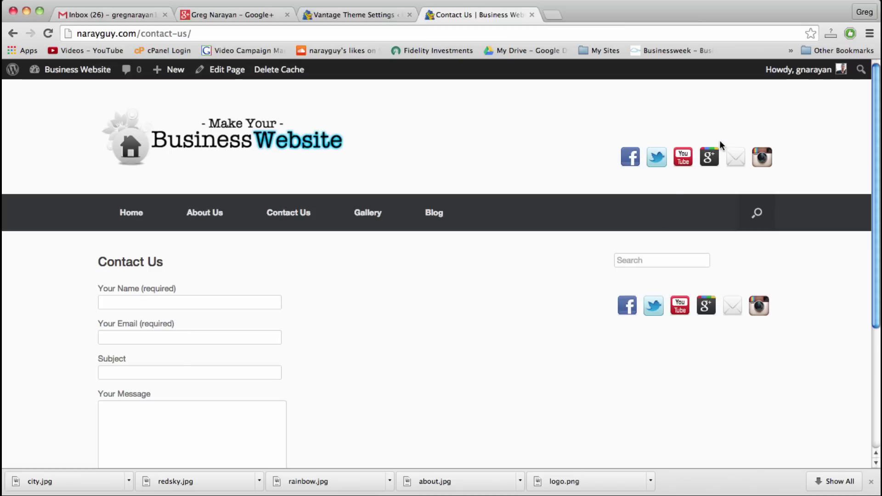
{"action": "left_click", "coordinate": [630, 158]}
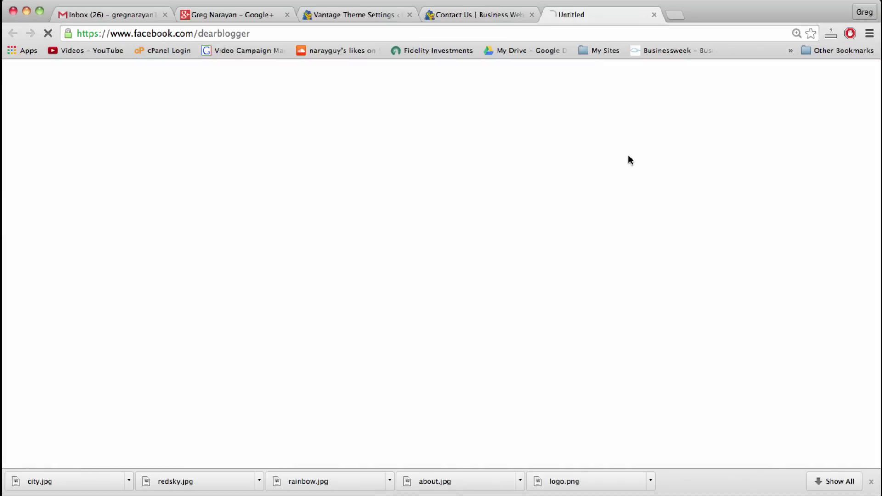
{"action": "left_click", "coordinate": [654, 15]}
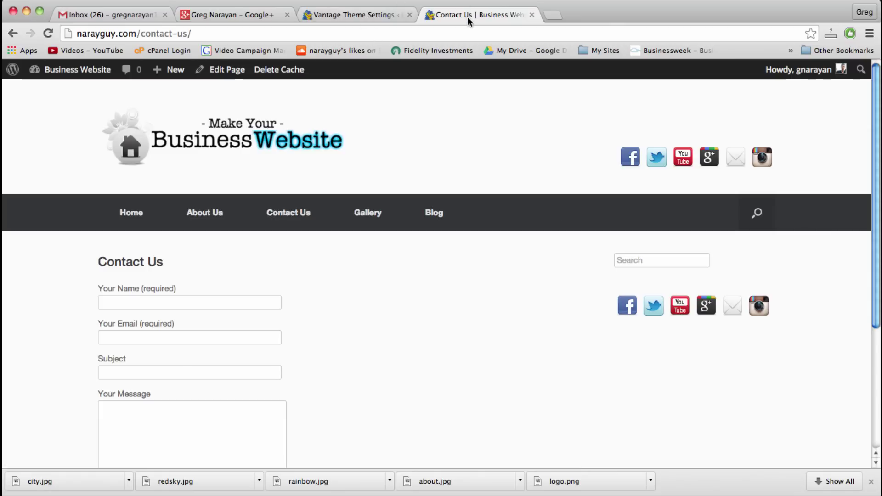
- Delete the Top 25 Social Icons widget from the Sidebar area under Appearance > Widgets
{"action": "left_click", "coordinate": [634, 265]}
{"action": "left_click", "coordinate": [554, 296]}
{"action": "left_click", "coordinate": [346, 9]}
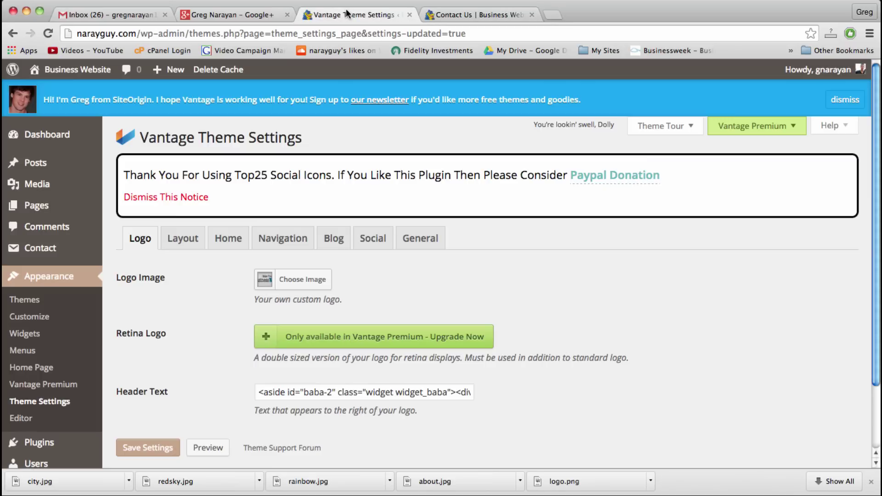
{"action": "left_click", "coordinate": [47, 335]}
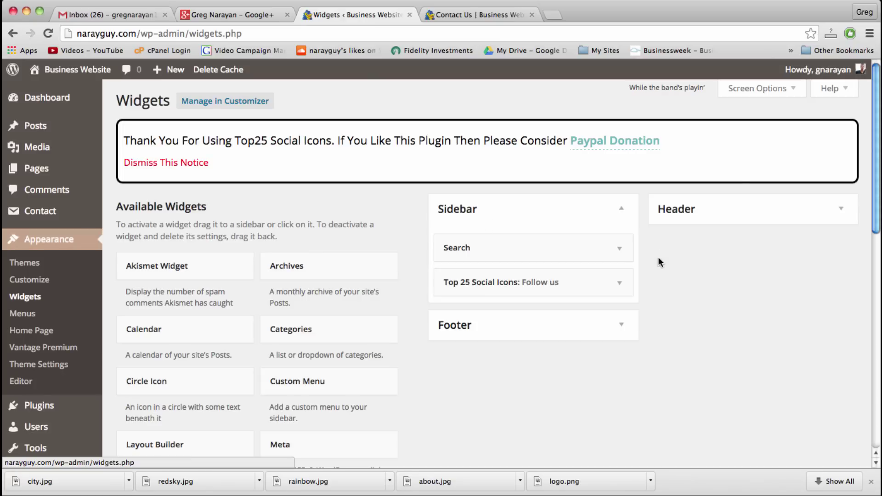
{"action": "left_click", "coordinate": [619, 282]}
{"action": "scroll", "coordinate": [661, 306], "scroll_direction": "down", "scroll_amount": 1}
{"action": "scroll", "coordinate": [662, 308], "scroll_direction": "down", "scroll_amount": 15}
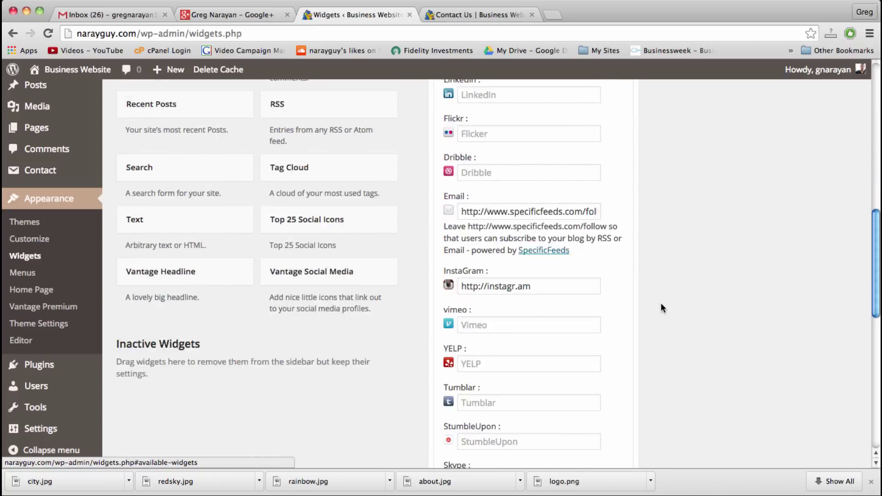
{"action": "scroll", "coordinate": [660, 307], "scroll_direction": "down", "scroll_amount": 5}
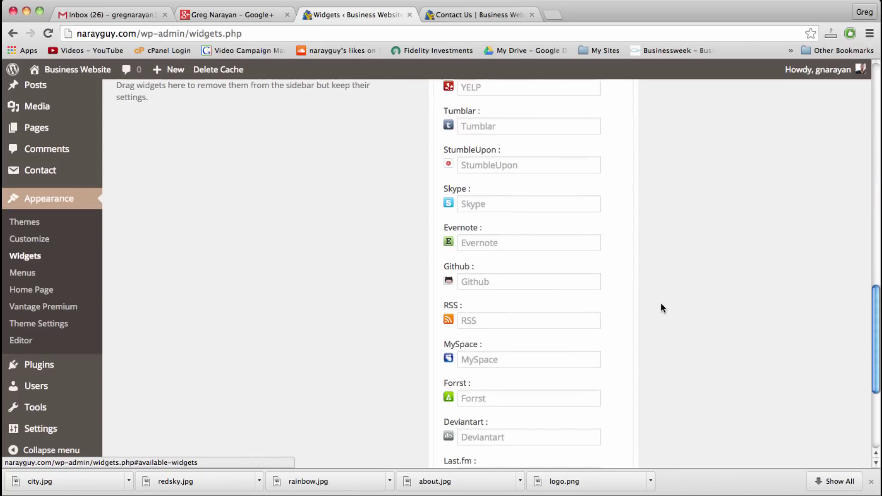
{"action": "scroll", "coordinate": [661, 308], "scroll_direction": "down", "scroll_amount": 2}
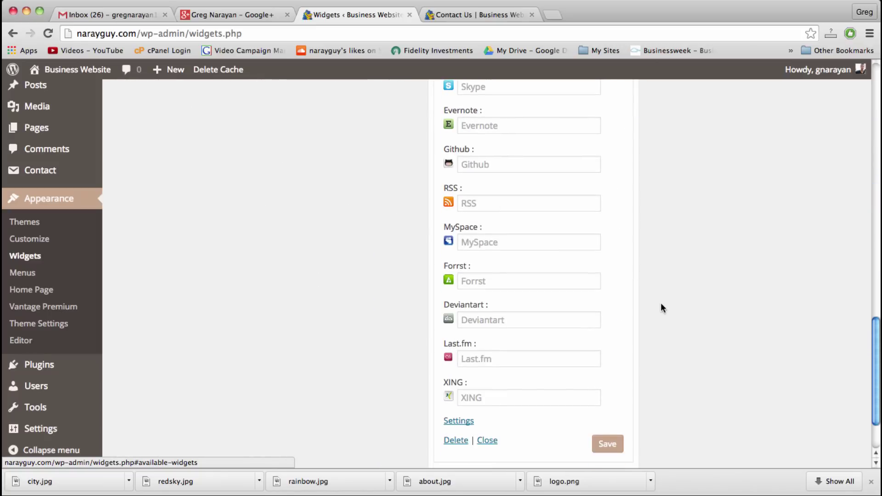
{"action": "left_click", "coordinate": [453, 440]}
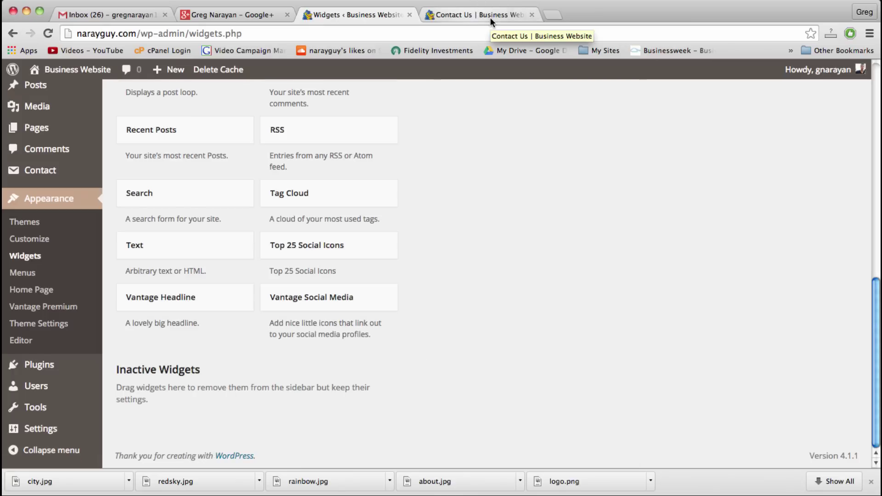
- Load the live home page, scroll through its header icons and slider, then return to Widgets
{"action": "left_click", "coordinate": [490, 18]}
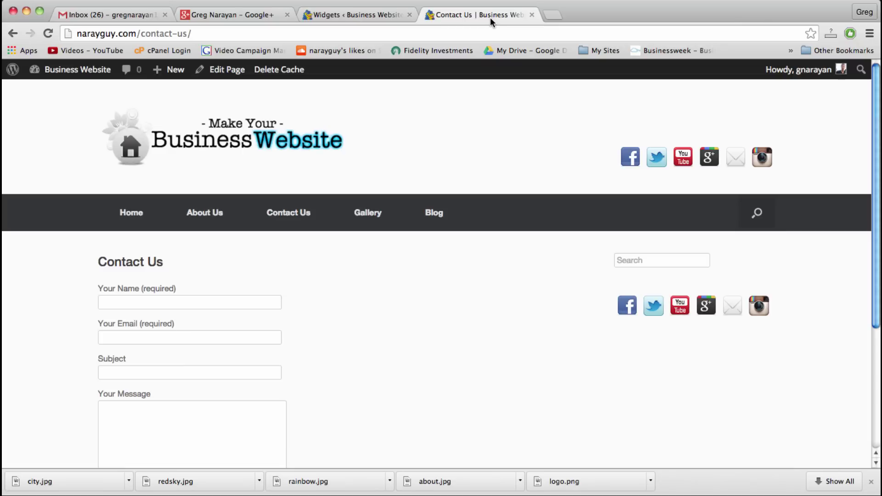
{"action": "left_click", "coordinate": [261, 129]}
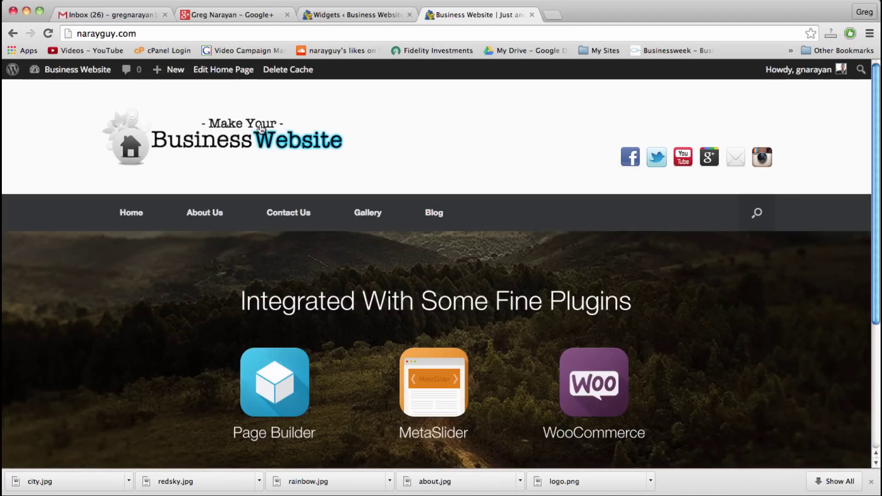
{"action": "scroll", "coordinate": [270, 235], "scroll_direction": "down", "scroll_amount": 5}
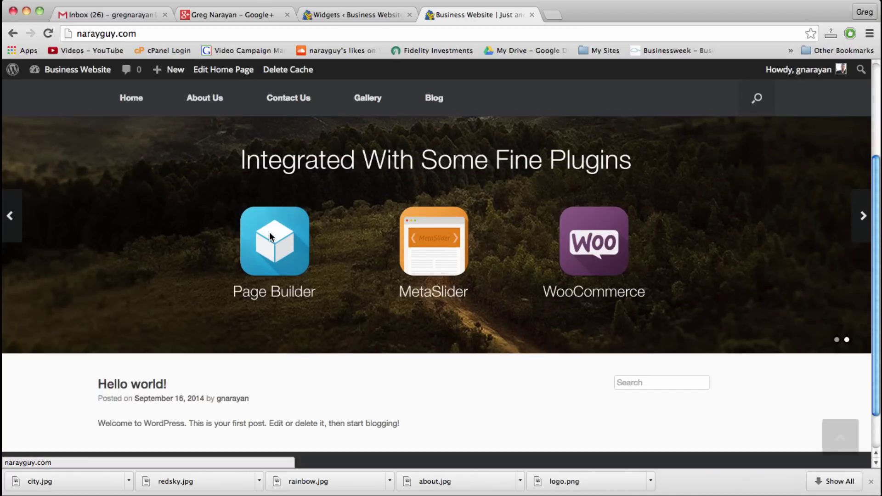
{"action": "scroll", "coordinate": [271, 235], "scroll_direction": "up", "scroll_amount": 1}
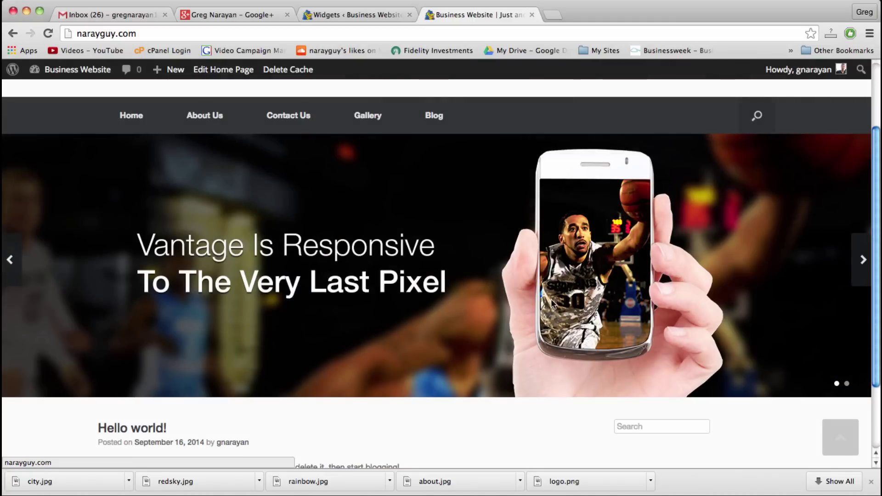
{"action": "scroll", "coordinate": [481, 273], "scroll_direction": "up", "scroll_amount": 2}
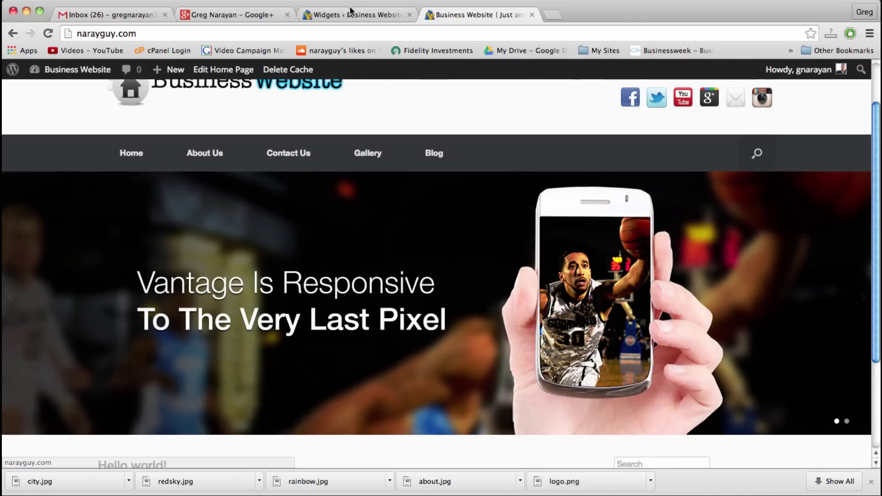
{"action": "left_click", "coordinate": [350, 15]}
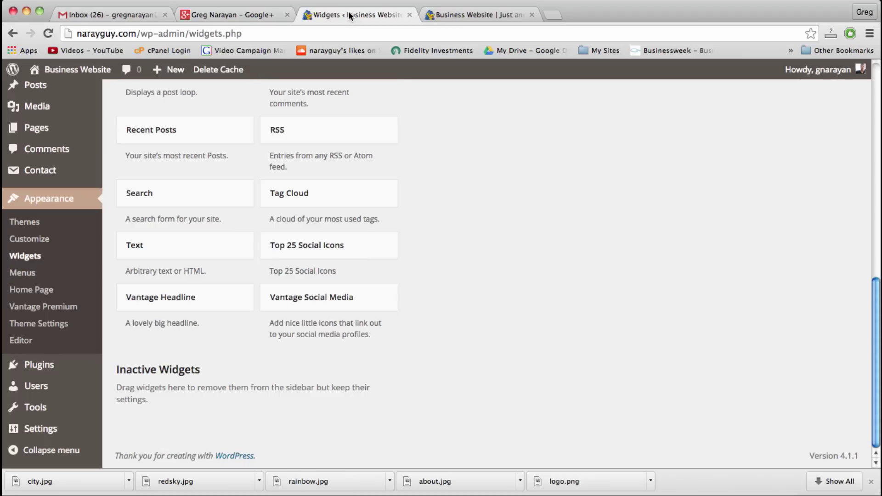
{"action": "scroll", "coordinate": [471, 185], "scroll_direction": "up", "scroll_amount": 10}
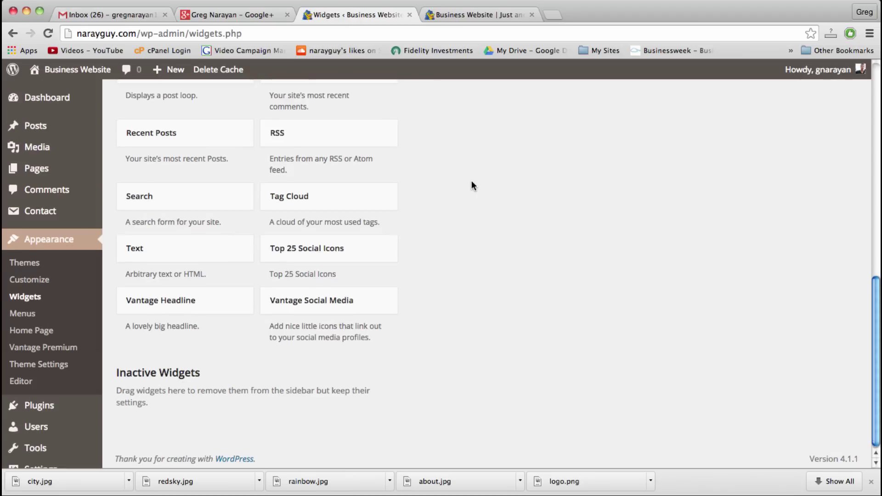
- In Theme Settings' Home tab, keep Demo Slider as the home page slider
{"action": "left_click", "coordinate": [27, 362]}
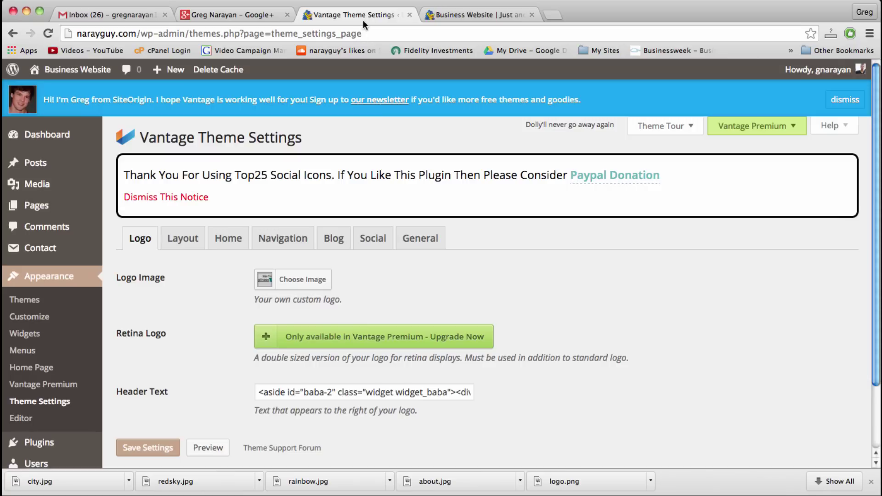
{"action": "scroll", "coordinate": [495, 276], "scroll_direction": "down", "scroll_amount": 3}
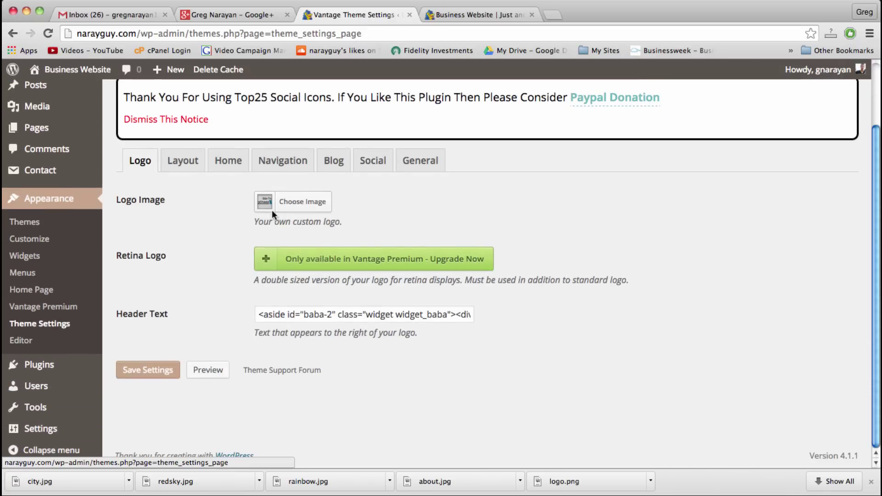
{"action": "left_click", "coordinate": [238, 165]}
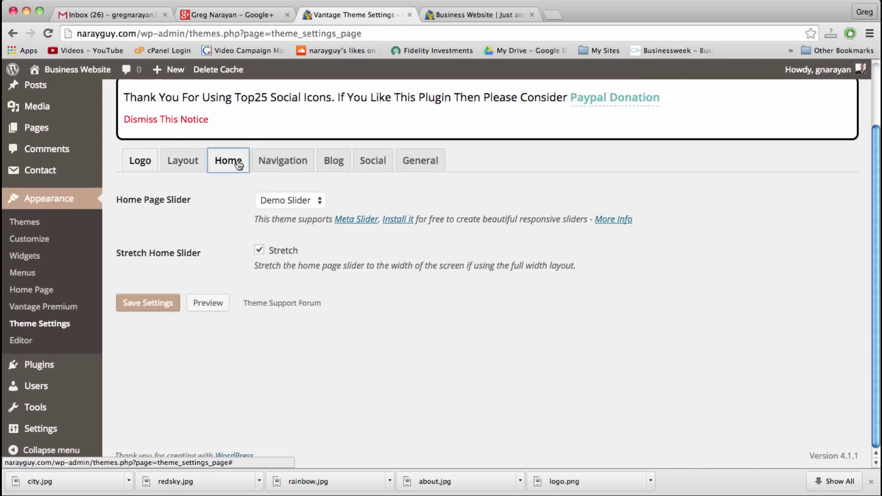
{"action": "left_click", "coordinate": [291, 202]}
{"action": "left_click", "coordinate": [290, 202]}
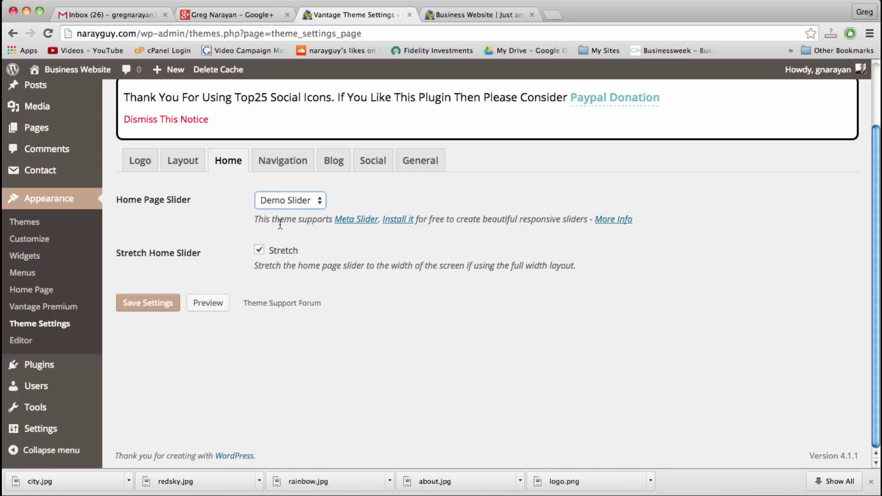
- Install and activate the MetaSlider plugin, then go to the Meta Slider admin page
{"action": "left_click", "coordinate": [394, 221]}
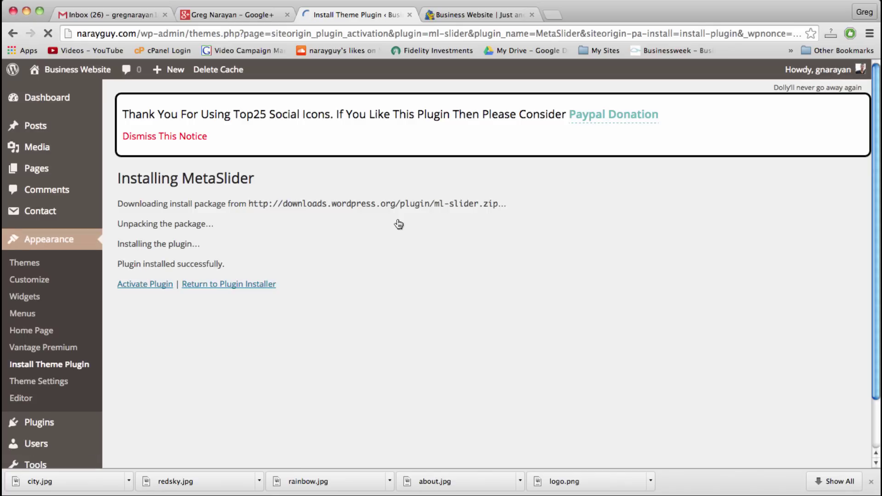
{"action": "left_click", "coordinate": [151, 275]}
{"action": "left_click", "coordinate": [151, 276]}
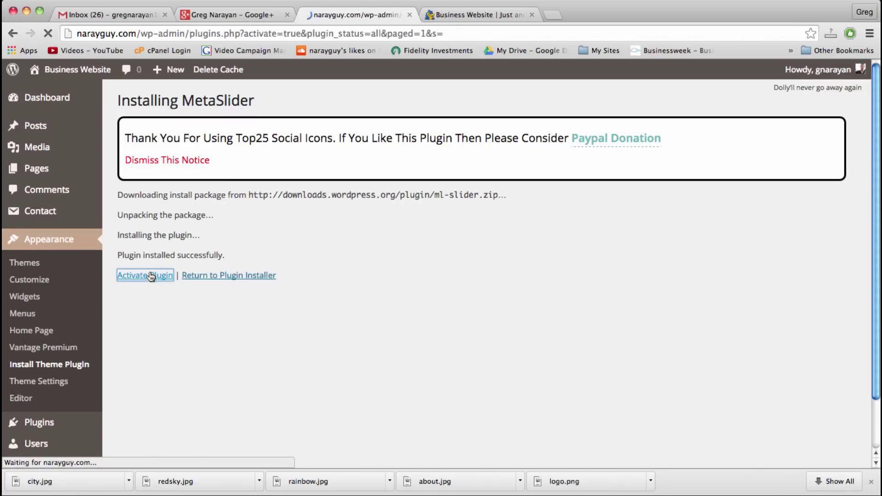
{"action": "scroll", "coordinate": [424, 261], "scroll_direction": "down", "scroll_amount": 5}
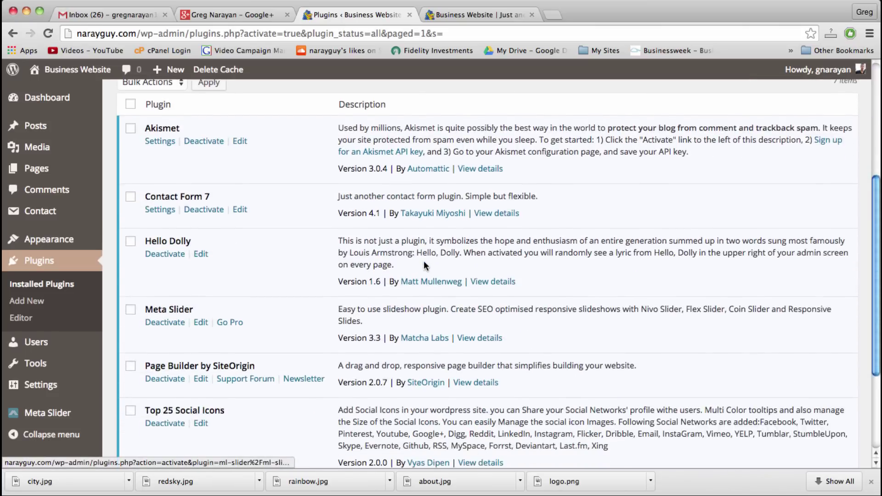
{"action": "scroll", "coordinate": [424, 260], "scroll_direction": "down", "scroll_amount": 3}
{"action": "scroll", "coordinate": [424, 260], "scroll_direction": "up", "scroll_amount": 8}
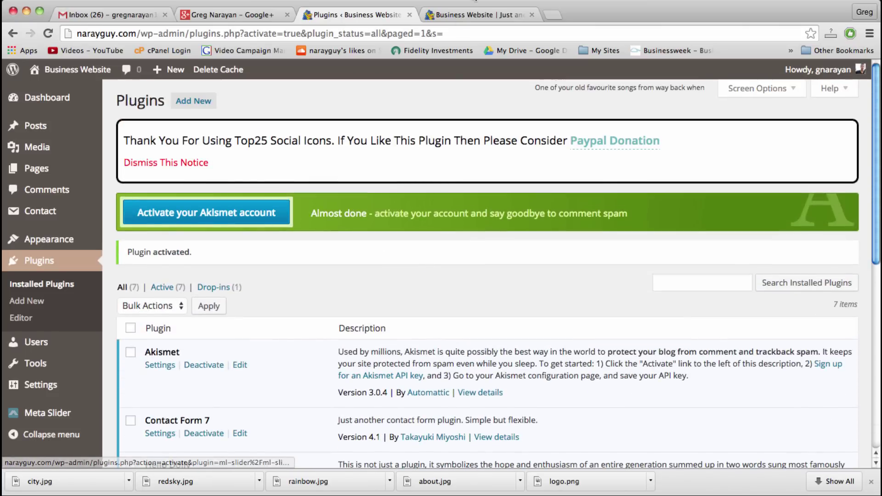
{"action": "scroll", "coordinate": [423, 291], "scroll_direction": "down", "scroll_amount": 7}
{"action": "mouse_move", "coordinate": [97, 379]}
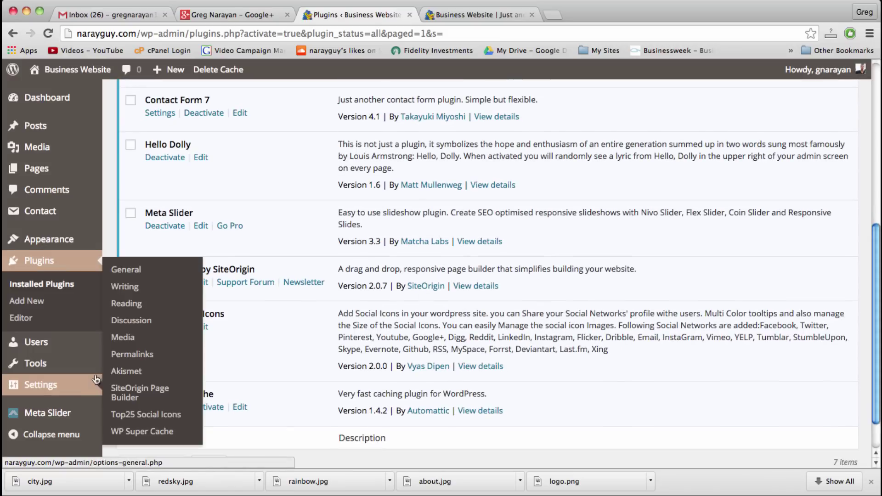
{"action": "left_click", "coordinate": [83, 414]}
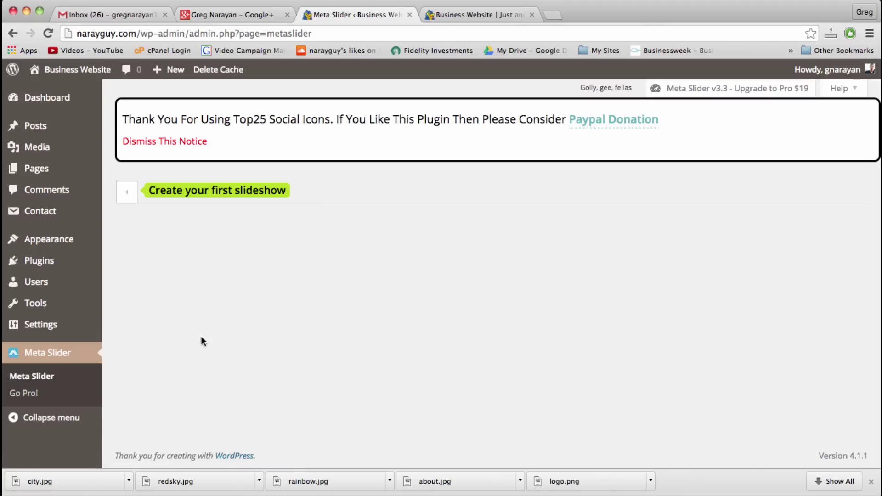
- Create a new Flex Slider slideshow at 700×300 px
{"action": "left_click", "coordinate": [128, 192]}
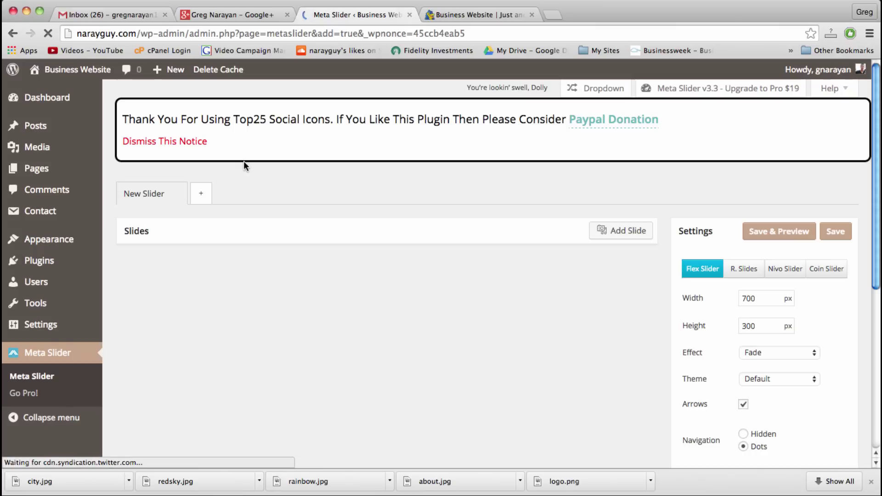
{"action": "scroll", "coordinate": [245, 166], "scroll_direction": "down", "scroll_amount": 1}
{"action": "scroll", "coordinate": [244, 165], "scroll_direction": "down", "scroll_amount": 1}
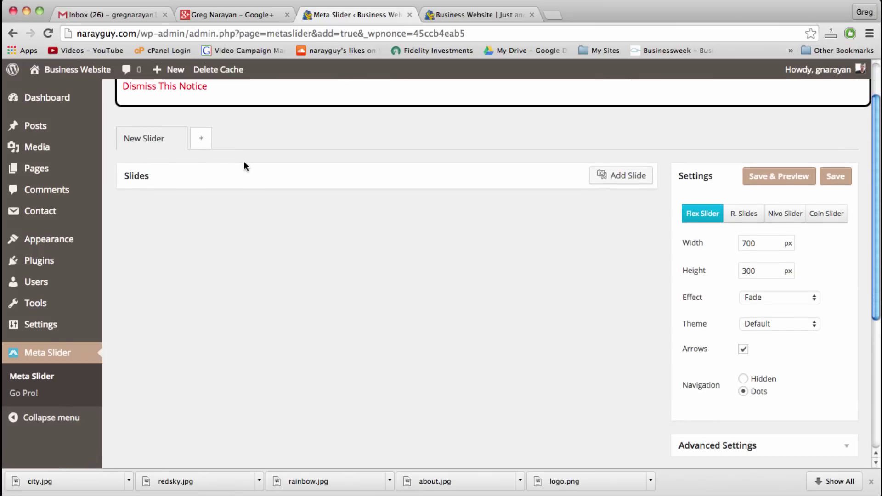
{"action": "scroll", "coordinate": [616, 221], "scroll_direction": "up", "scroll_amount": 2}
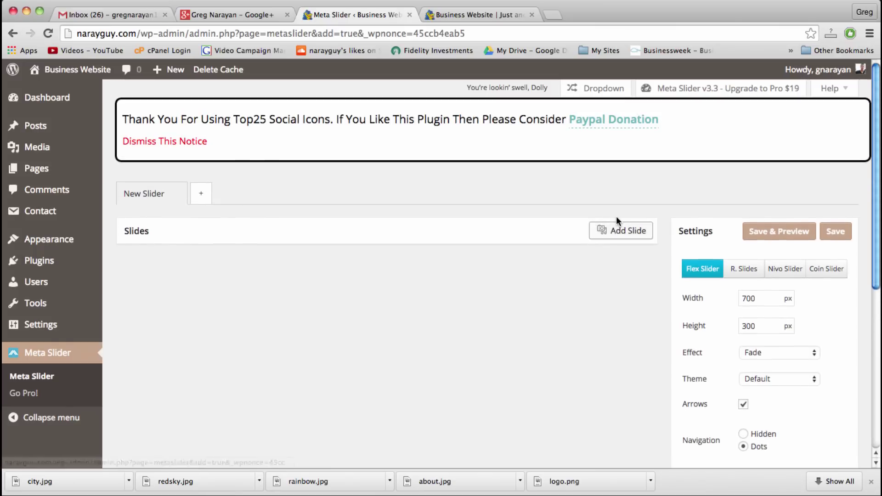
- Add the rainbow, redsky and city images as slides
{"action": "left_click", "coordinate": [631, 230]}
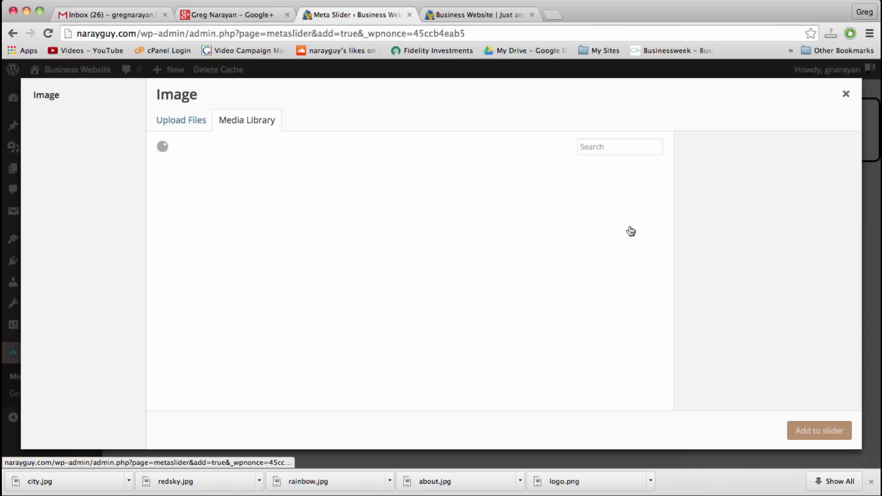
{"action": "left_click", "coordinate": [357, 195]}
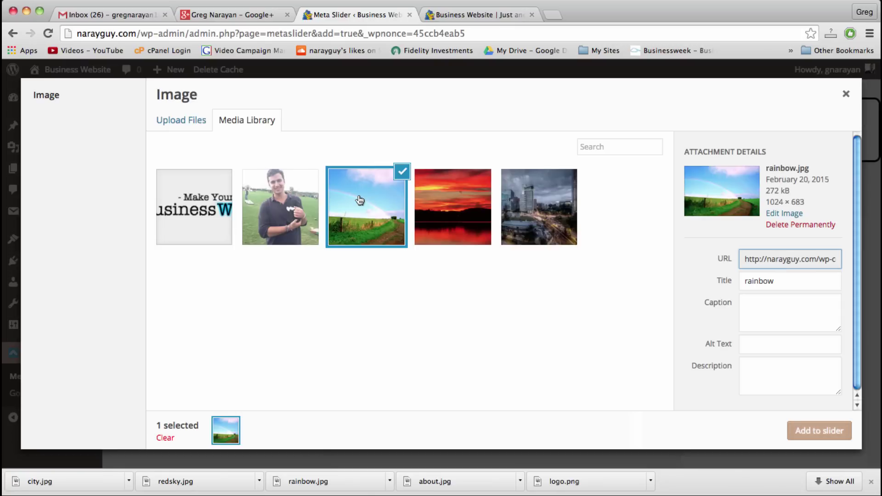
{"action": "left_click", "coordinate": [445, 224]}
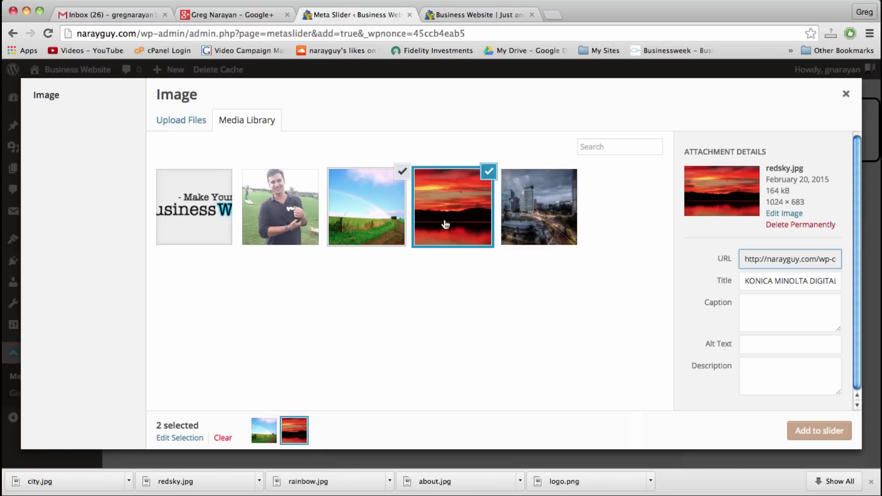
{"action": "left_click", "coordinate": [528, 224]}
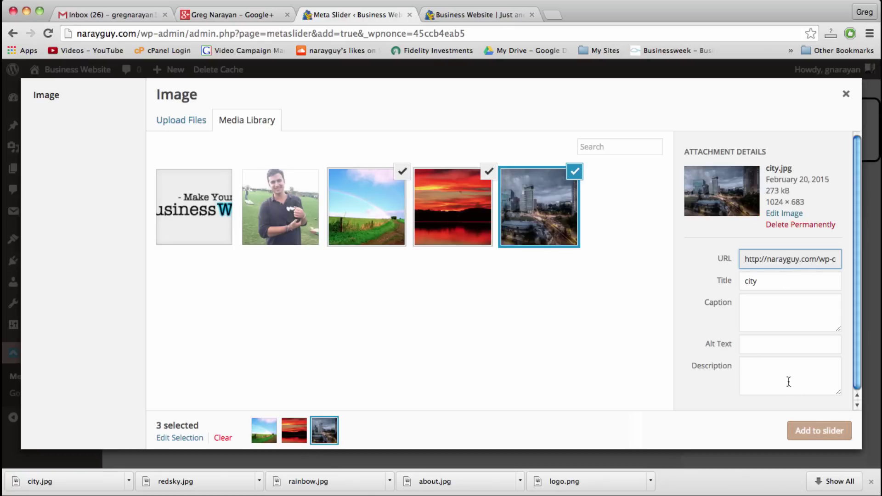
{"action": "left_click", "coordinate": [801, 437]}
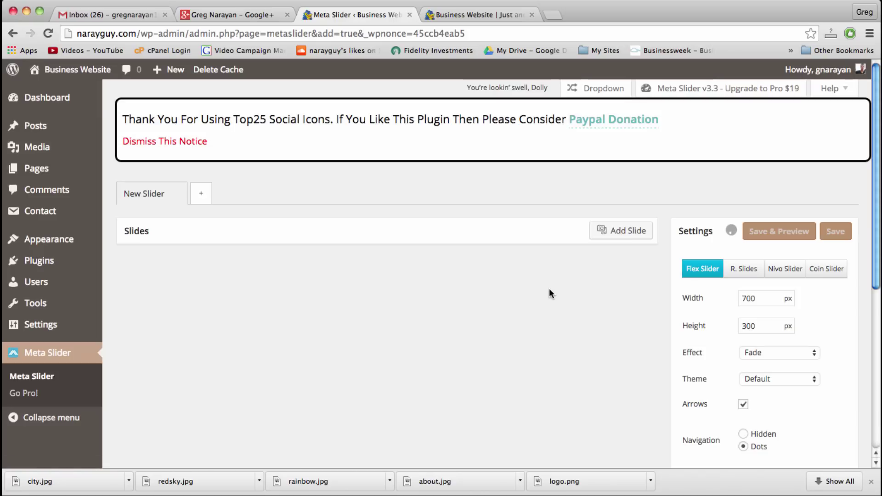
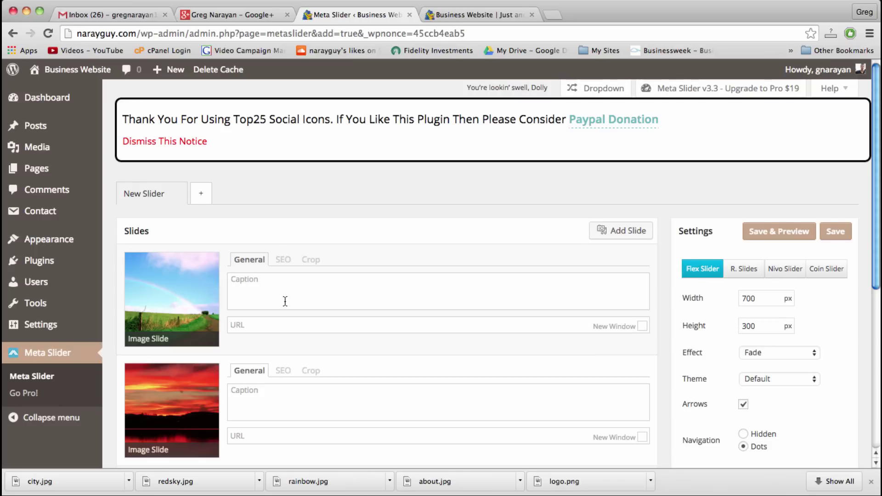
- Review the three slides, then bring the business-website-content-guide-2015 notes in front of Chrome
{"action": "scroll", "coordinate": [285, 300], "scroll_direction": "down", "scroll_amount": 3}
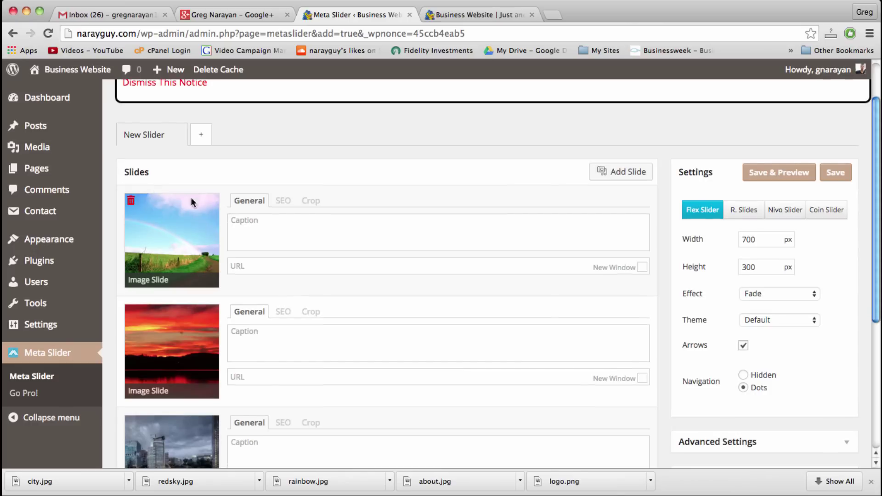
{"action": "left_click", "coordinate": [417, 244]}
{"action": "scroll", "coordinate": [417, 243], "scroll_direction": "down", "scroll_amount": 6}
{"action": "scroll", "coordinate": [417, 243], "scroll_direction": "up", "scroll_amount": 7}
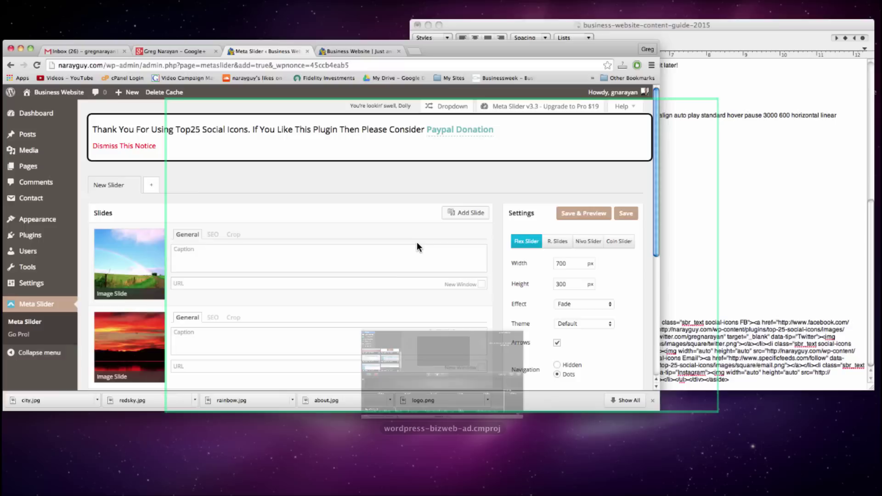
{"action": "key", "text": "ctrl+Up"}
{"action": "left_click", "coordinate": [652, 156]}
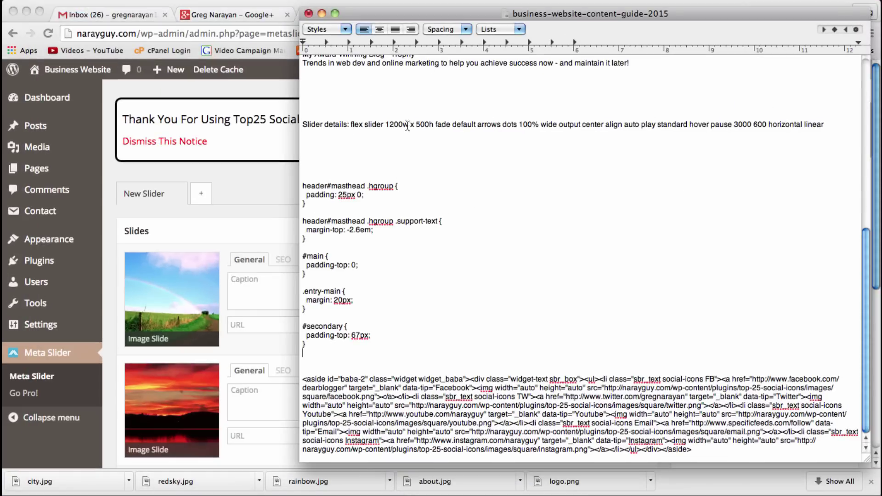
- Look up the slider dimensions in the content guide notes beside the slider settings
{"action": "left_click_drag", "start_coordinate": [426, 14], "coordinate": [214, 92]}
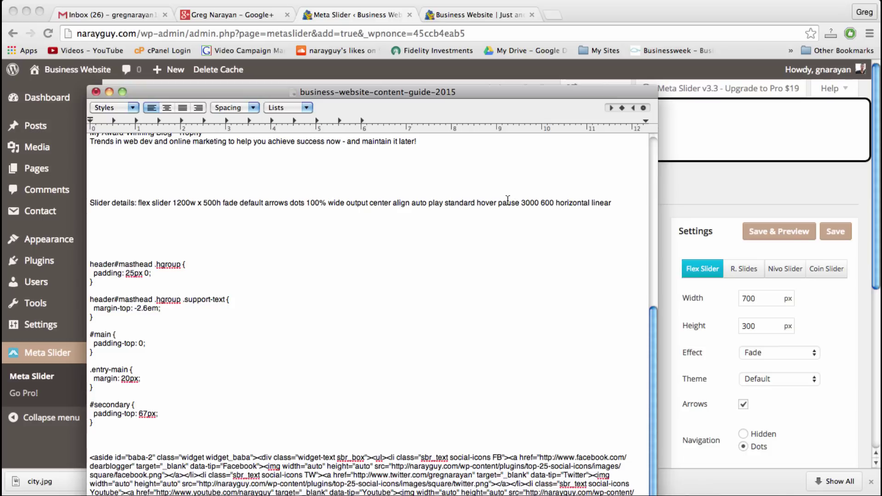
{"action": "left_click_drag", "start_coordinate": [610, 201], "coordinate": [87, 198]}
{"action": "left_click", "coordinate": [191, 196]}
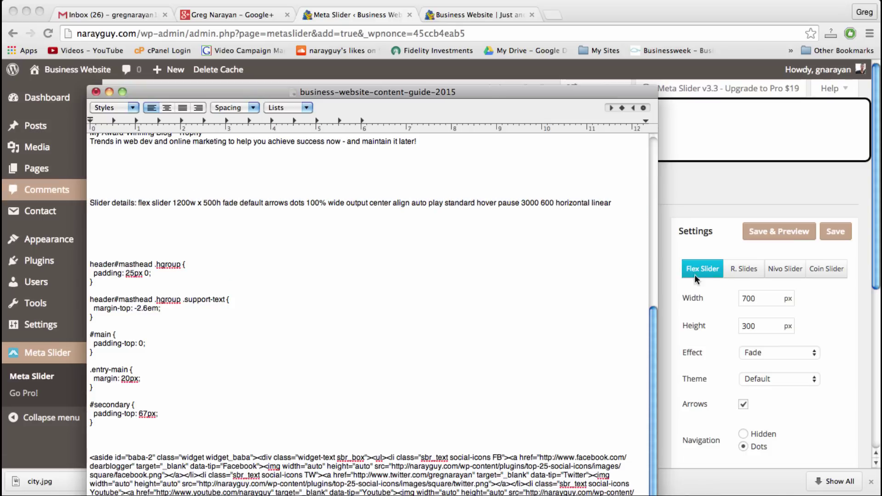
{"action": "left_click", "coordinate": [754, 298]}
- Set the slider width to 1200 px and the height to 477 px
{"action": "double_click", "coordinate": [751, 299]}
{"action": "type", "text": "1200"}
{"action": "double_click", "coordinate": [751, 327]}
{"action": "type", "text": "50"}
{"action": "key", "text": "super+Tab"}
{"action": "left_click", "coordinate": [696, 183]}
{"action": "scroll", "coordinate": [742, 300], "scroll_direction": "down", "scroll_amount": 9}
{"action": "scroll", "coordinate": [742, 301], "scroll_direction": "down", "scroll_amount": 8}
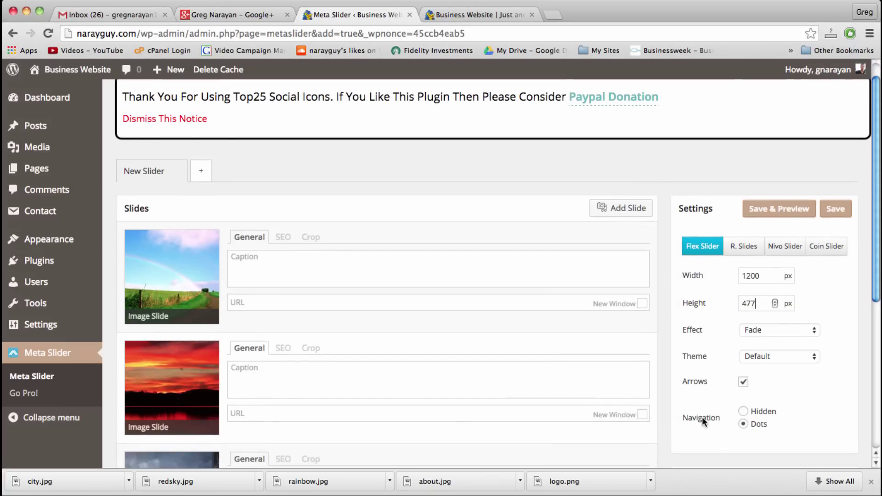
{"action": "scroll", "coordinate": [661, 329], "scroll_direction": "down", "scroll_amount": 10}
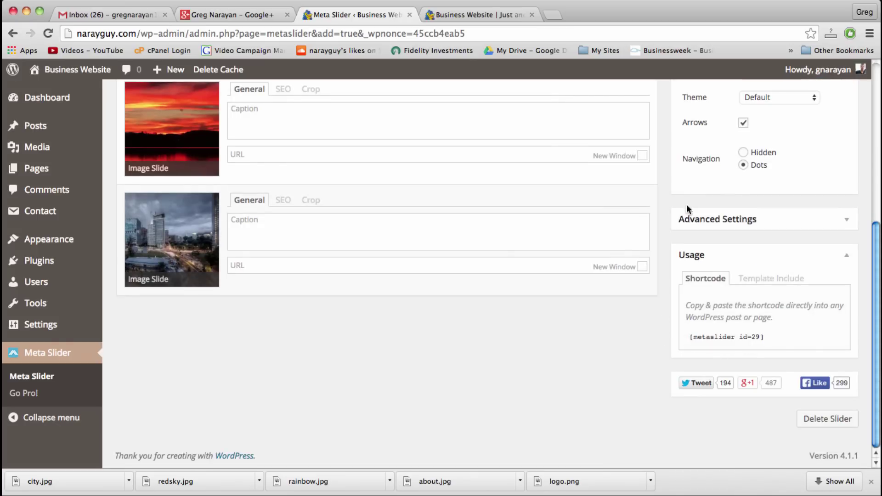
- Set Image Crop to Standard under Advanced Settings and save the slider
{"action": "left_click", "coordinate": [712, 221]}
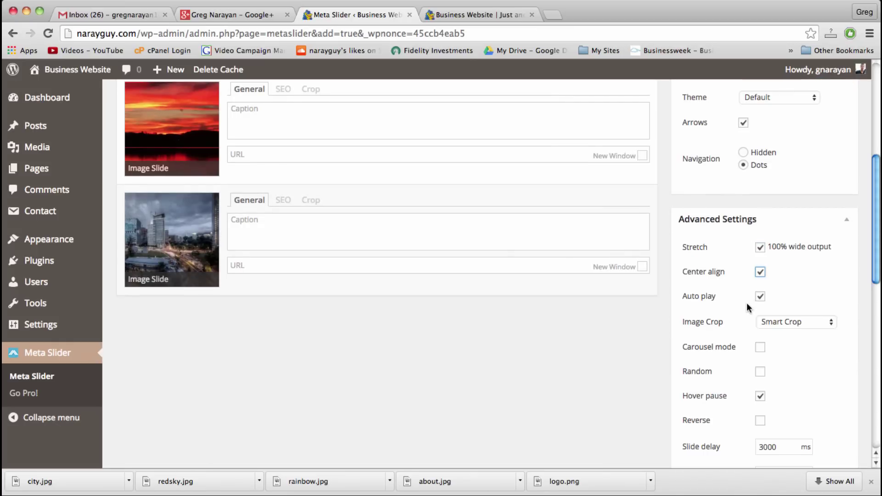
{"action": "left_click", "coordinate": [778, 318]}
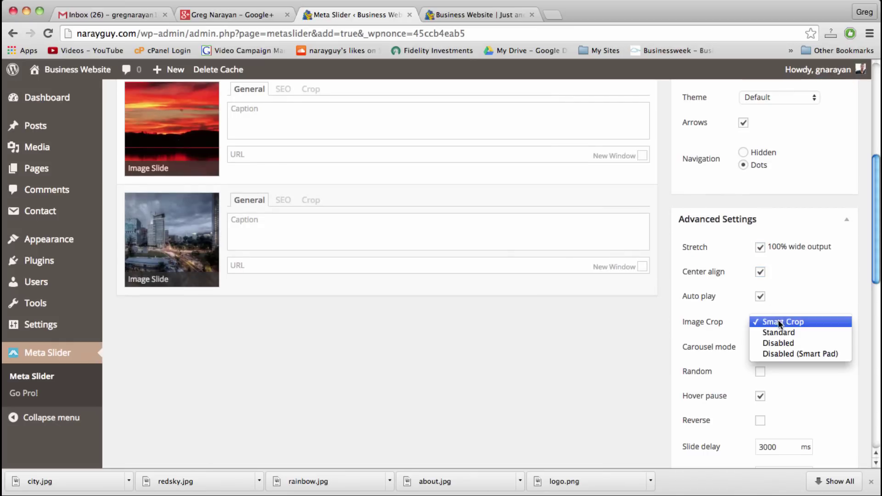
{"action": "left_click", "coordinate": [778, 332]}
{"action": "scroll", "coordinate": [779, 329], "scroll_direction": "down", "scroll_amount": 3}
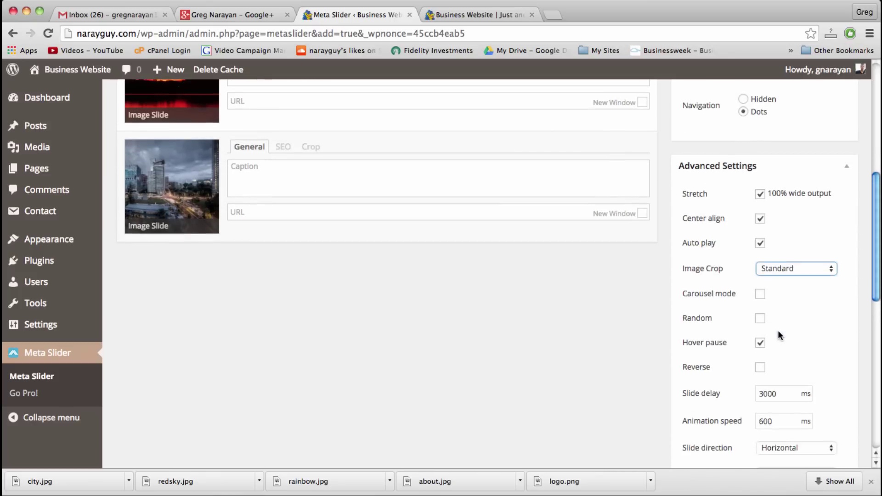
{"action": "scroll", "coordinate": [778, 329], "scroll_direction": "down", "scroll_amount": 2}
{"action": "scroll", "coordinate": [778, 330], "scroll_direction": "down", "scroll_amount": 2}
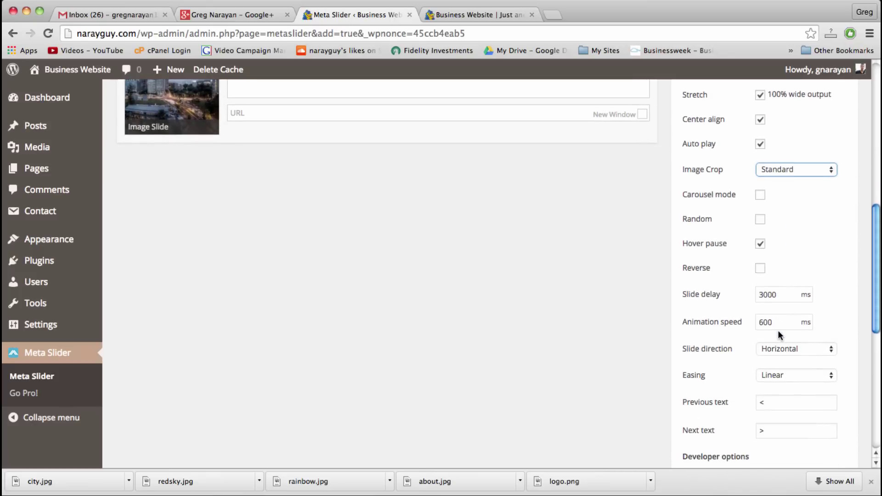
{"action": "scroll", "coordinate": [778, 330], "scroll_direction": "down", "scroll_amount": 5}
{"action": "scroll", "coordinate": [778, 330], "scroll_direction": "up", "scroll_amount": 15}
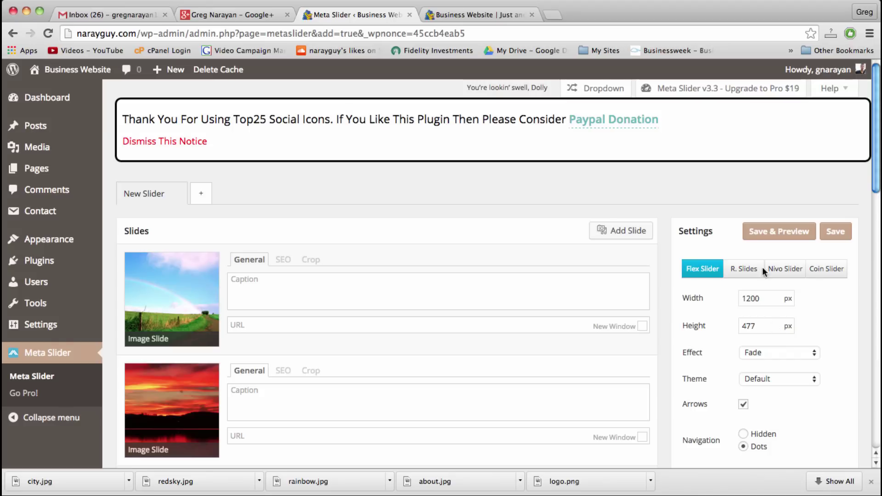
{"action": "left_click", "coordinate": [835, 232]}
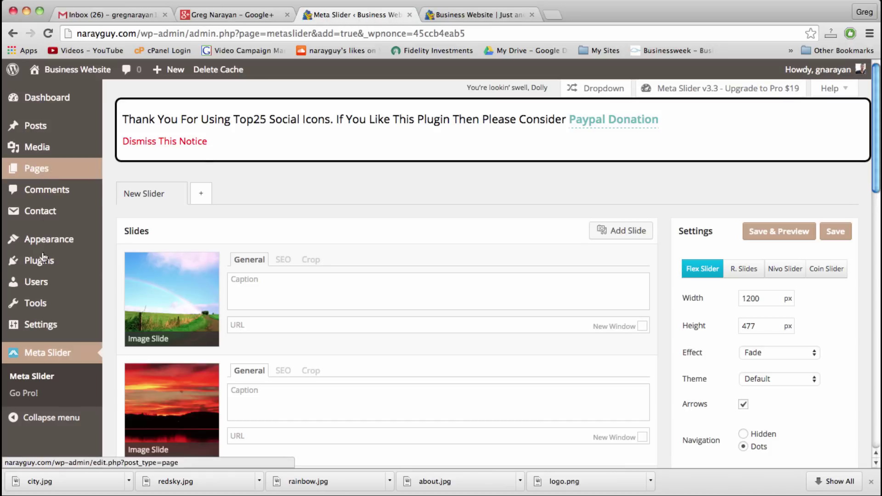
- Choose 'Slider: New Slider' as the Vantage Home Page Slider and save the theme settings
{"action": "mouse_move", "coordinate": [46, 325]}
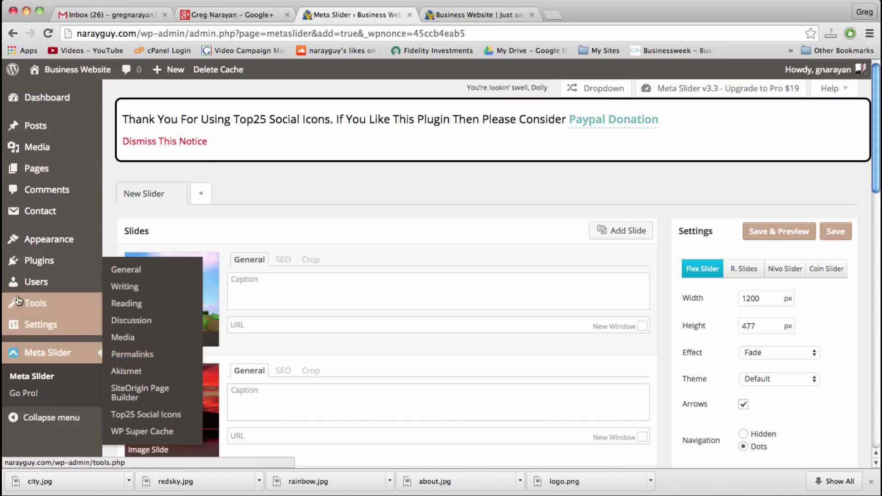
{"action": "mouse_move", "coordinate": [51, 239]}
{"action": "left_click", "coordinate": [138, 346]}
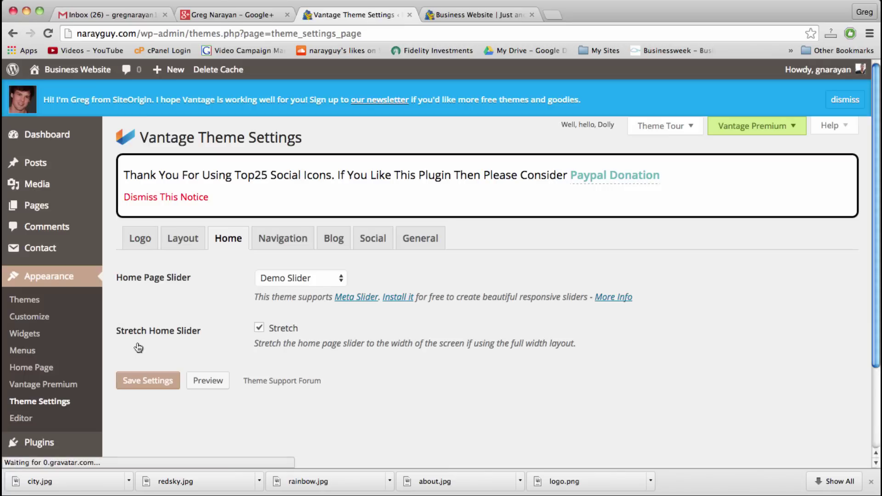
{"action": "left_click", "coordinate": [288, 281]}
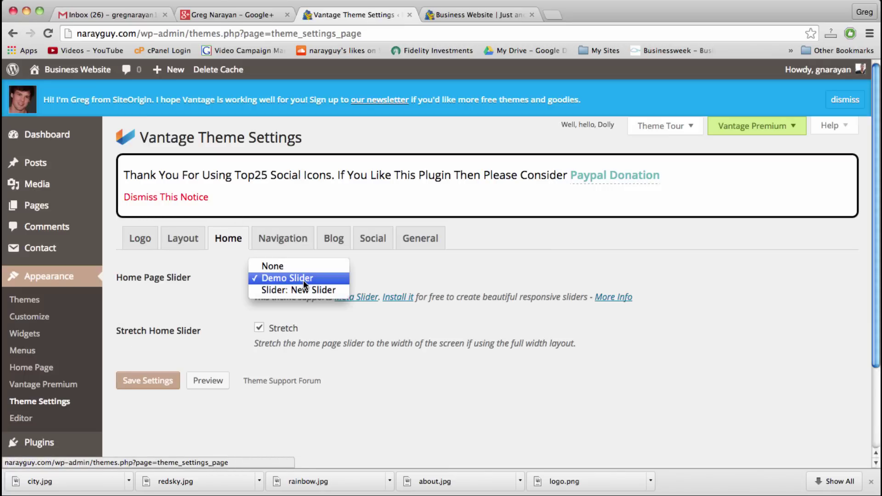
{"action": "left_click", "coordinate": [304, 289]}
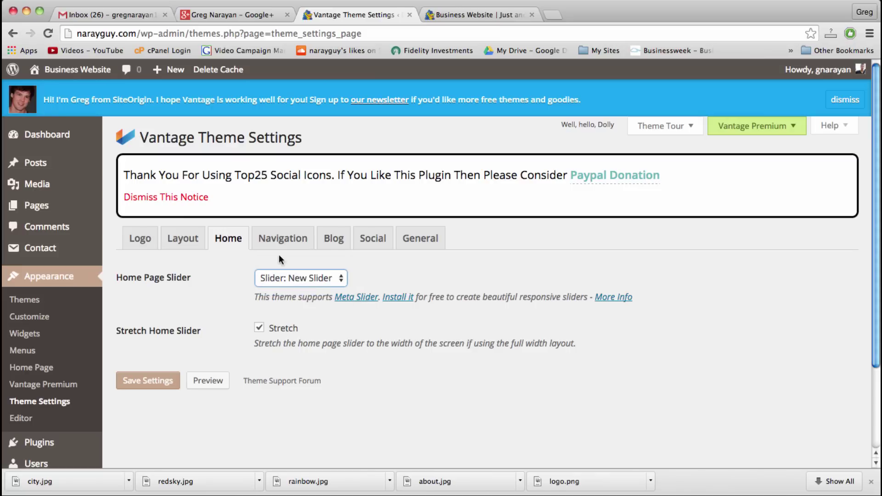
{"action": "left_click", "coordinate": [148, 381]}
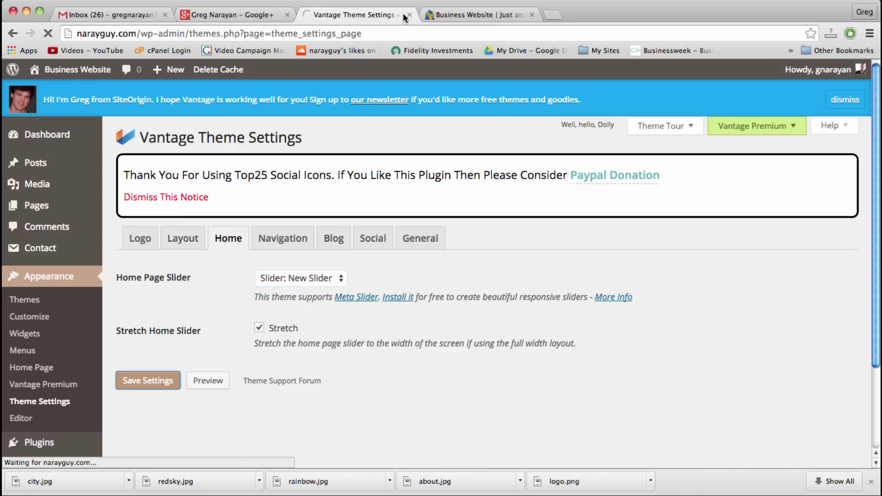
{"action": "left_click", "coordinate": [469, 14]}
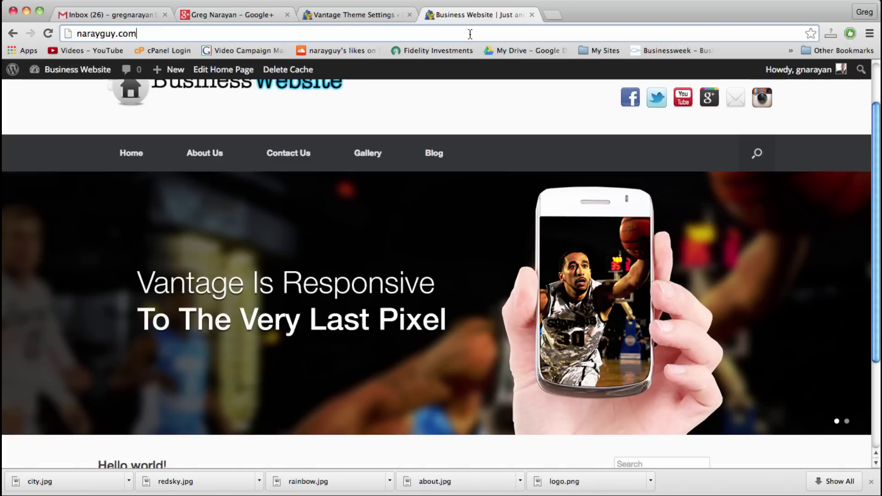
- Reload narayguy.com and review the full-width rainbow and city slider on the home page
{"action": "left_click", "coordinate": [469, 34]}
{"action": "key", "text": "Return"}
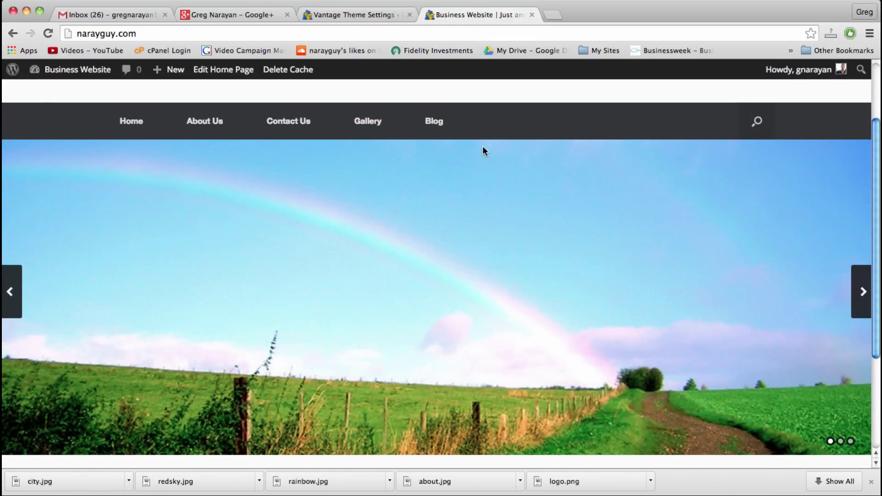
{"action": "scroll", "coordinate": [482, 145], "scroll_direction": "up", "scroll_amount": 3}
{"action": "scroll", "coordinate": [482, 145], "scroll_direction": "down", "scroll_amount": 3}
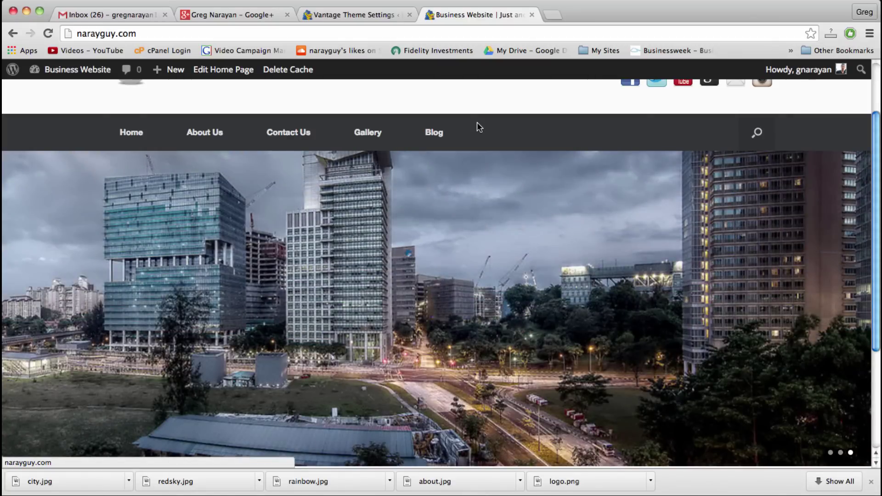
{"action": "mouse_move", "coordinate": [492, 261]}
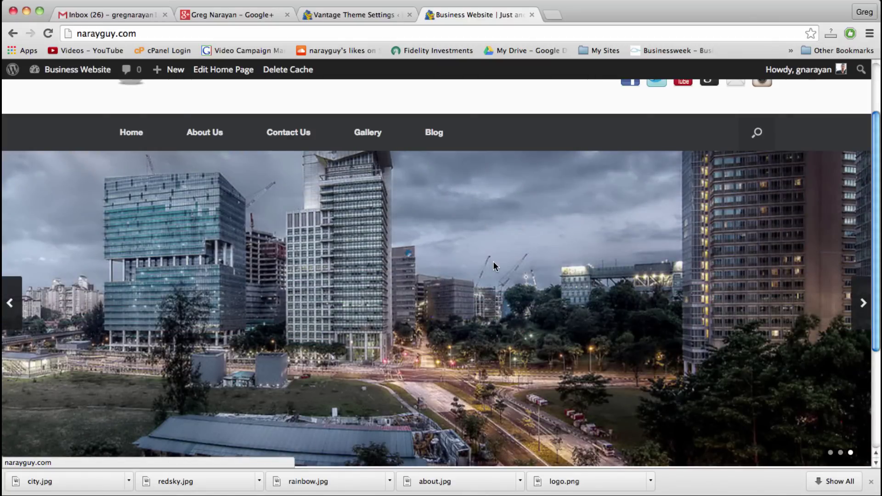
{"action": "scroll", "coordinate": [493, 261], "scroll_direction": "up", "scroll_amount": 3}
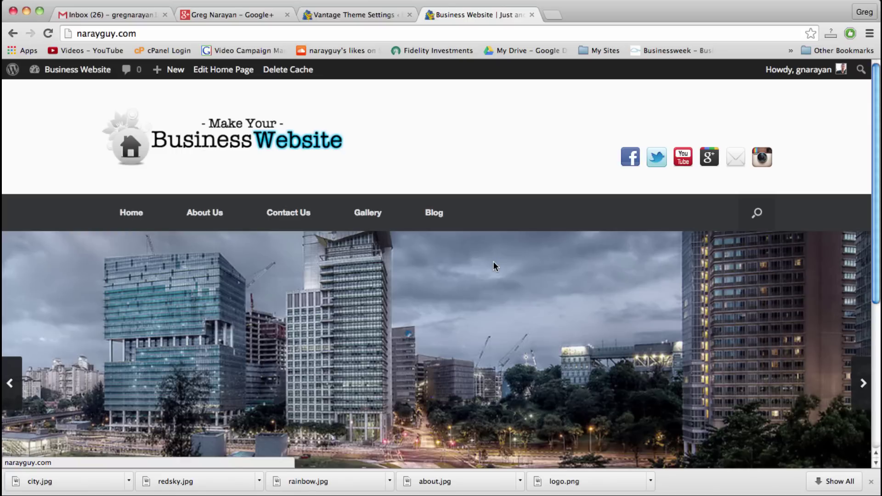
{"action": "scroll", "coordinate": [494, 262], "scroll_direction": "down", "scroll_amount": 5}
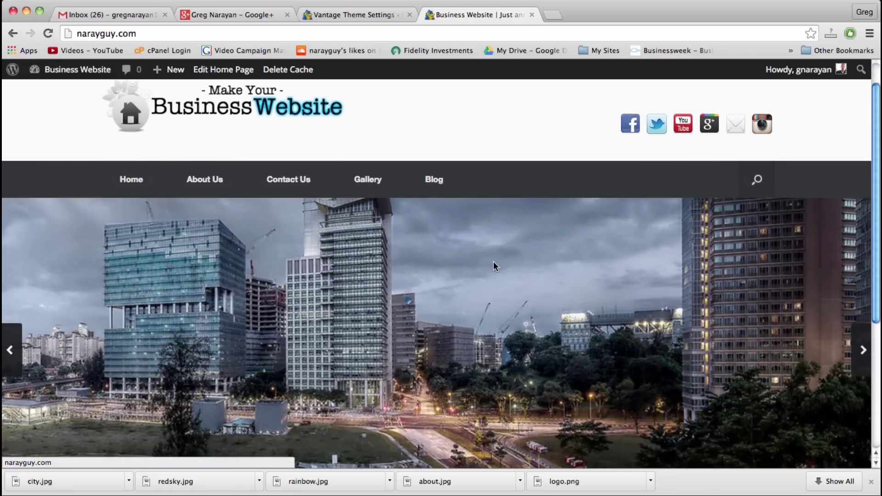
{"action": "scroll", "coordinate": [494, 263], "scroll_direction": "up", "scroll_amount": 5}
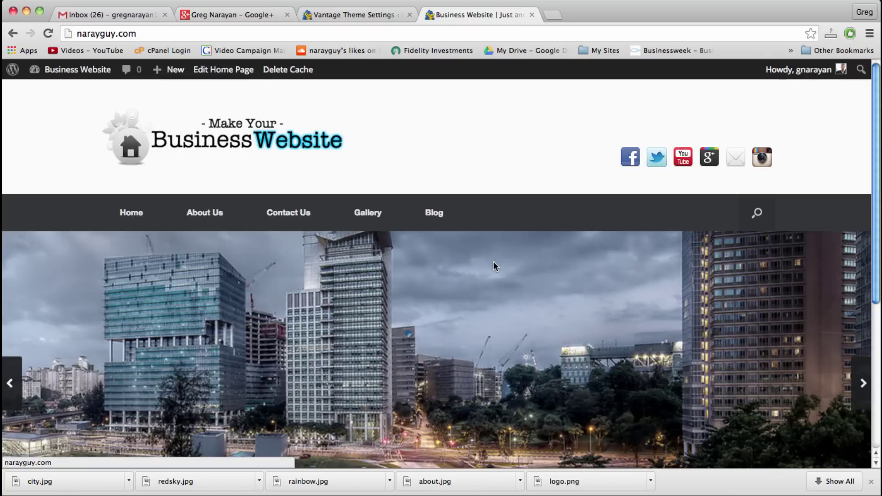
{"action": "scroll", "coordinate": [493, 266], "scroll_direction": "down", "scroll_amount": 5}
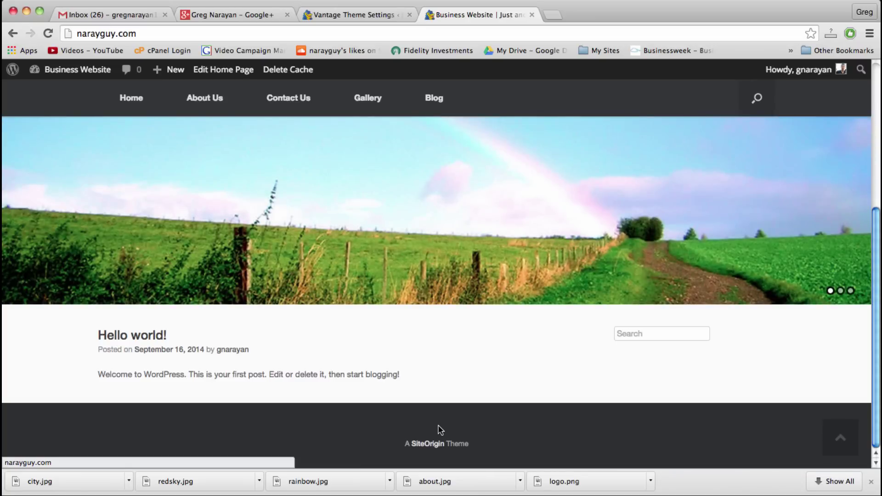
{"action": "scroll", "coordinate": [638, 369], "scroll_direction": "up", "scroll_amount": 5}
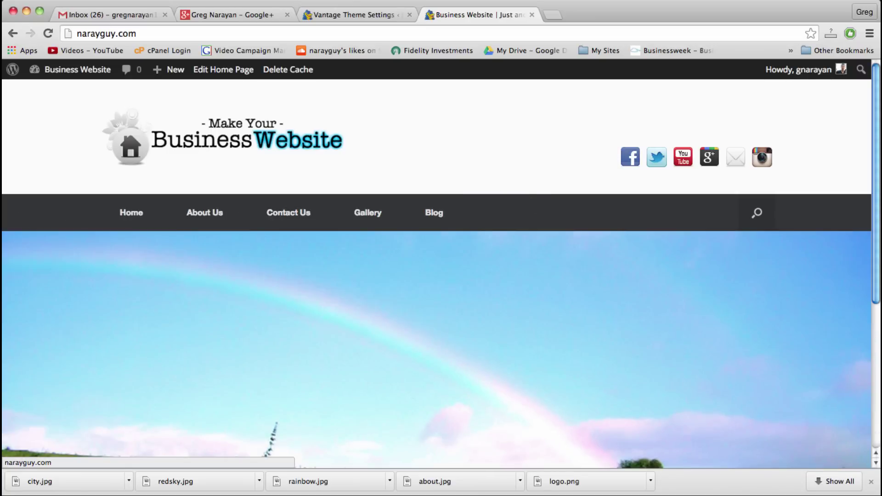
{"action": "left_click", "coordinate": [352, 17]}
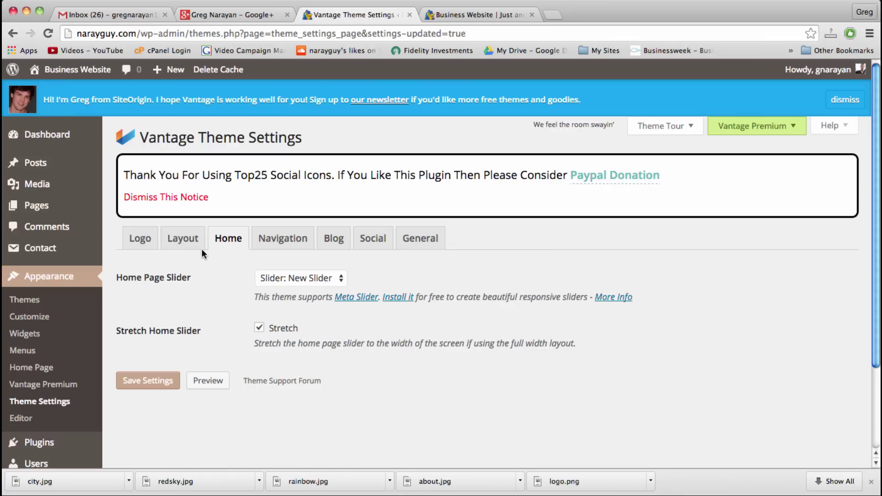
- Enable the custom home page layout and delete its Post Loop and Text row
{"action": "left_click", "coordinate": [21, 371]}
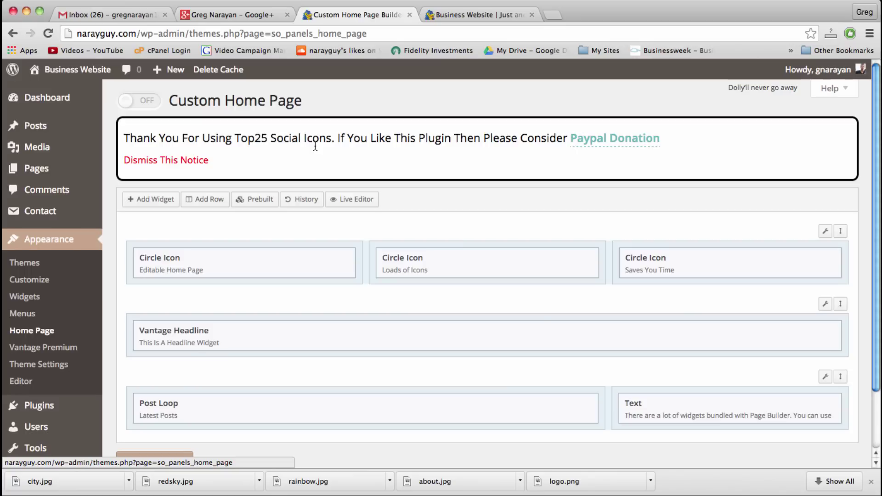
{"action": "left_click", "coordinate": [132, 103]}
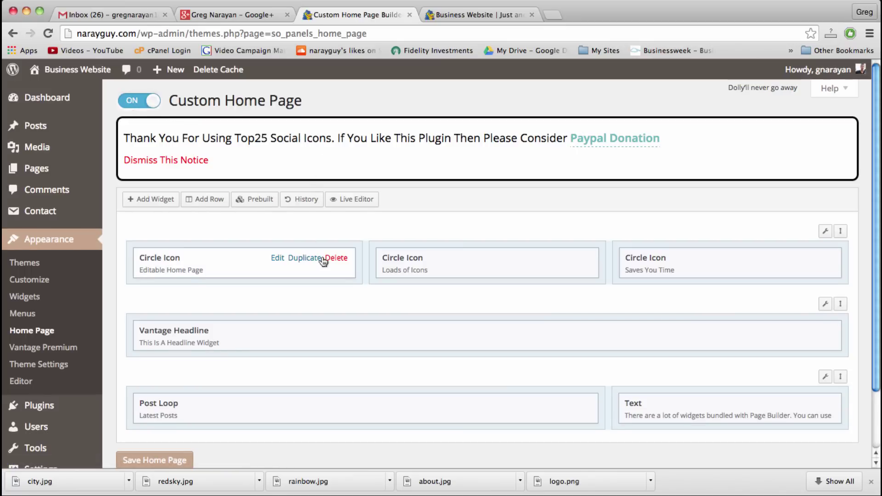
{"action": "scroll", "coordinate": [323, 257], "scroll_direction": "down", "scroll_amount": 3}
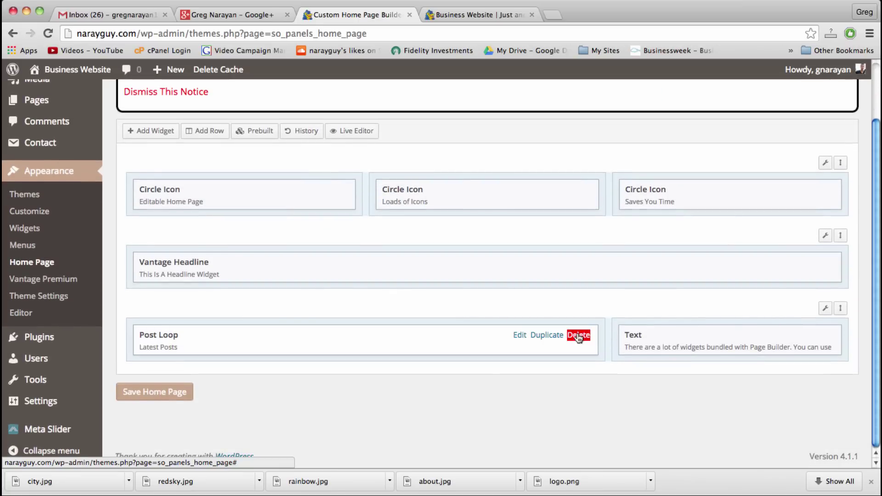
{"action": "mouse_move", "coordinate": [581, 337]}
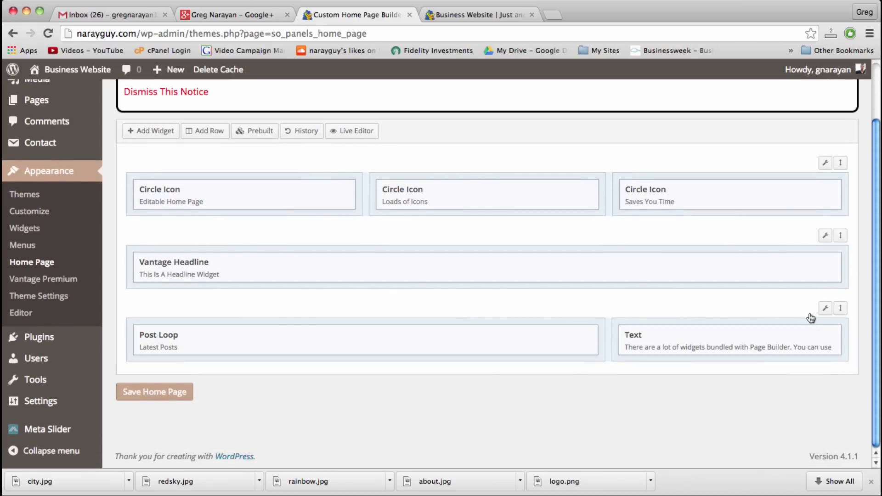
{"action": "mouse_move", "coordinate": [824, 308]}
{"action": "left_click", "coordinate": [800, 358]}
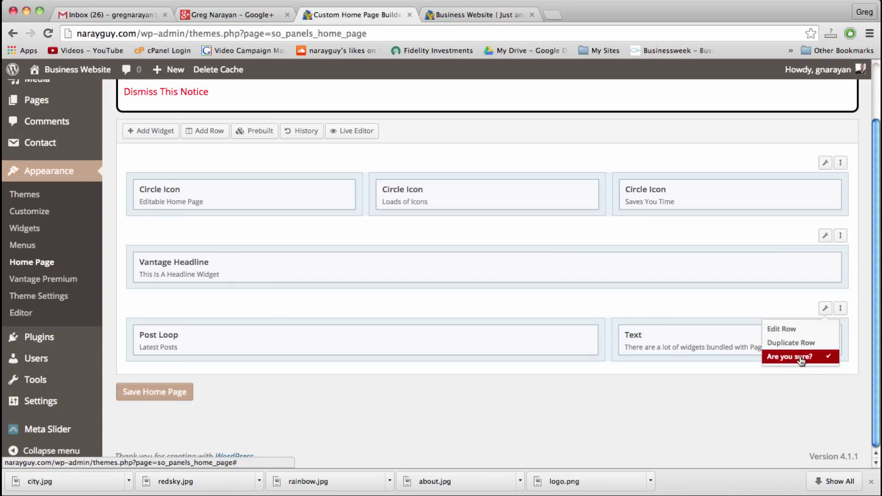
{"action": "left_click", "coordinate": [800, 358]}
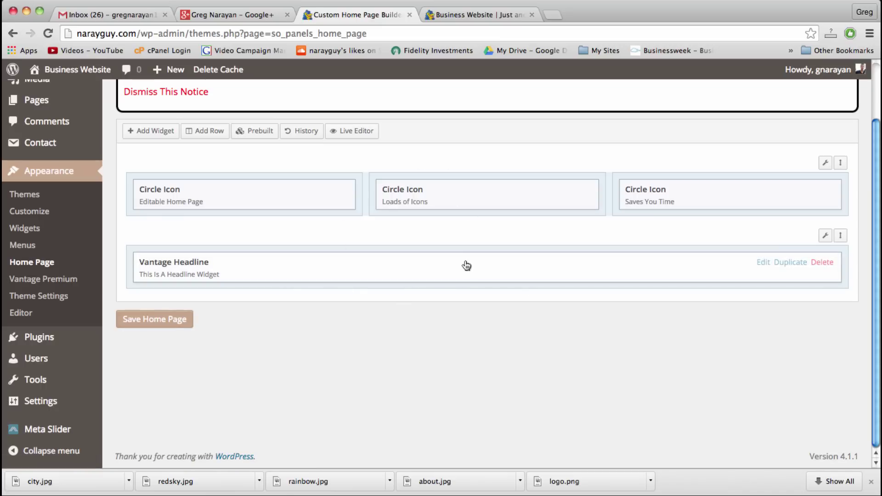
- Move the Vantage Headline row above the Circle Icons row
{"action": "mouse_move", "coordinate": [287, 193]}
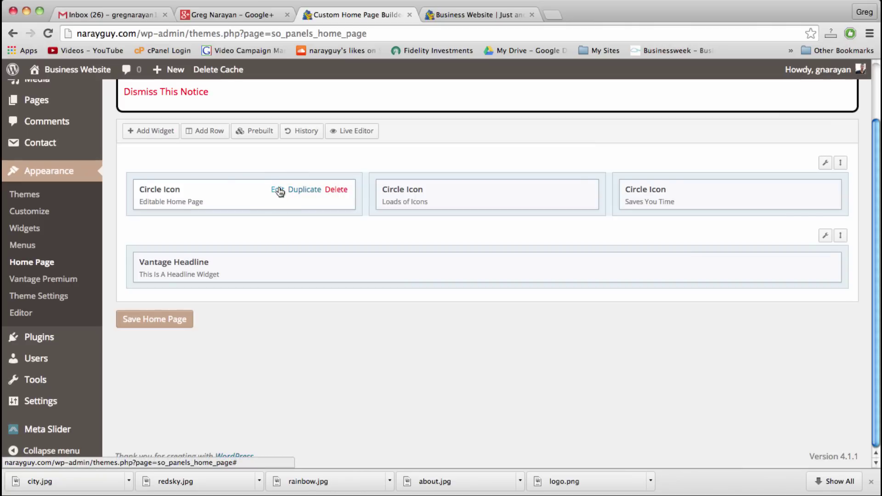
{"action": "left_click_drag", "start_coordinate": [277, 268], "coordinate": [322, 269]}
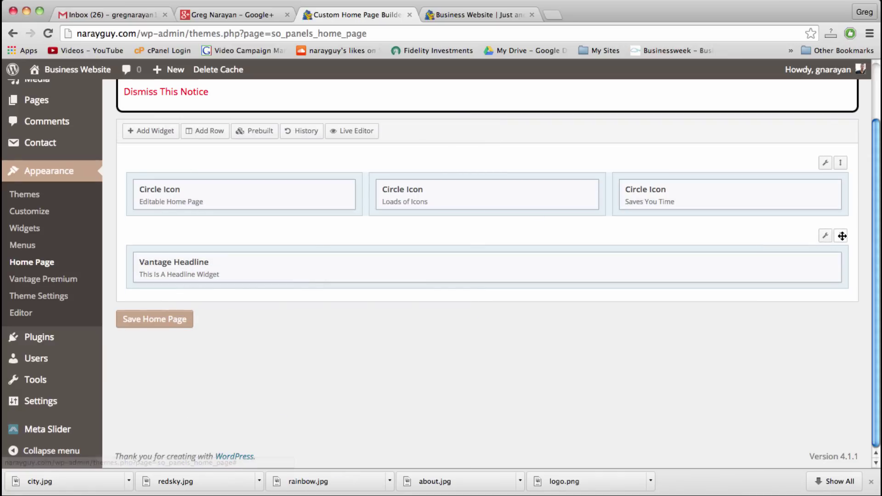
{"action": "left_click_drag", "start_coordinate": [842, 236], "coordinate": [844, 163]}
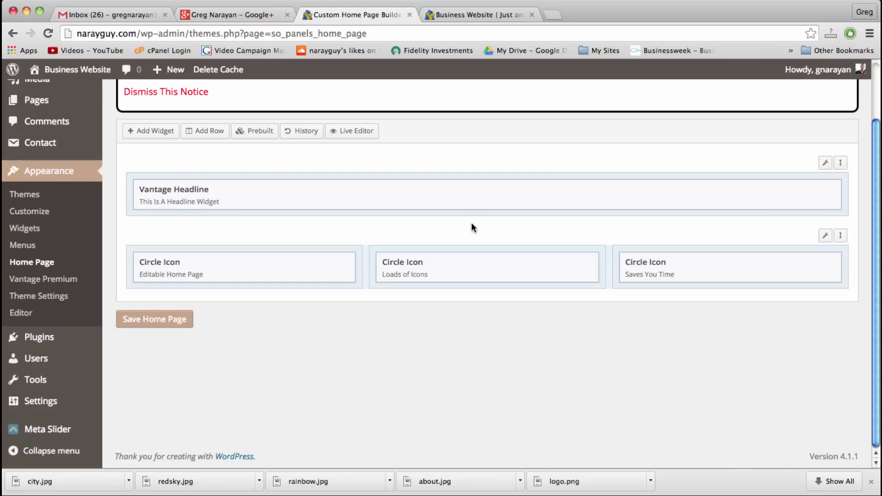
{"action": "mouse_move", "coordinate": [755, 192]}
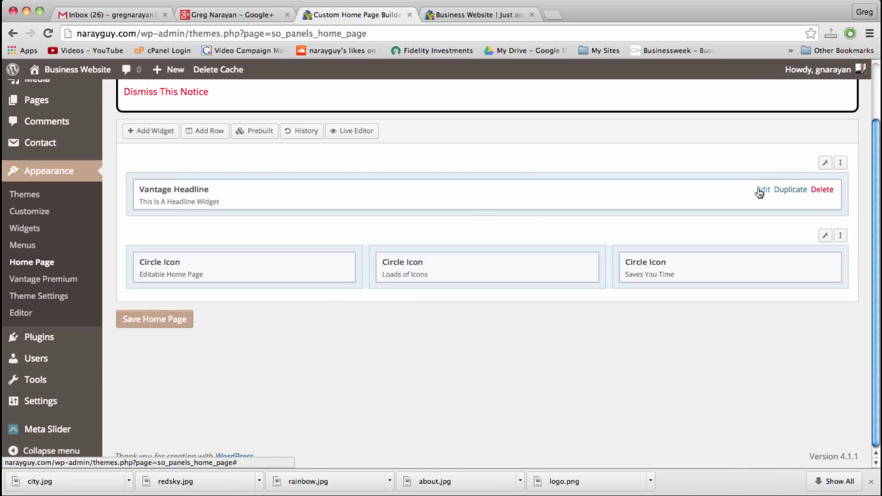
- Bring the content guide document to the front
{"action": "key", "text": "F3"}
{"action": "left_click", "coordinate": [484, 167]}
{"action": "scroll", "coordinate": [366, 219], "scroll_direction": "up", "scroll_amount": 10}
{"action": "scroll", "coordinate": [366, 220], "scroll_direction": "down", "scroll_amount": 1}
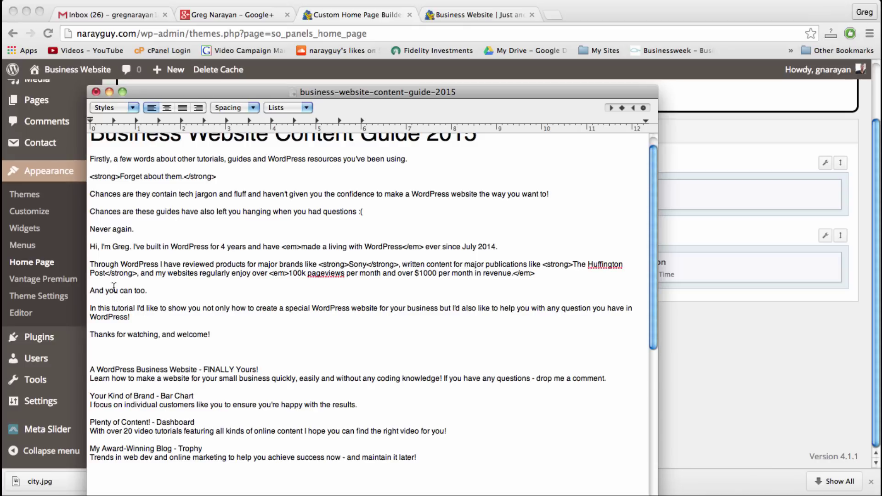
- Replace the Vantage Headline placeholder with 'A WordPress Business Website - FINALLY Yours!' from the guide
{"action": "scroll", "coordinate": [271, 353], "scroll_direction": "down", "scroll_amount": 2}
{"action": "left_click_drag", "start_coordinate": [266, 343], "coordinate": [91, 344]}
{"action": "key", "text": "super+c"}
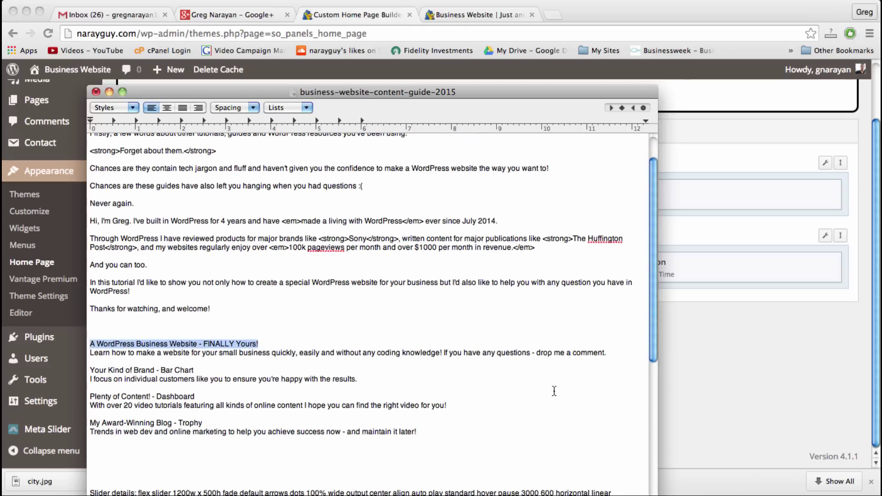
{"action": "left_click", "coordinate": [674, 367]}
{"action": "mouse_move", "coordinate": [825, 162]}
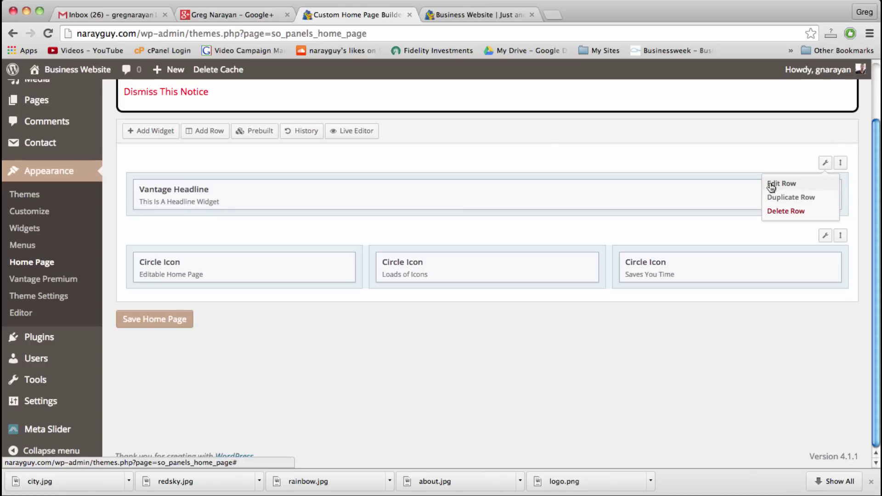
{"action": "left_click", "coordinate": [772, 186]}
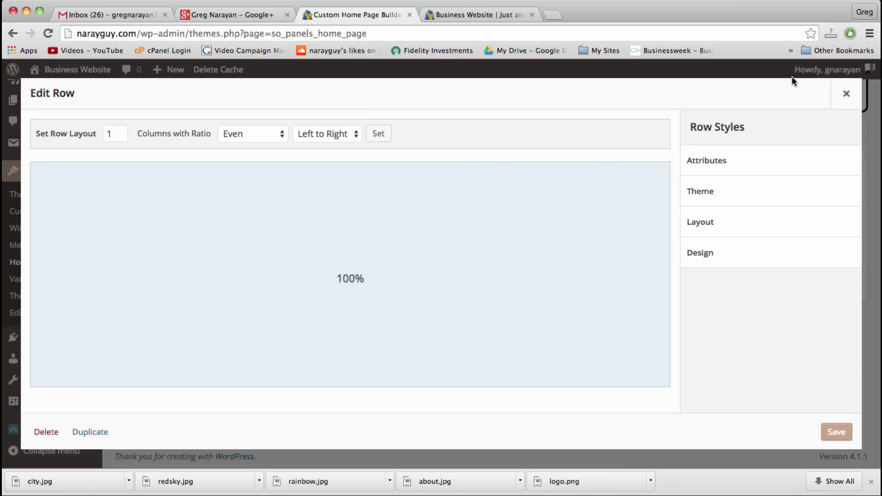
{"action": "left_click", "coordinate": [837, 97]}
{"action": "left_click", "coordinate": [767, 191]}
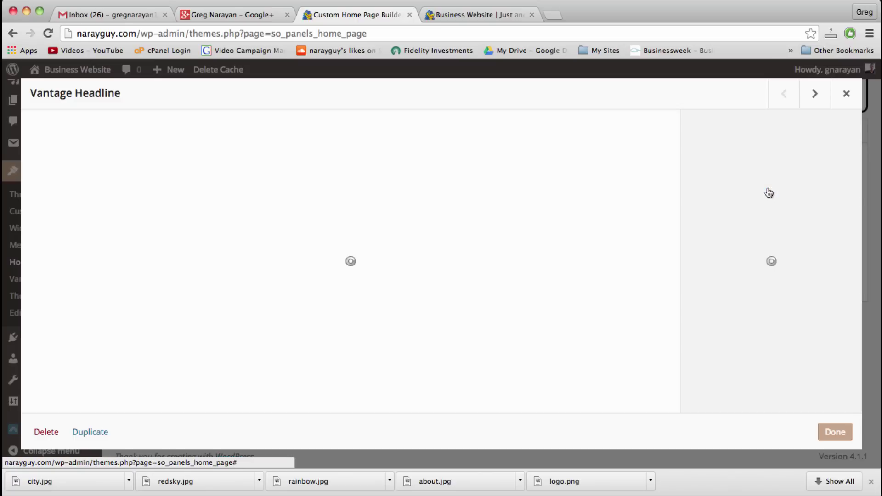
{"action": "triple_click", "coordinate": [113, 135]}
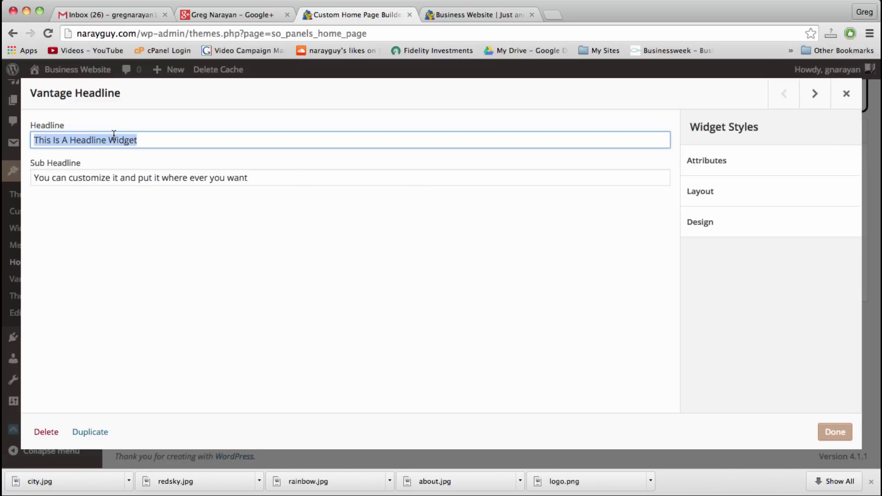
{"action": "key", "text": "super+v"}
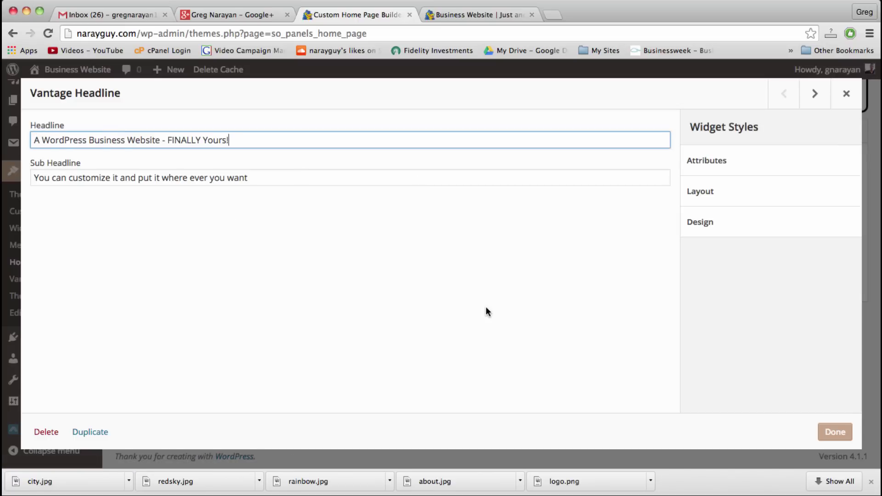
- Paste the guide's 'Learn how to make a website' tagline as the Sub Headline and finish editing
{"action": "key", "text": "F3"}
{"action": "left_click", "coordinate": [521, 167]}
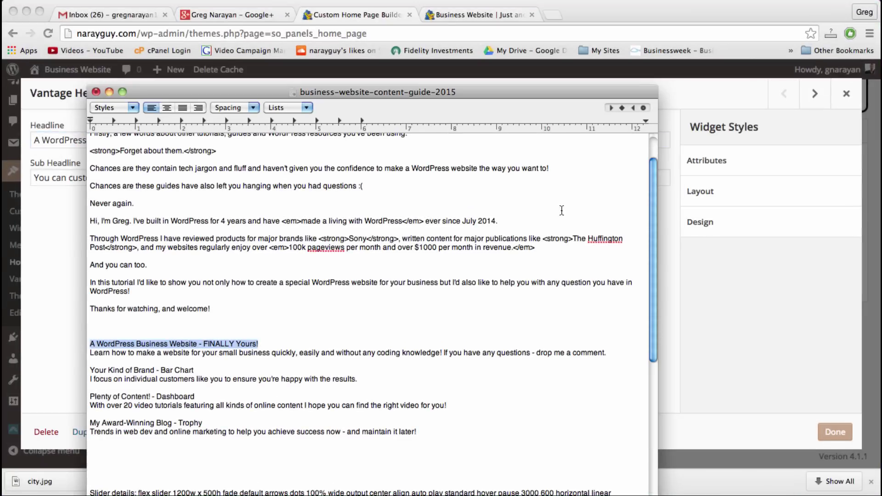
{"action": "left_click_drag", "start_coordinate": [611, 354], "coordinate": [88, 353]}
{"action": "key", "text": "super+c"}
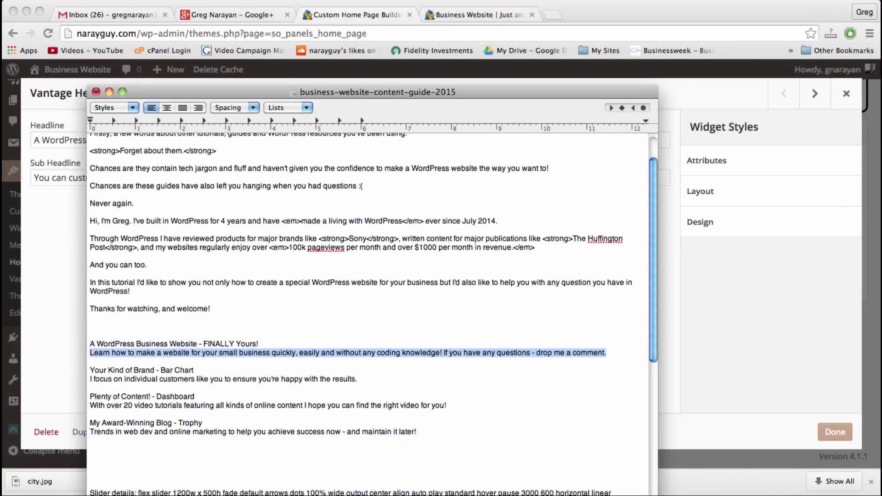
{"action": "left_click", "coordinate": [33, 230]}
{"action": "left_click", "coordinate": [70, 179]}
{"action": "key", "text": "super+a"}
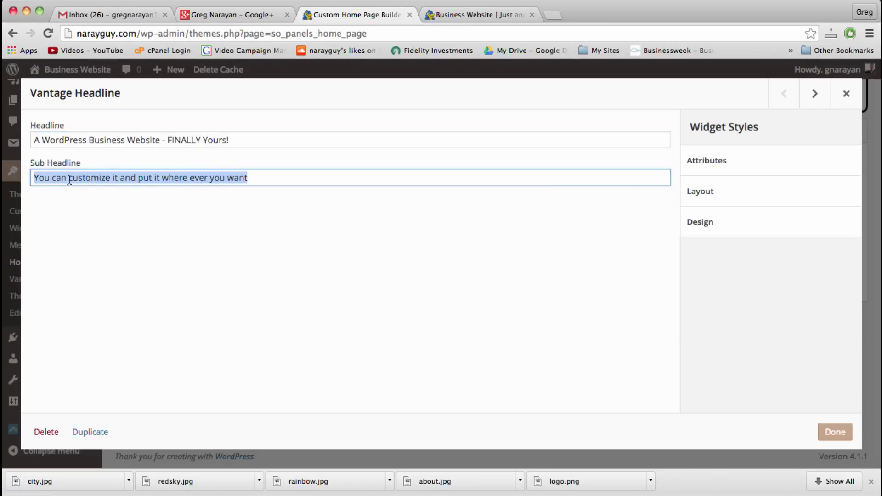
{"action": "key", "text": "super+v"}
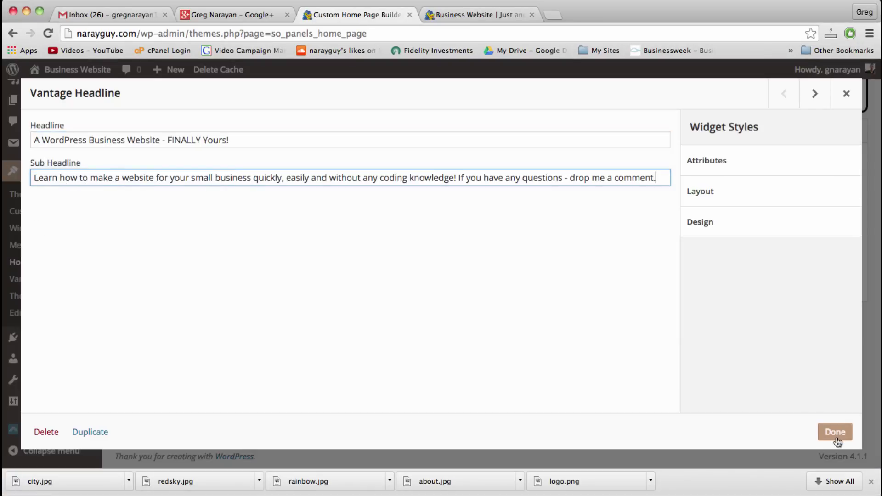
{"action": "left_click", "coordinate": [834, 432]}
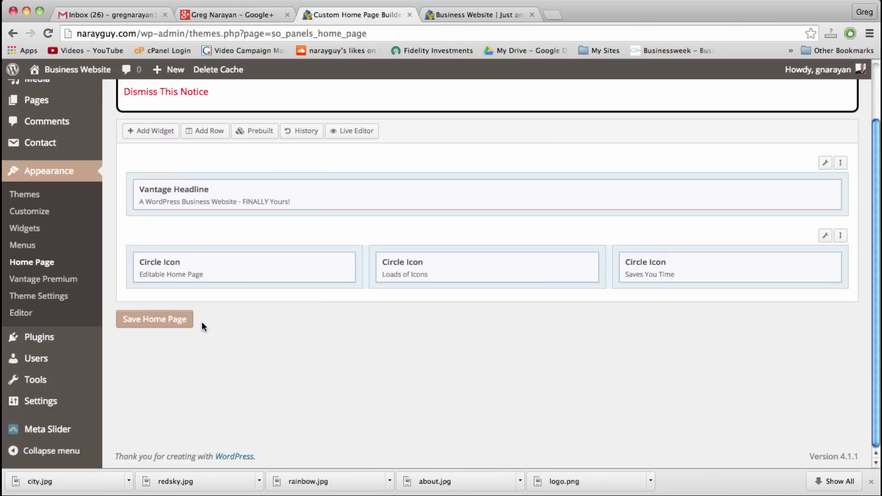
- Save the Home Page layout and reload narayguy.com to check the new headline and tagline
{"action": "left_click", "coordinate": [174, 324]}
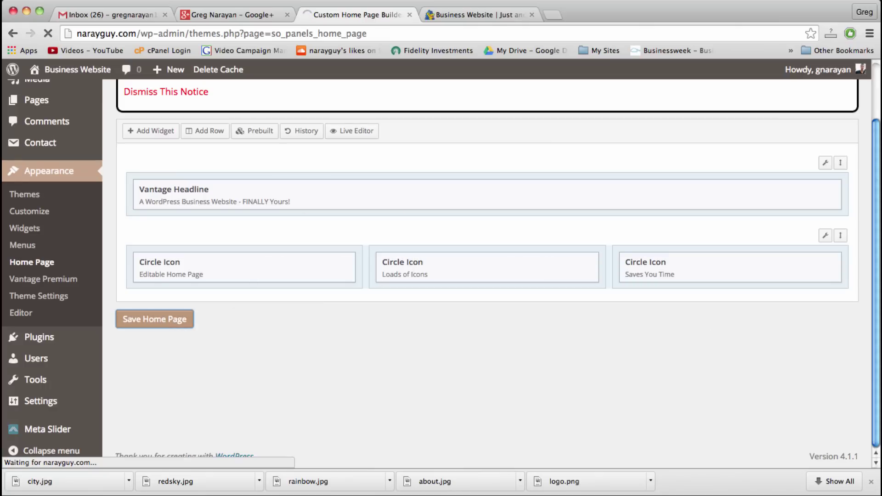
{"action": "left_click", "coordinate": [475, 14]}
{"action": "left_click", "coordinate": [469, 32]}
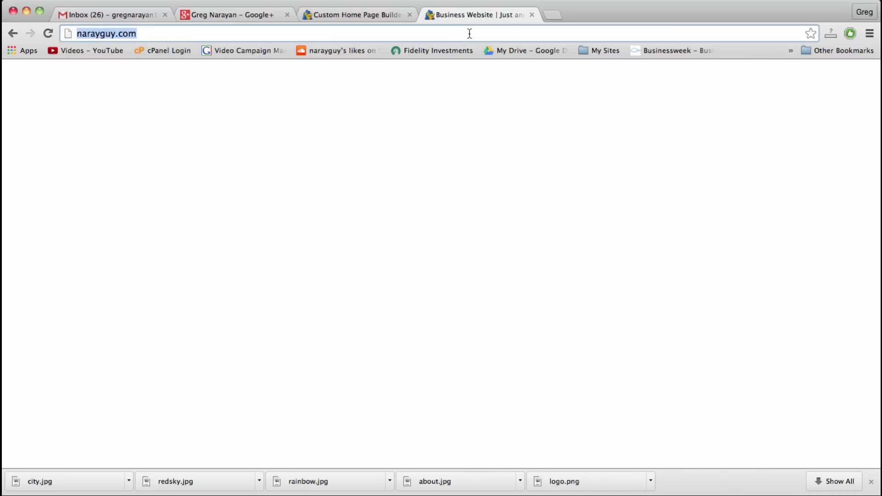
{"action": "key", "text": "Return"}
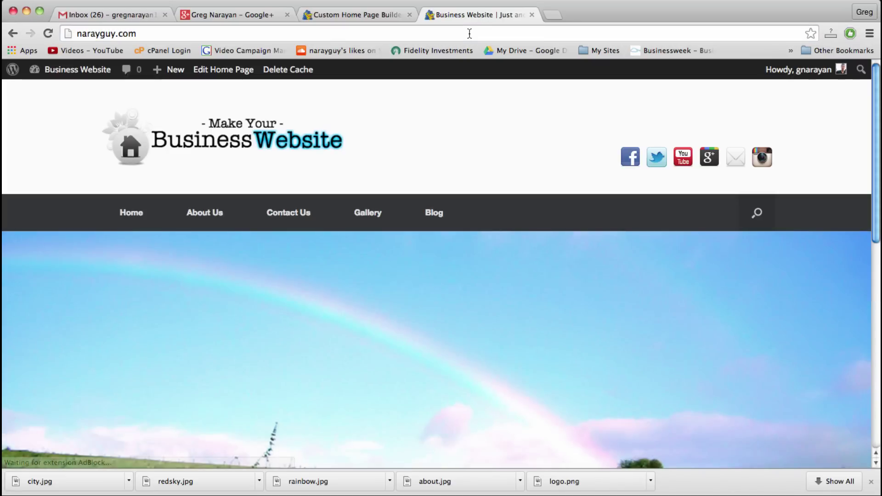
{"action": "scroll", "coordinate": [448, 147], "scroll_direction": "down", "scroll_amount": 10}
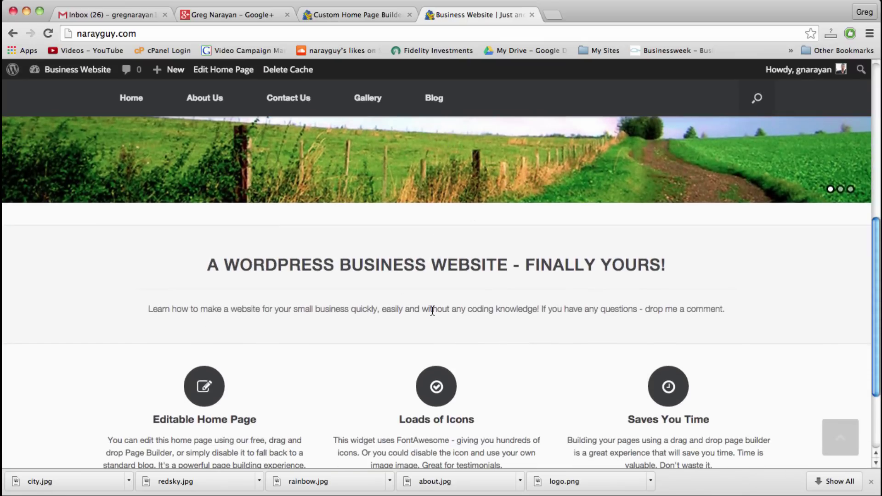
{"action": "scroll", "coordinate": [431, 310], "scroll_direction": "down", "scroll_amount": 2}
{"action": "scroll", "coordinate": [432, 310], "scroll_direction": "down", "scroll_amount": 3}
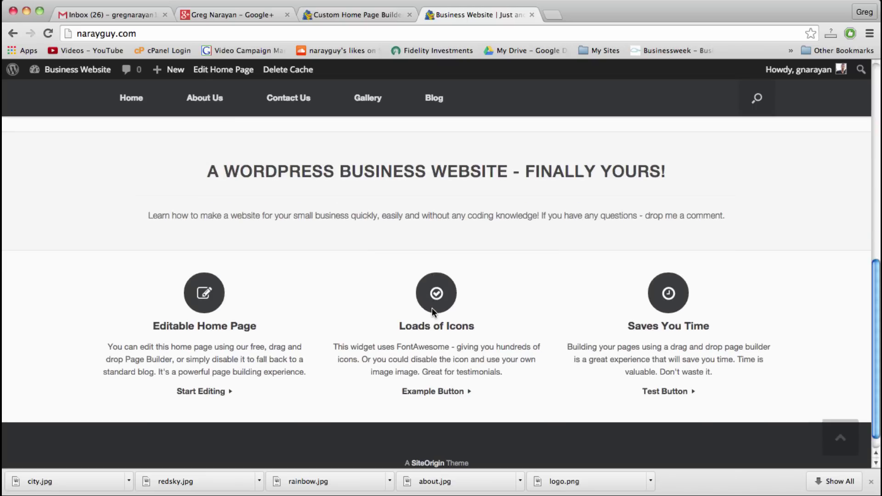
{"action": "scroll", "coordinate": [431, 310], "scroll_direction": "up", "scroll_amount": 5}
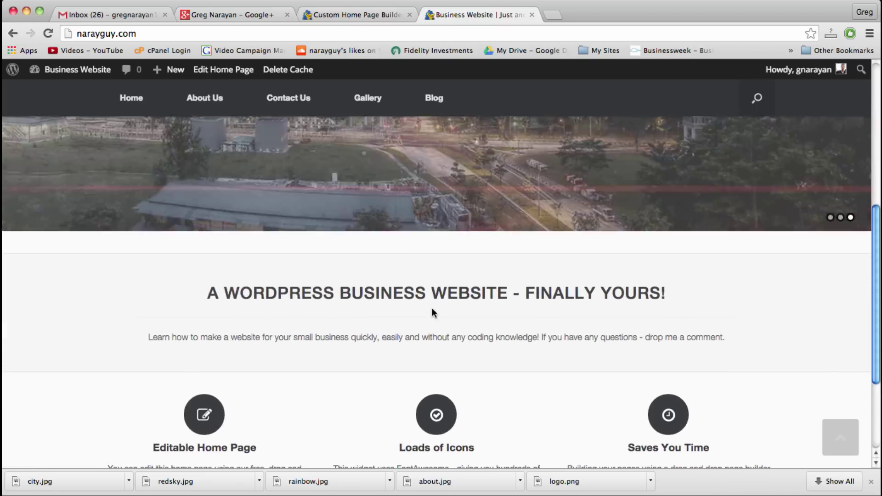
{"action": "scroll", "coordinate": [432, 313], "scroll_direction": "down", "scroll_amount": 3}
- Compare the live home page with the home page builder
{"action": "left_click", "coordinate": [373, 15]}
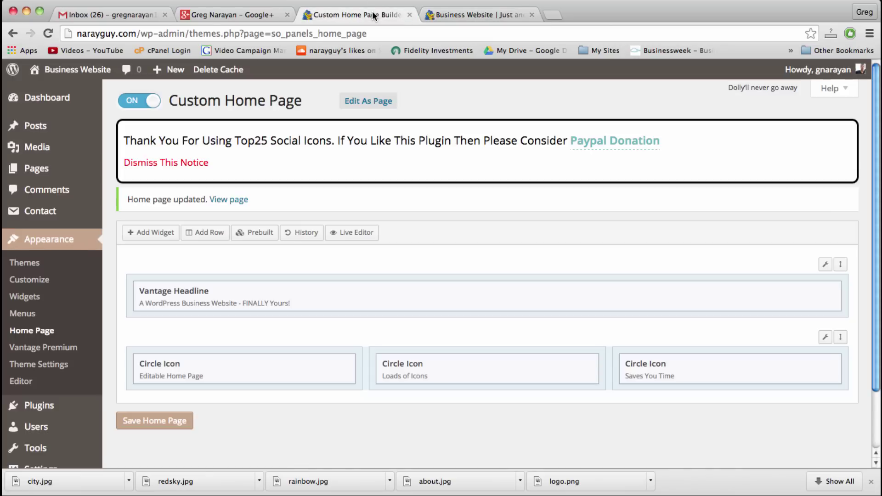
{"action": "mouse_move", "coordinate": [309, 377]}
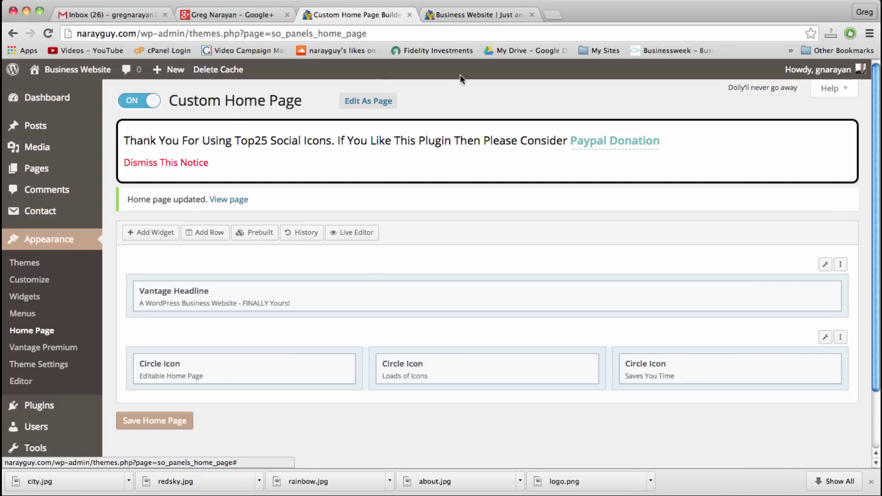
{"action": "left_click", "coordinate": [487, 14]}
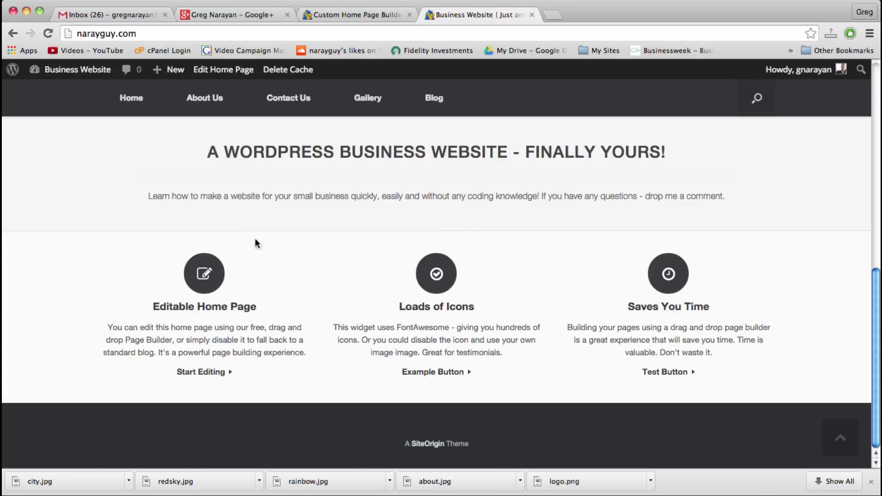
{"action": "left_click", "coordinate": [379, 15]}
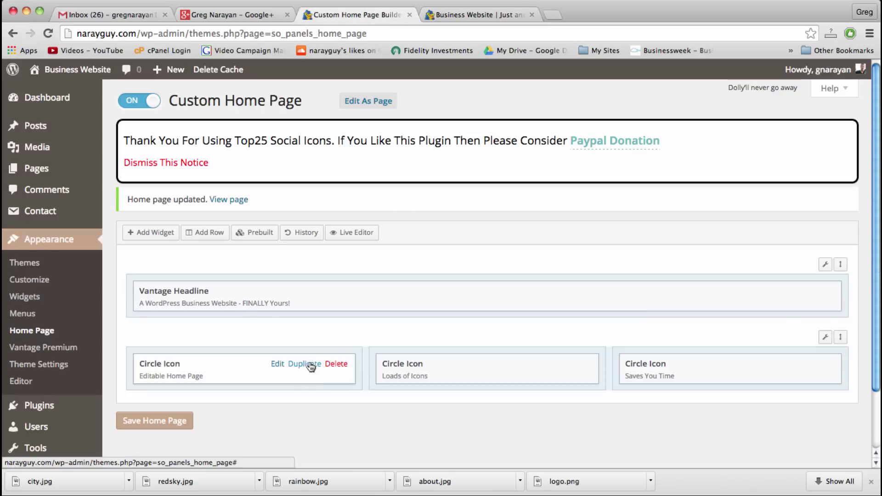
- Set the first Circle Icon widget's title to 'Your Kind of Brand' from the guide
{"action": "left_click", "coordinate": [278, 366]}
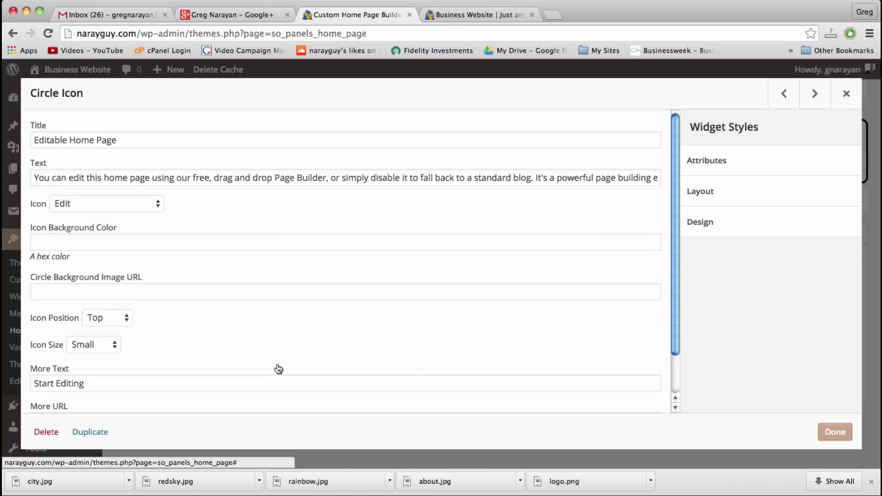
{"action": "key", "text": "F3"}
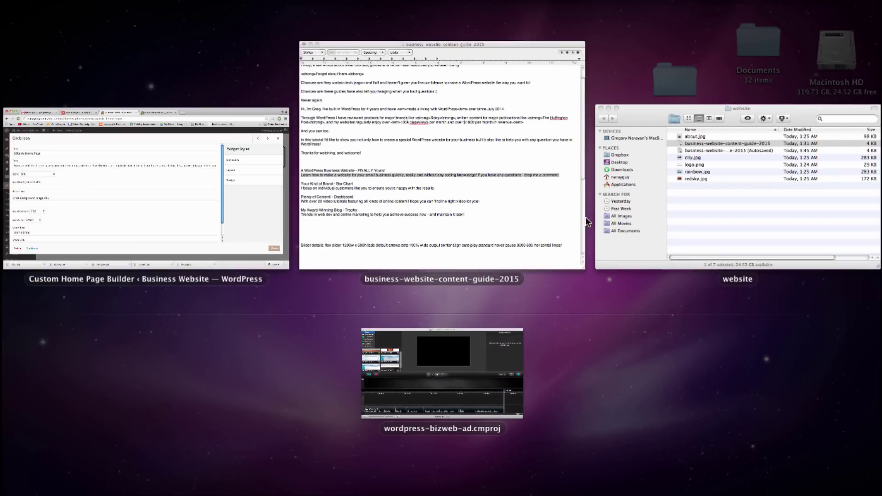
{"action": "left_click", "coordinate": [354, 203]}
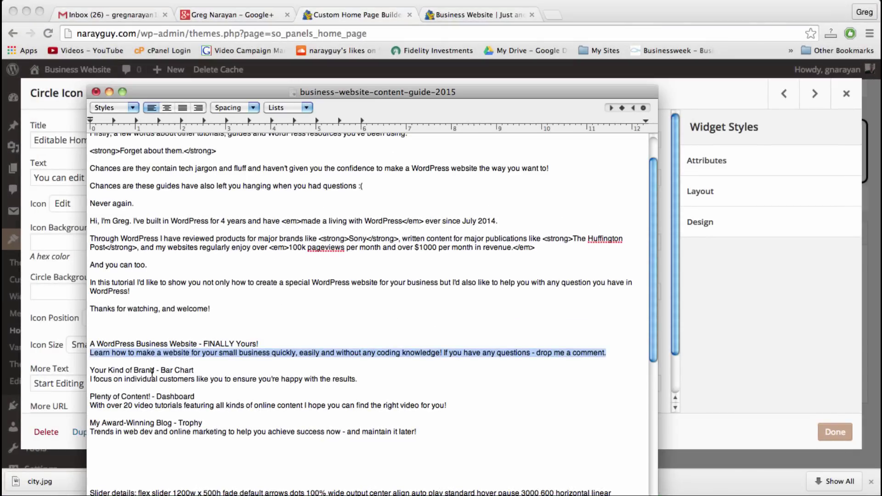
{"action": "left_click_drag", "start_coordinate": [155, 370], "coordinate": [76, 370]}
{"action": "key", "text": "super+c"}
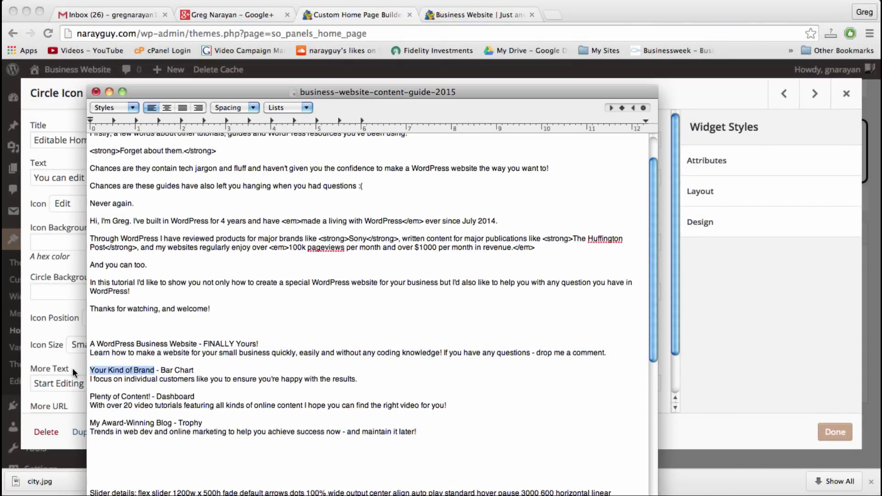
{"action": "left_click", "coordinate": [73, 367]}
{"action": "left_click", "coordinate": [51, 143]}
{"action": "key", "text": "super+a"}
{"action": "key", "text": "super+v"}
- Paste the guide's sentence about focusing on individual customers as the first widget's text
{"action": "key", "text": "F3"}
{"action": "left_click", "coordinate": [467, 191]}
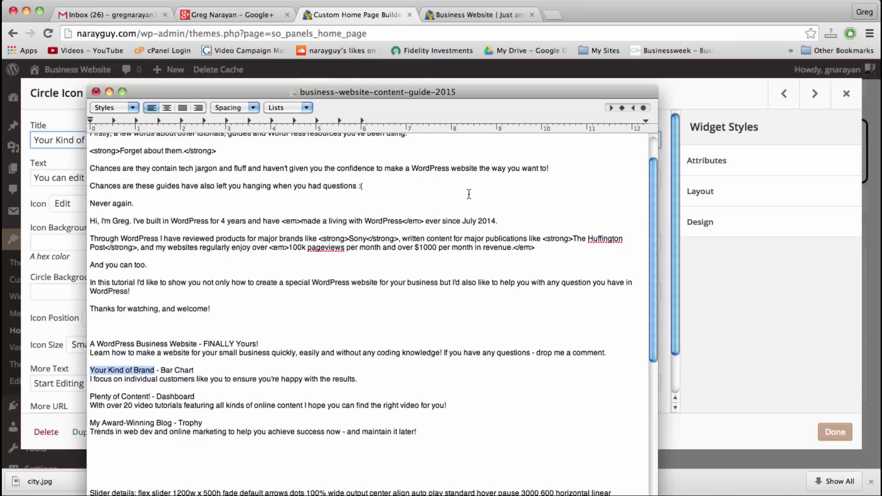
{"action": "left_click_drag", "start_coordinate": [369, 381], "coordinate": [91, 384]}
{"action": "key", "text": "super+c"}
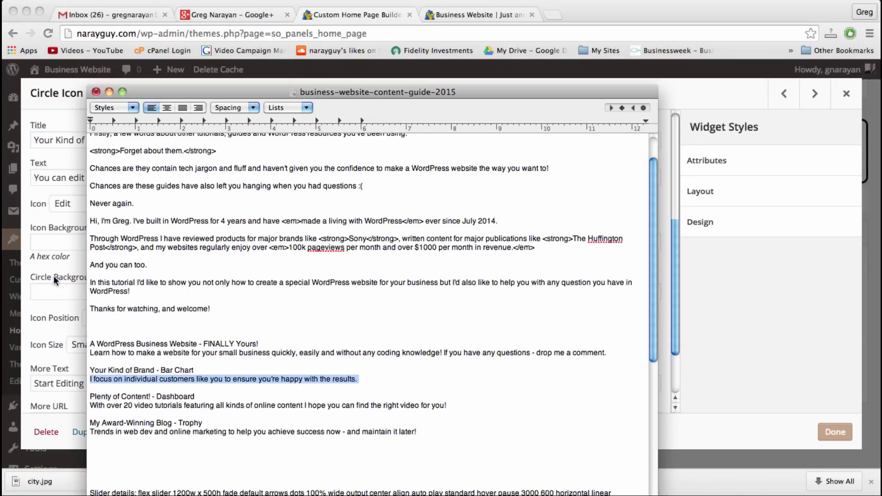
{"action": "left_click", "coordinate": [48, 175]}
{"action": "left_click", "coordinate": [68, 179]}
{"action": "key", "text": "super+a"}
{"action": "key", "text": "super+v"}
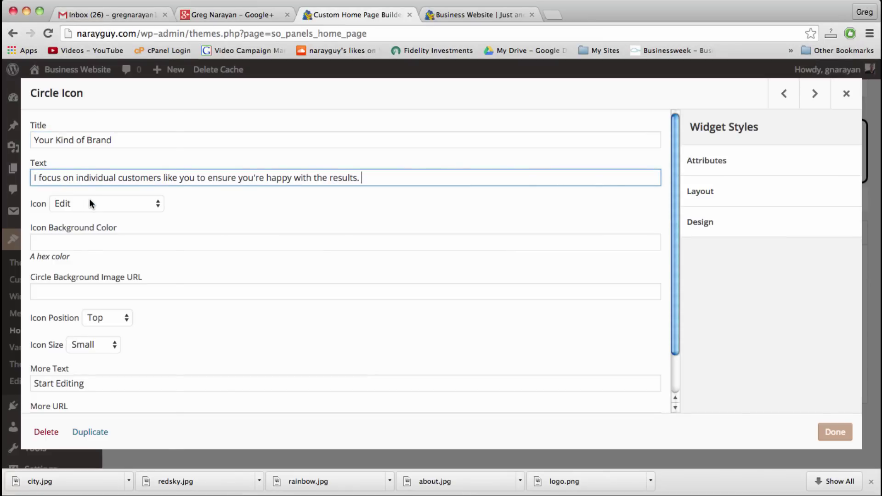
- Choose the Bar Chart icon for the first Circle Icon widget and apply it
{"action": "left_click", "coordinate": [89, 203]}
{"action": "scroll", "coordinate": [71, 31], "scroll_direction": "up", "scroll_amount": 5}
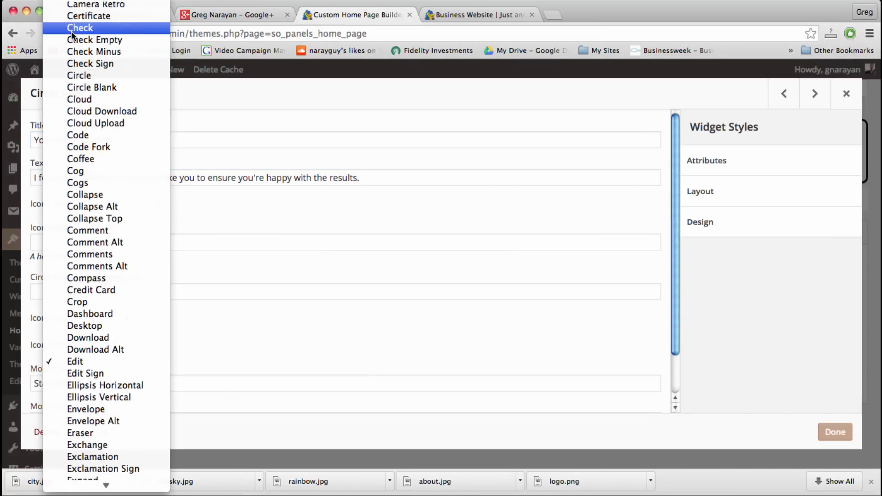
{"action": "scroll", "coordinate": [71, 33], "scroll_direction": "up", "scroll_amount": 5}
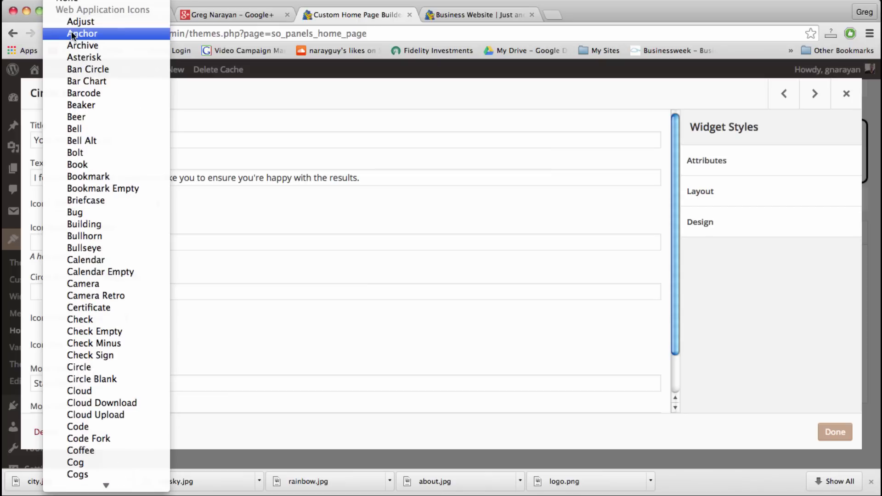
{"action": "left_click", "coordinate": [83, 82]}
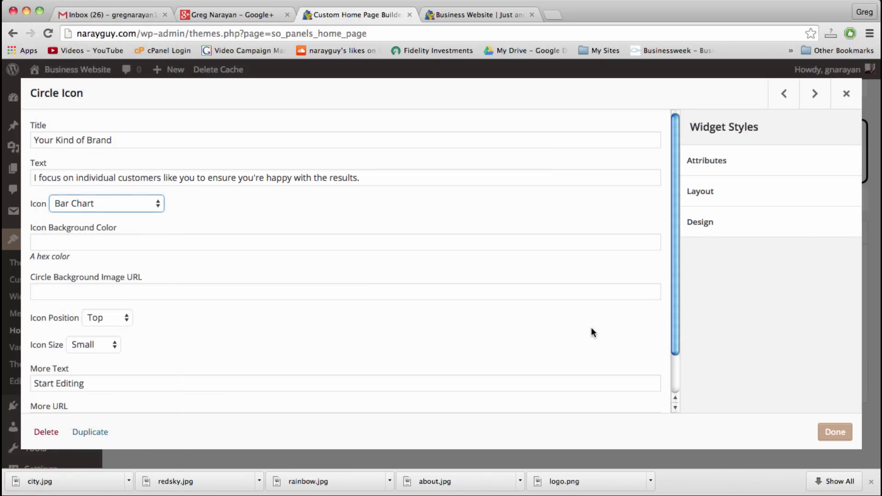
{"action": "left_click", "coordinate": [827, 432]}
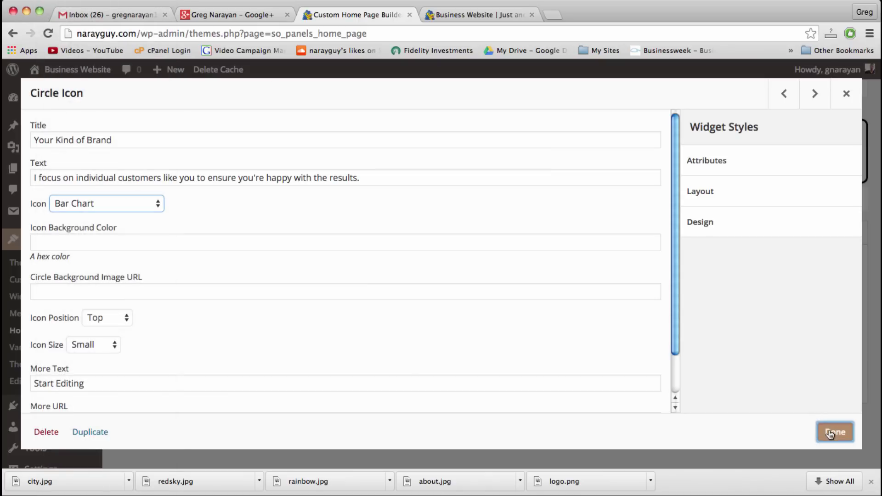
- Edit the middle Circle Icon widget using the content guide, then apply it
{"action": "mouse_move", "coordinate": [572, 370]}
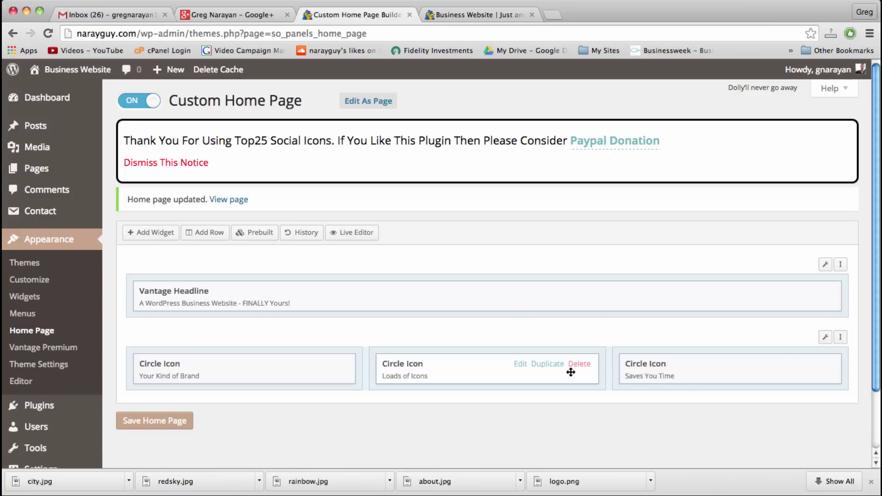
{"action": "left_click", "coordinate": [520, 365]}
{"action": "key", "text": "F3"}
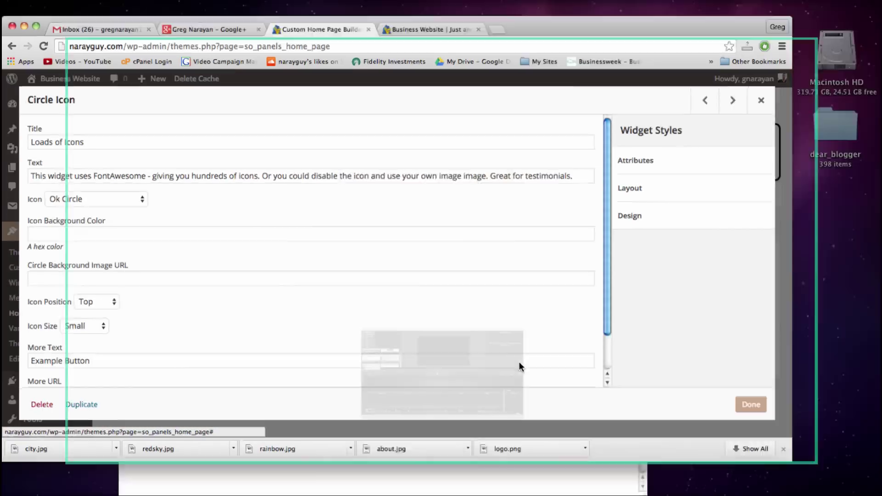
{"action": "left_click", "coordinate": [518, 181]}
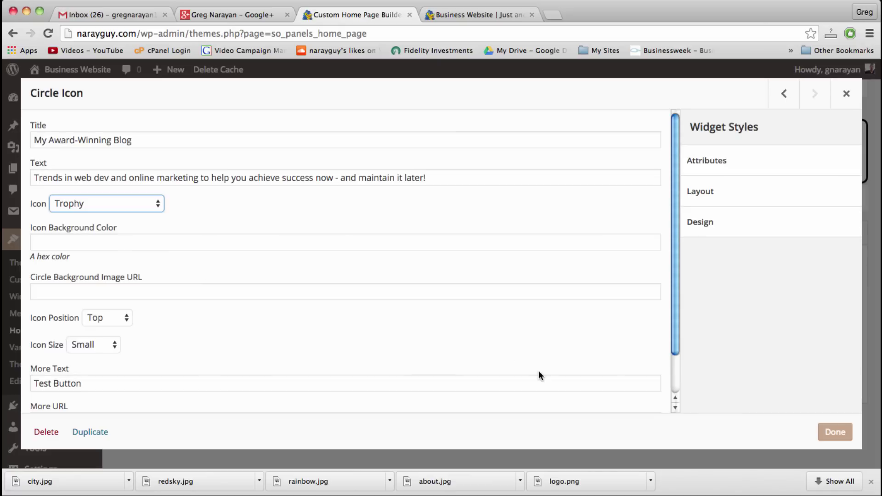
{"action": "left_click", "coordinate": [834, 432]}
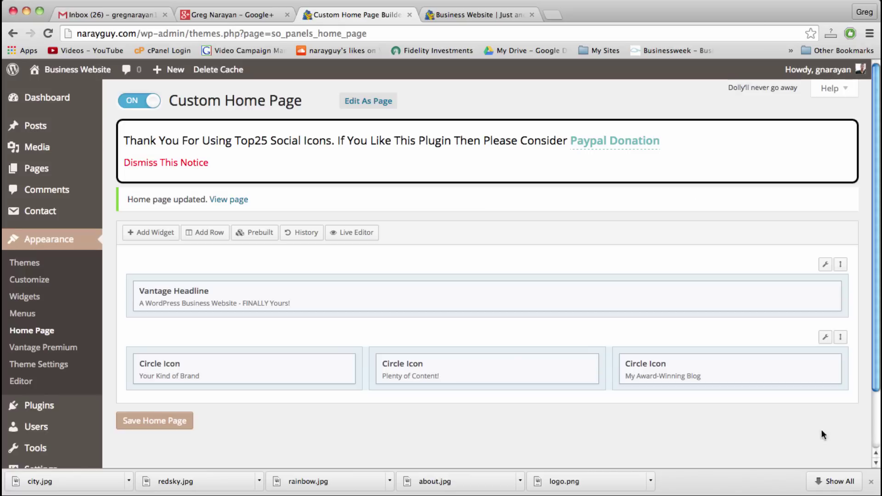
- Save the Home Page and reload narayguy.com to view the three feature columns
{"action": "left_click", "coordinate": [146, 421]}
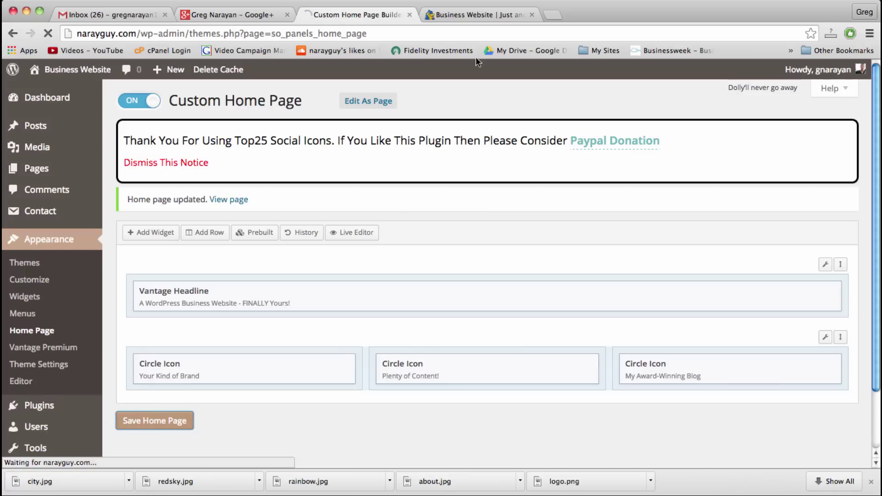
{"action": "left_click", "coordinate": [480, 16]}
{"action": "left_click", "coordinate": [468, 33]}
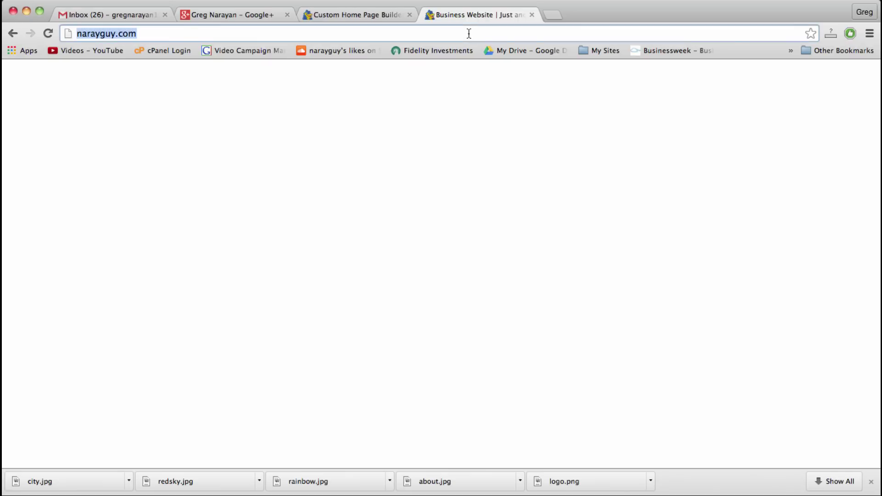
{"action": "key", "text": "Return"}
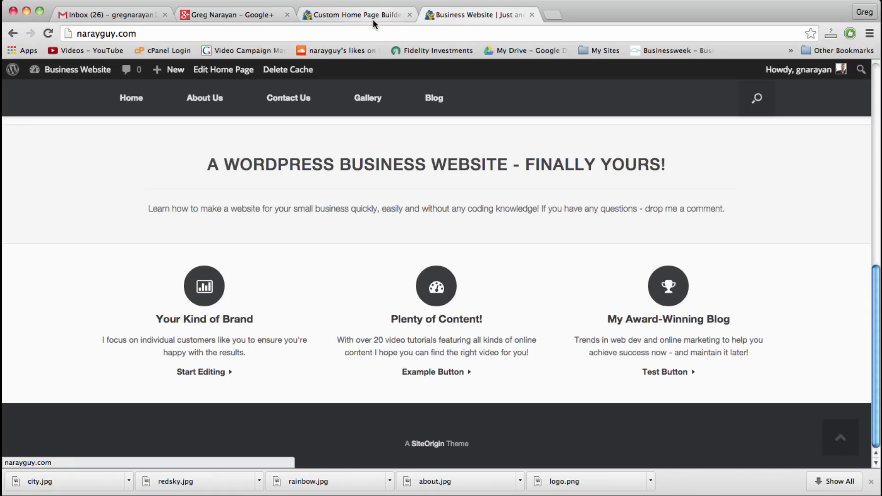
{"action": "scroll", "coordinate": [379, 296], "scroll_direction": "up", "scroll_amount": 1}
{"action": "scroll", "coordinate": [380, 297], "scroll_direction": "up", "scroll_amount": 5}
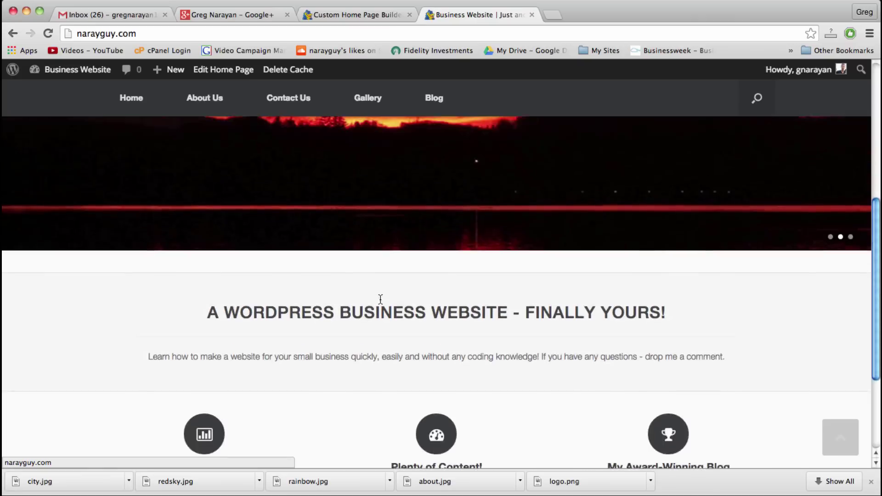
{"action": "scroll", "coordinate": [380, 302], "scroll_direction": "down", "scroll_amount": 5}
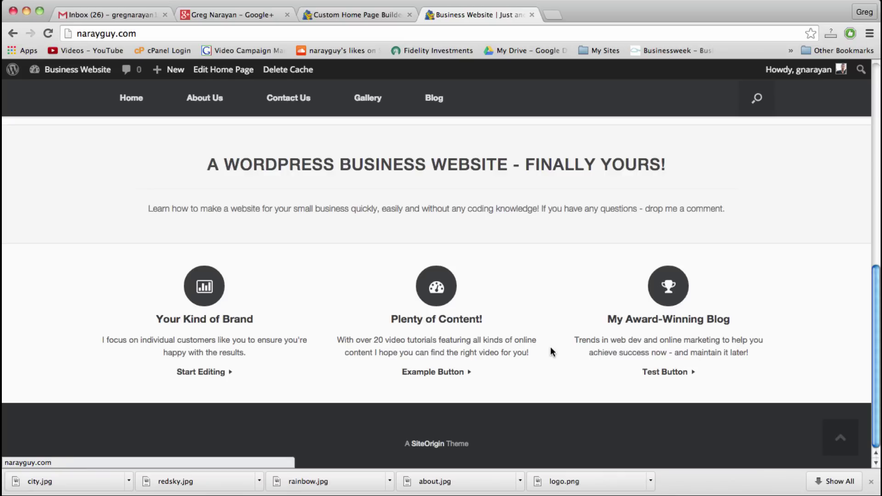
{"action": "scroll", "coordinate": [550, 352], "scroll_direction": "up", "scroll_amount": 10}
{"action": "scroll", "coordinate": [550, 348], "scroll_direction": "down", "scroll_amount": 10}
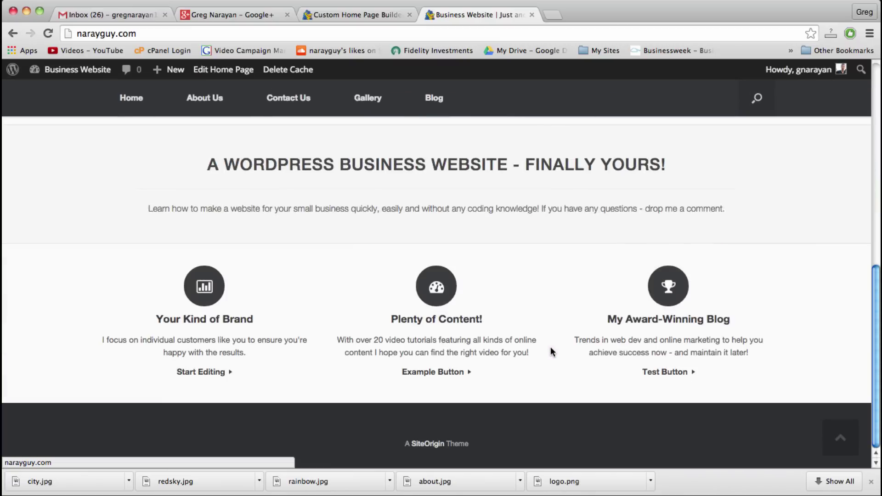
- Link the Your Kind of Brand widget's title and icon to the About Us page address
{"action": "right_click", "coordinate": [201, 100]}
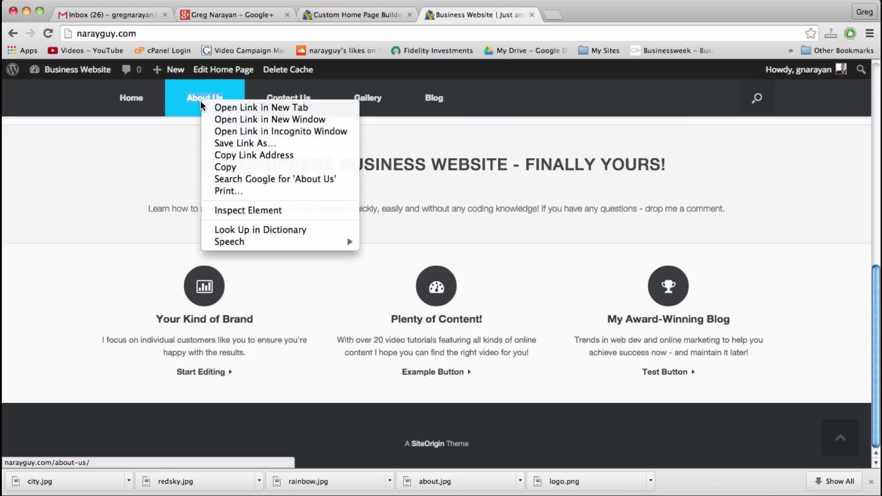
{"action": "left_click", "coordinate": [236, 154]}
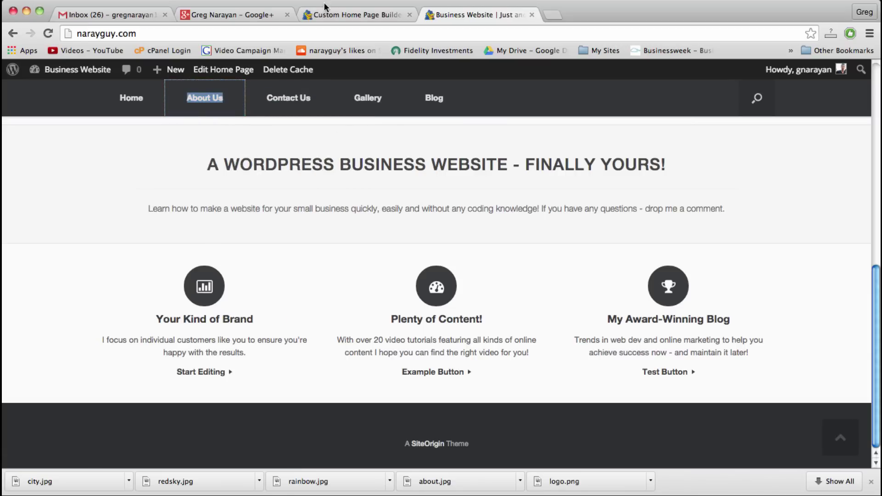
{"action": "left_click", "coordinate": [337, 15]}
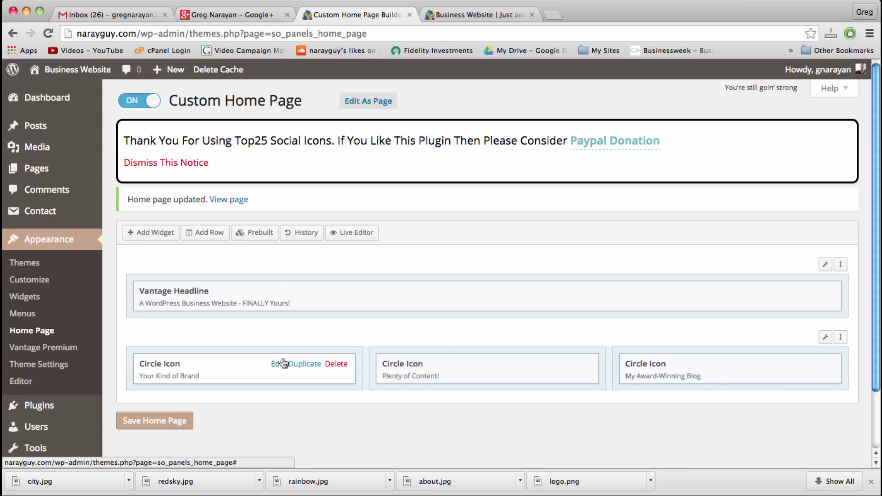
{"action": "left_click", "coordinate": [279, 364]}
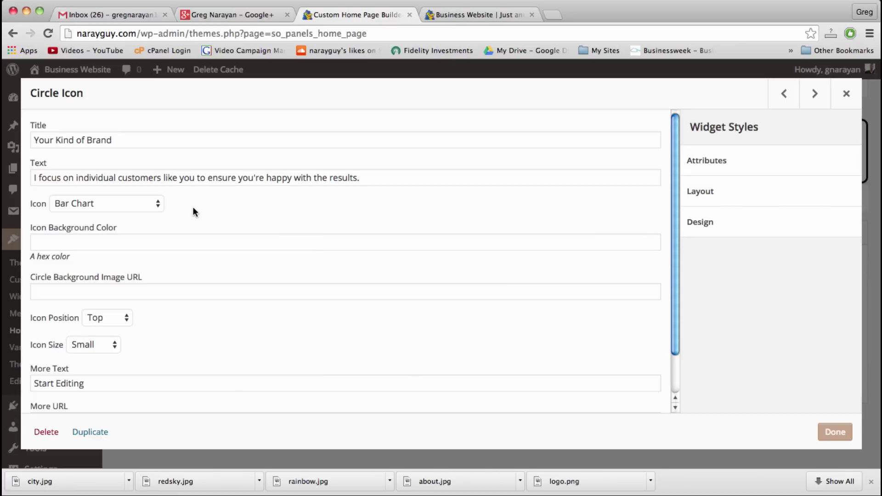
{"action": "scroll", "coordinate": [194, 209], "scroll_direction": "down", "scroll_amount": 2}
{"action": "left_click", "coordinate": [100, 379]}
{"action": "key", "text": "super+v"}
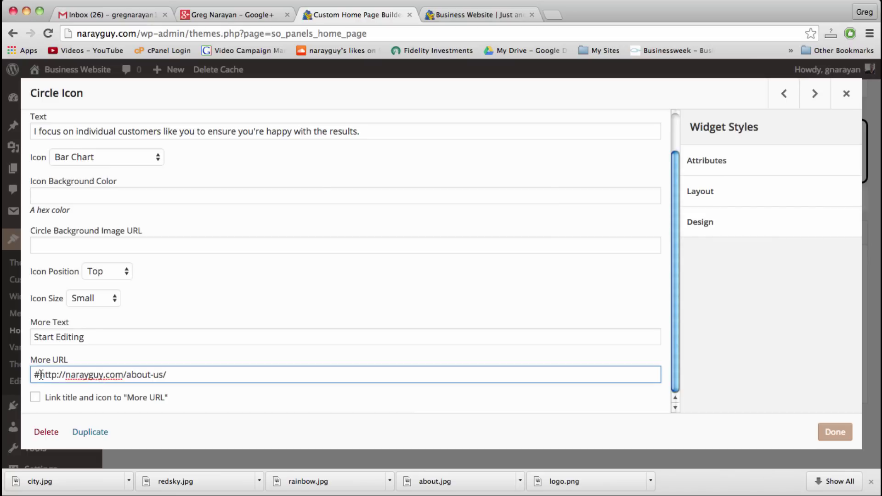
{"action": "key", "text": "BackSpace"}
{"action": "left_click", "coordinate": [35, 398]}
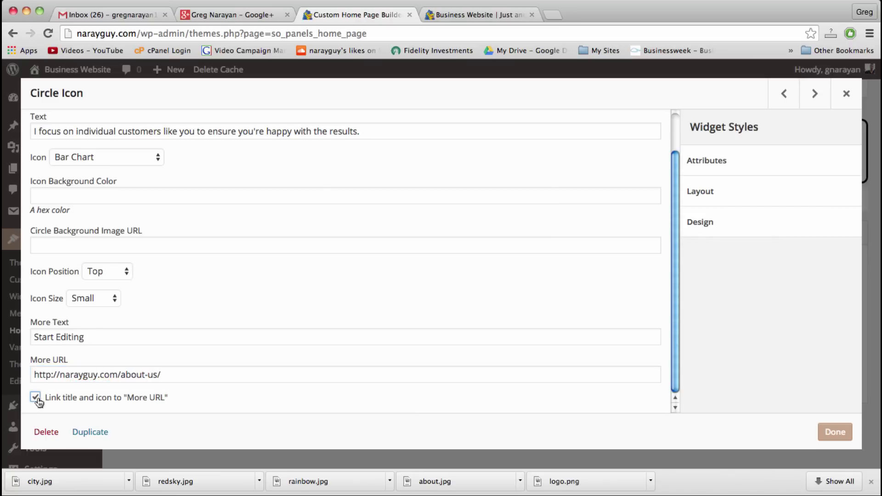
- Change the widget's More Text to 'Learn more' and apply it
{"action": "triple_click", "coordinate": [53, 337]}
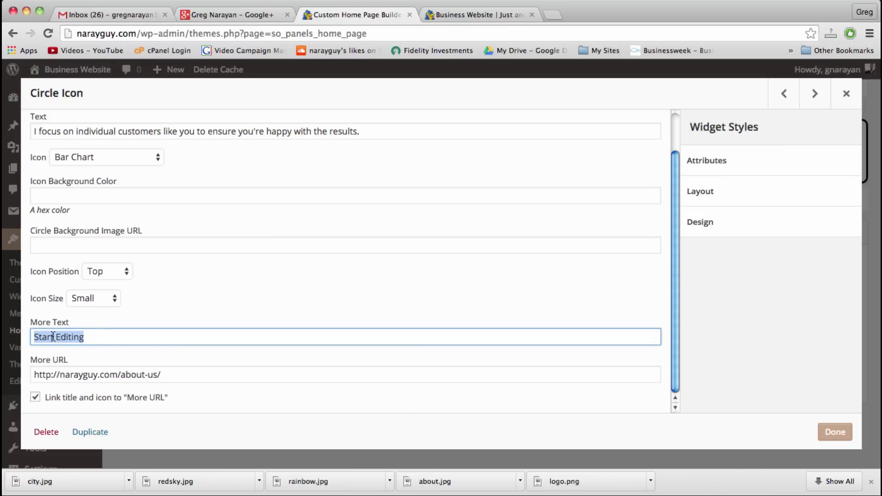
{"action": "type", "text": "Learn more"}
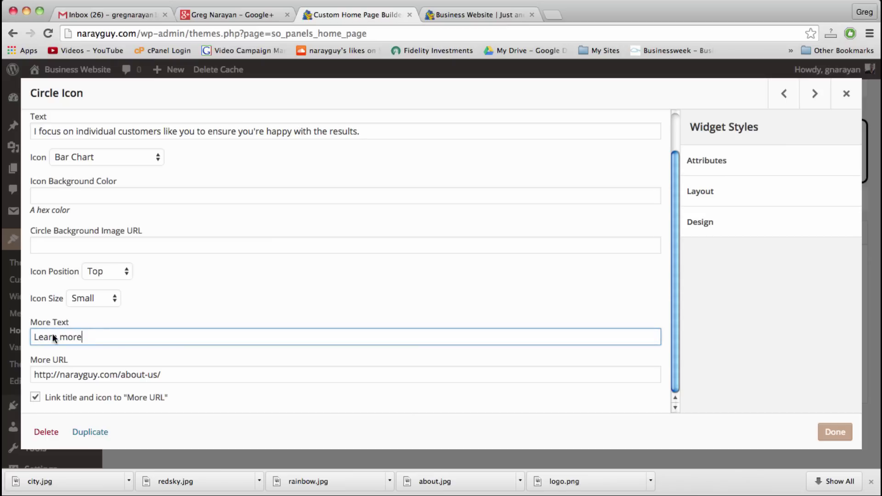
{"action": "left_click", "coordinate": [835, 431]}
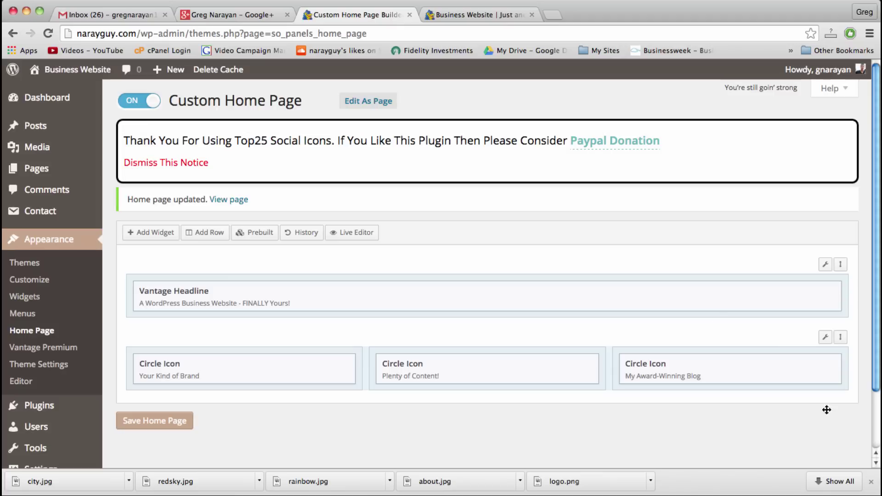
{"action": "left_click", "coordinate": [178, 420]}
{"action": "left_click", "coordinate": [472, 17]}
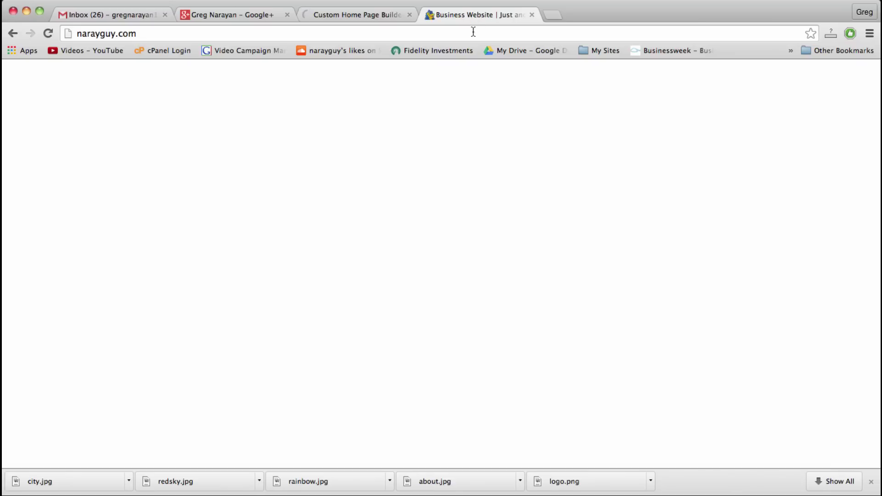
{"action": "left_click", "coordinate": [473, 31]}
{"action": "key", "text": "Return"}
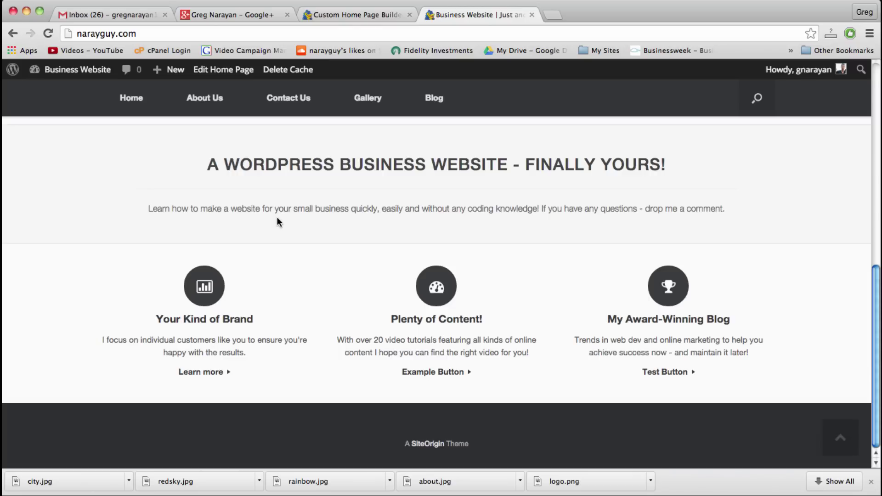
{"action": "left_click", "coordinate": [204, 303]}
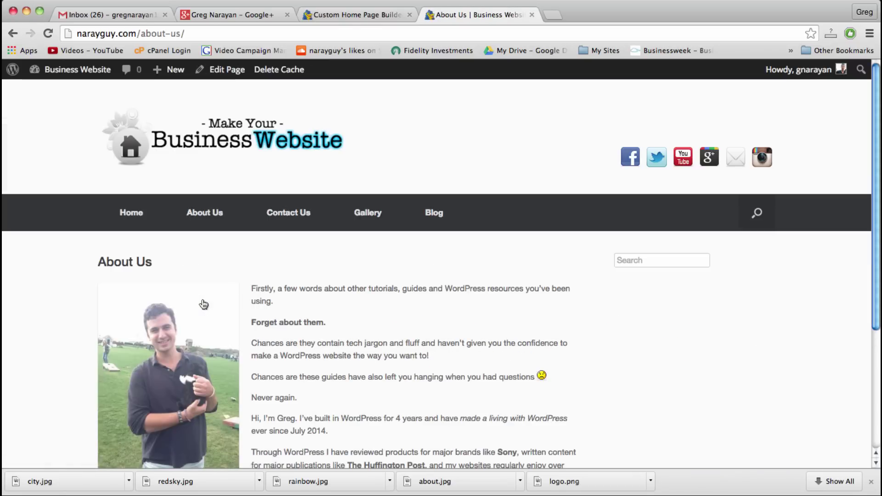
{"action": "scroll", "coordinate": [203, 305], "scroll_direction": "down", "scroll_amount": 5}
{"action": "scroll", "coordinate": [203, 305], "scroll_direction": "up", "scroll_amount": 5}
{"action": "left_click", "coordinate": [221, 120]}
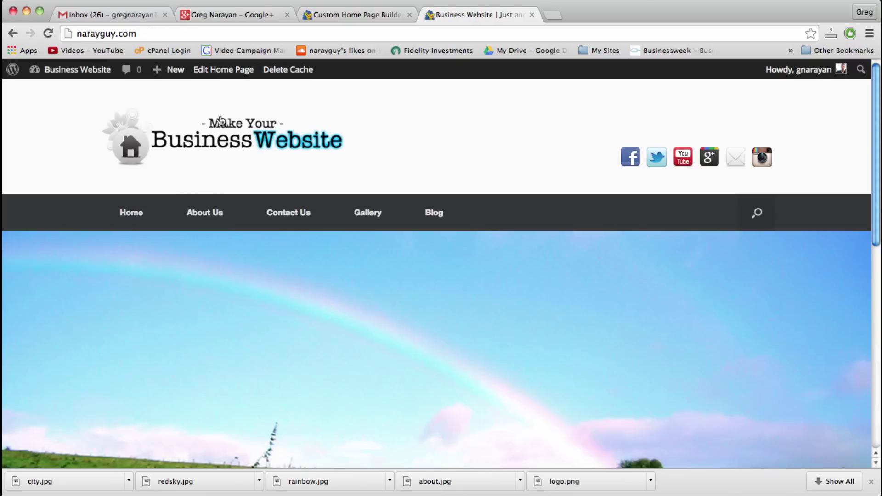
{"action": "scroll", "coordinate": [289, 211], "scroll_direction": "down", "scroll_amount": 10}
{"action": "left_click", "coordinate": [468, 34]}
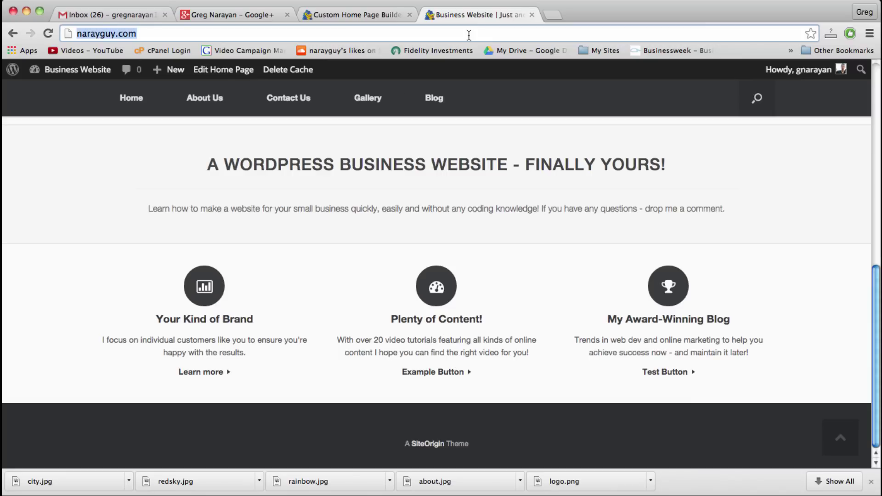
{"action": "key", "text": "Return"}
{"action": "scroll", "coordinate": [475, 160], "scroll_direction": "down", "scroll_amount": 10}
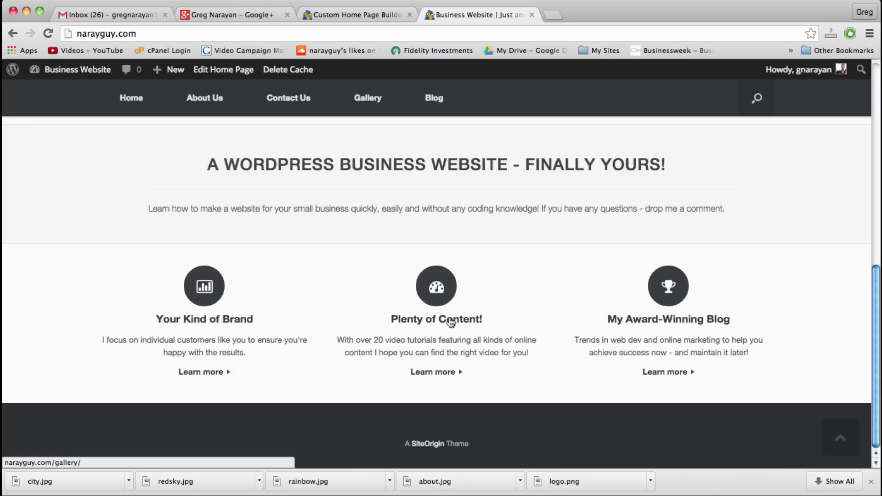
{"action": "scroll", "coordinate": [340, 188], "scroll_direction": "up", "scroll_amount": 2}
{"action": "scroll", "coordinate": [341, 189], "scroll_direction": "down", "scroll_amount": 2}
{"action": "scroll", "coordinate": [399, 294], "scroll_direction": "up", "scroll_amount": 4}
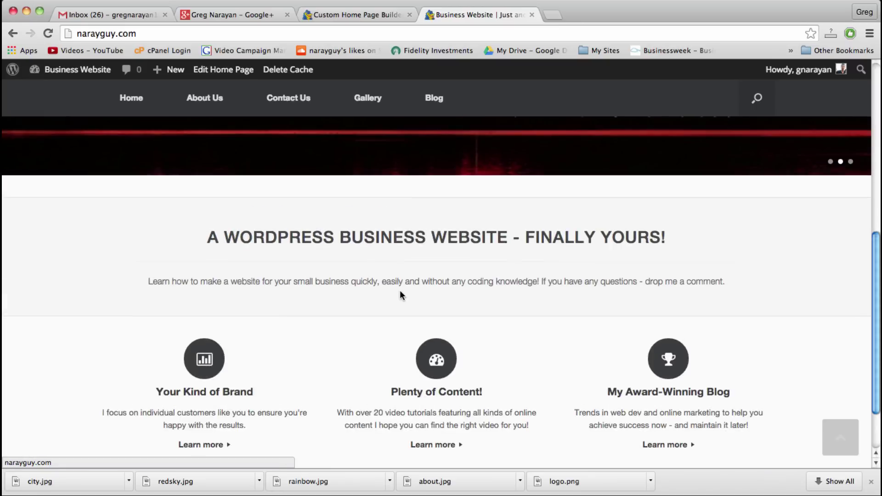
{"action": "scroll", "coordinate": [399, 294], "scroll_direction": "up", "scroll_amount": 10}
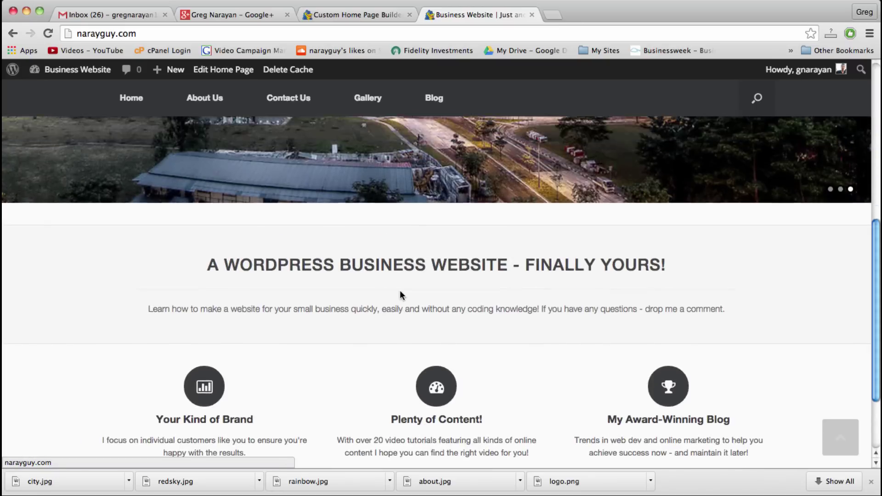
{"action": "scroll", "coordinate": [400, 291], "scroll_direction": "up", "scroll_amount": 6}
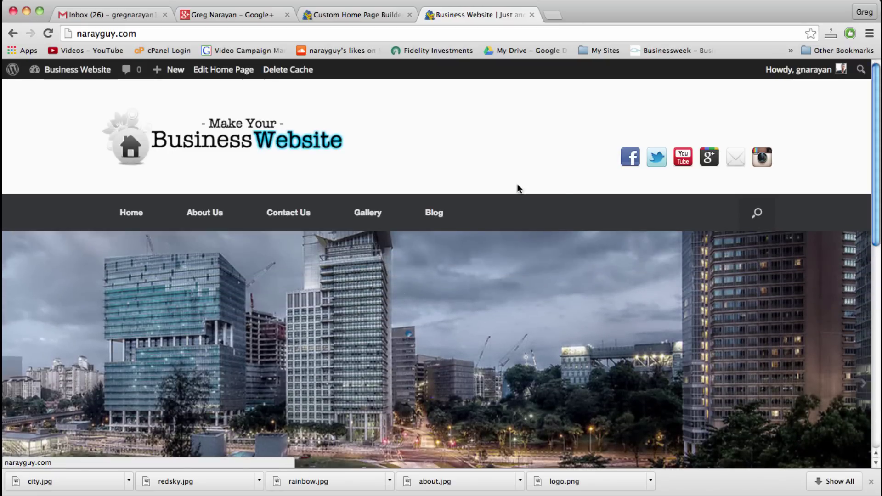
{"action": "scroll", "coordinate": [321, 271], "scroll_direction": "down", "scroll_amount": 20}
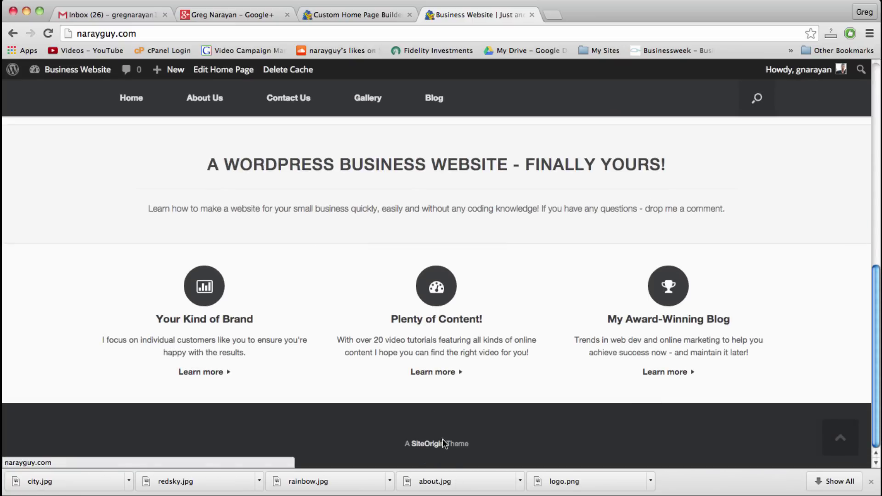
- Delete the greeting from Vantage's General Site Information Text and save the theme settings
{"action": "left_click", "coordinate": [357, 16]}
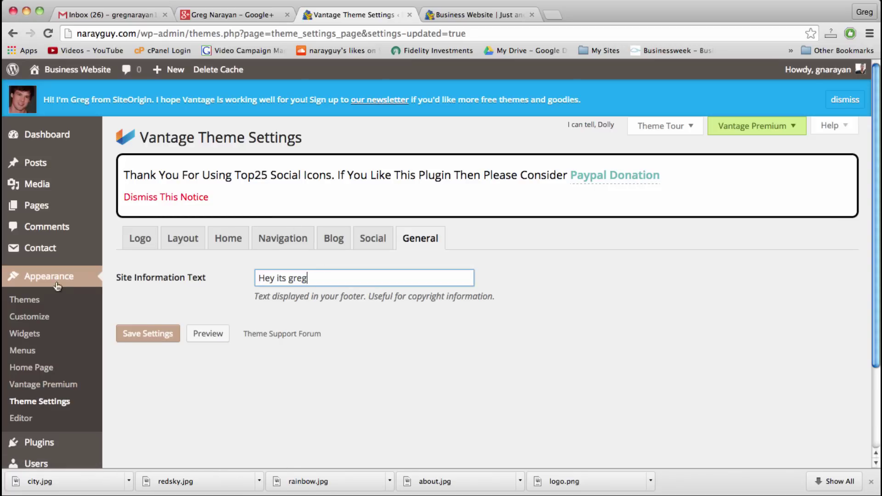
{"action": "left_click", "coordinate": [464, 14]}
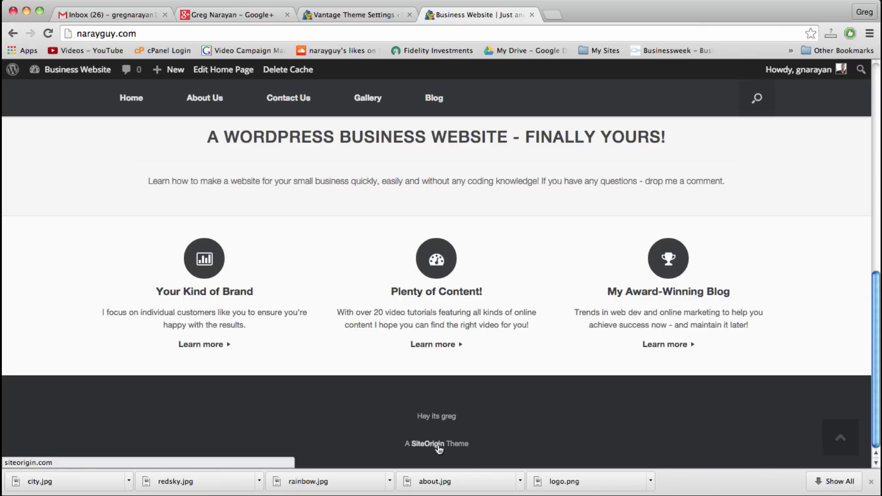
{"action": "left_click", "coordinate": [370, 10]}
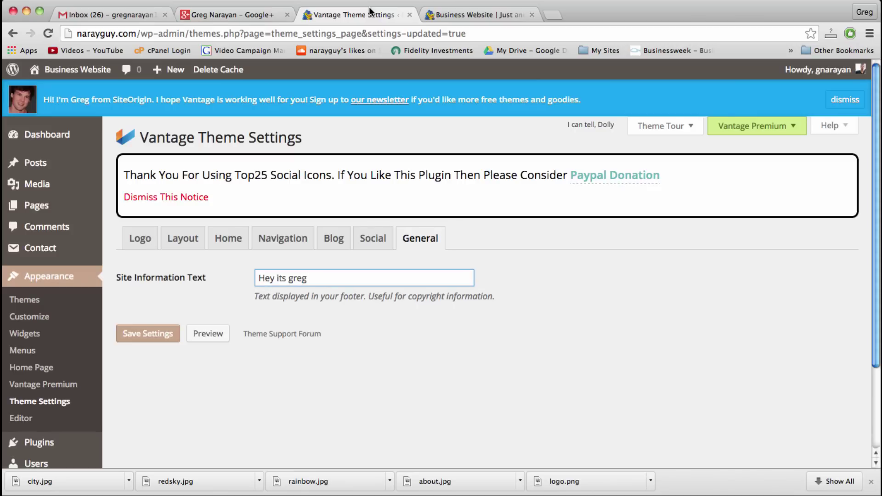
{"action": "triple_click", "coordinate": [284, 279]}
{"action": "key", "text": "BackSpace"}
{"action": "left_click", "coordinate": [165, 339]}
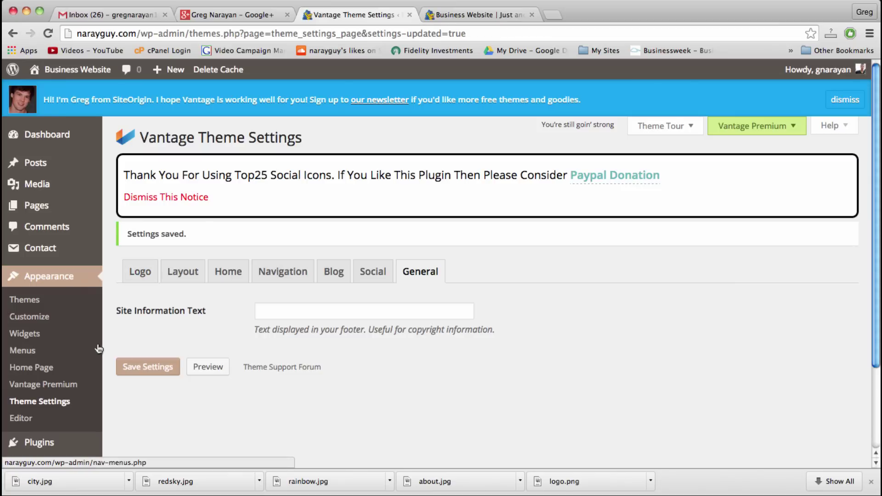
{"action": "scroll", "coordinate": [99, 349], "scroll_direction": "down", "scroll_amount": 2}
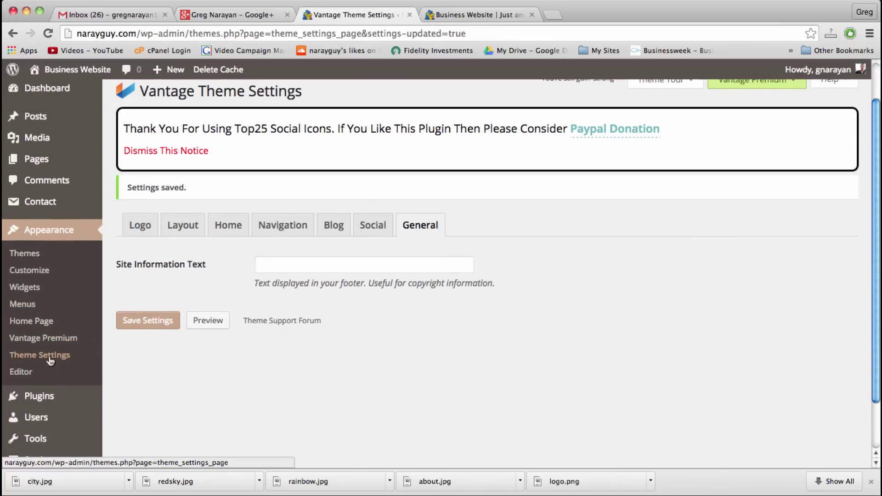
- Open the Footer template (parts/footer.php) in the Appearance theme editor
{"action": "left_click", "coordinate": [26, 376]}
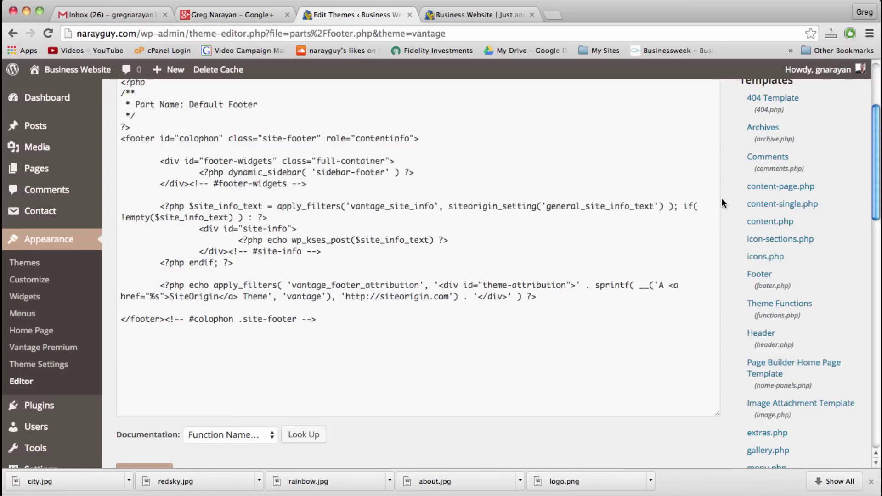
{"action": "scroll", "coordinate": [758, 261], "scroll_direction": "down", "scroll_amount": 5}
{"action": "scroll", "coordinate": [758, 261], "scroll_direction": "up", "scroll_amount": 7}
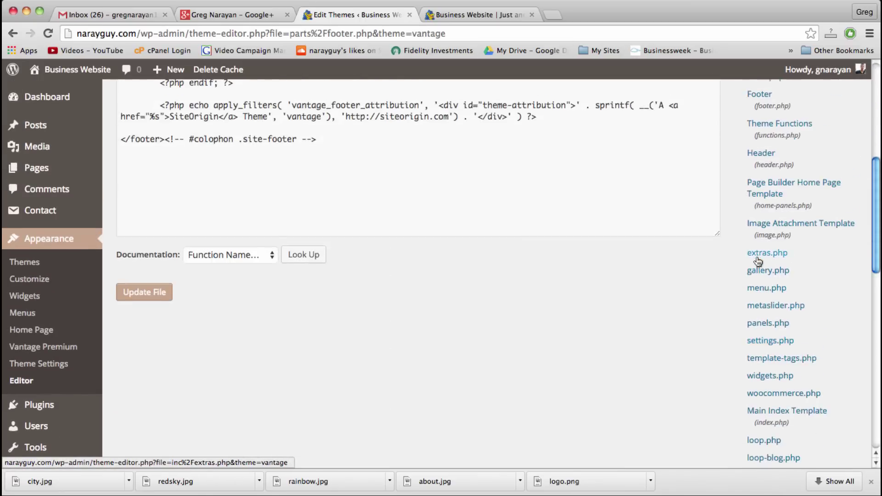
{"action": "scroll", "coordinate": [756, 261], "scroll_direction": "down", "scroll_amount": 10}
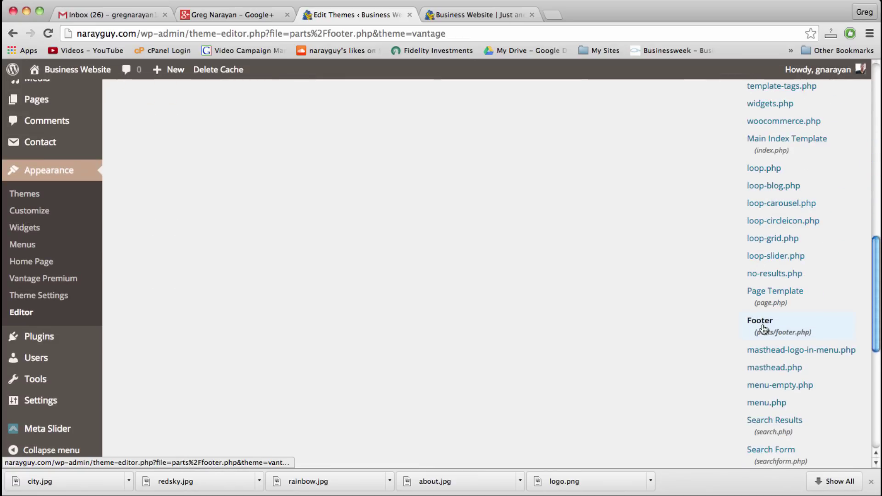
{"action": "left_click", "coordinate": [762, 327]}
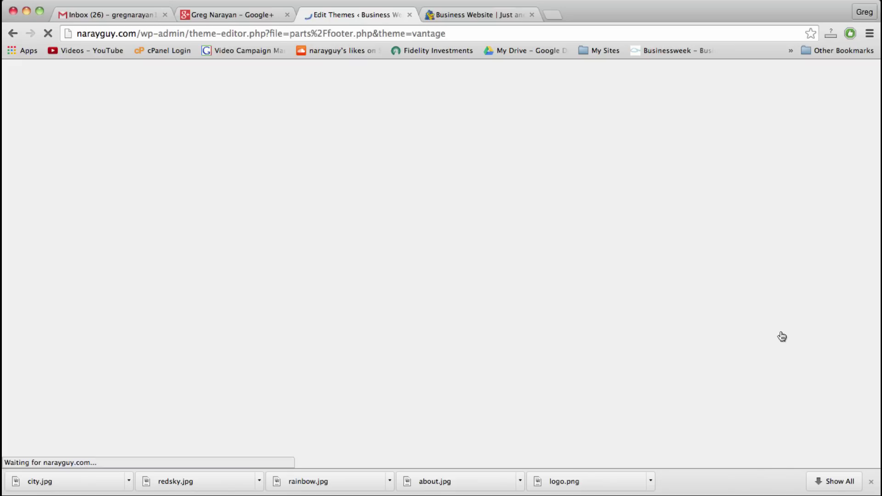
- Replace the 'A SiteOrigin Theme' attribution with 'Copyright Business Website 2015'
{"action": "scroll", "coordinate": [586, 329], "scroll_direction": "down", "scroll_amount": 4}
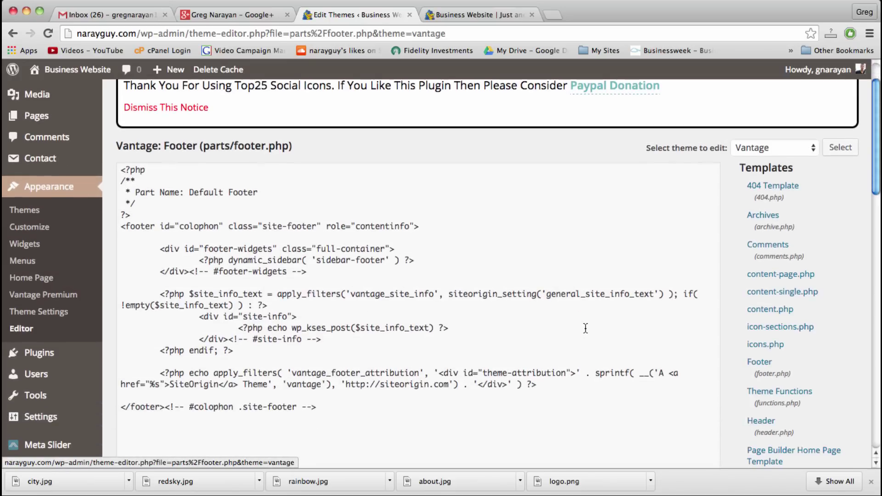
{"action": "scroll", "coordinate": [585, 329], "scroll_direction": "down", "scroll_amount": 2}
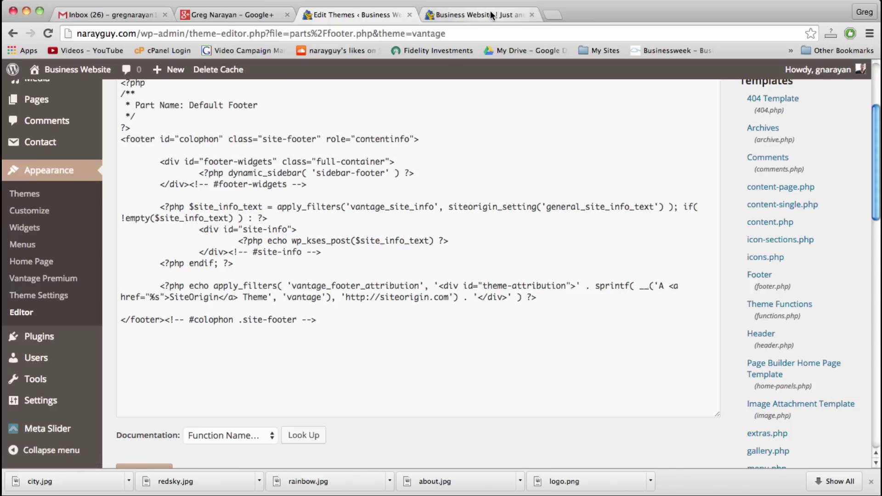
{"action": "double_click", "coordinate": [413, 297]}
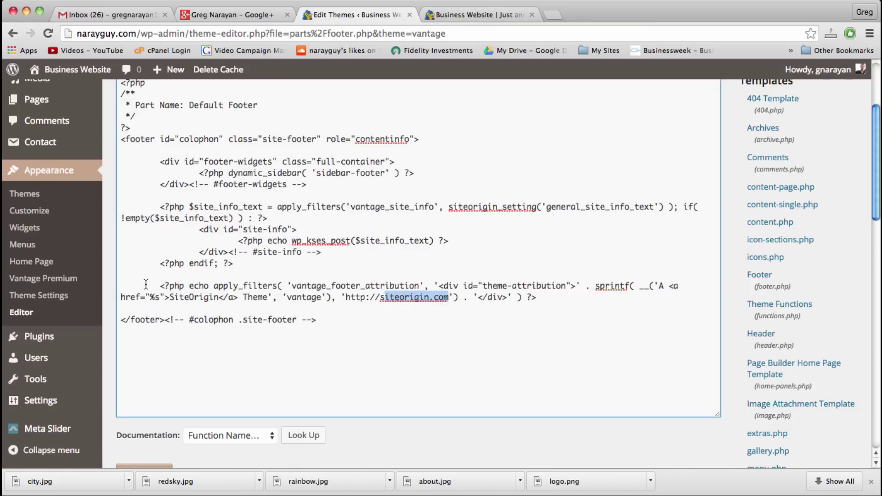
{"action": "left_click_drag", "start_coordinate": [267, 298], "coordinate": [661, 289]}
{"action": "key", "text": "BackSpace"}
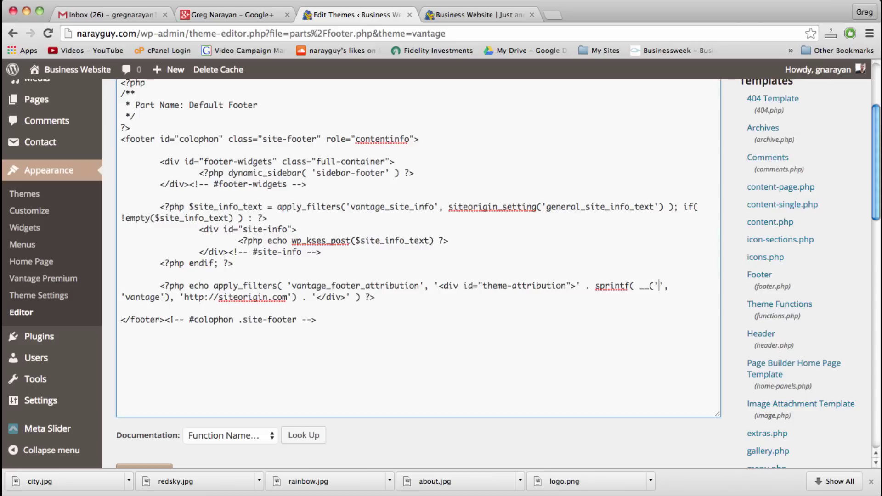
{"action": "type", "text": "Copyright Business Website 2015"}
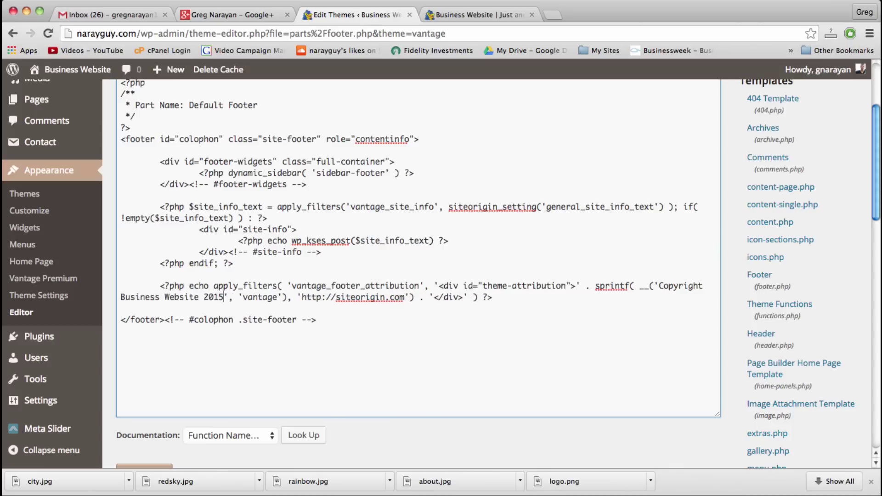
- Search Google for 'copyright symbol' and select the © sign in its Wikipedia article
{"action": "left_click", "coordinate": [554, 14]}
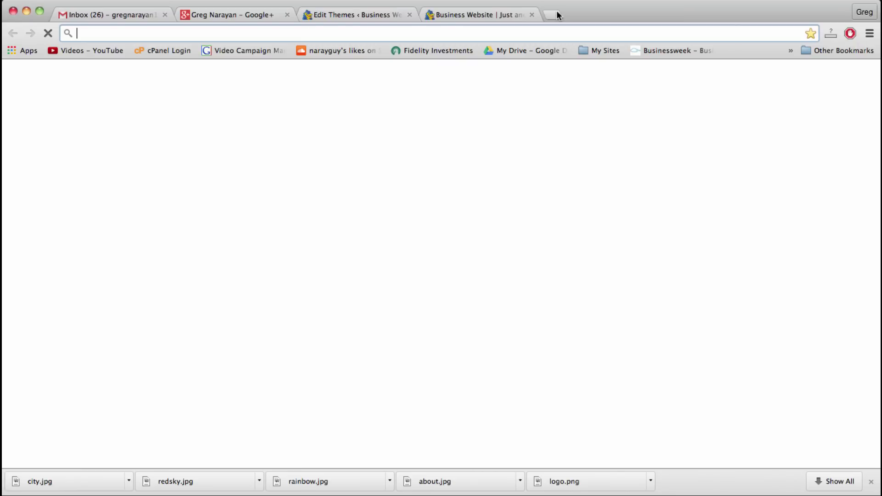
{"action": "type", "text": "copyr"}
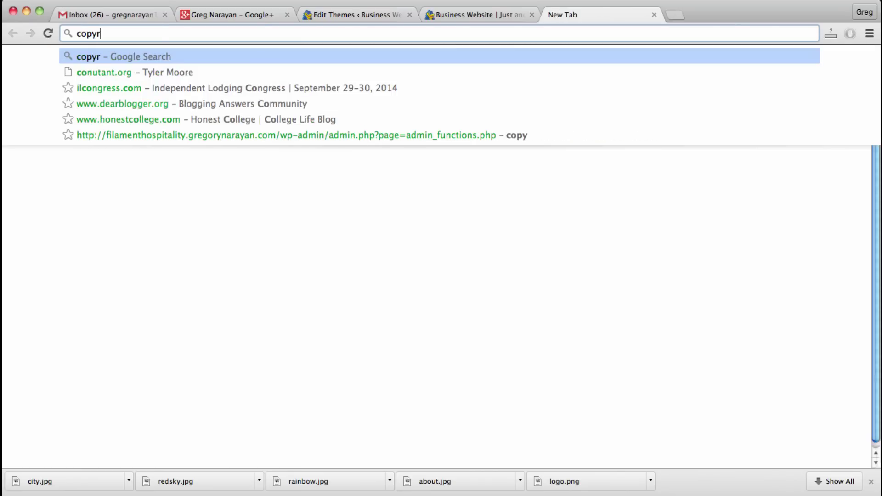
{"action": "type", "text": "ight symbol"}
{"action": "key", "text": "Return"}
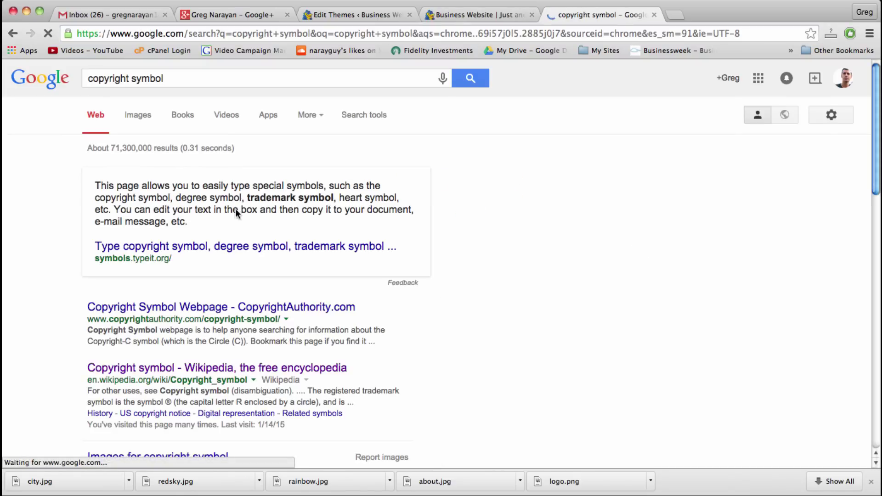
{"action": "scroll", "coordinate": [233, 231], "scroll_direction": "down", "scroll_amount": 2}
{"action": "scroll", "coordinate": [233, 231], "scroll_direction": "down", "scroll_amount": 1}
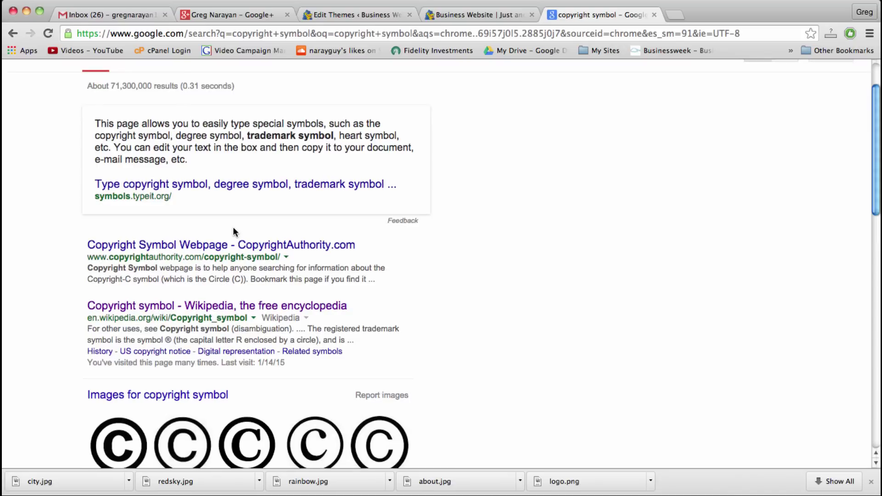
{"action": "left_click", "coordinate": [222, 306]}
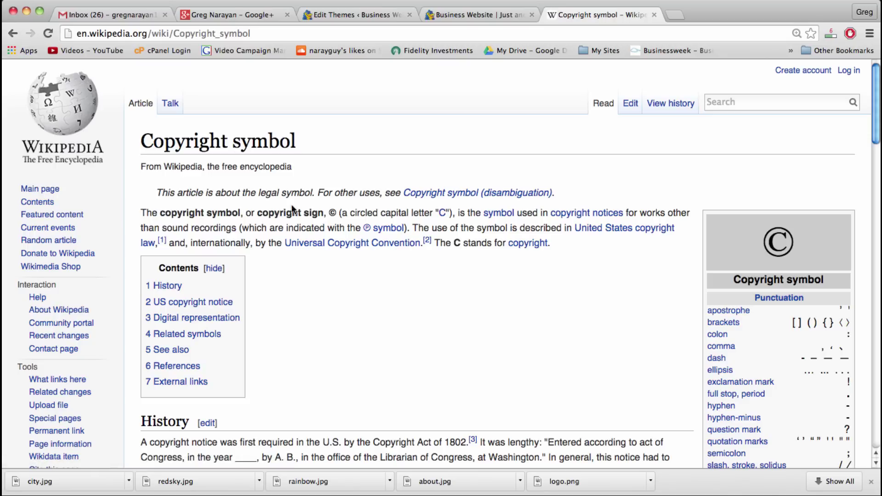
{"action": "left_click_drag", "start_coordinate": [327, 214], "coordinate": [333, 214]}
{"action": "key", "text": "super+c"}
- Insert © before 'Copyright Business Website 2015' in footer.php and update the file
{"action": "left_click", "coordinate": [455, 14]}
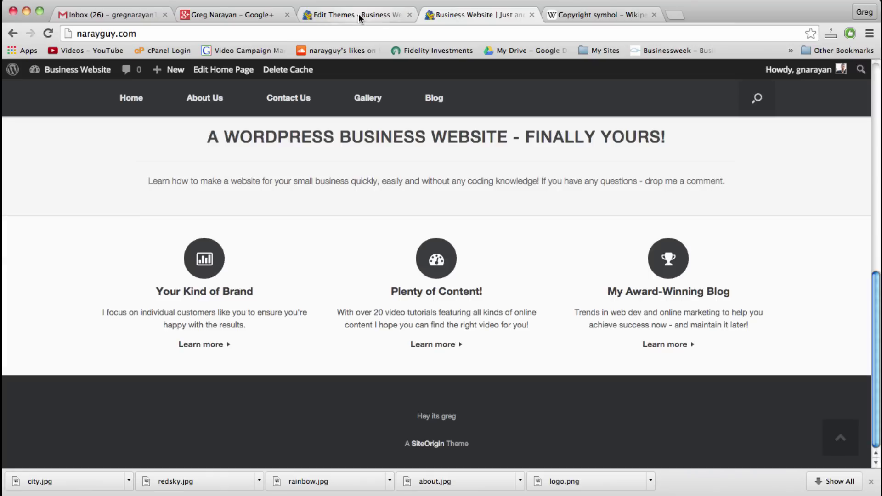
{"action": "left_click", "coordinate": [359, 14]}
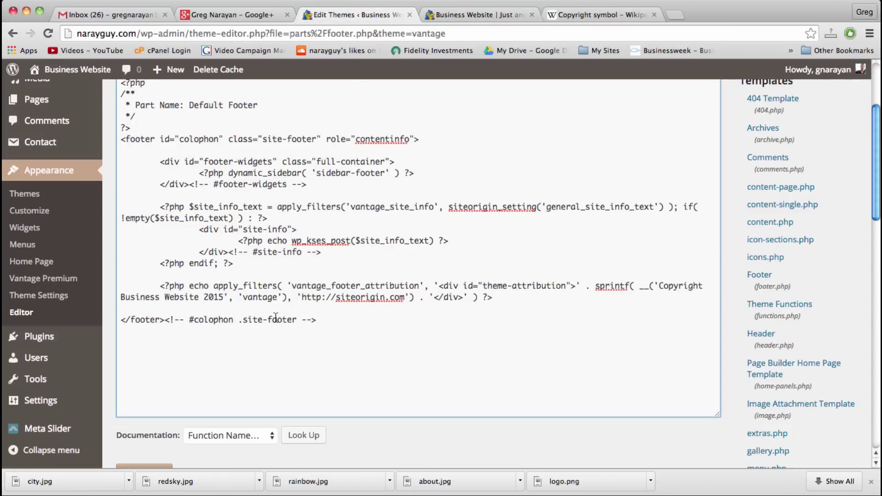
{"action": "left_click", "coordinate": [659, 287]}
{"action": "key", "text": "super+v"}
{"action": "key", "text": "Right"}
{"action": "scroll", "coordinate": [222, 299], "scroll_direction": "down", "scroll_amount": 2}
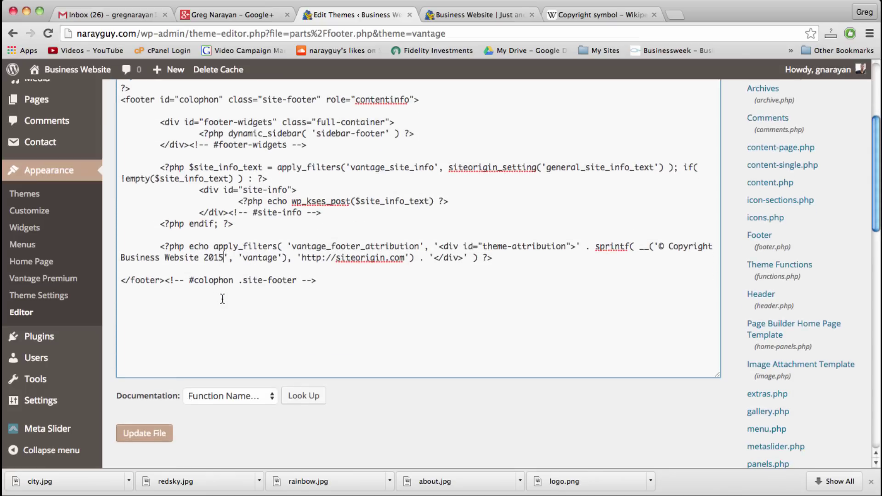
{"action": "scroll", "coordinate": [222, 299], "scroll_direction": "down", "scroll_amount": 2}
{"action": "left_click", "coordinate": [151, 404]}
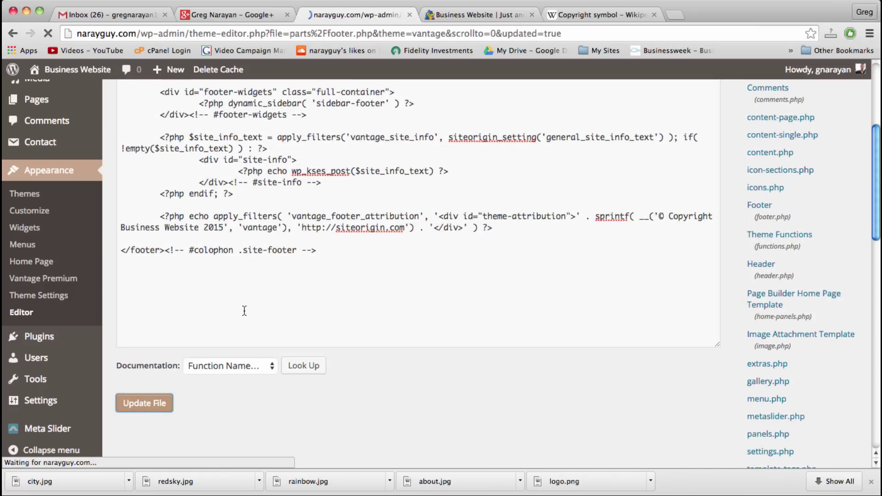
- Reload the live home page to check the new footer, then go back to the theme editor
{"action": "left_click", "coordinate": [478, 14]}
{"action": "key", "text": "super+r"}
{"action": "left_click", "coordinate": [440, 30]}
{"action": "key", "text": "Return"}
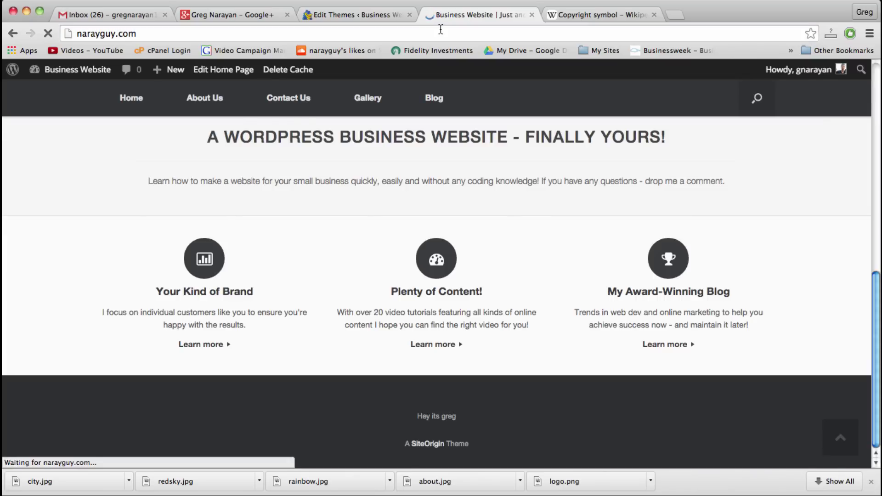
{"action": "scroll", "coordinate": [454, 170], "scroll_direction": "down", "scroll_amount": 10}
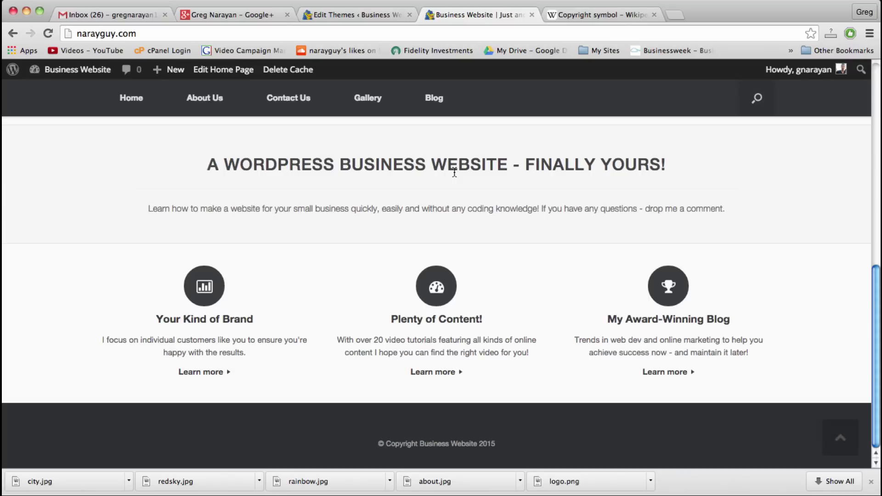
{"action": "left_click", "coordinate": [840, 442]}
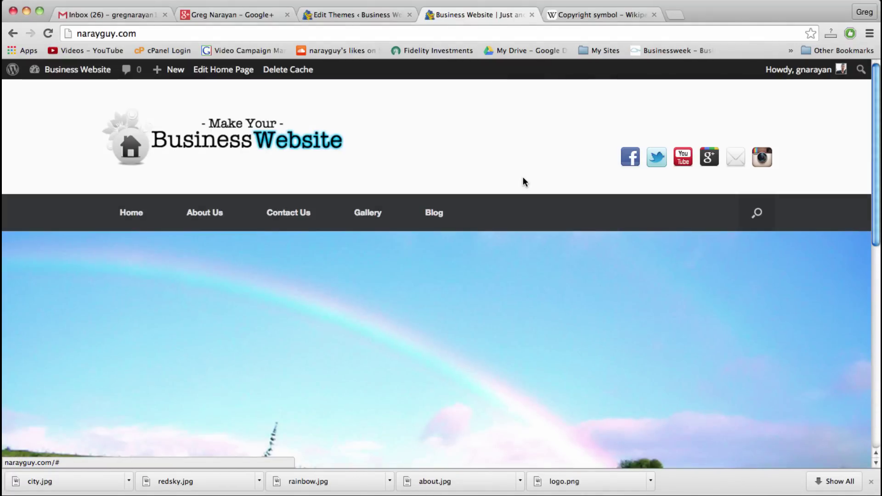
{"action": "scroll", "coordinate": [523, 178], "scroll_direction": "down", "scroll_amount": 3}
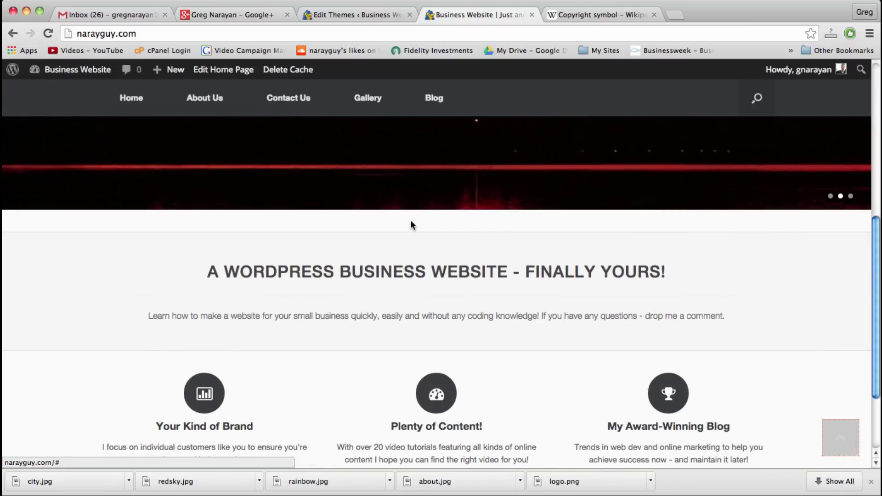
{"action": "scroll", "coordinate": [410, 221], "scroll_direction": "down", "scroll_amount": 3}
{"action": "scroll", "coordinate": [409, 220], "scroll_direction": "up", "scroll_amount": 5}
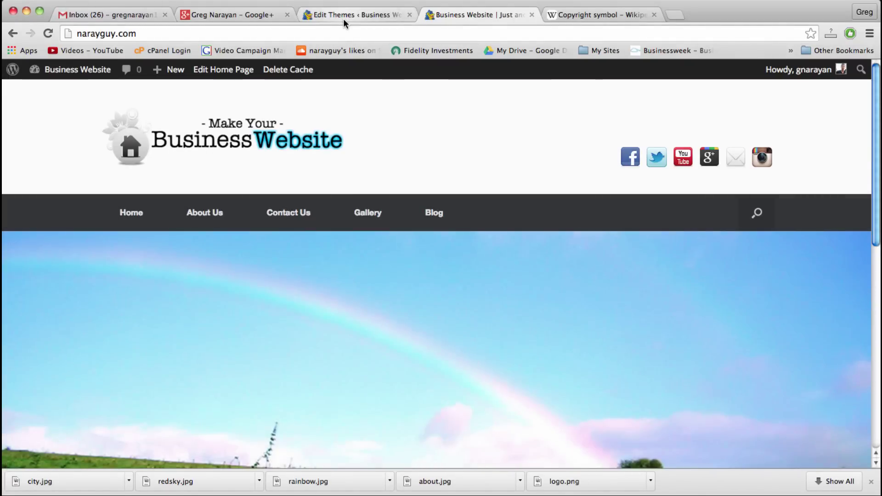
{"action": "left_click", "coordinate": [343, 18]}
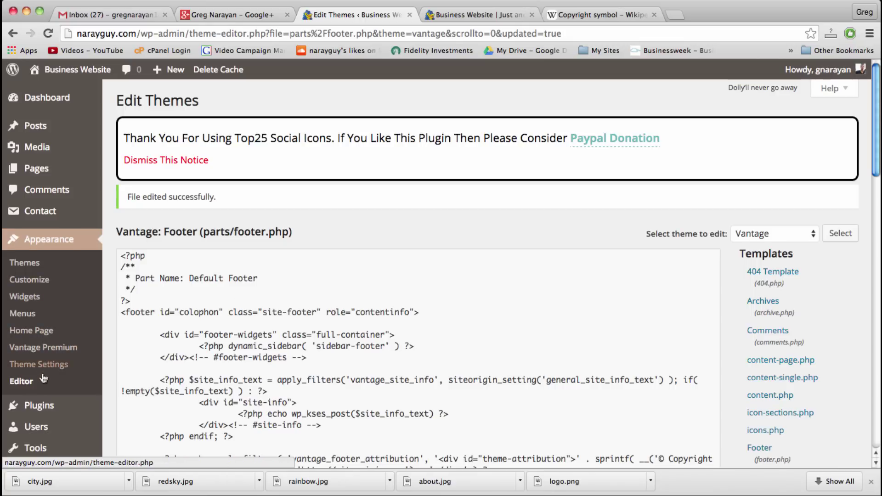
- Search the Add New plugin directory for 'theme junkie custom css'
{"action": "left_click", "coordinate": [43, 408]}
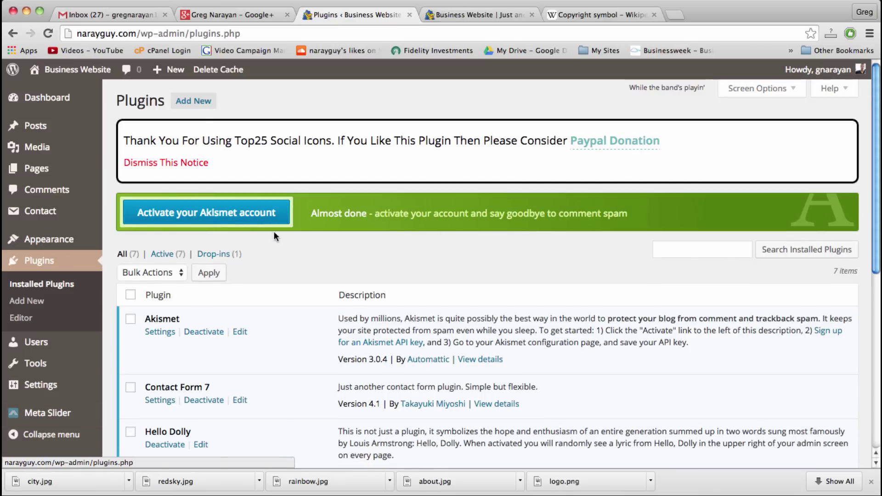
{"action": "left_click", "coordinate": [201, 101]}
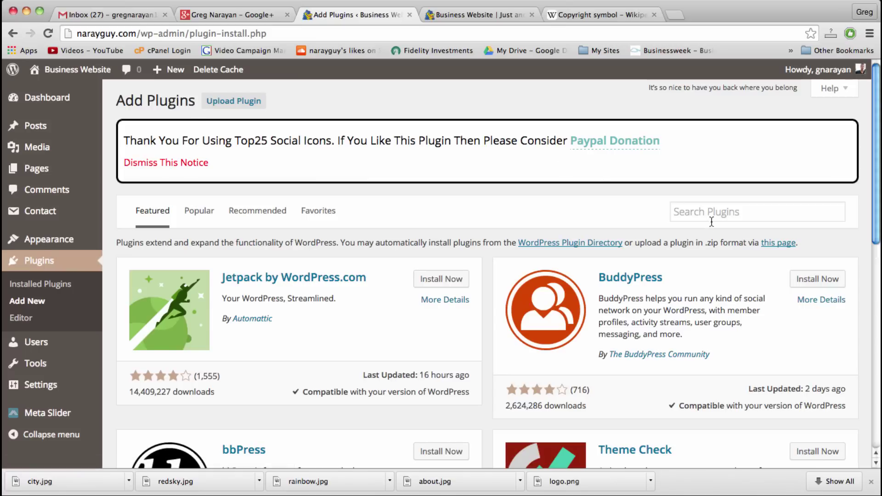
{"action": "left_click", "coordinate": [717, 213]}
{"action": "type", "text": "theme junkie custom css"}
{"action": "key", "text": "Return"}
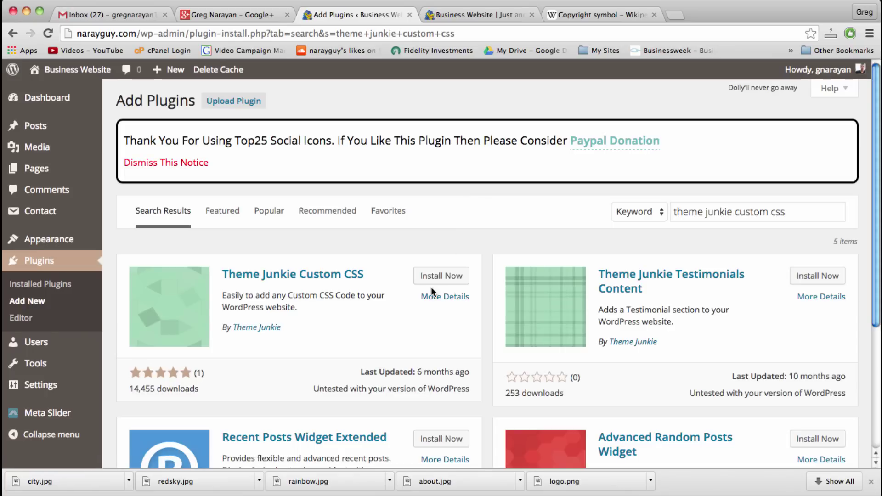
- Install and activate Theme Junkie Custom CSS 0.1.3, then review the active plugins list
{"action": "left_click", "coordinate": [442, 276]}
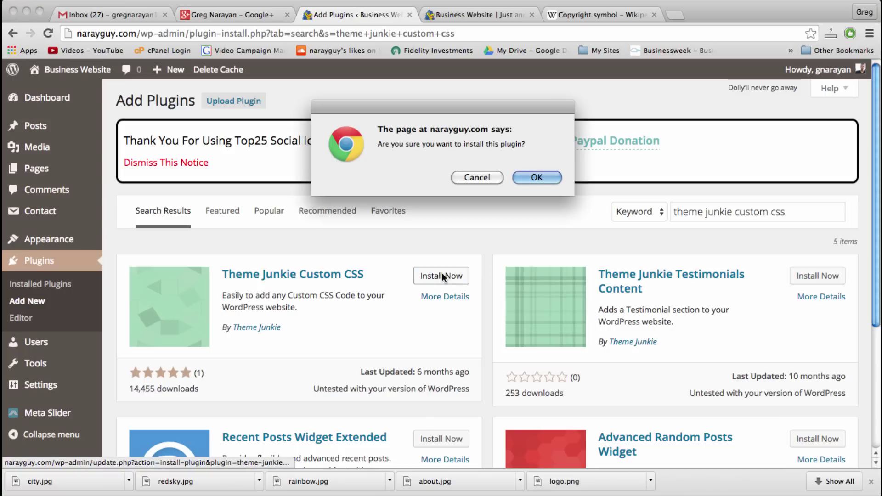
{"action": "left_click", "coordinate": [535, 179]}
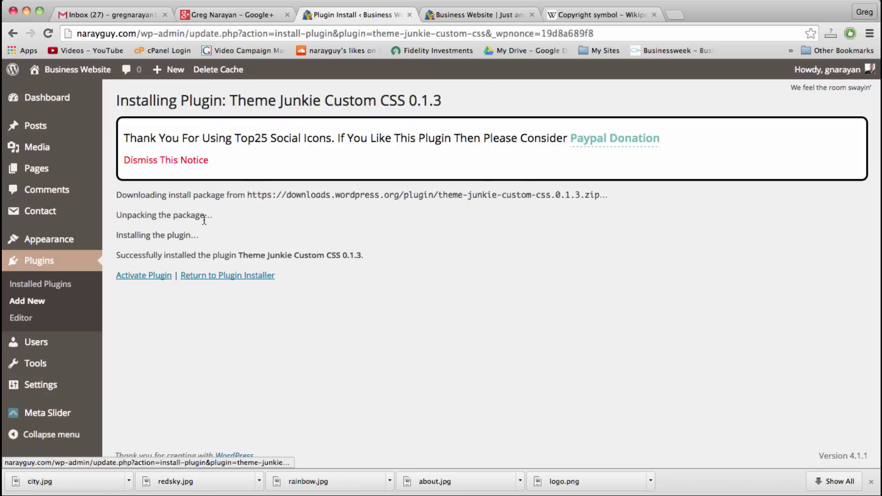
{"action": "left_click", "coordinate": [165, 276]}
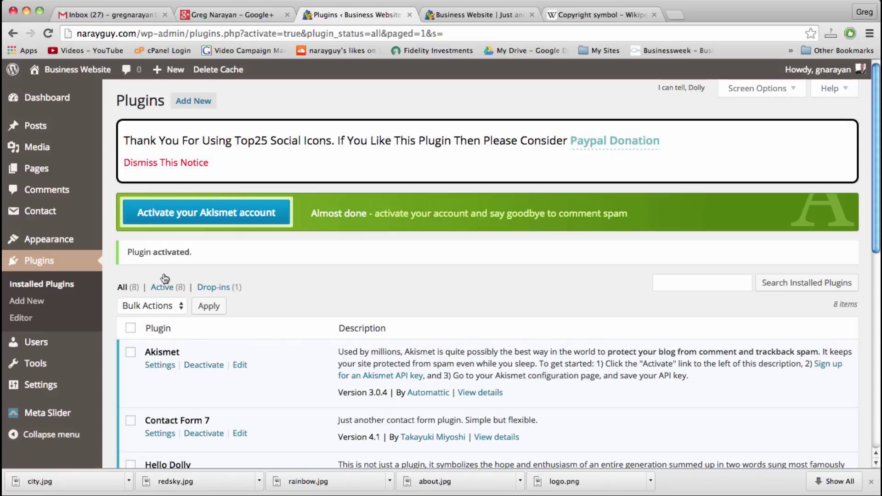
{"action": "scroll", "coordinate": [380, 331], "scroll_direction": "down", "scroll_amount": 5}
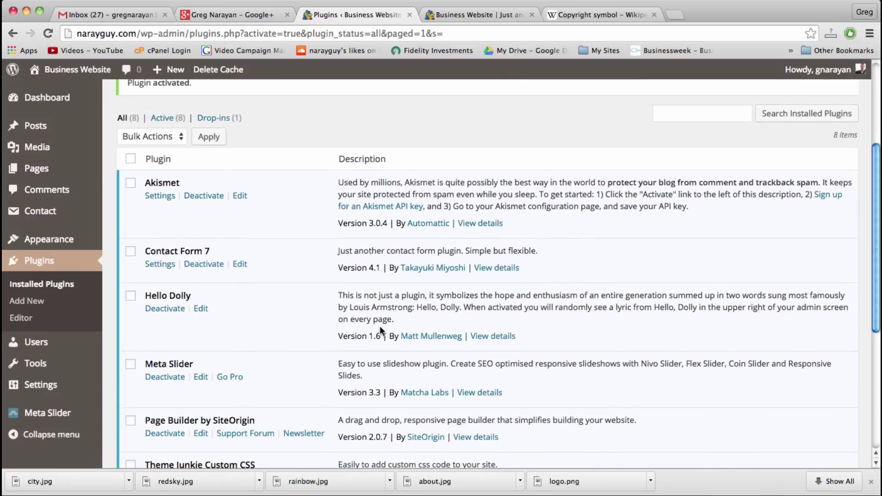
{"action": "scroll", "coordinate": [380, 329], "scroll_direction": "down", "scroll_amount": 7}
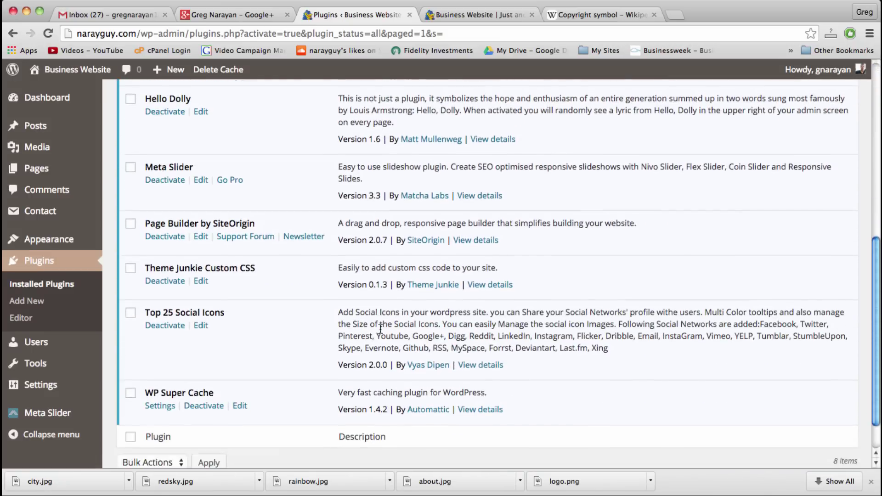
{"action": "scroll", "coordinate": [379, 326], "scroll_direction": "up", "scroll_amount": 8}
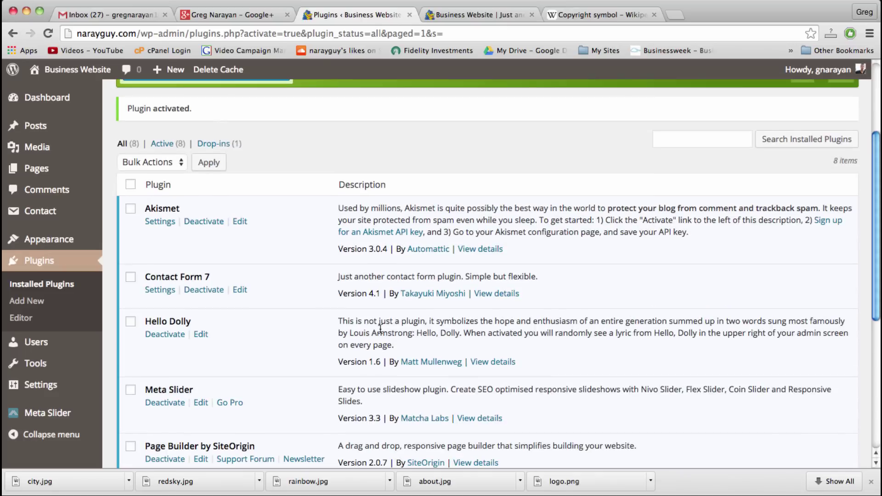
{"action": "scroll", "coordinate": [379, 326], "scroll_direction": "up", "scroll_amount": 2}
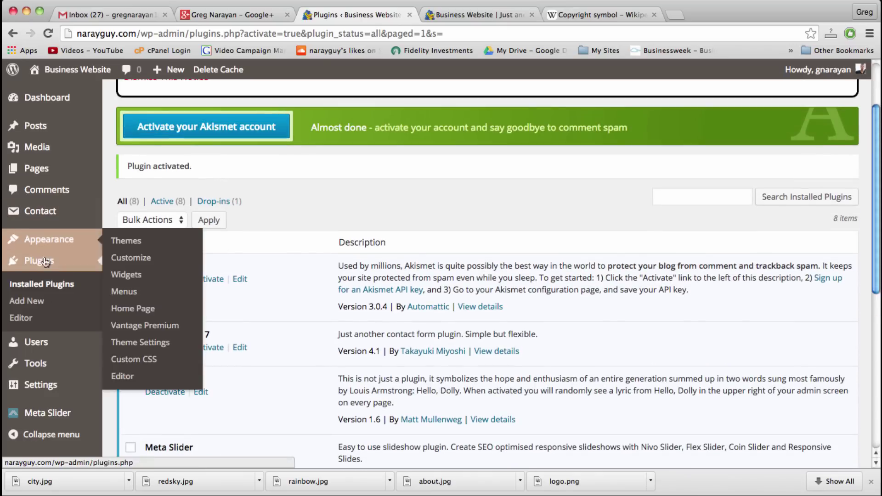
{"action": "mouse_move", "coordinate": [46, 382]}
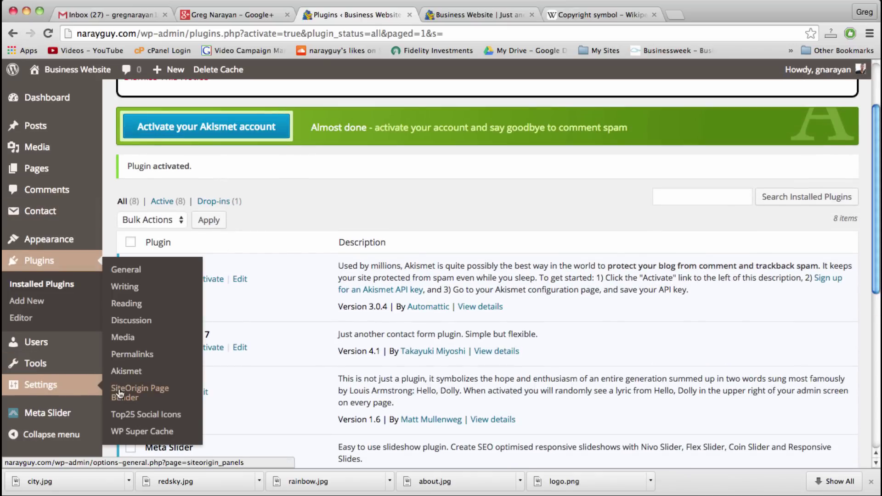
{"action": "mouse_move", "coordinate": [53, 240]}
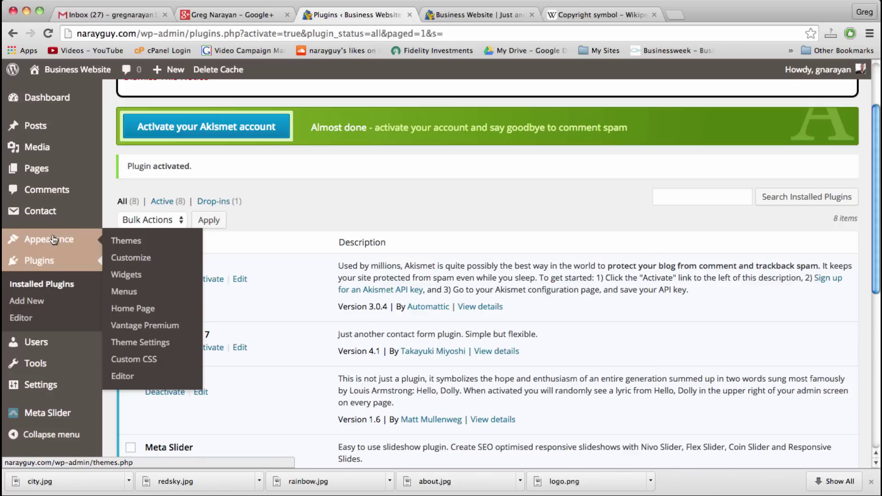
- Copy the header, #main, .entry-main and #secondary CSS block from the TextEdit guide
{"action": "left_click", "coordinate": [140, 360]}
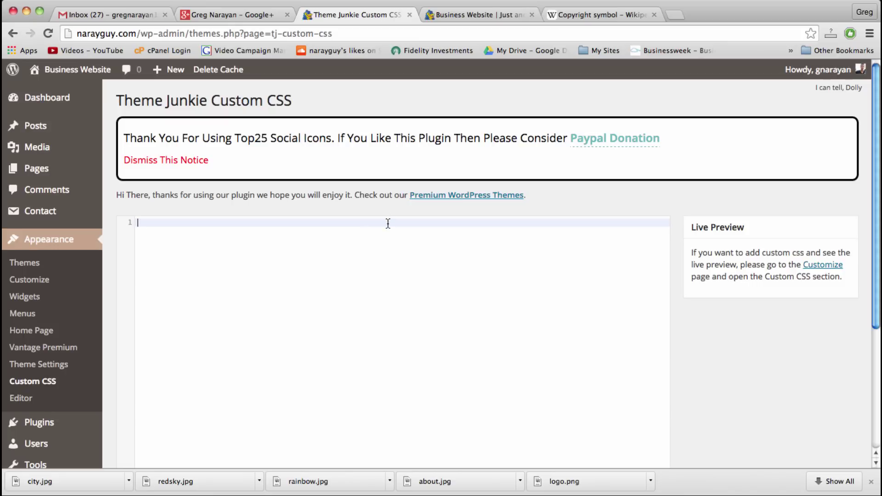
{"action": "key", "text": "F9"}
{"action": "left_click", "coordinate": [382, 202]}
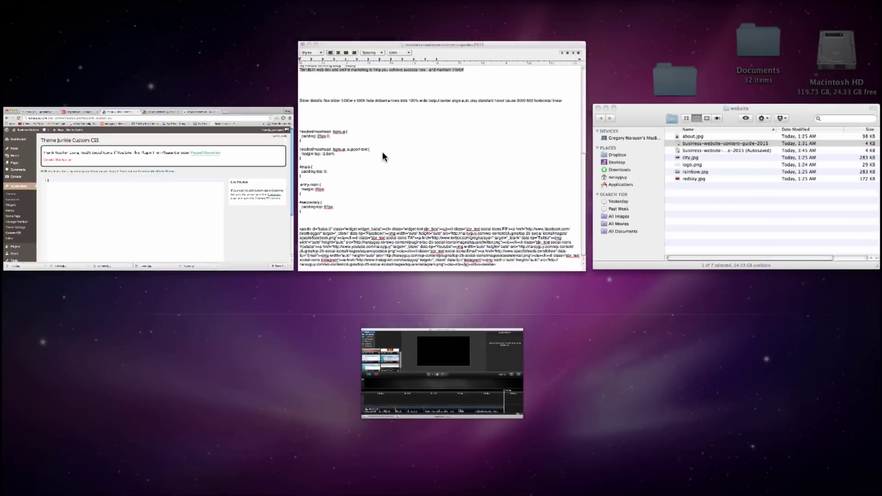
{"action": "left_click_drag", "start_coordinate": [92, 422], "coordinate": [90, 265]}
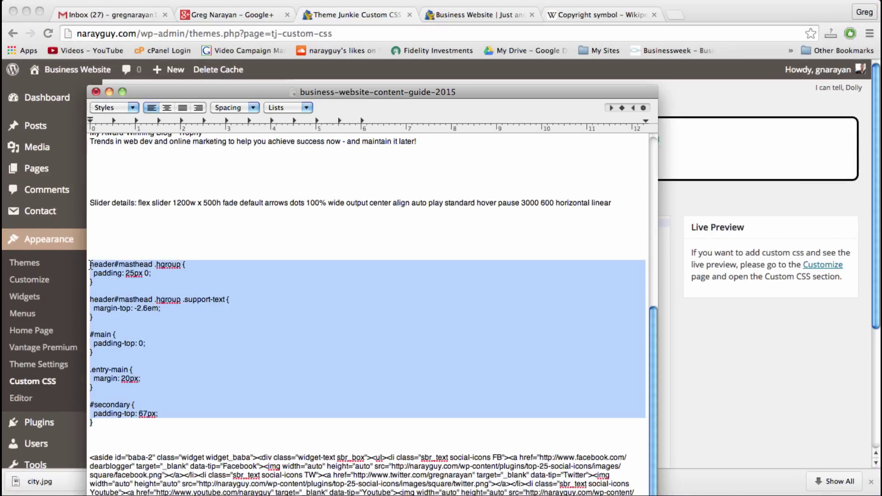
{"action": "right_click", "coordinate": [112, 267]}
{"action": "left_click", "coordinate": [138, 340]}
- Paste the 19 lines of CSS into the Custom CSS editor, review the rules, and save
{"action": "left_click", "coordinate": [735, 404]}
{"action": "left_click", "coordinate": [290, 219]}
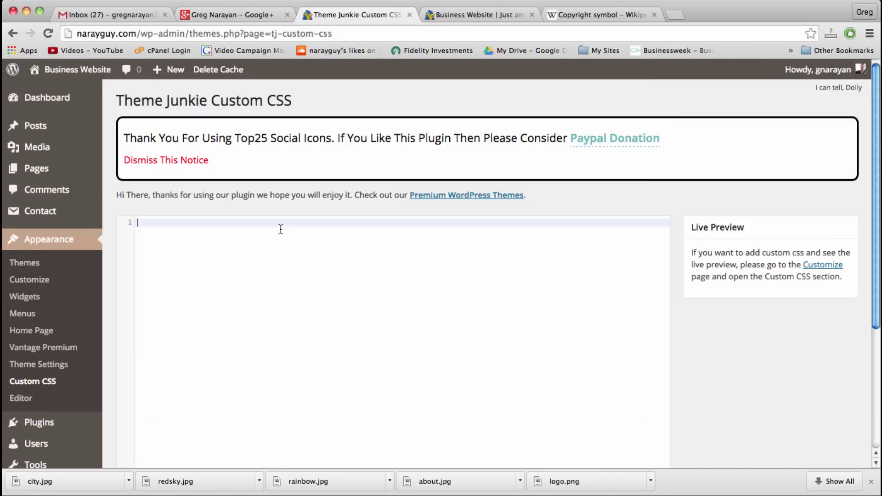
{"action": "key", "text": "super+v"}
{"action": "left_click", "coordinate": [267, 312]}
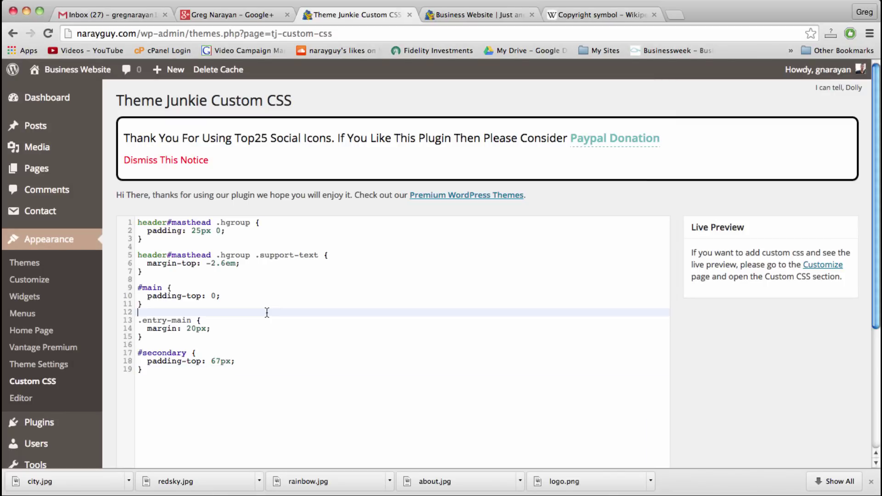
{"action": "scroll", "coordinate": [253, 344], "scroll_direction": "down", "scroll_amount": 1}
{"action": "left_click", "coordinate": [174, 353]}
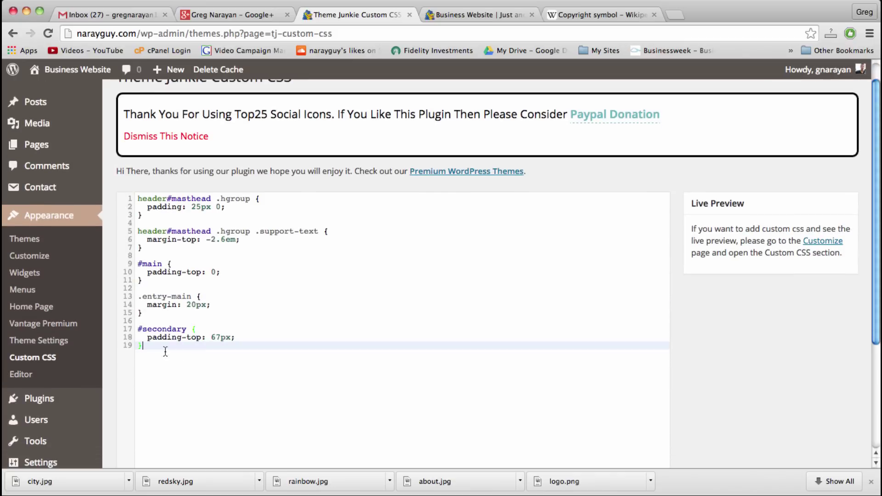
{"action": "left_click_drag", "start_coordinate": [173, 352], "coordinate": [129, 186]}
{"action": "left_click", "coordinate": [180, 238]}
{"action": "left_click", "coordinate": [177, 256]}
{"action": "left_click", "coordinate": [177, 273]}
{"action": "left_click", "coordinate": [176, 297]}
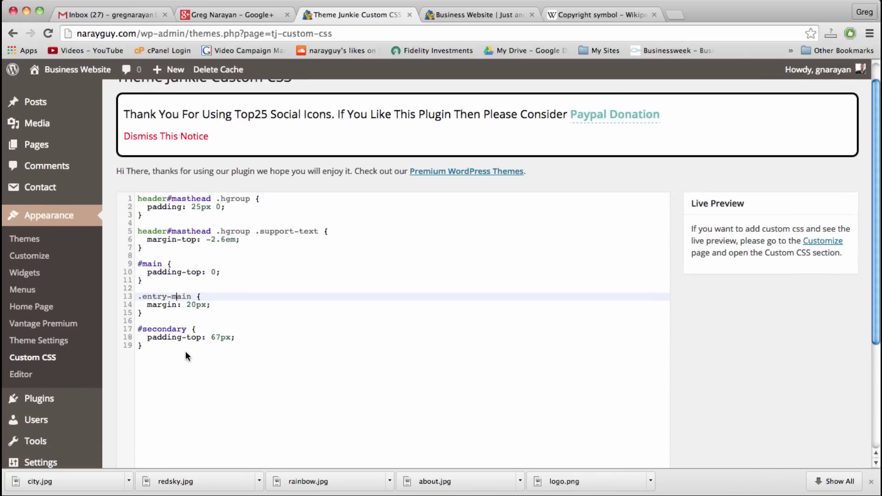
{"action": "left_click", "coordinate": [165, 352]}
{"action": "scroll", "coordinate": [163, 351], "scroll_direction": "down", "scroll_amount": 5}
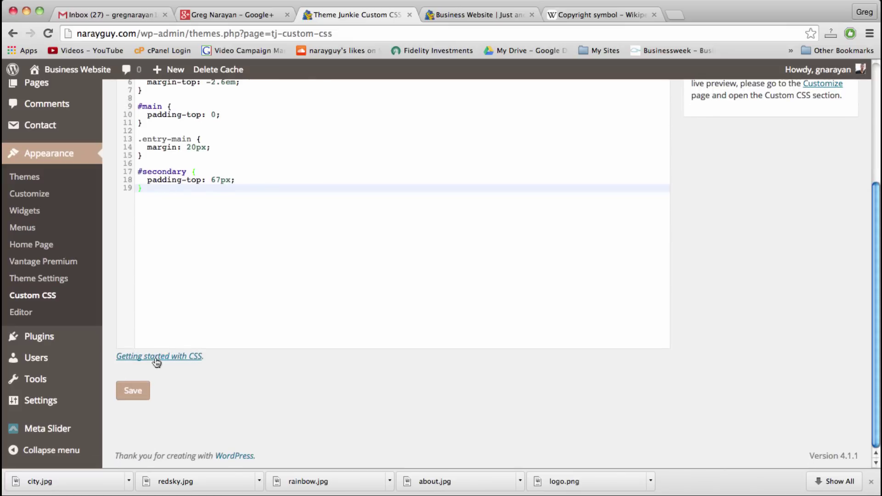
{"action": "left_click", "coordinate": [136, 398]}
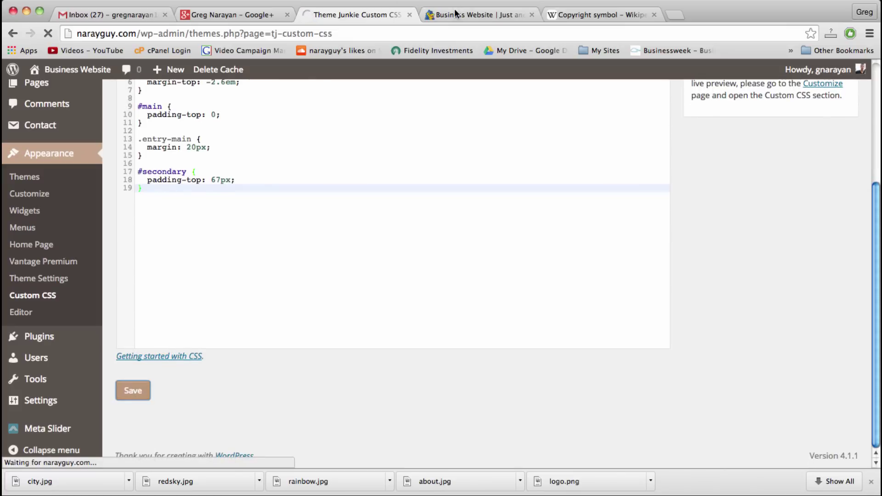
- Reload narayguy.com and scroll to verify the tighter header above the rotating slider
{"action": "left_click", "coordinate": [453, 14]}
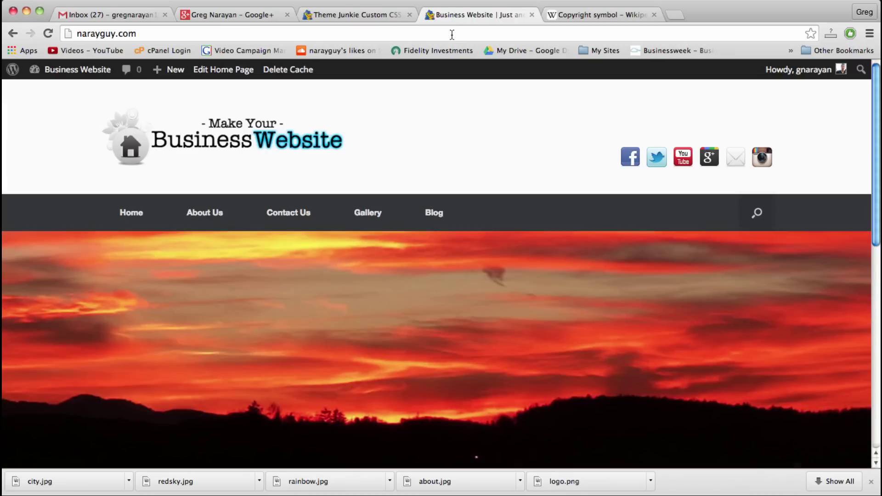
{"action": "left_click", "coordinate": [452, 34]}
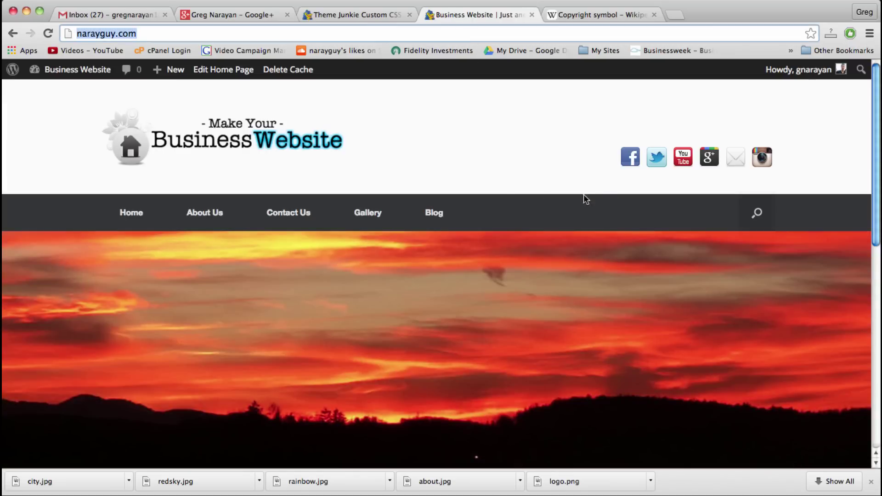
{"action": "scroll", "coordinate": [607, 149], "scroll_direction": "down", "scroll_amount": 8}
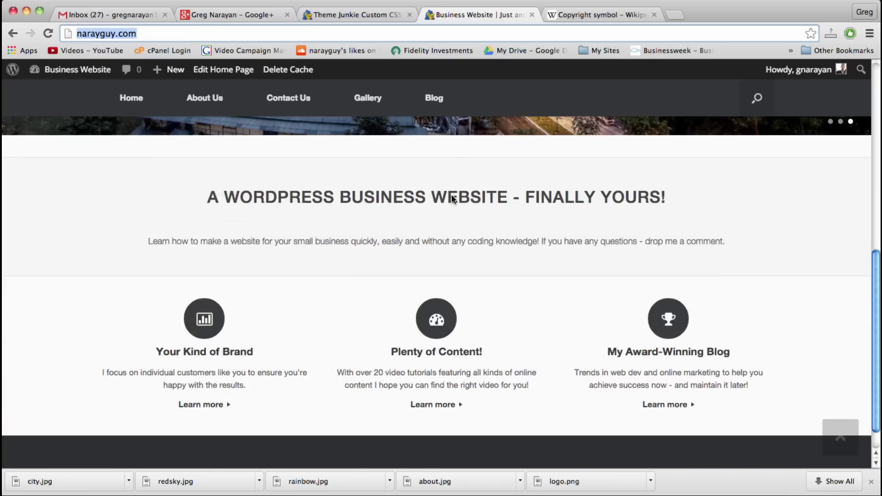
{"action": "scroll", "coordinate": [492, 317], "scroll_direction": "down", "scroll_amount": 2}
{"action": "left_click", "coordinate": [492, 317]}
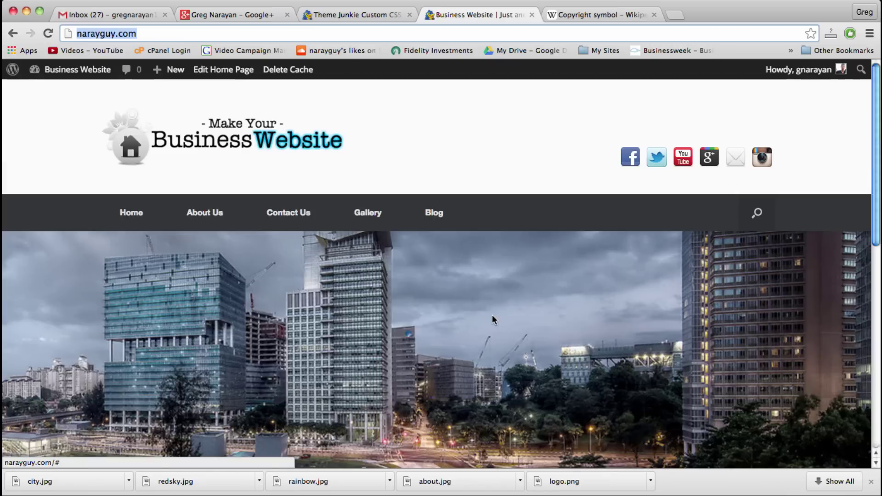
{"action": "key", "text": "super+r"}
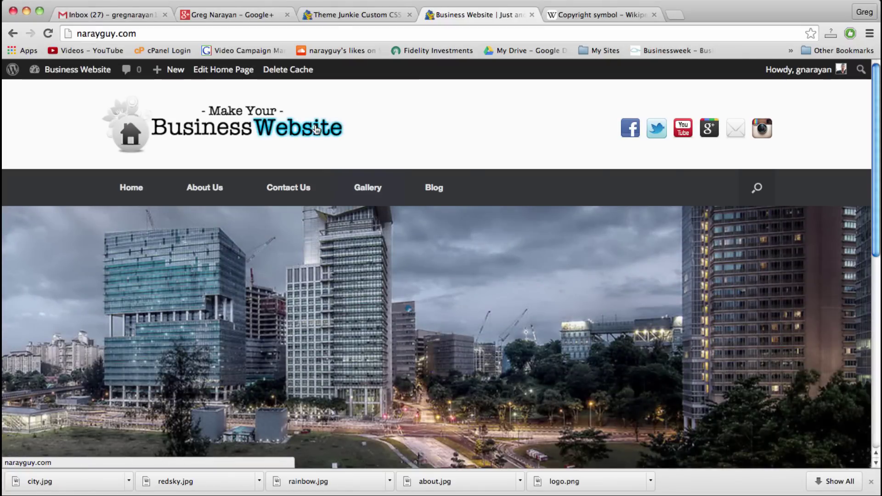
{"action": "scroll", "coordinate": [315, 129], "scroll_direction": "down", "scroll_amount": 8}
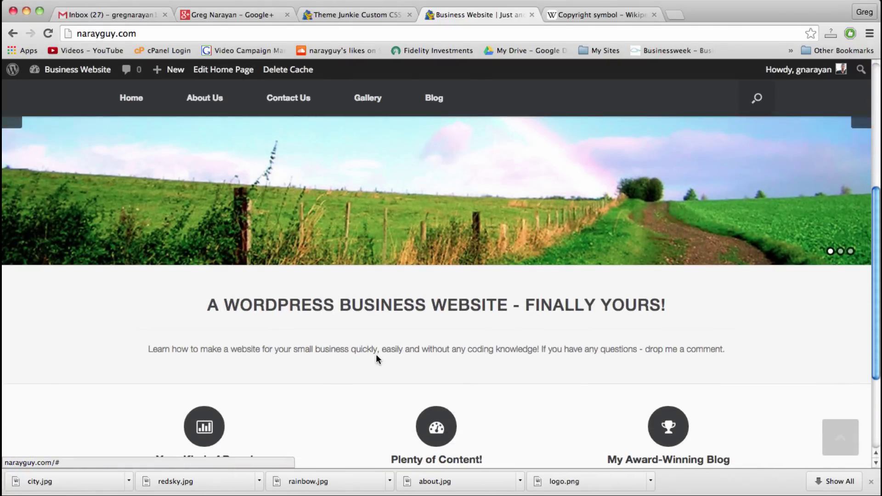
{"action": "scroll", "coordinate": [374, 353], "scroll_direction": "down", "scroll_amount": 3}
{"action": "scroll", "coordinate": [385, 230], "scroll_direction": "up", "scroll_amount": 6}
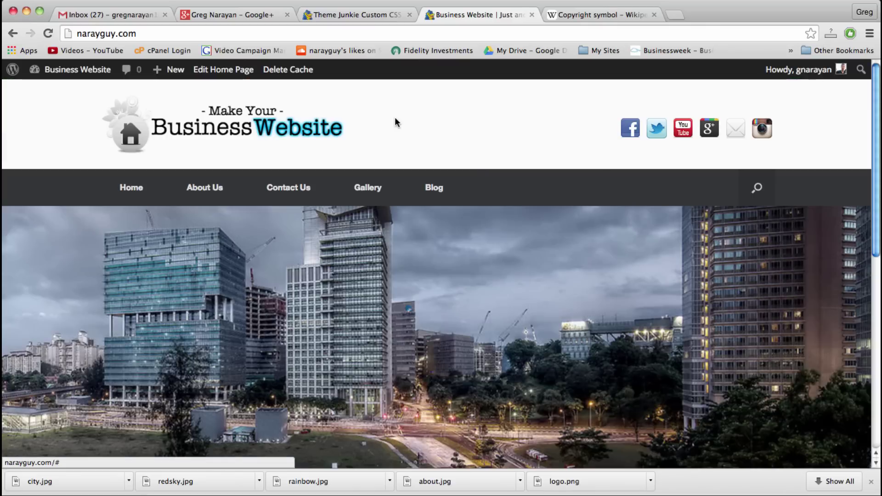